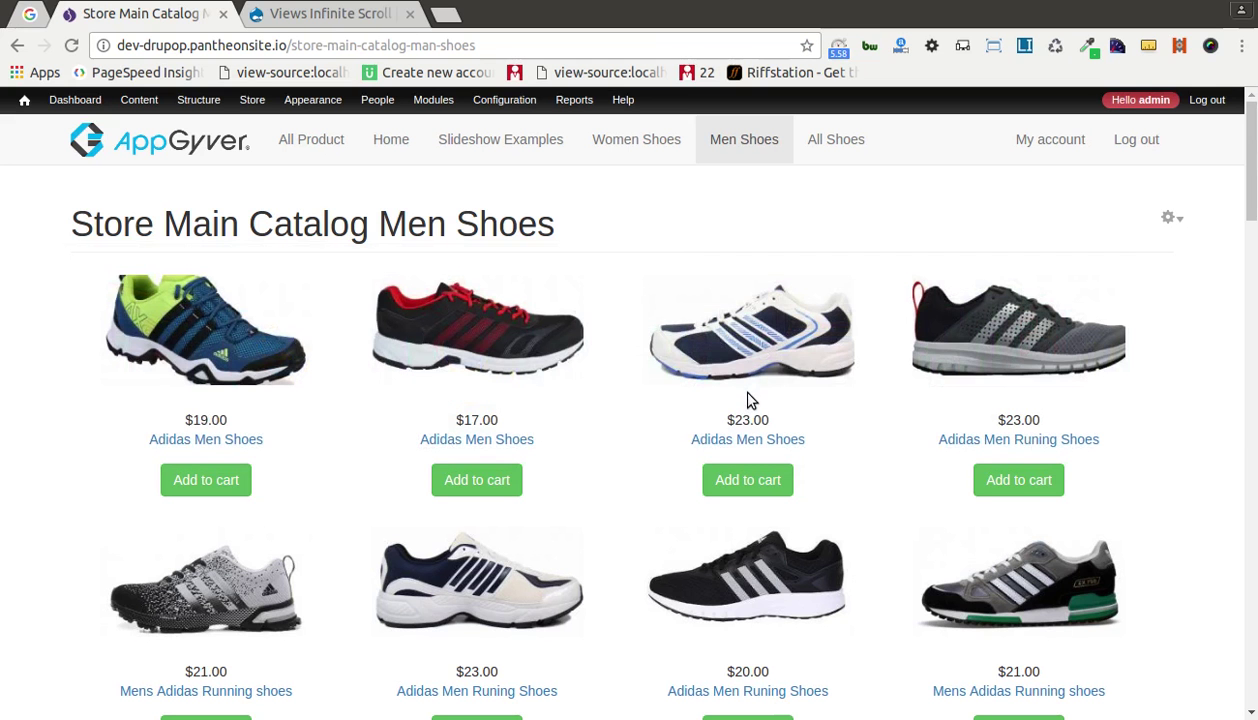
- Examine the example men's shoes catalog page and the Views Infinite Scroll module page on drupal.org
scroll(483, 288, down, 1)
scroll(489, 281, up, 1)
drag(165, 224, 590, 217)
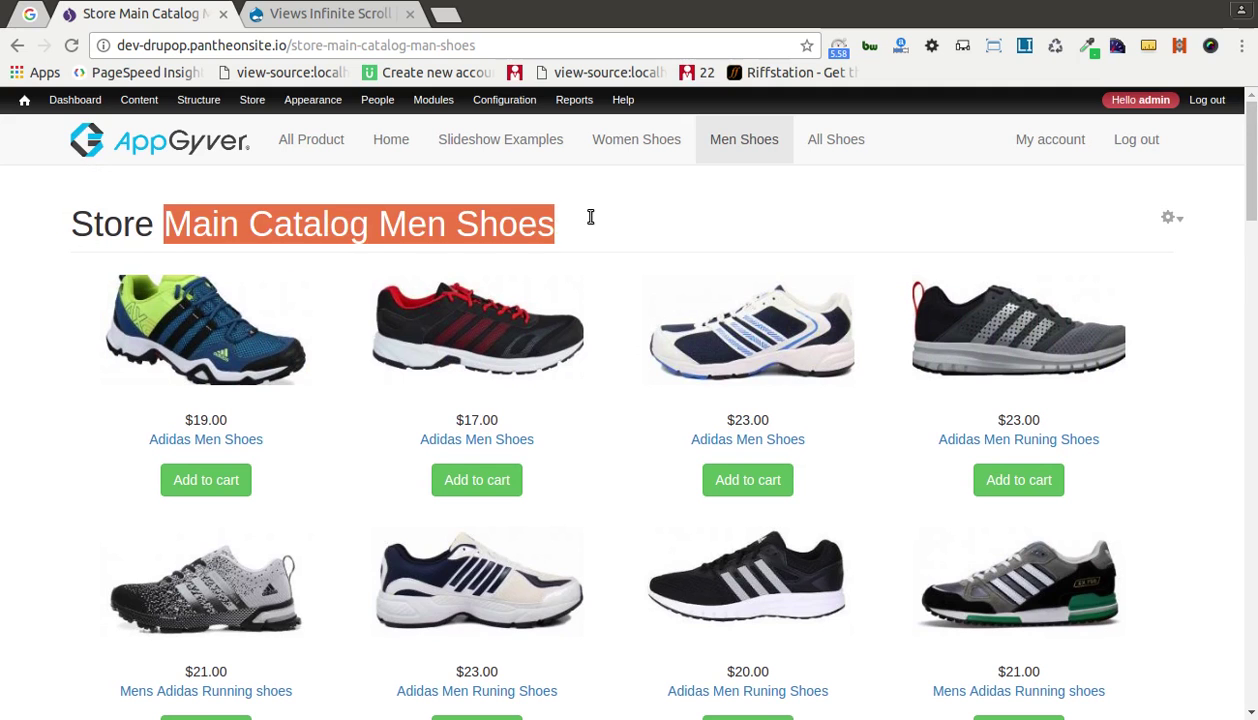
click(873, 331)
scroll(873, 331, down, 10)
scroll(875, 331, up, 10)
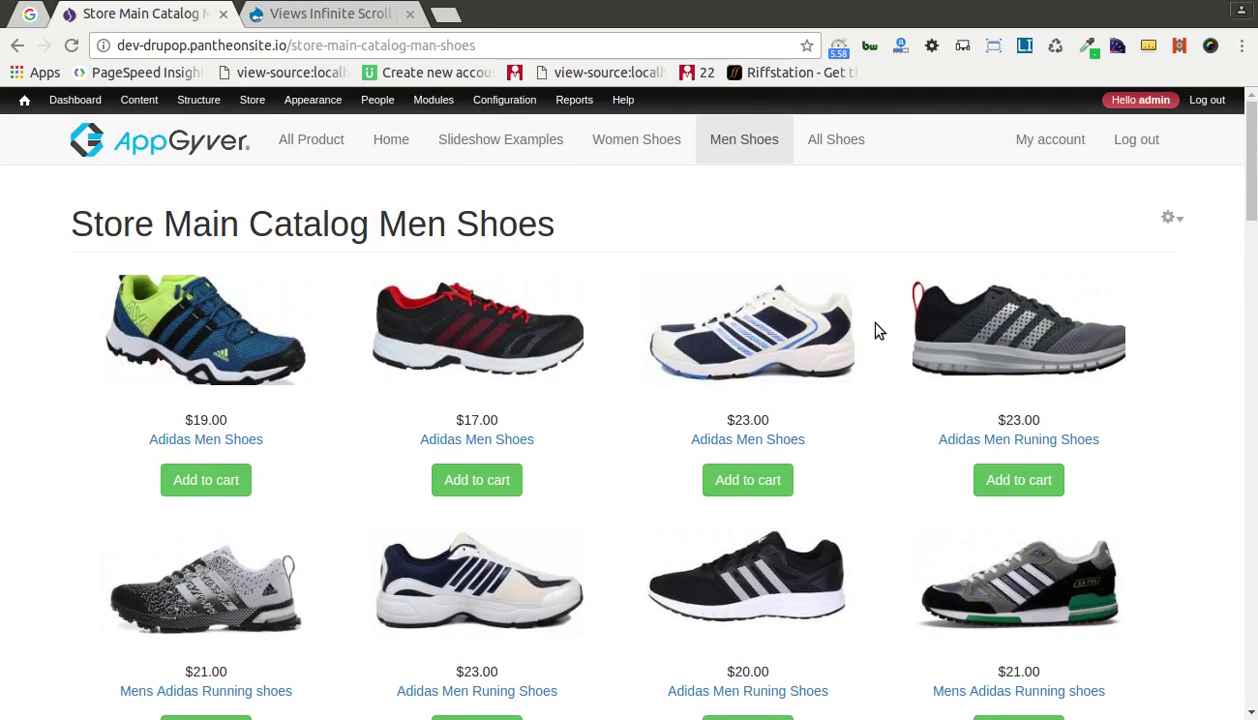
scroll(572, 428, down, 4)
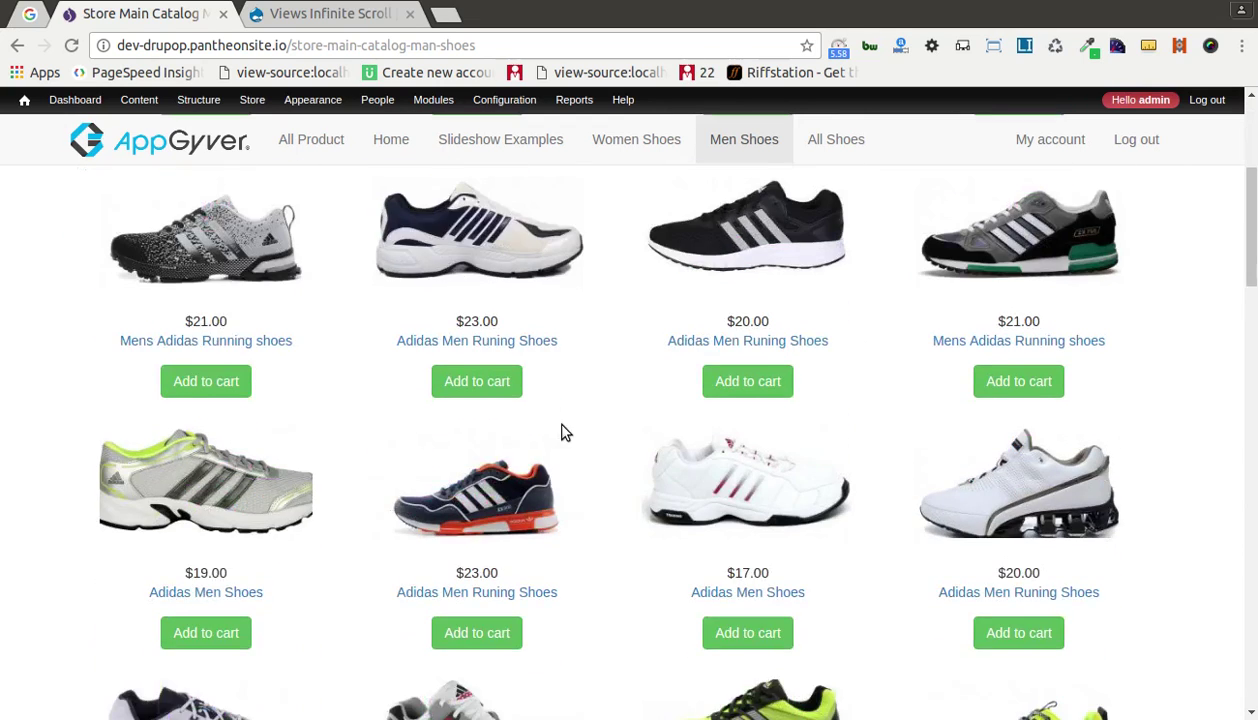
scroll(562, 425, up, 4)
click(318, 15)
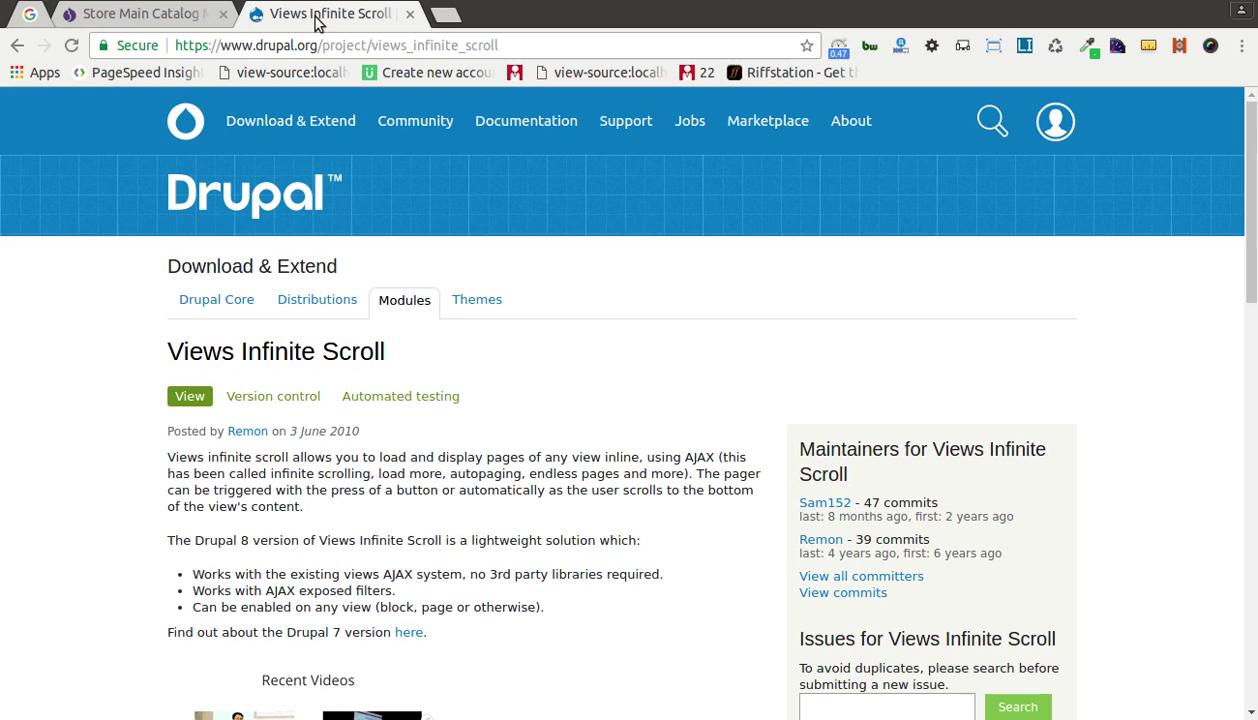
click(174, 22)
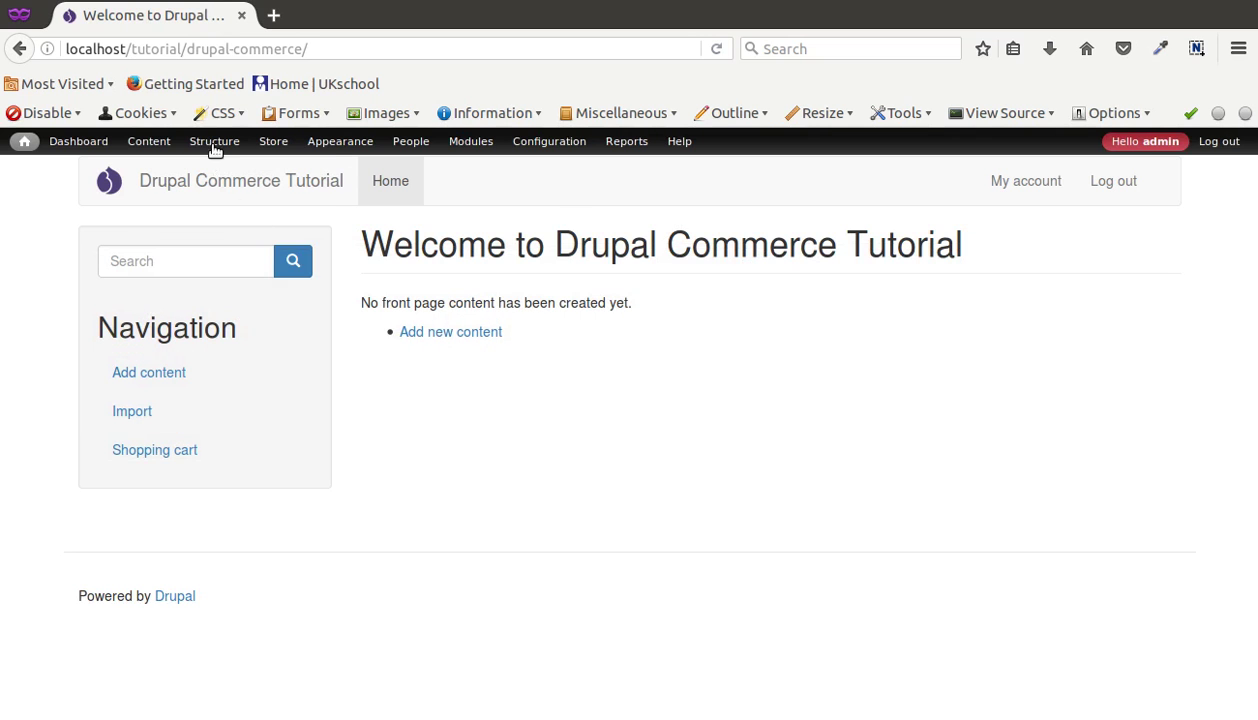
- Enable the Views UI module on the local Drupal Commerce Tutorial site and save the module configuration
mouse_move(207, 137)
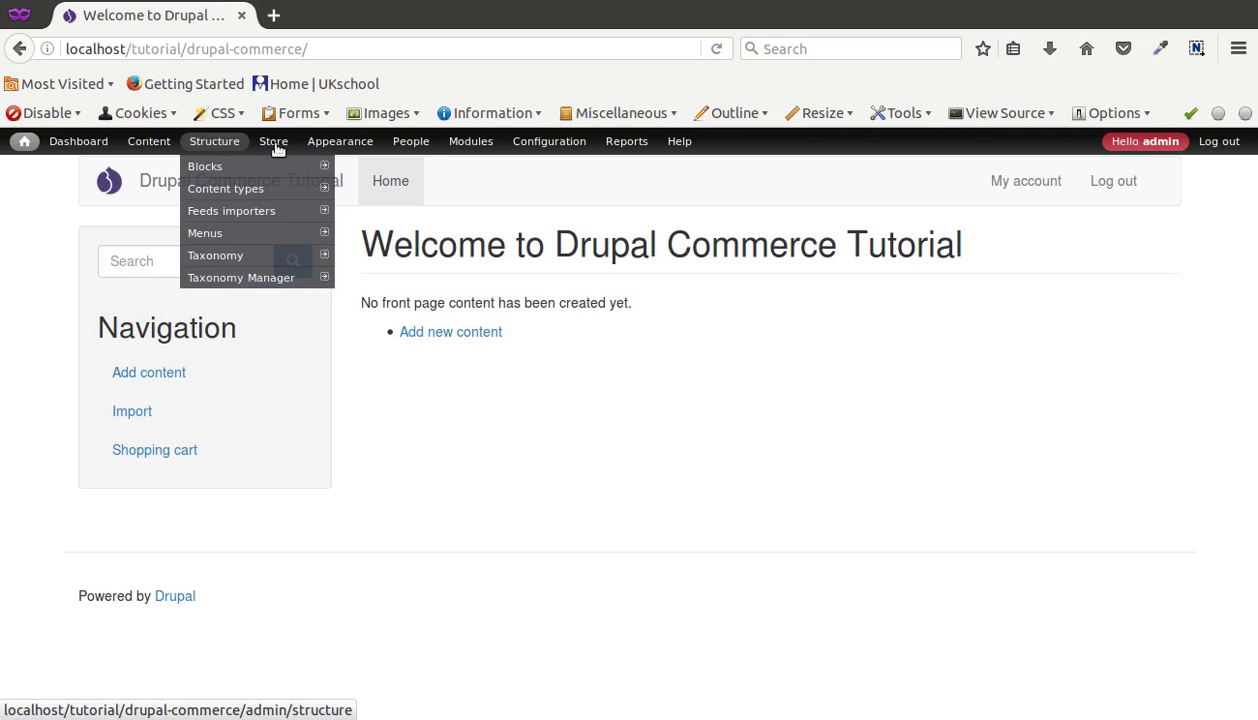
click(470, 145)
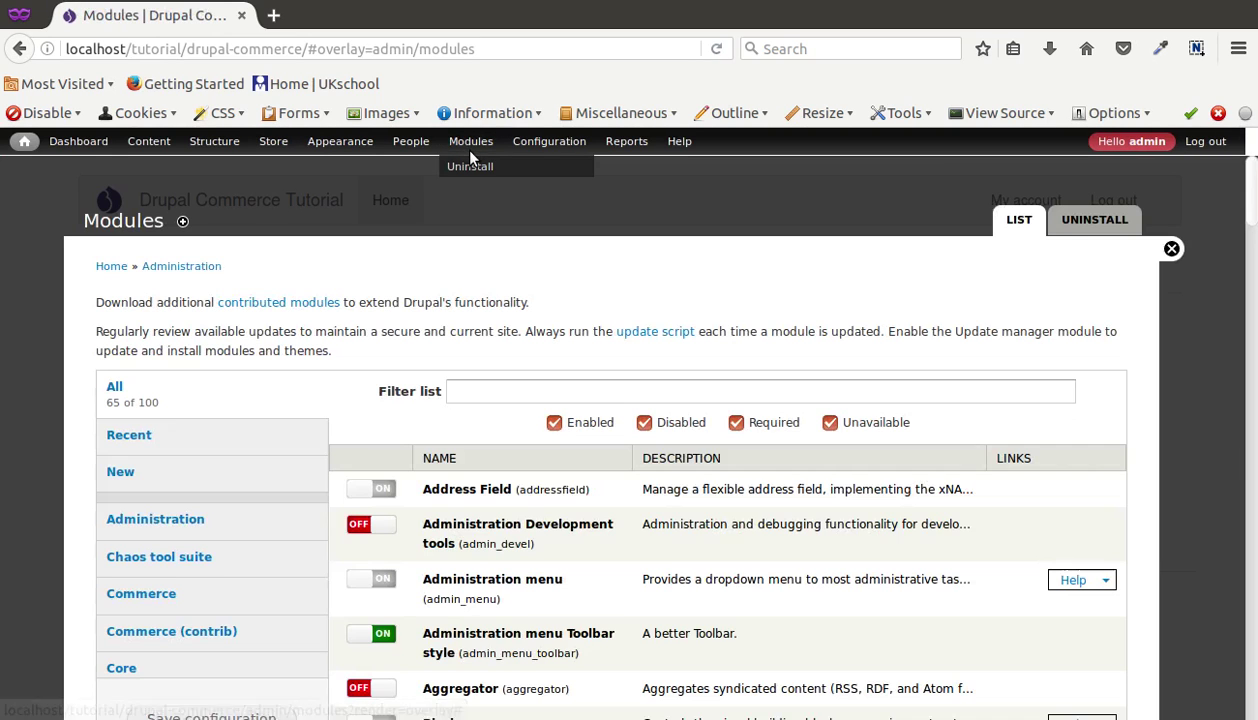
click(514, 390)
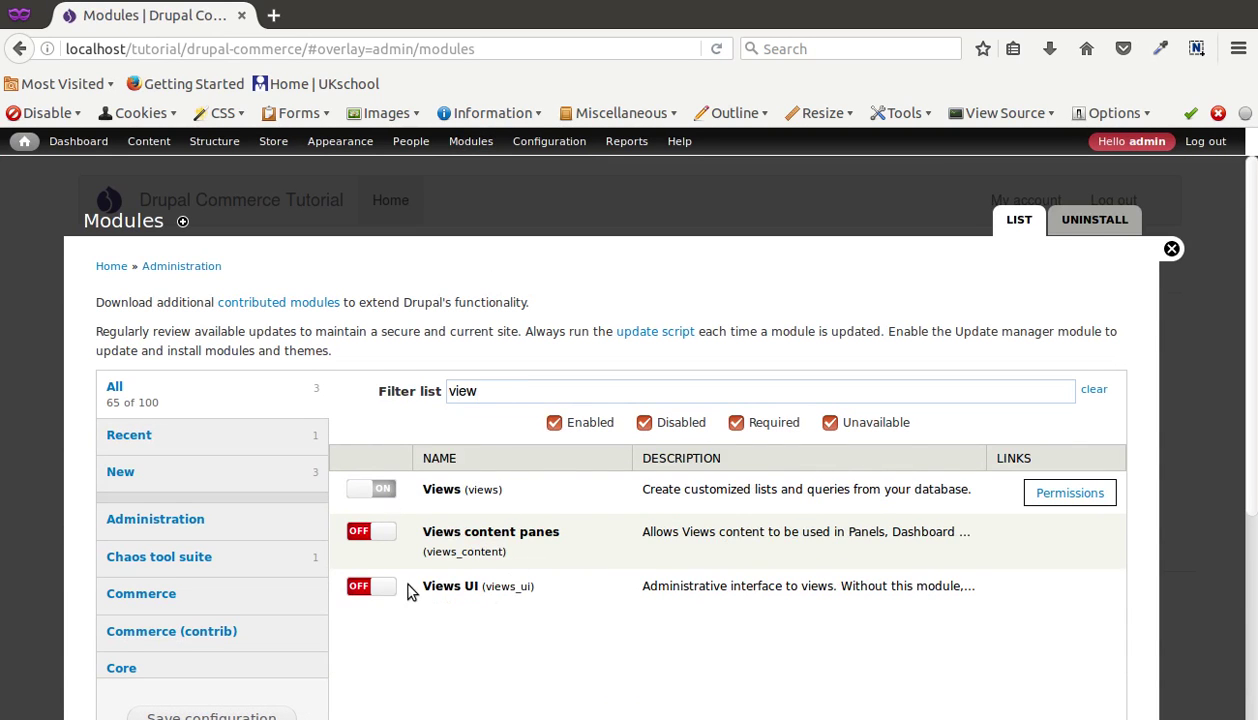
click(360, 585)
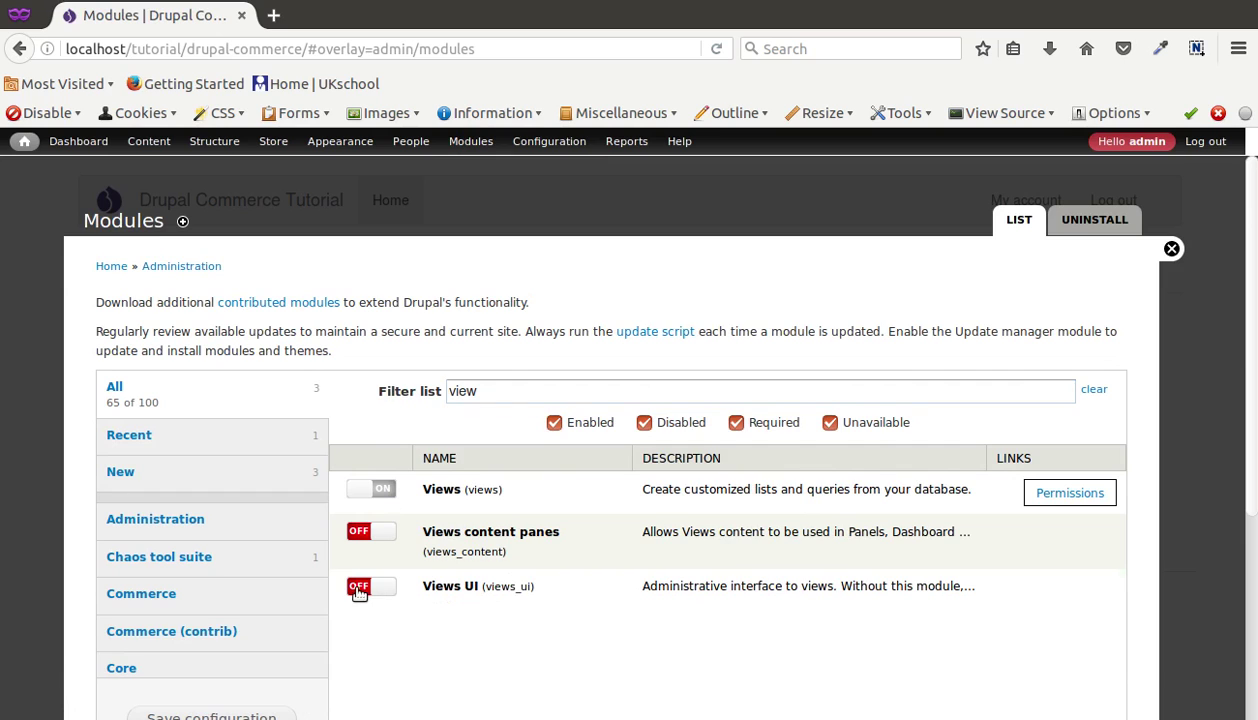
click(192, 697)
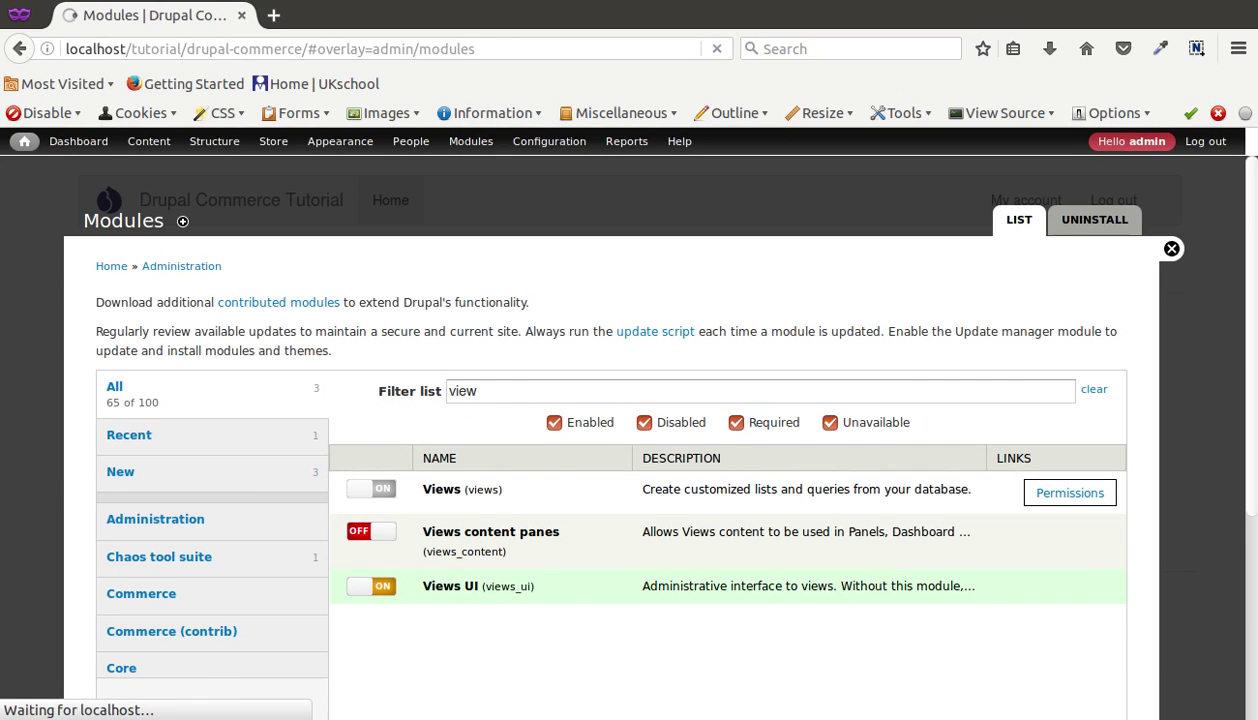
- Switch to the text editor, copy the title "Catalog Men Shoes" from the notes, and return to the browser
click(4, 316)
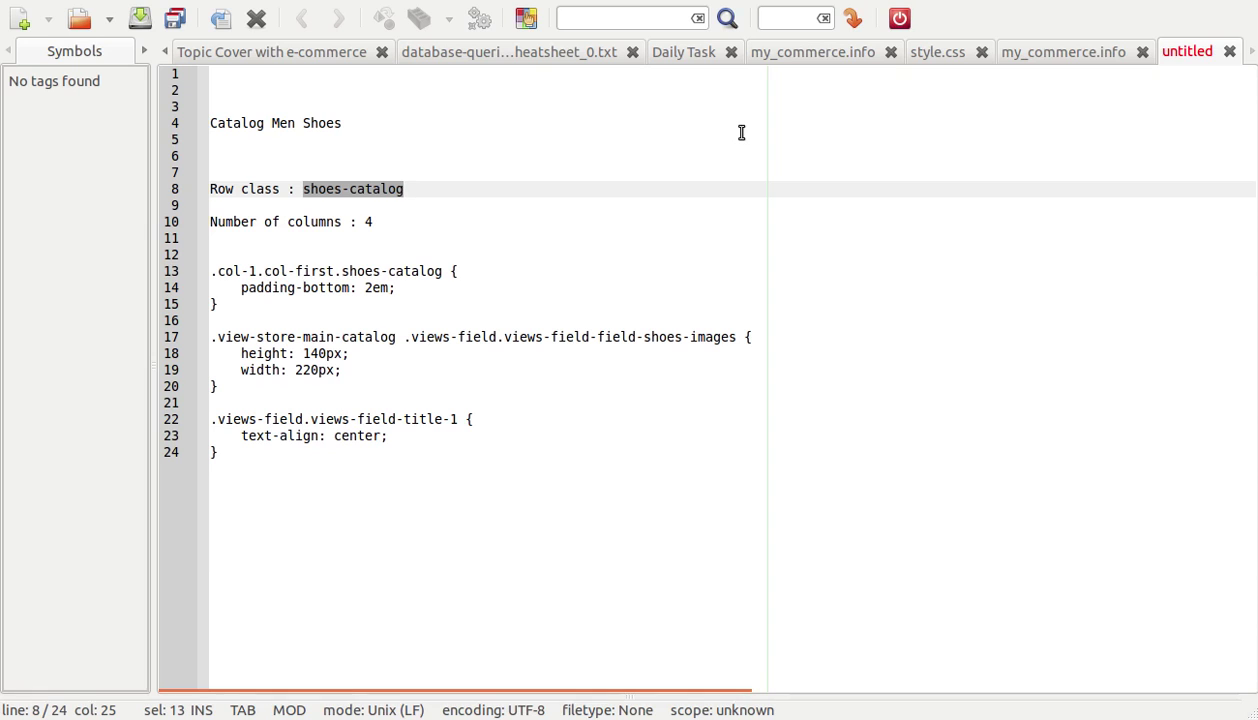
click(421, 110)
click(426, 127)
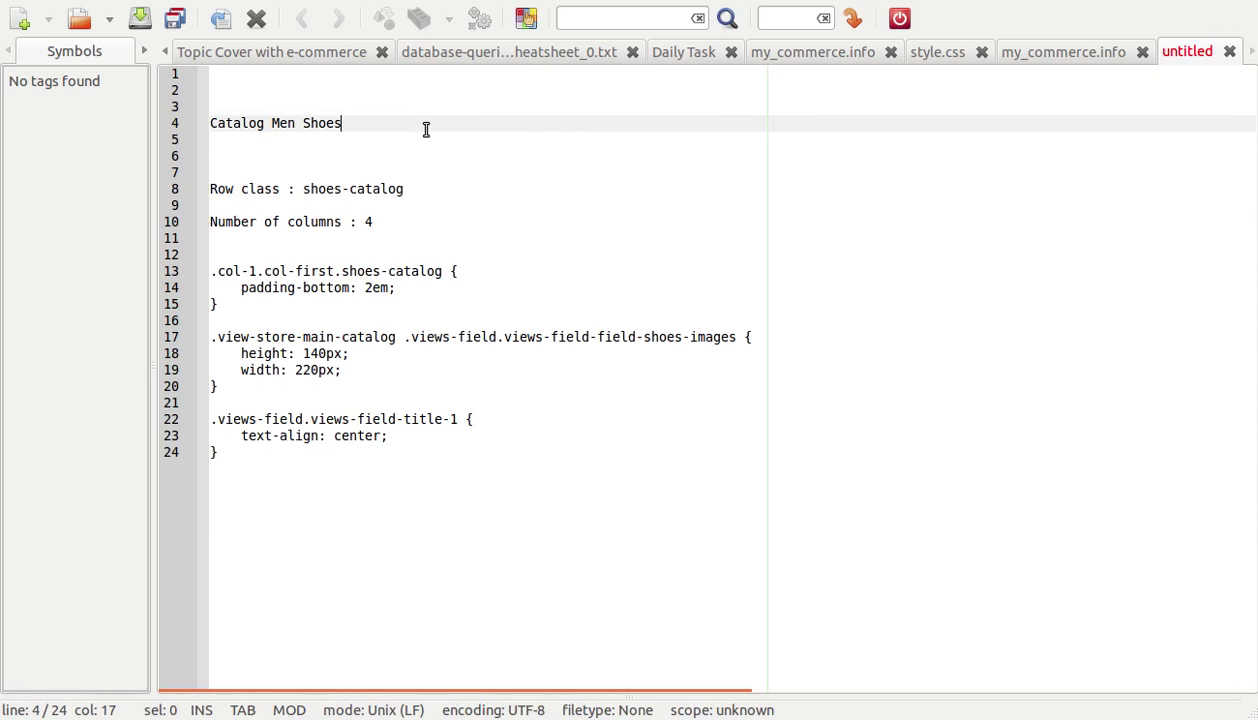
key(shift+Home)
key(alt+Tab)
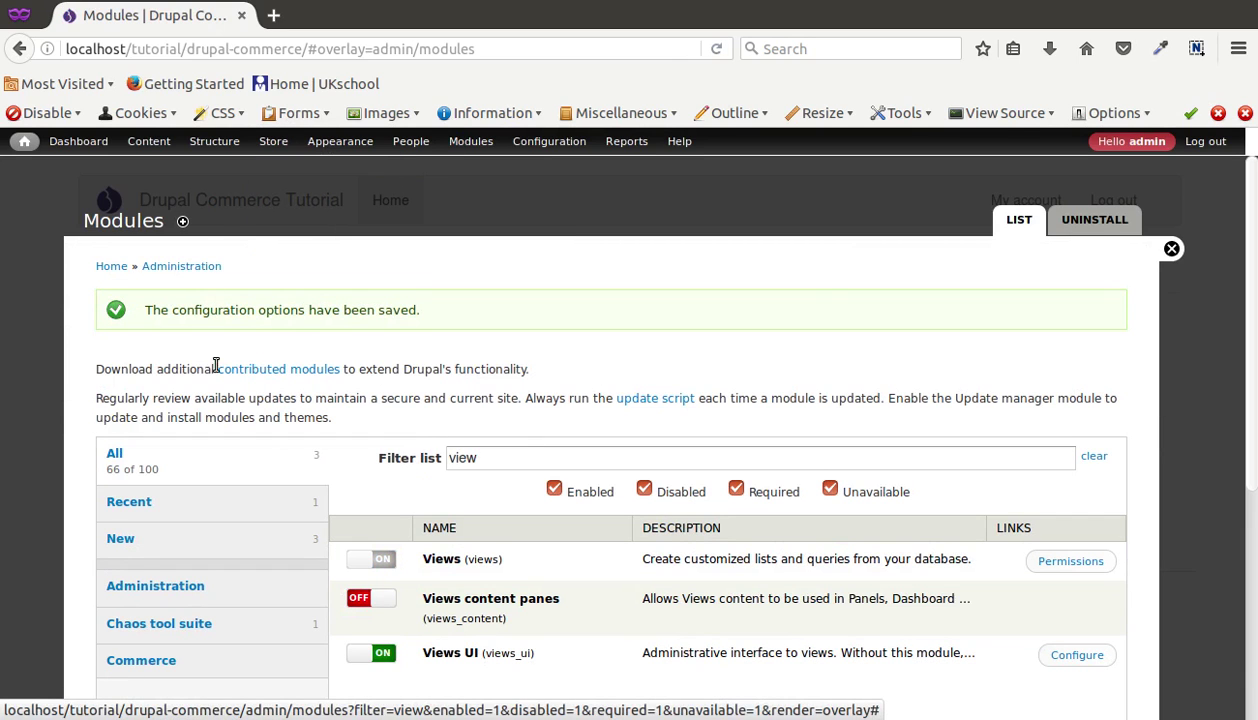
- Start a new view in the site's Views administration and name it "Catalog Men Shoes"
mouse_move(227, 141)
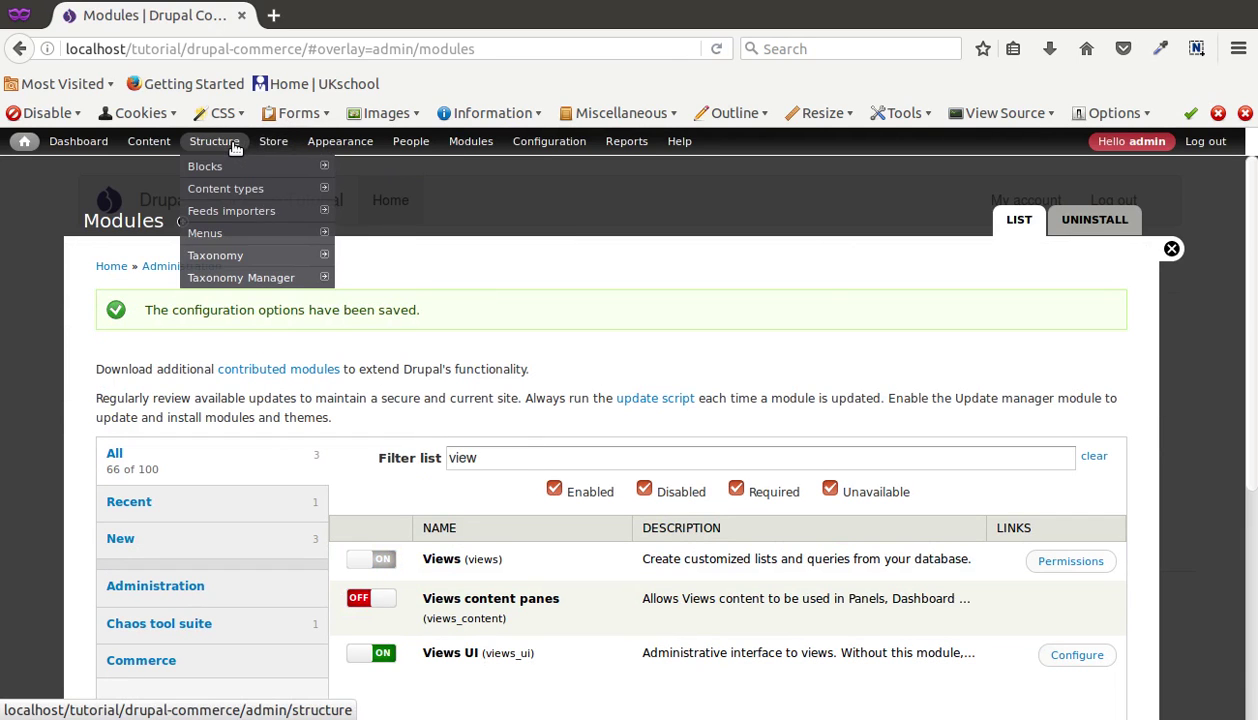
click(214, 141)
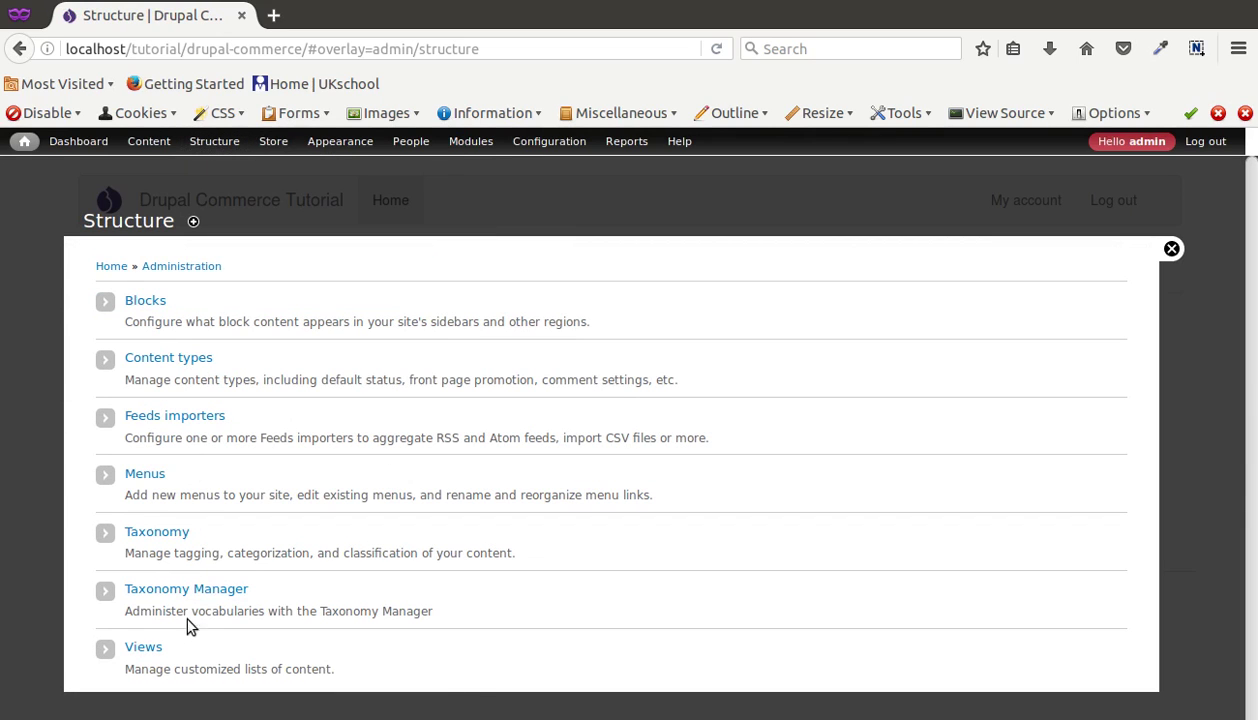
click(145, 648)
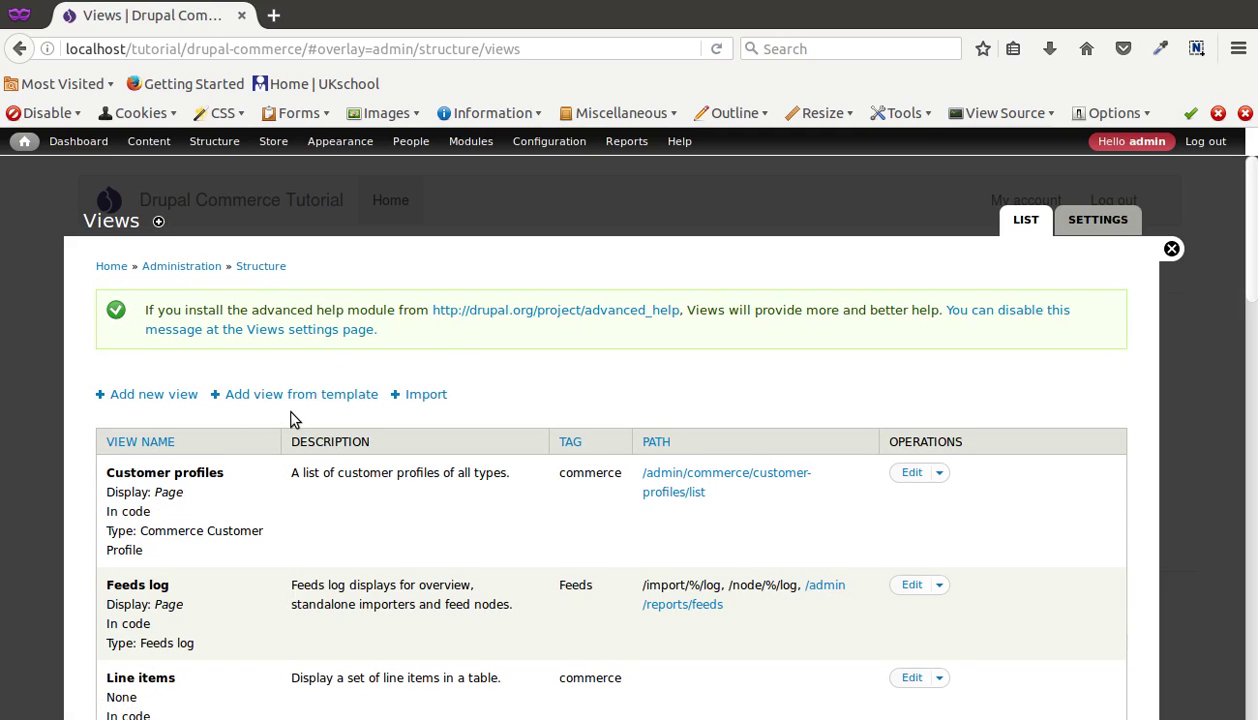
scroll(290, 418, down, 3)
scroll(284, 421, up, 3)
click(155, 395)
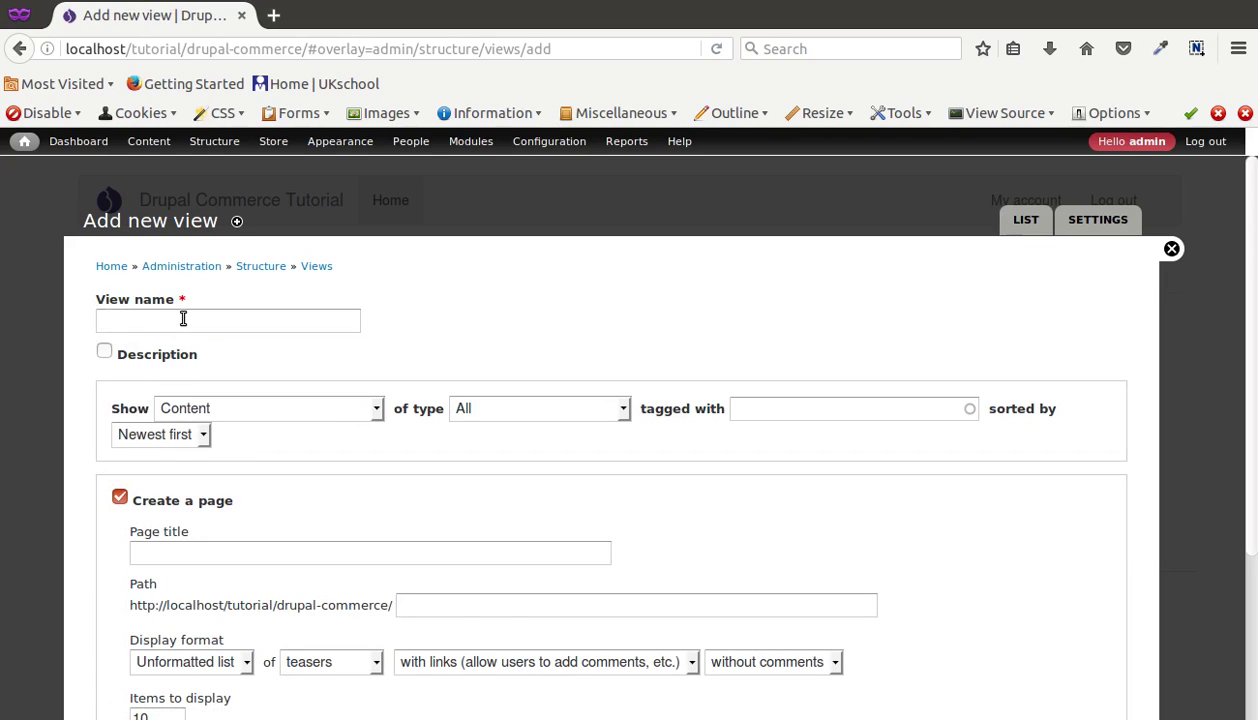
click(183, 318)
text(Catalog Men Shoes)
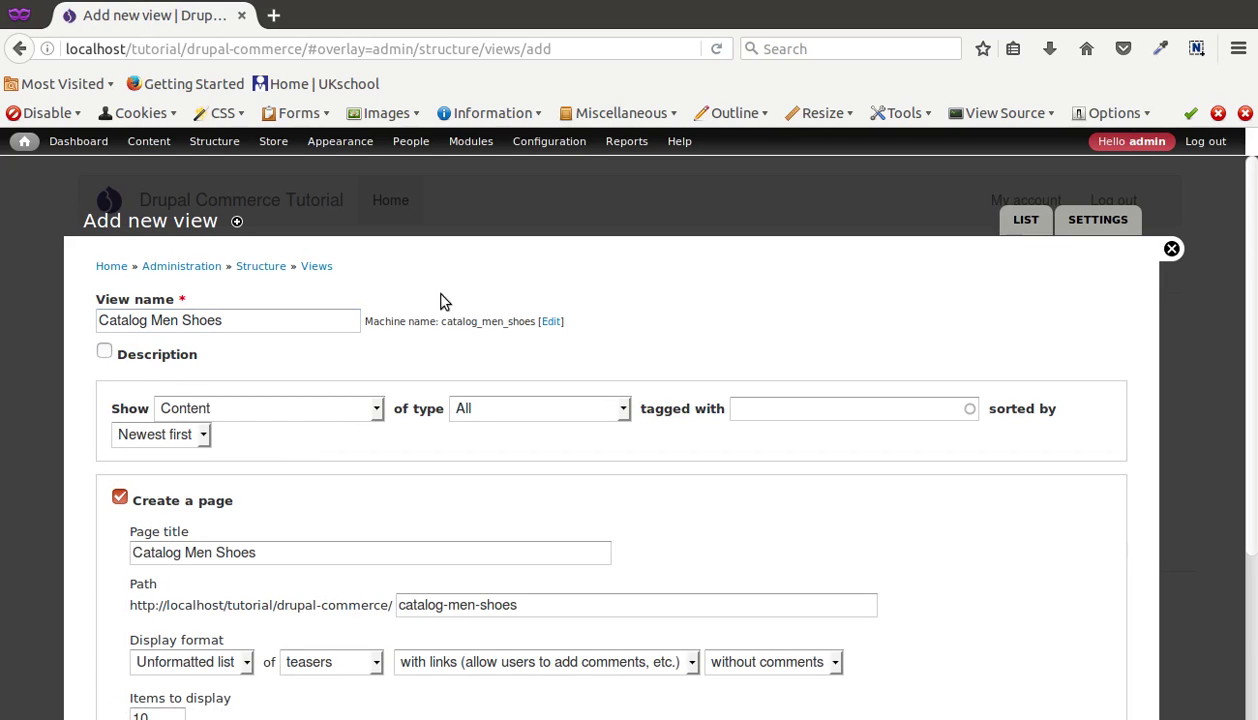
- Limit the view to content of type Man's & Woman's Shoes and continue to its edit page
click(238, 420)
click(240, 412)
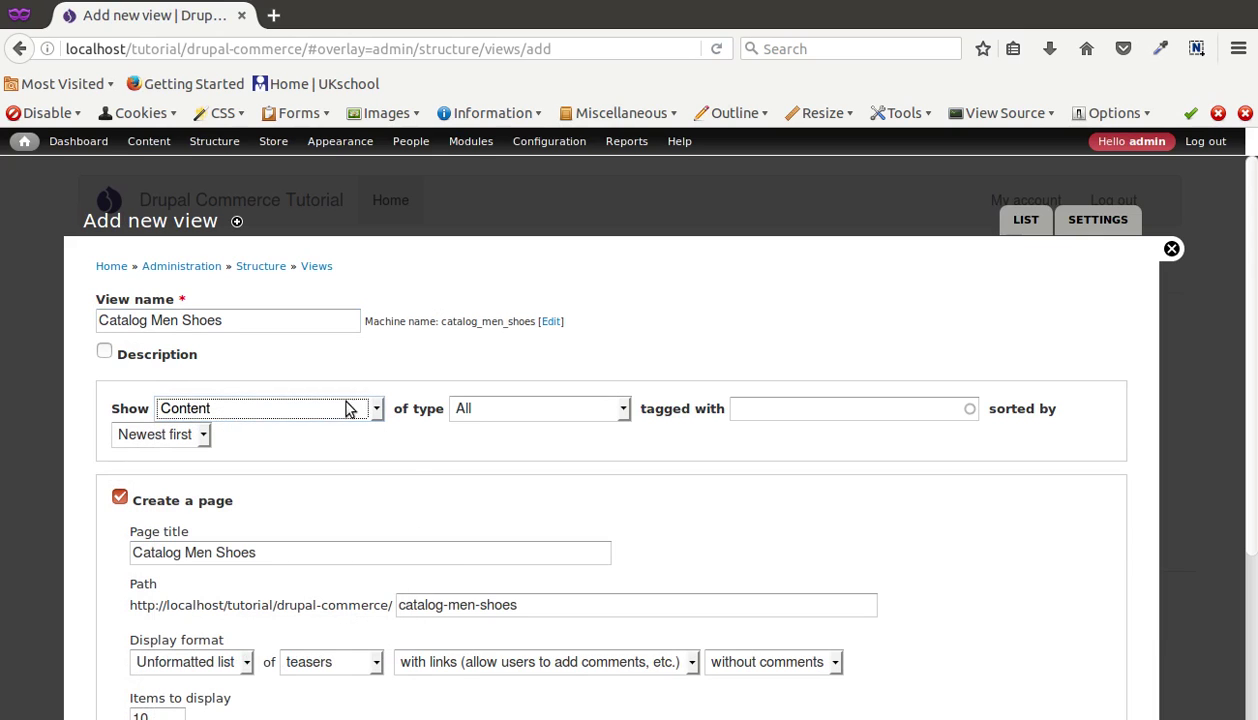
click(503, 404)
click(500, 487)
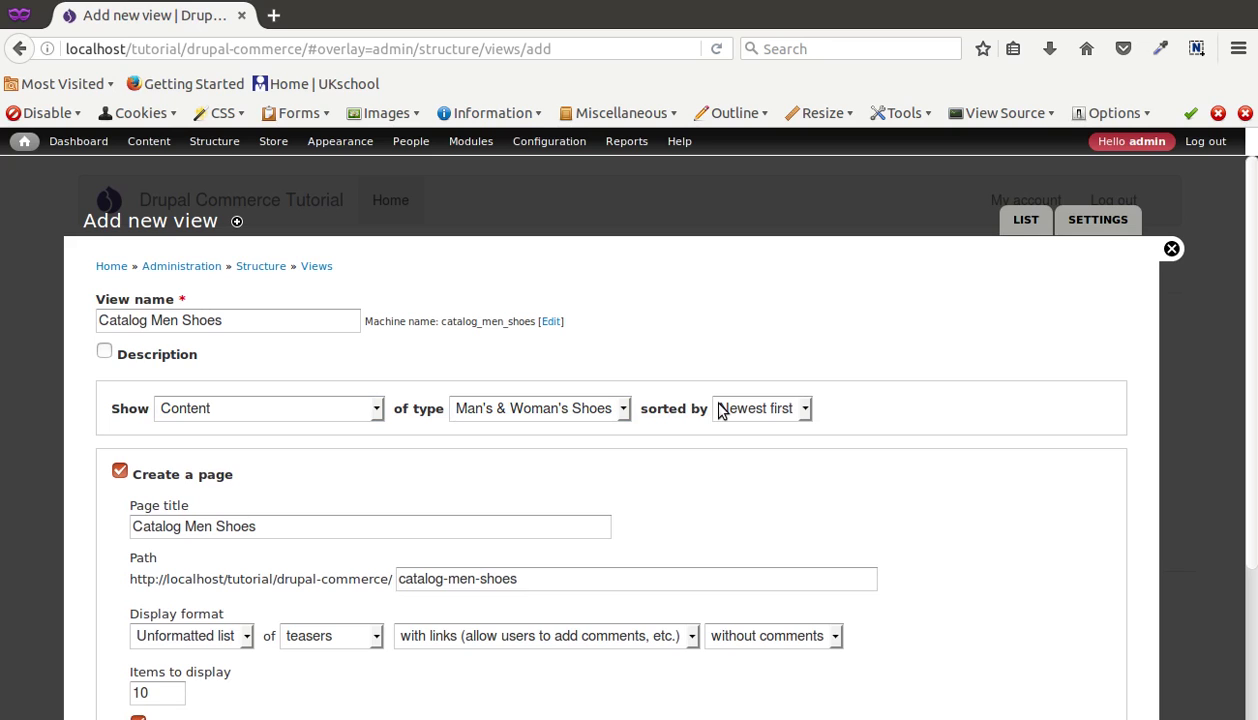
scroll(337, 534, down, 4)
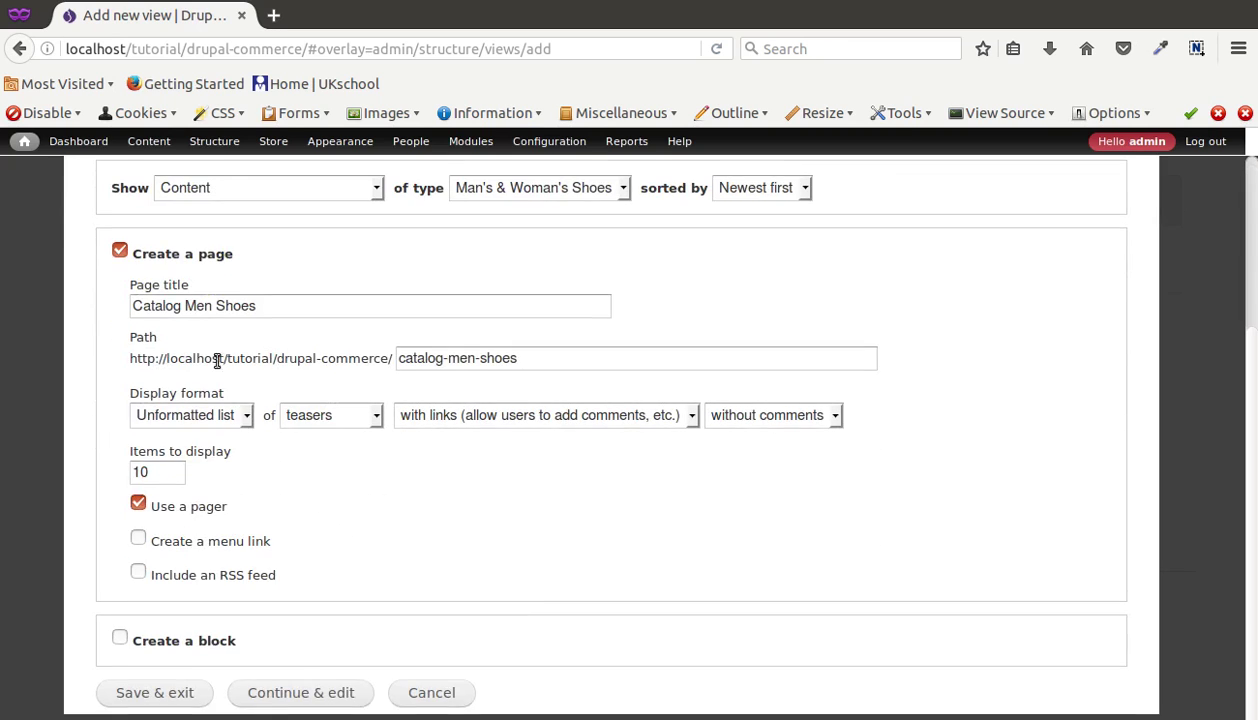
scroll(225, 604, down, 1)
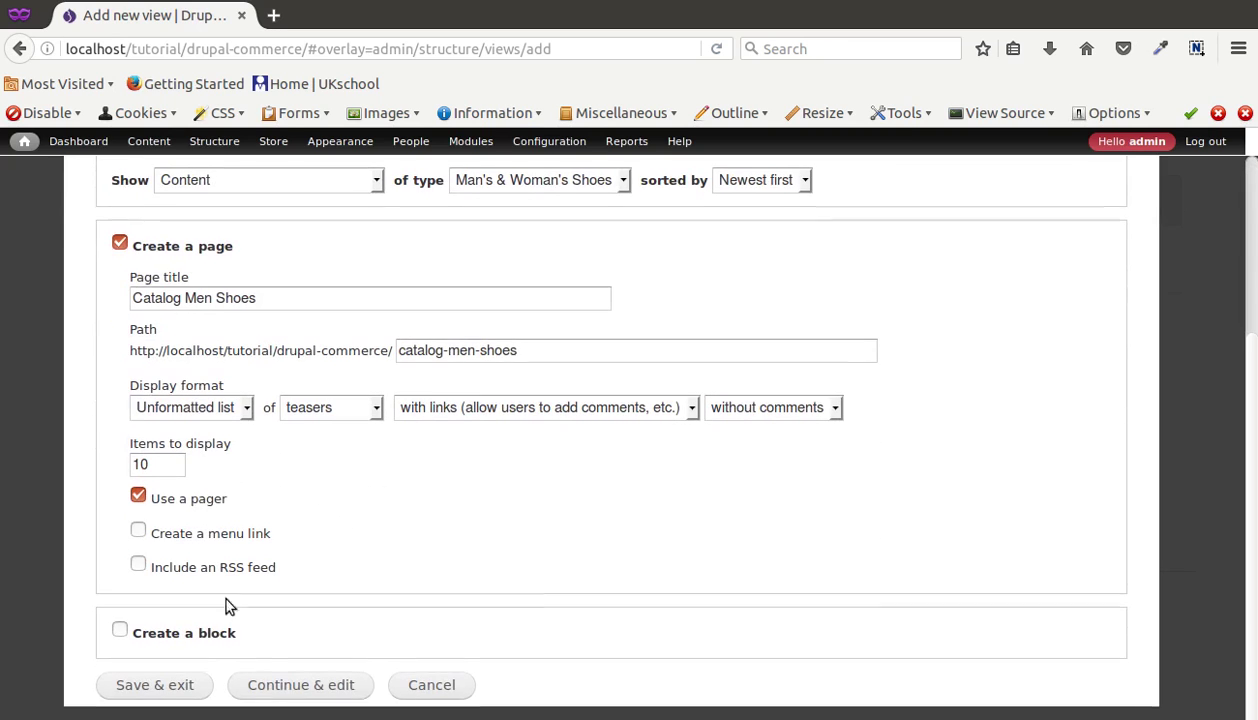
click(279, 683)
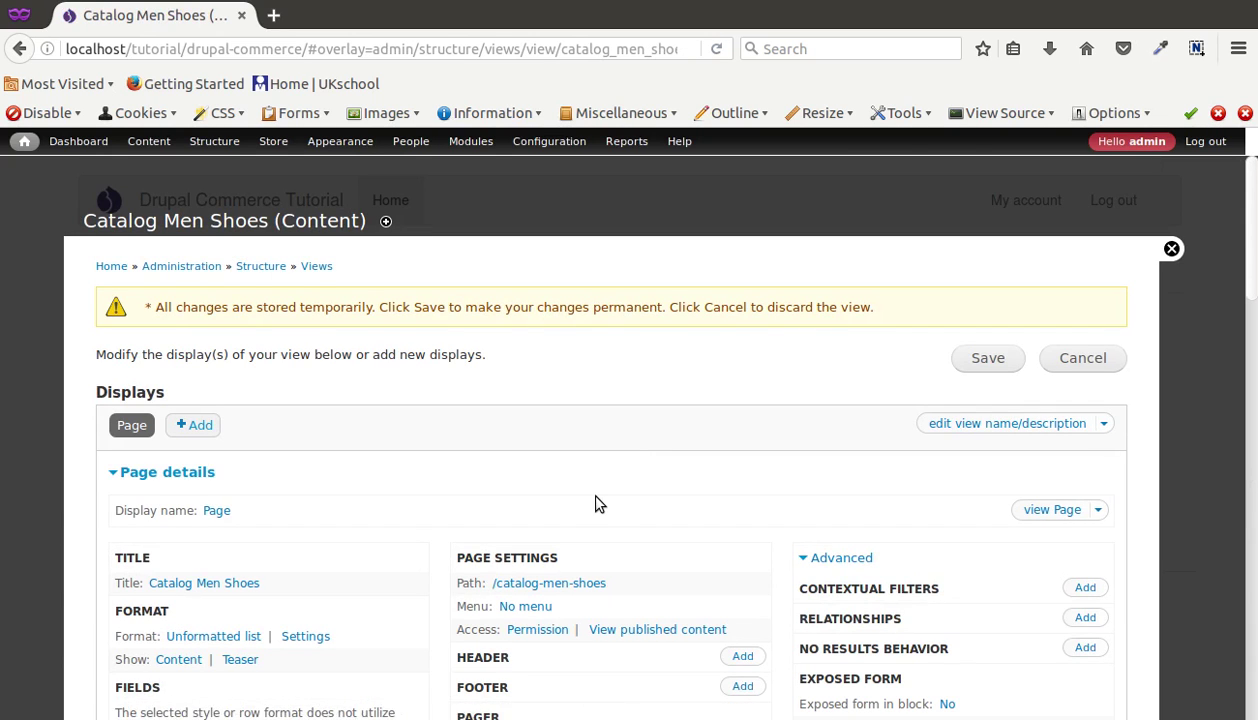
- Change the view's display format to Grid for all displays
scroll(379, 472, down, 3)
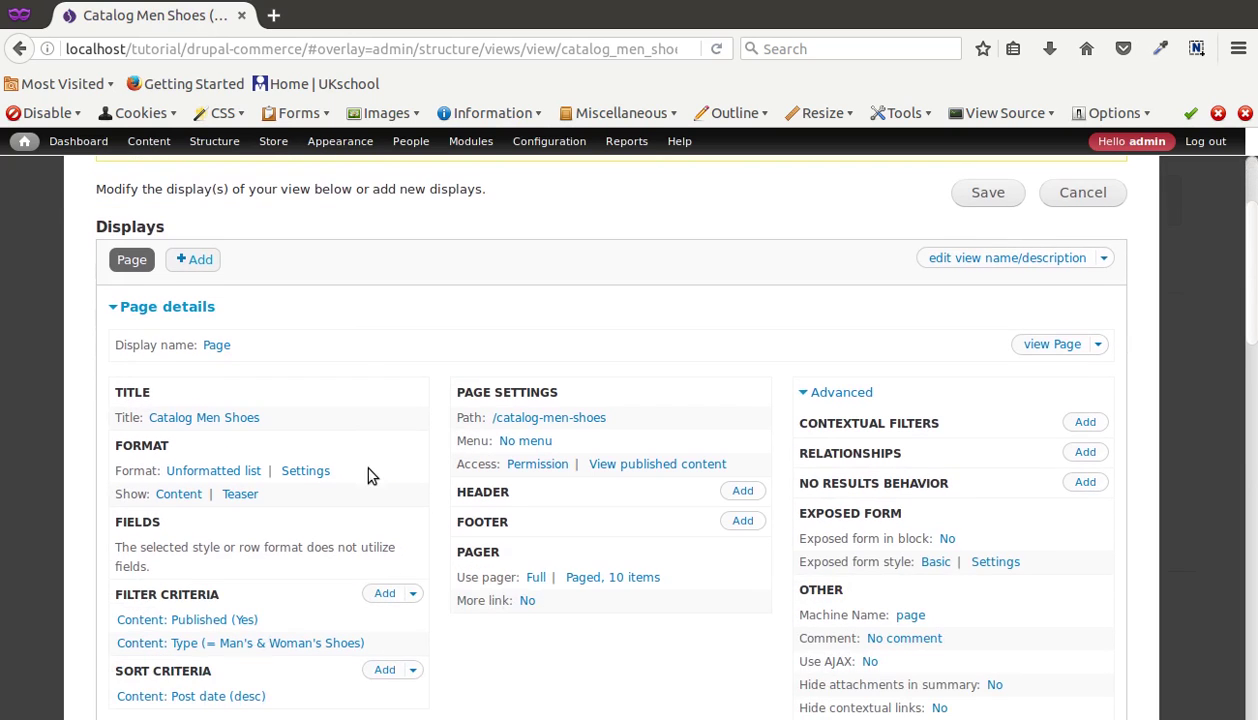
click(219, 471)
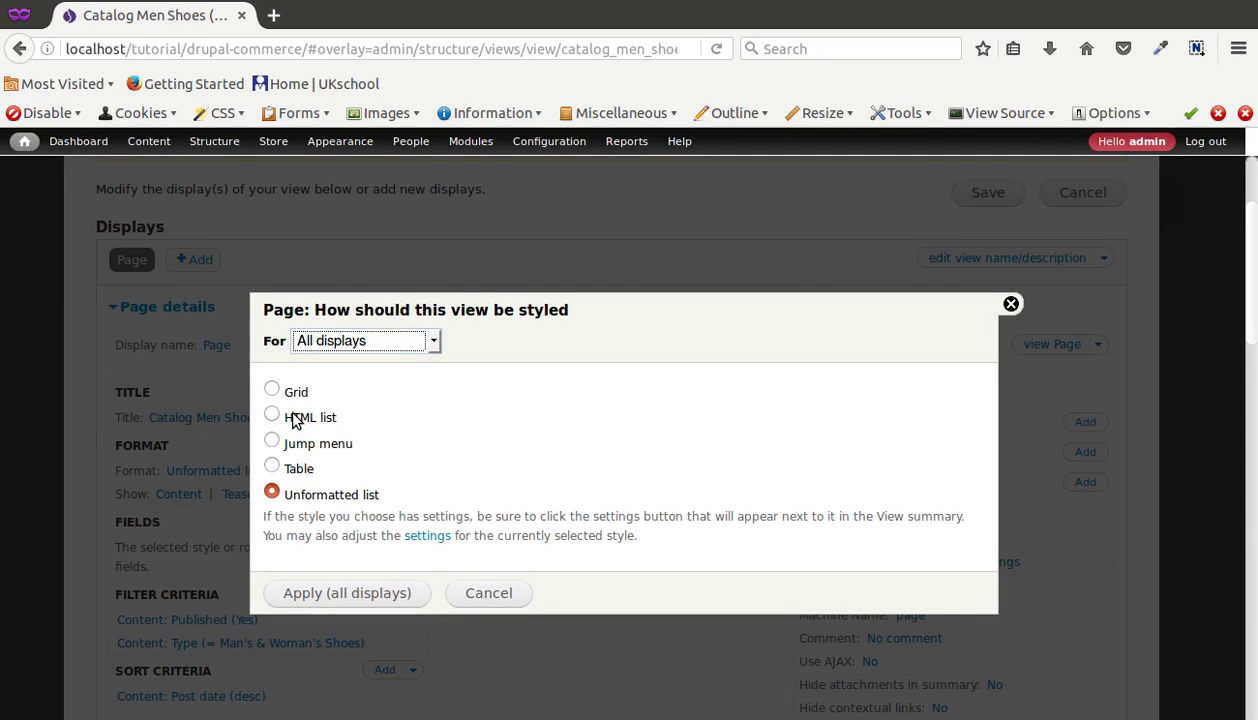
click(294, 396)
click(300, 593)
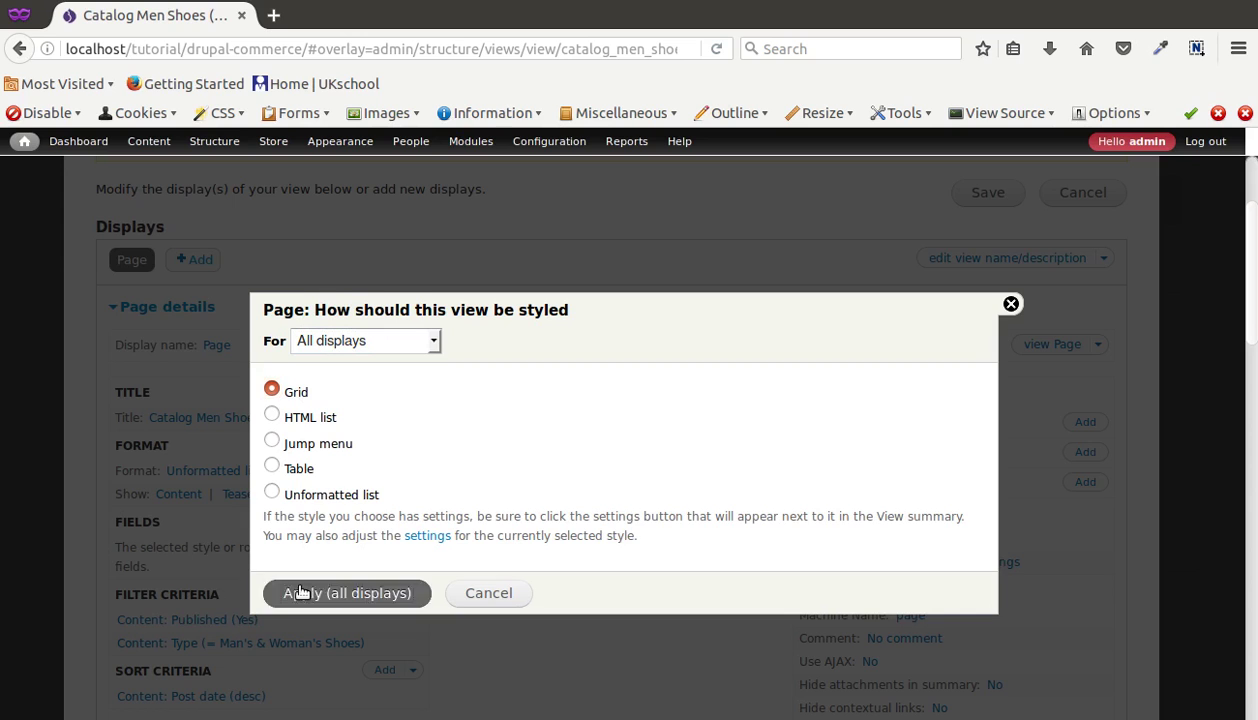
- Switch to the text editor and copy the row class name "shoes-catalog" from the notes
click(341, 338)
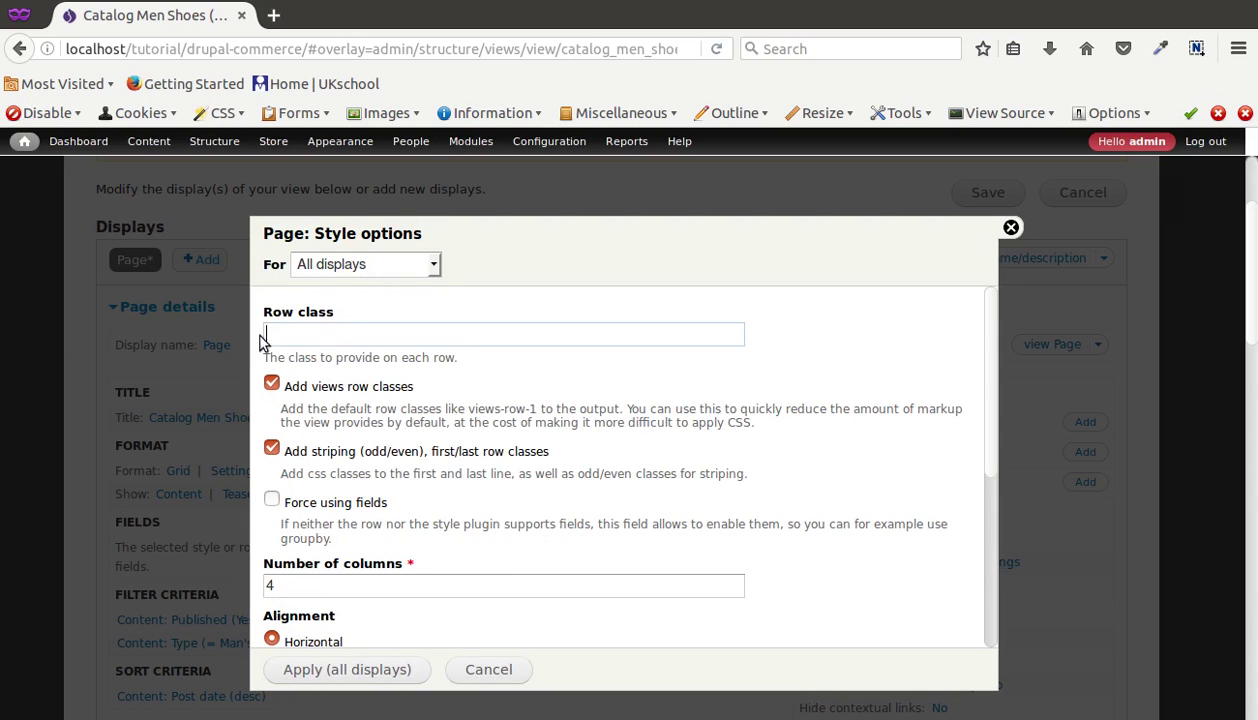
key(alt+Tab)
click(412, 191)
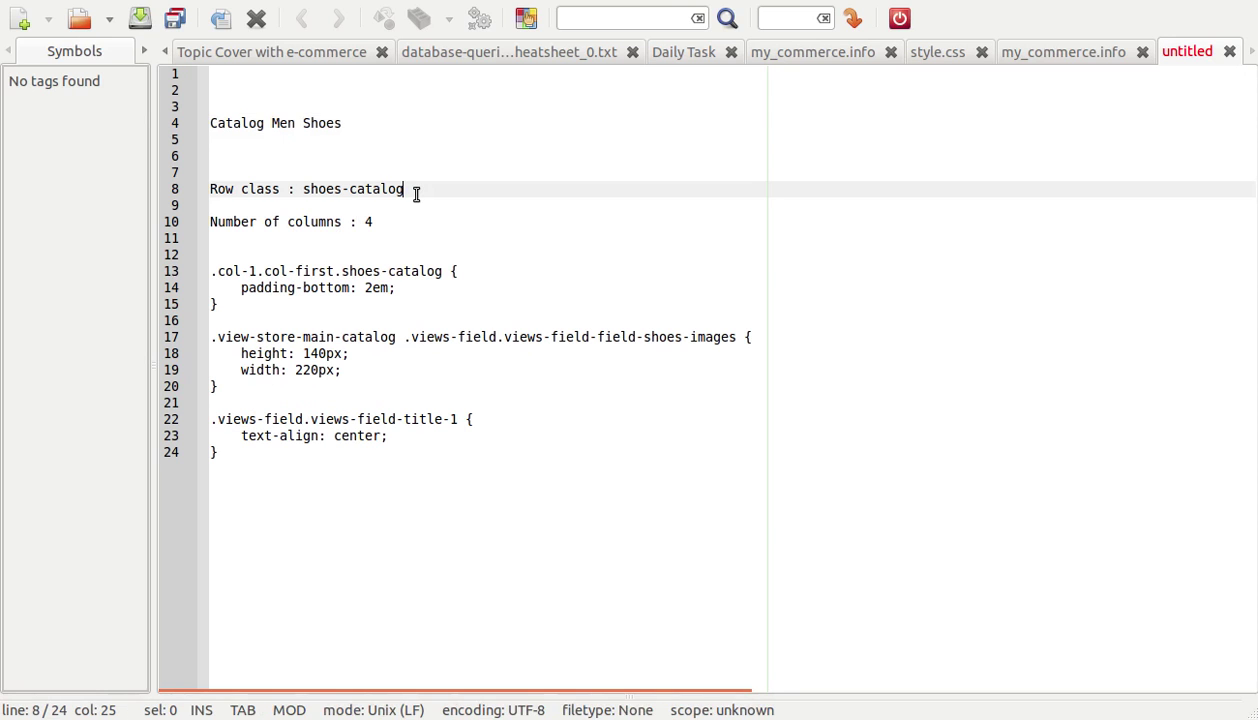
key(shift+Left)
key(shift+Left)
key(shift+Left)
key(shift+Left)
key(shift+Left)
key(shift+Left)
key(shift+Left)
key(shift+Left)
key(shift+Left)
key(shift+Left)
key(shift+Left)
key(shift+Left)
key(shift+Left)
key(ctrl+c)
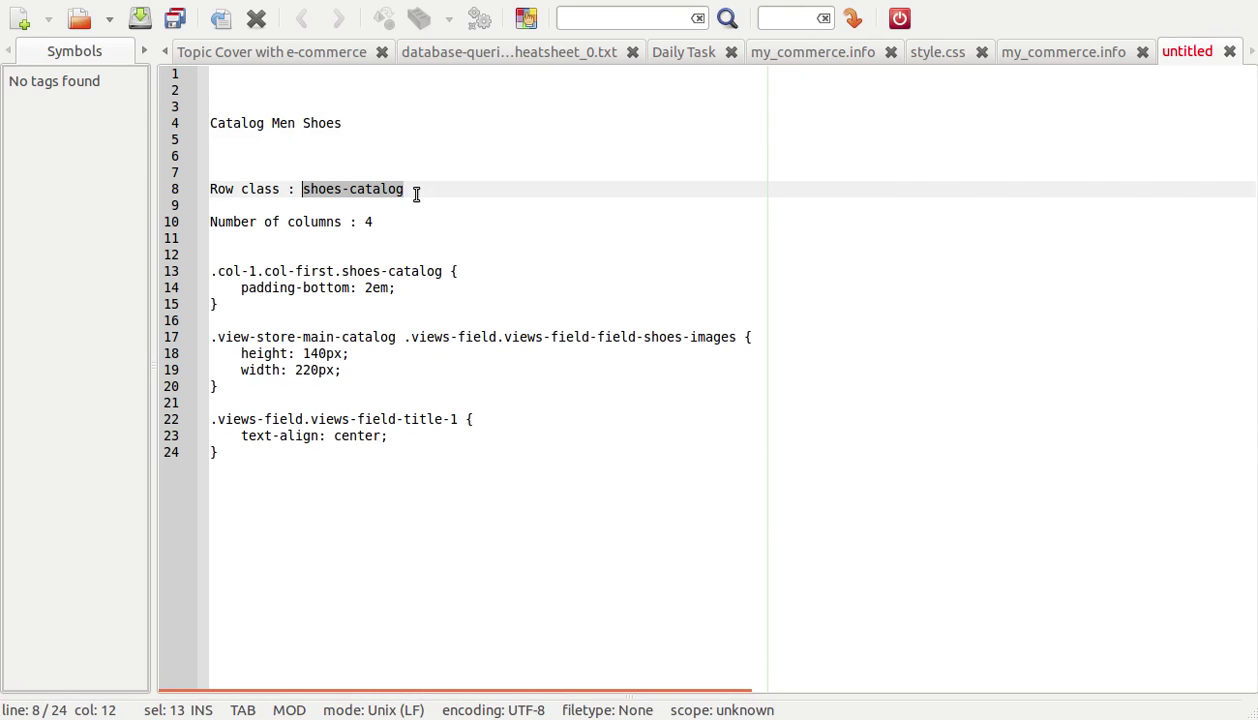
- Return to the browser, set the grid's row class to "shoes-catalog", and apply the style options to all displays
key(alt+Tab)
key(ctrl+v)
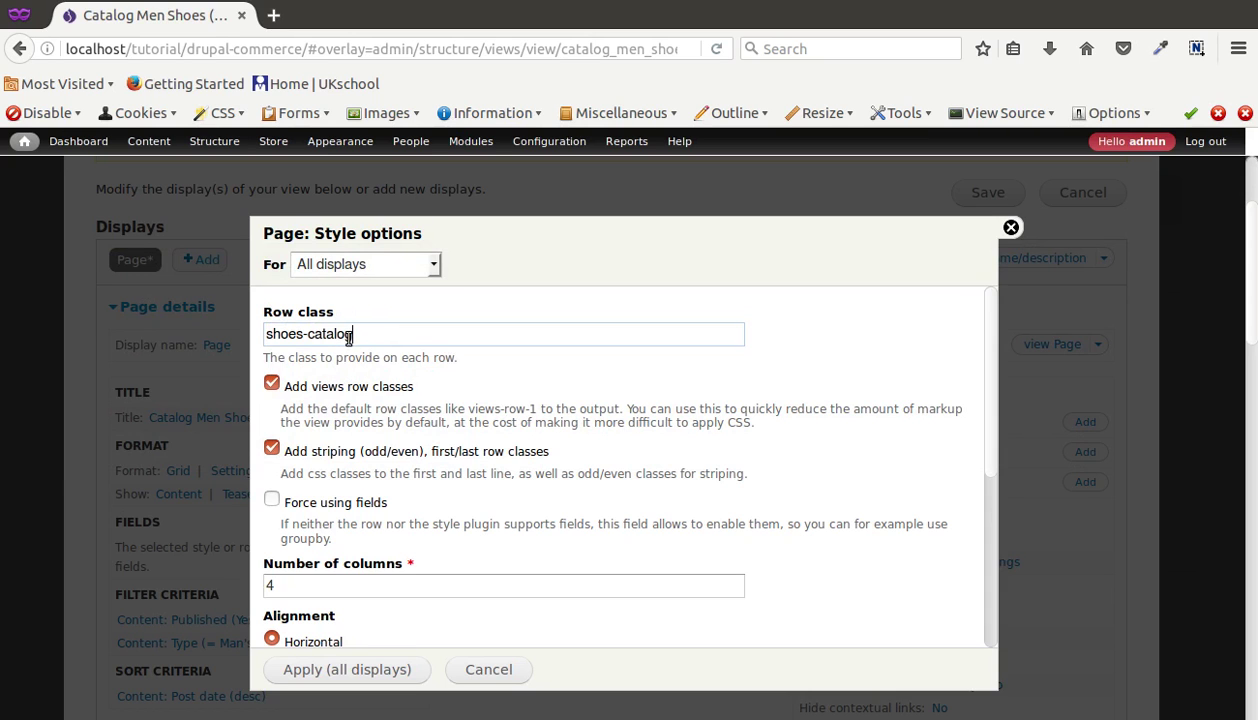
scroll(363, 510, down, 5)
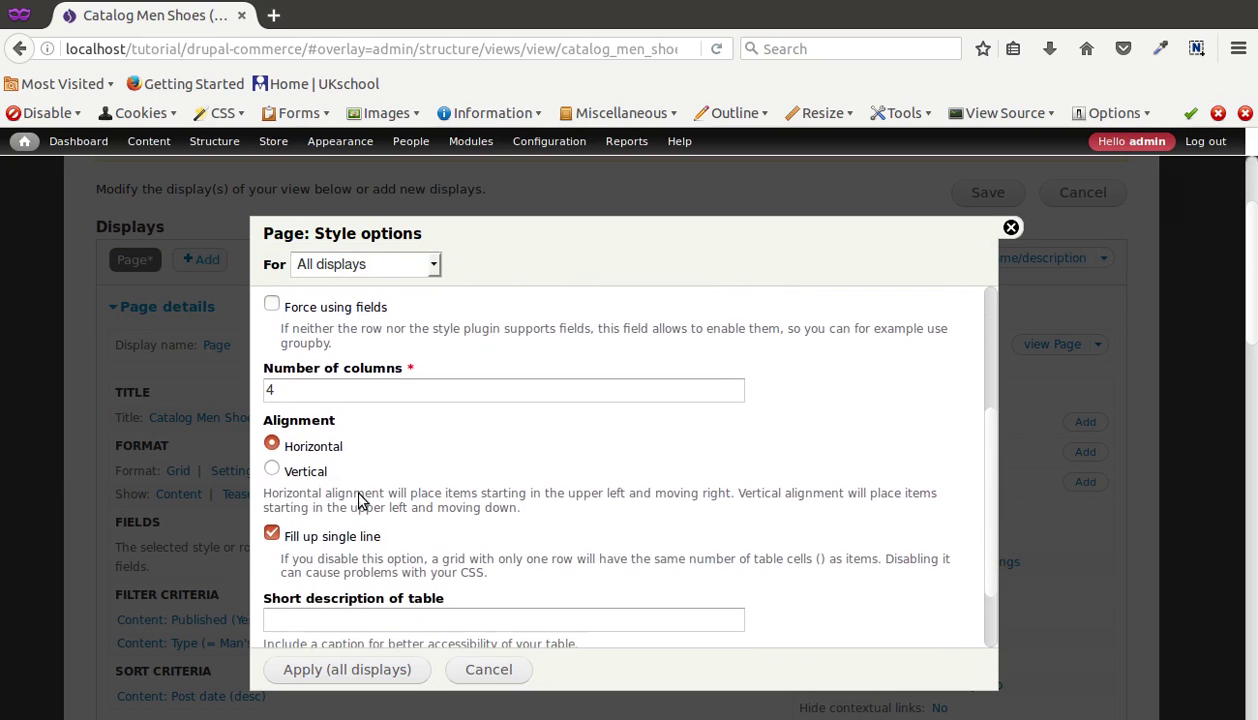
scroll(360, 500, down, 1)
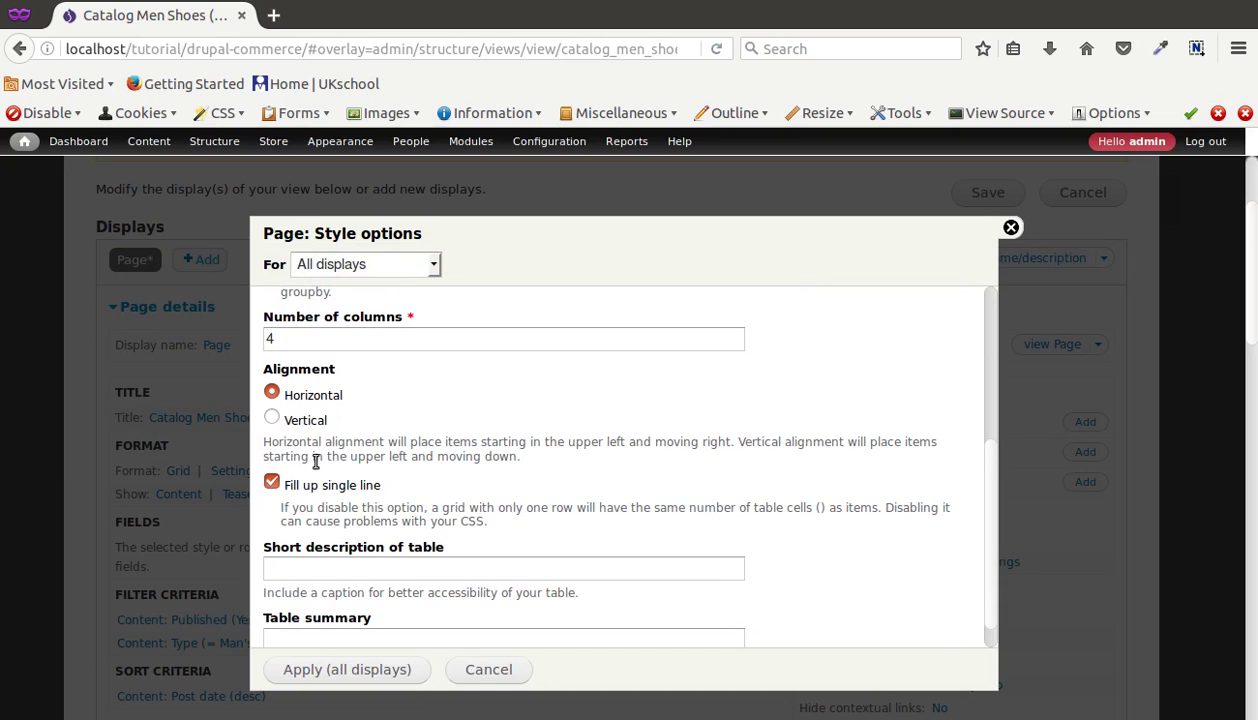
scroll(380, 600, down, 3)
click(347, 670)
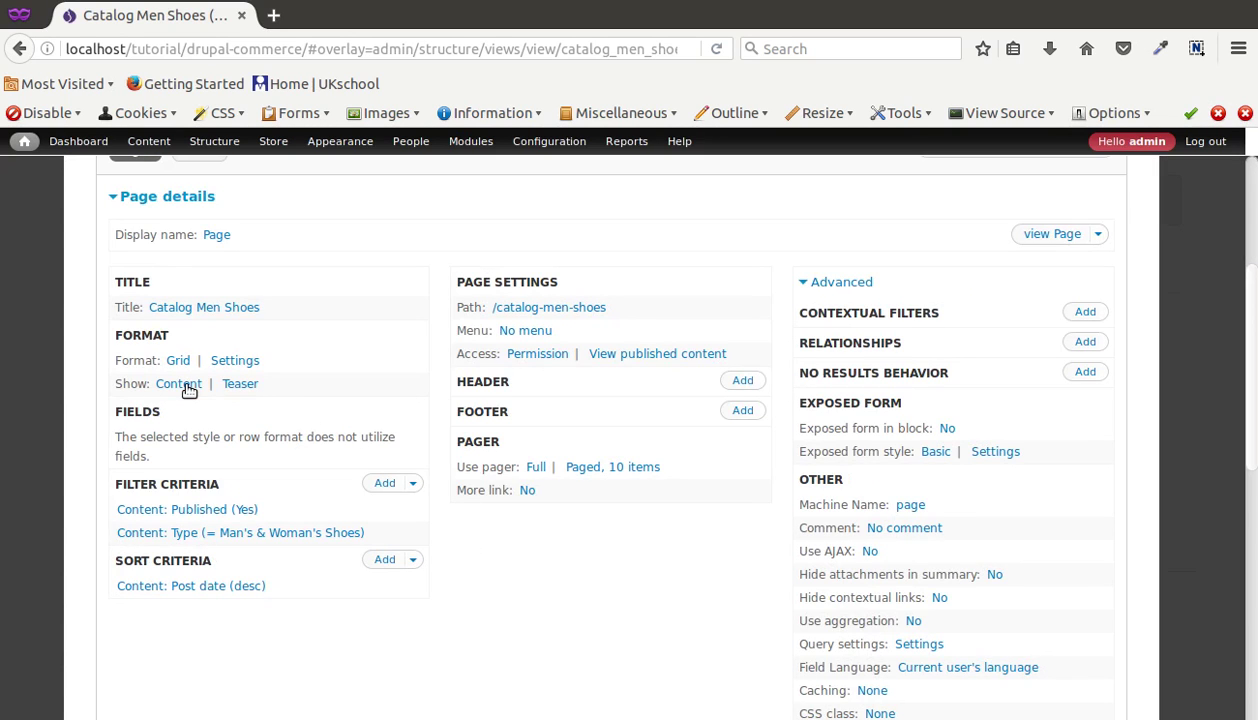
- Change the row style from content to Fields for all displays and accept the default row style options
scroll(250, 495, down, 10)
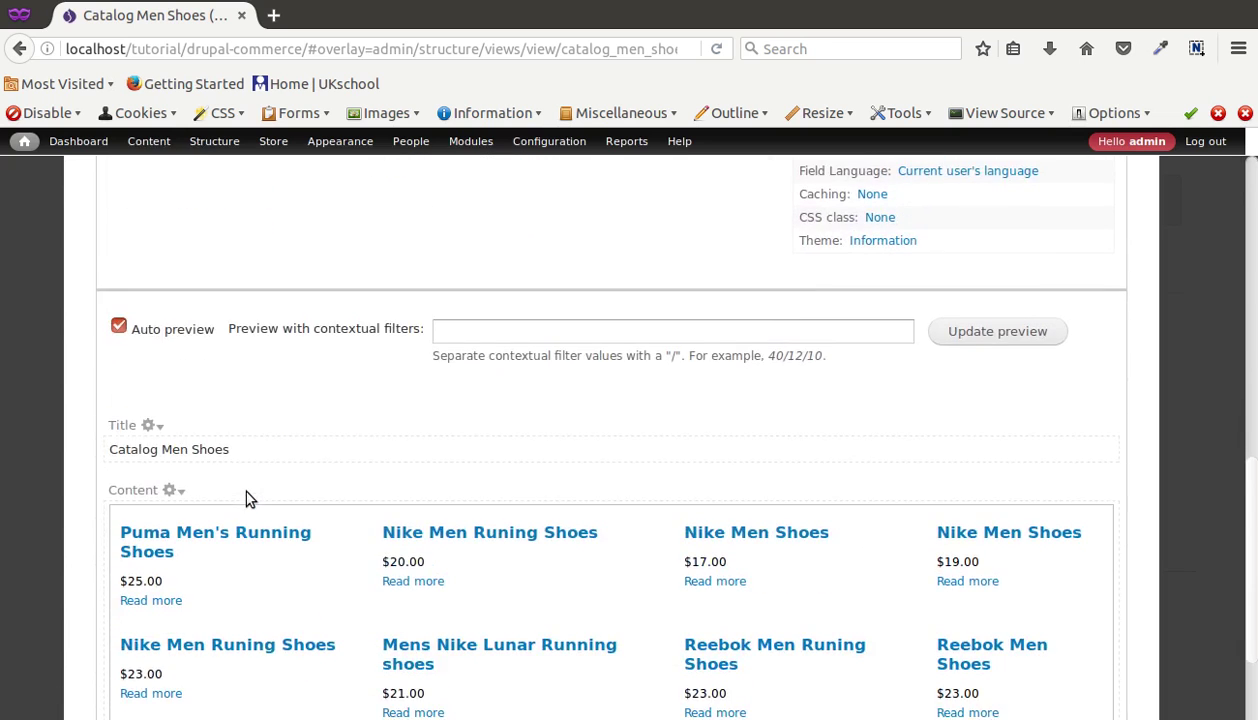
scroll(250, 497, up, 5)
scroll(250, 500, up, 5)
click(170, 437)
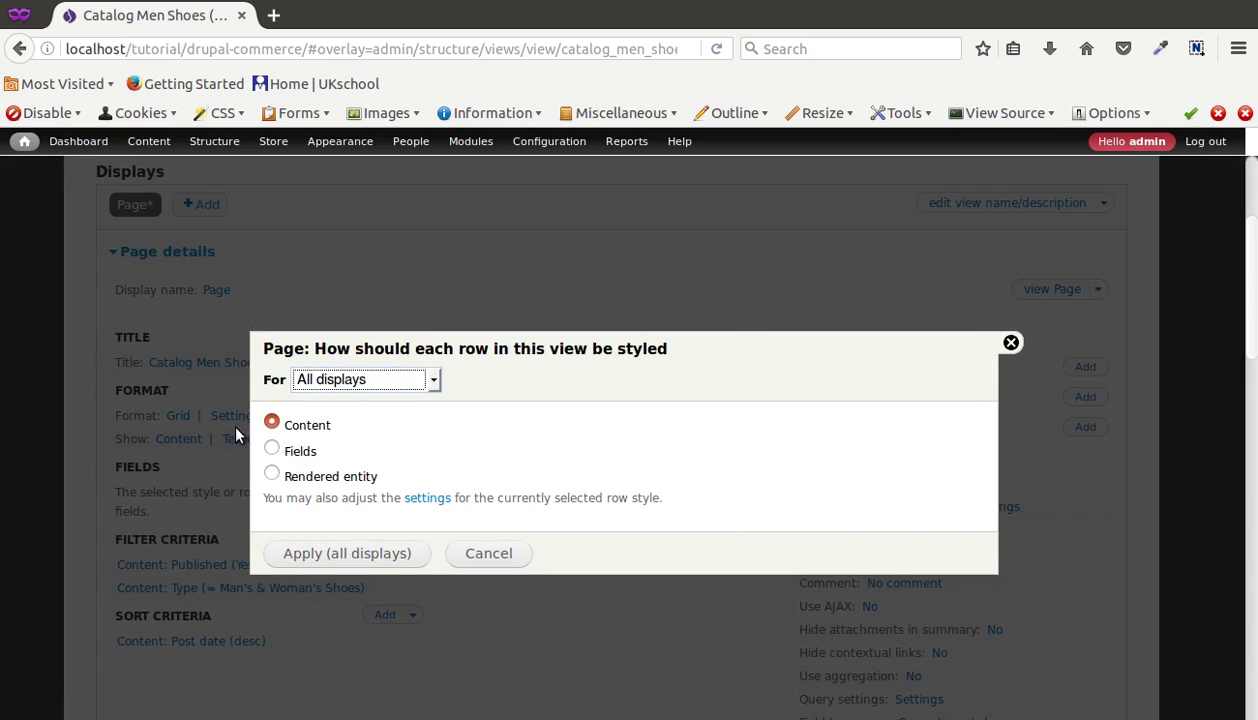
click(295, 455)
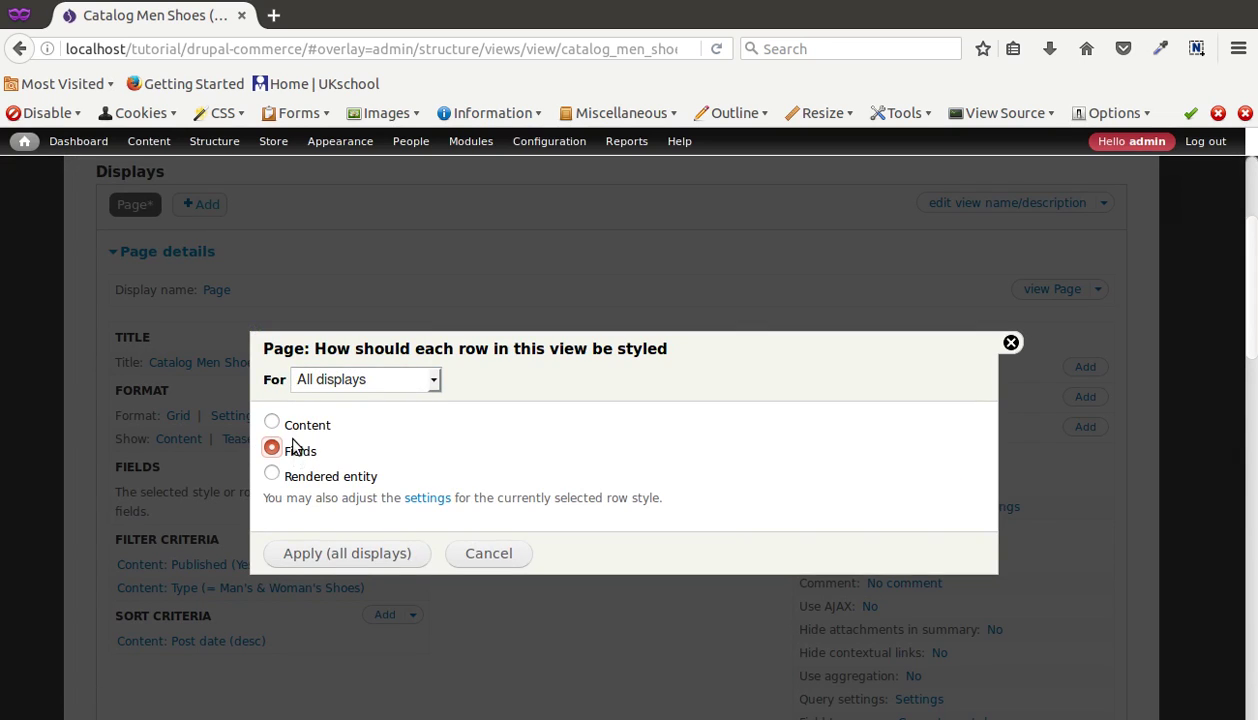
click(314, 545)
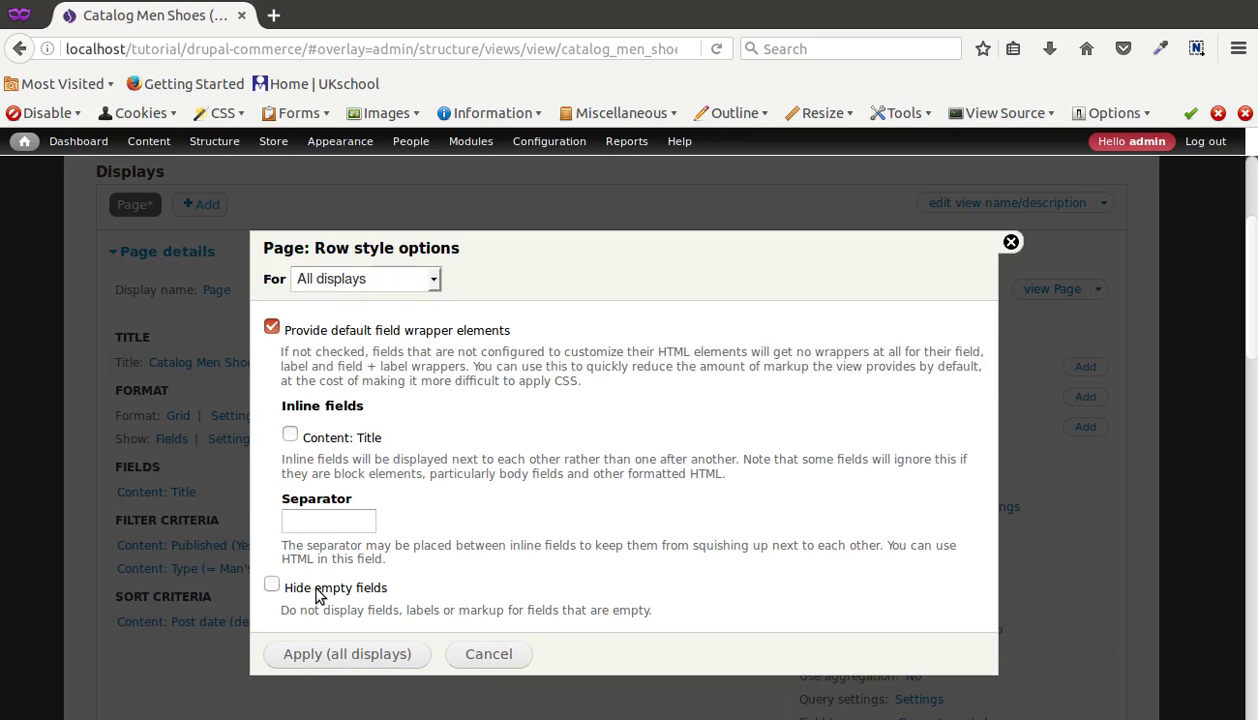
click(334, 655)
- Start adding a relationship to the view
scroll(357, 529, down, 10)
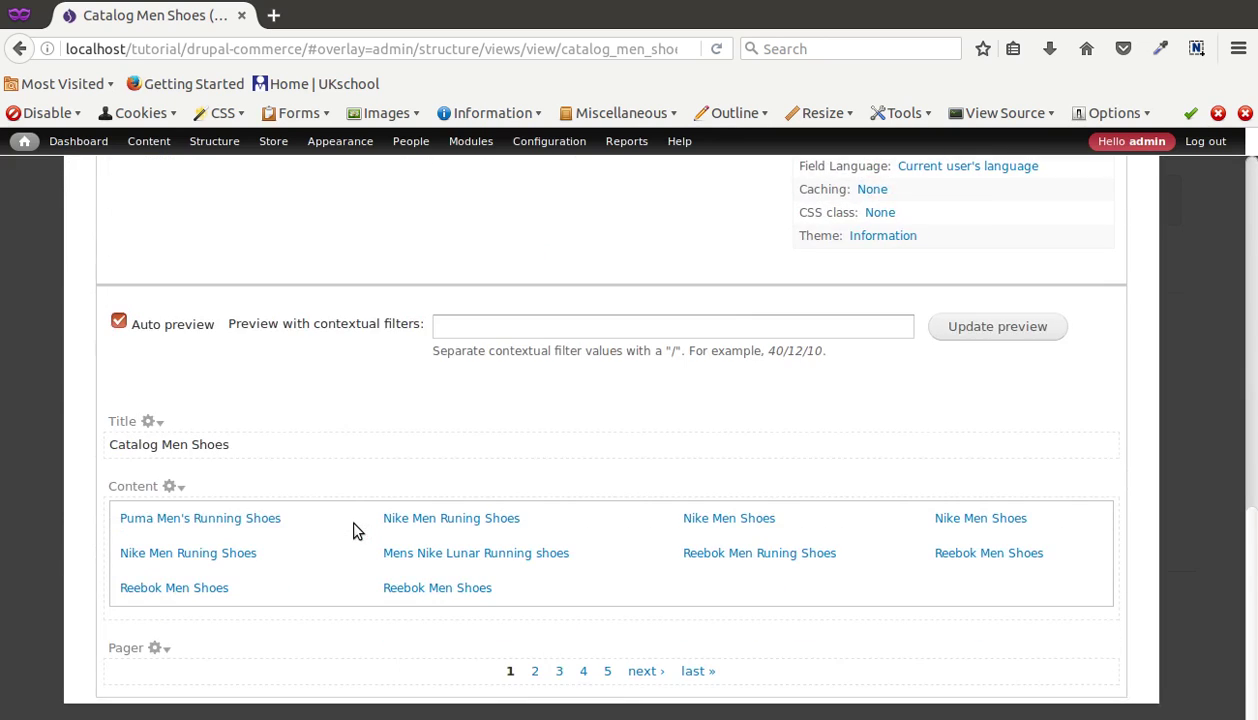
scroll(357, 529, up, 10)
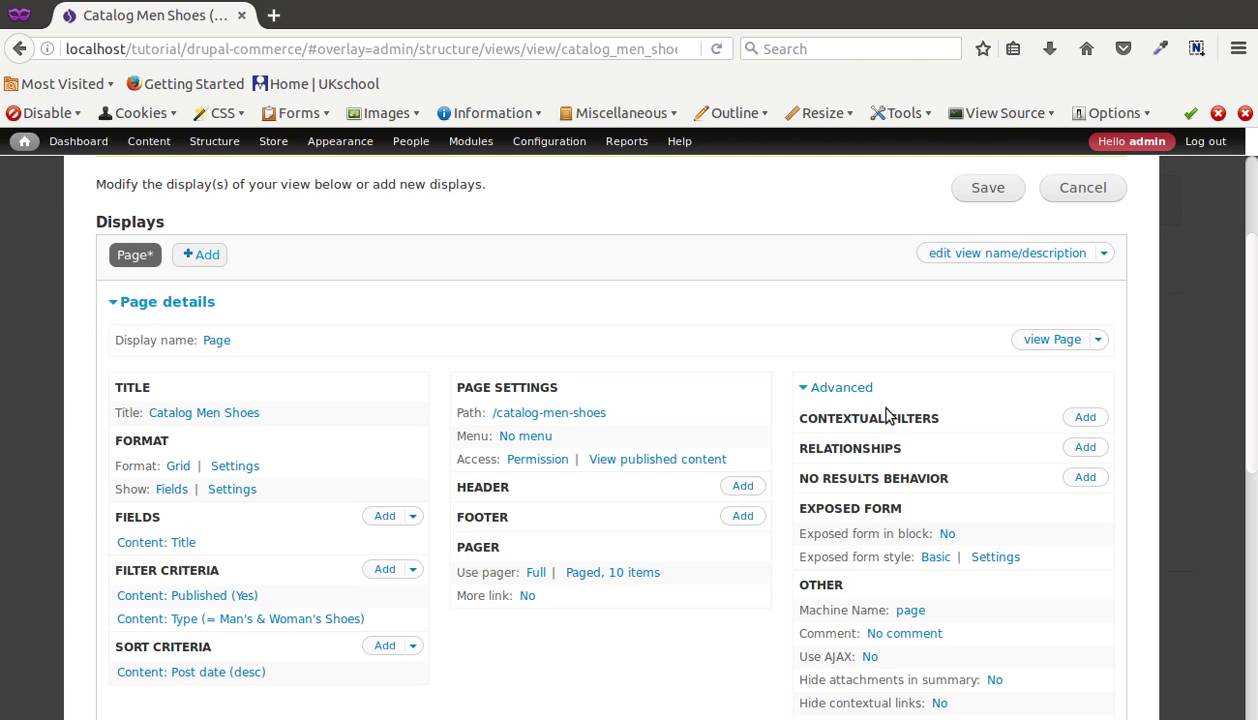
click(1080, 448)
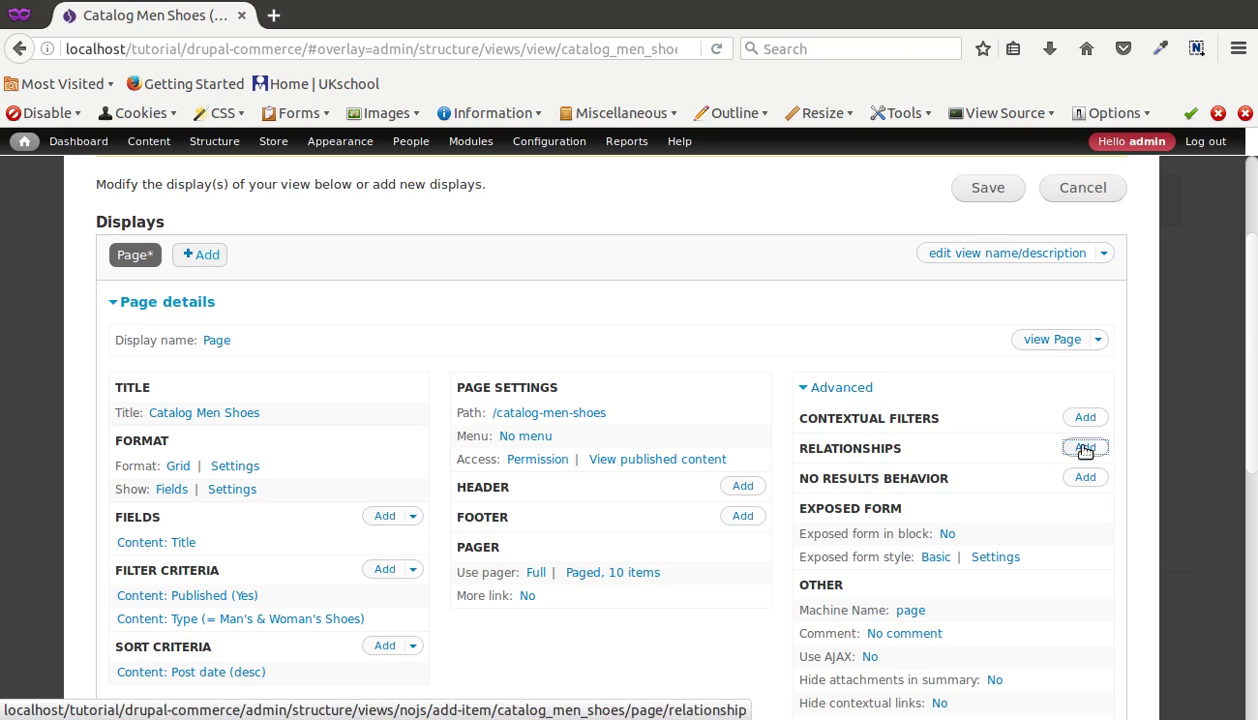
click(504, 342)
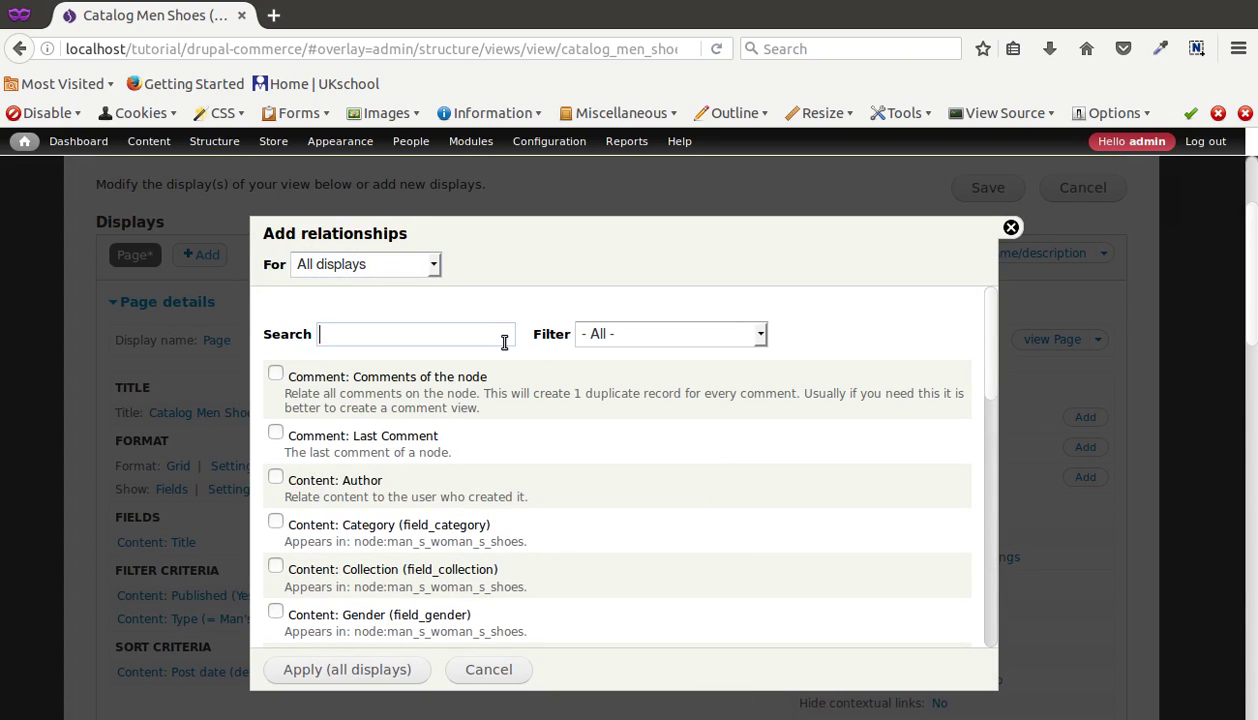
click(502, 344)
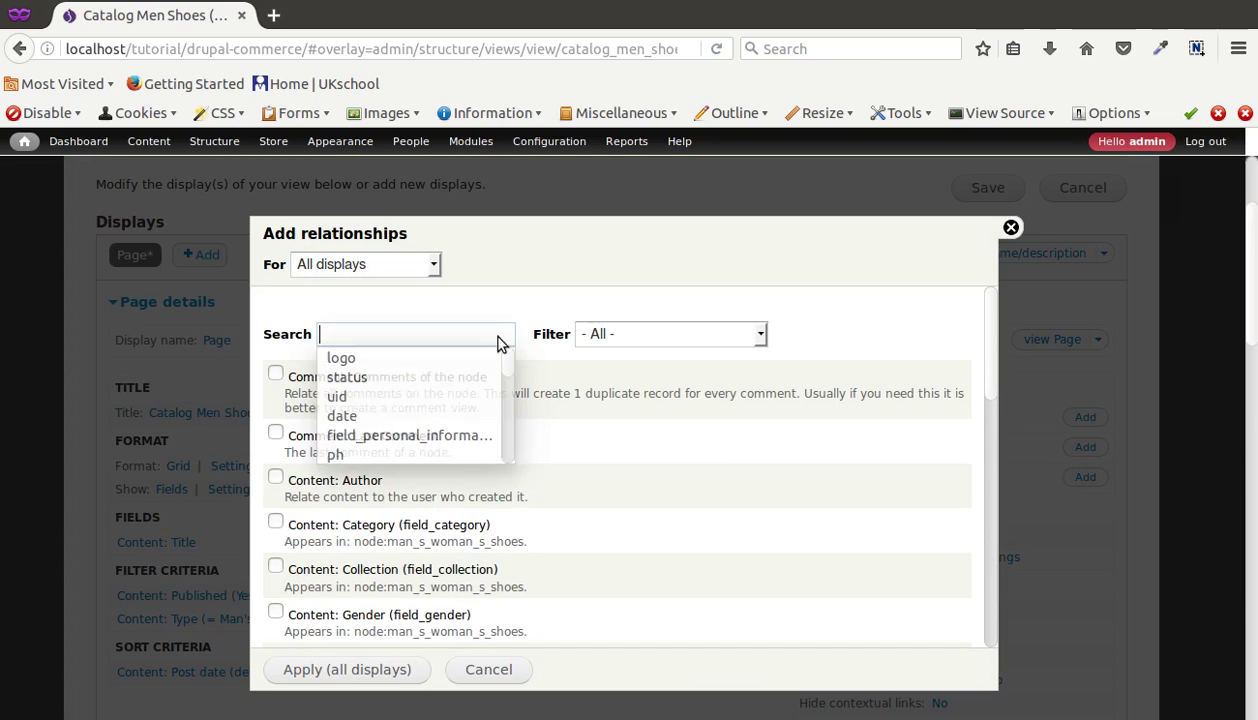
click(600, 338)
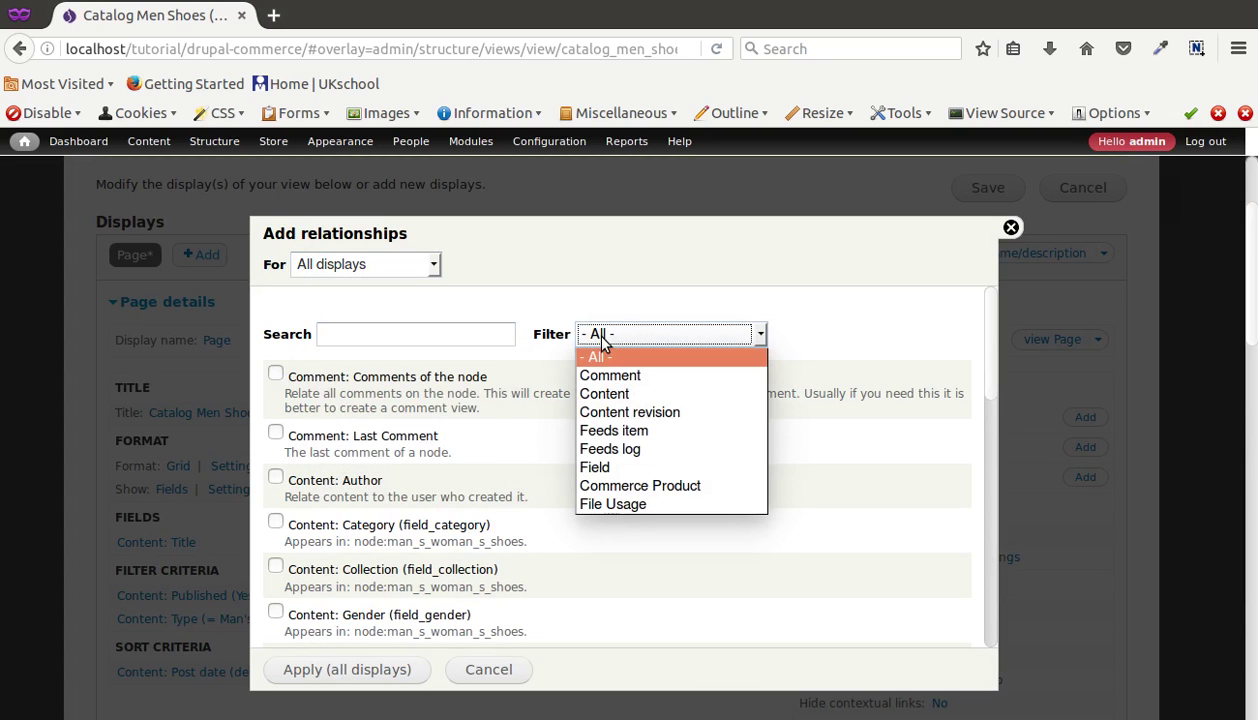
click(640, 485)
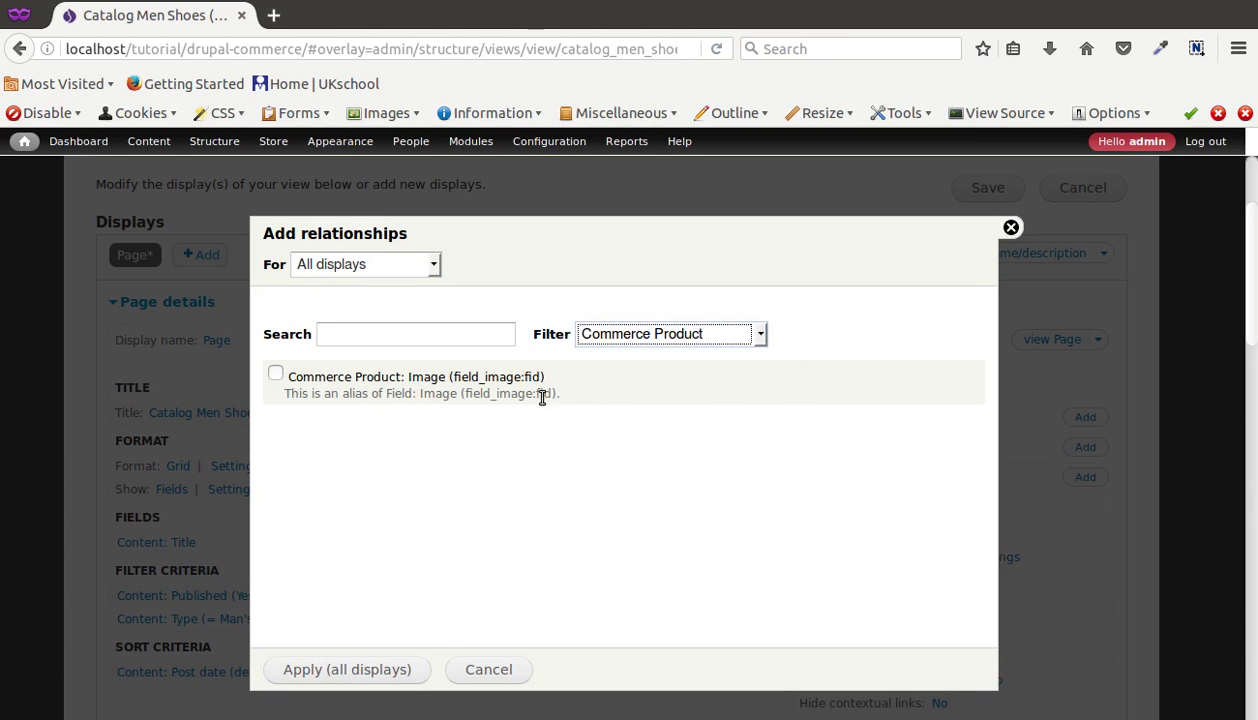
click(610, 336)
click(596, 357)
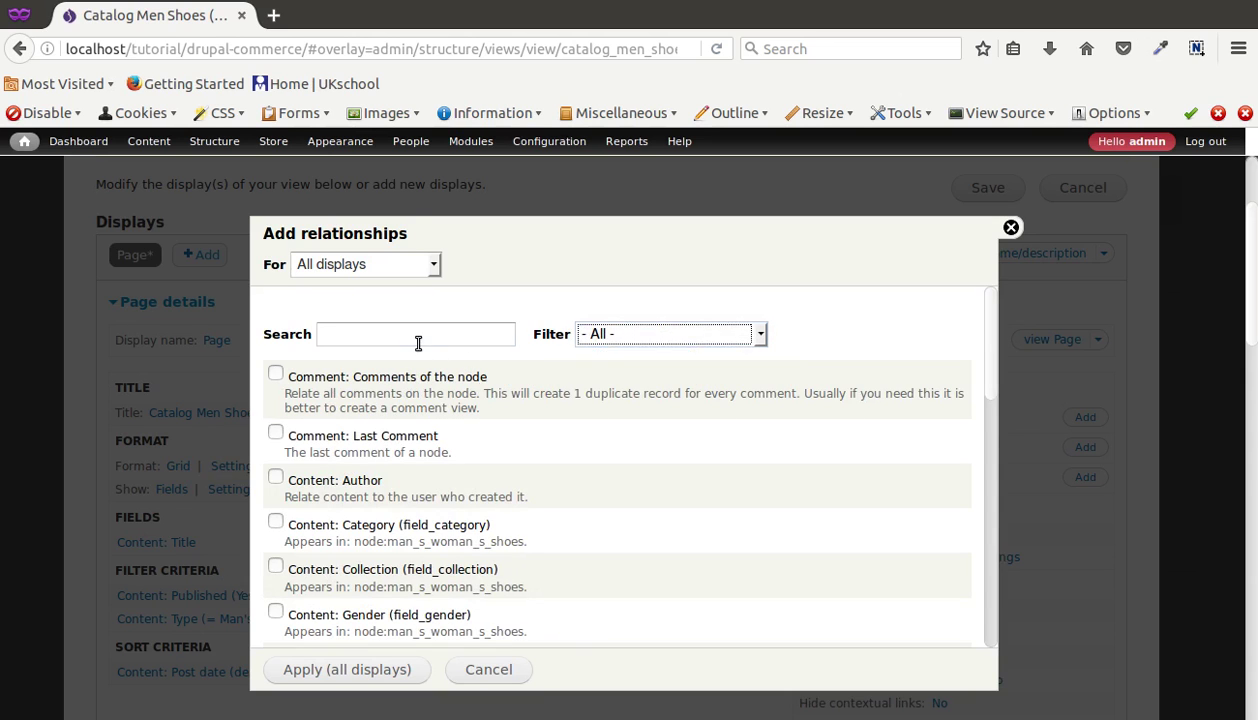
- Search the relationships for "product", add Content: Referenced products to all displays and apply its default configuration
click(418, 340)
text(product)
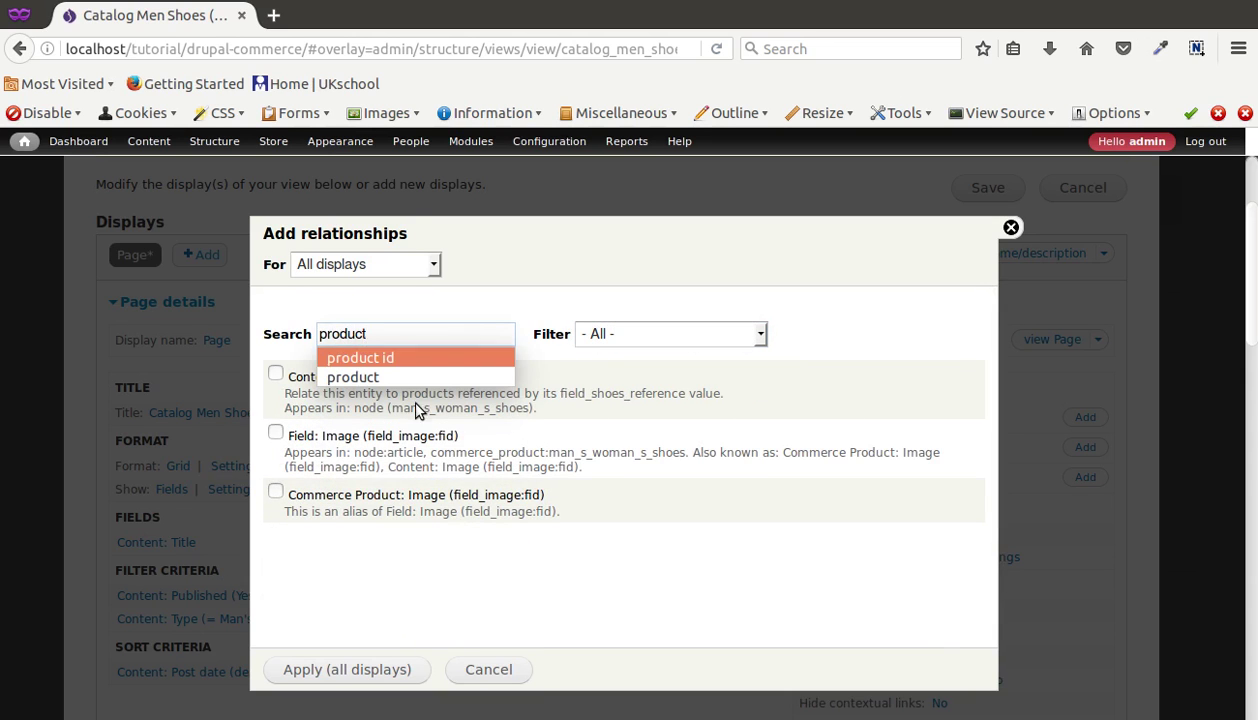
click(464, 565)
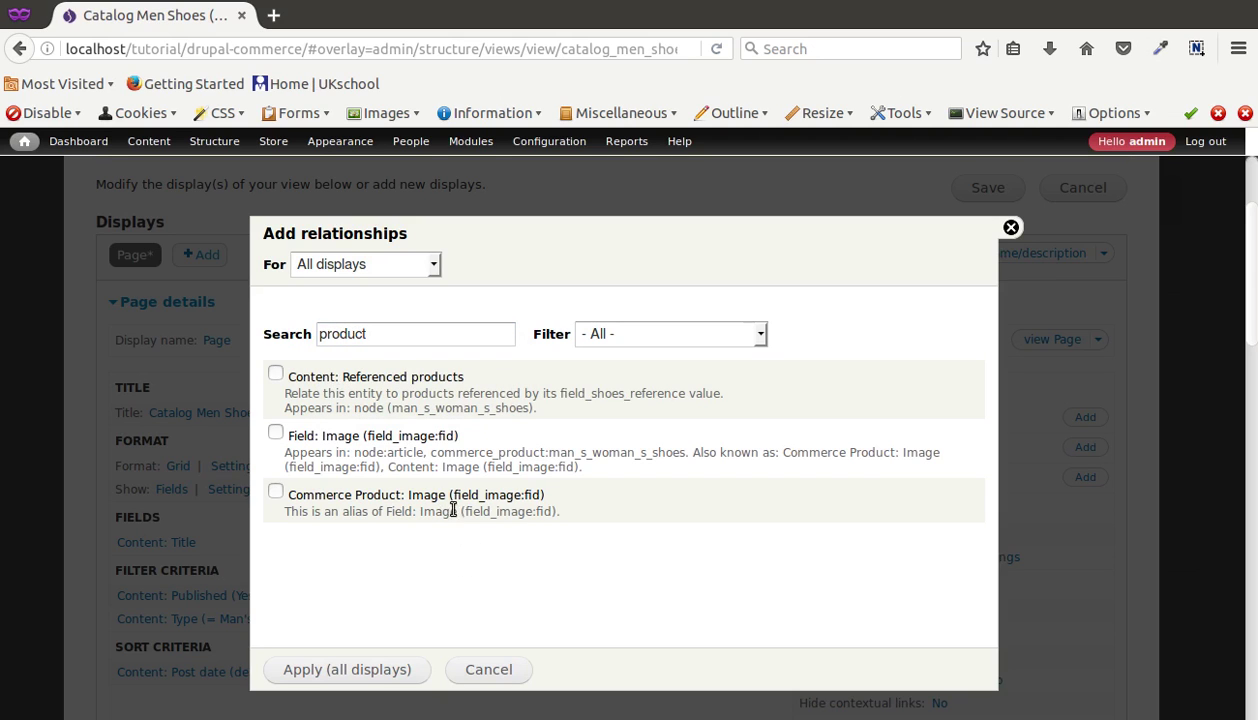
click(365, 373)
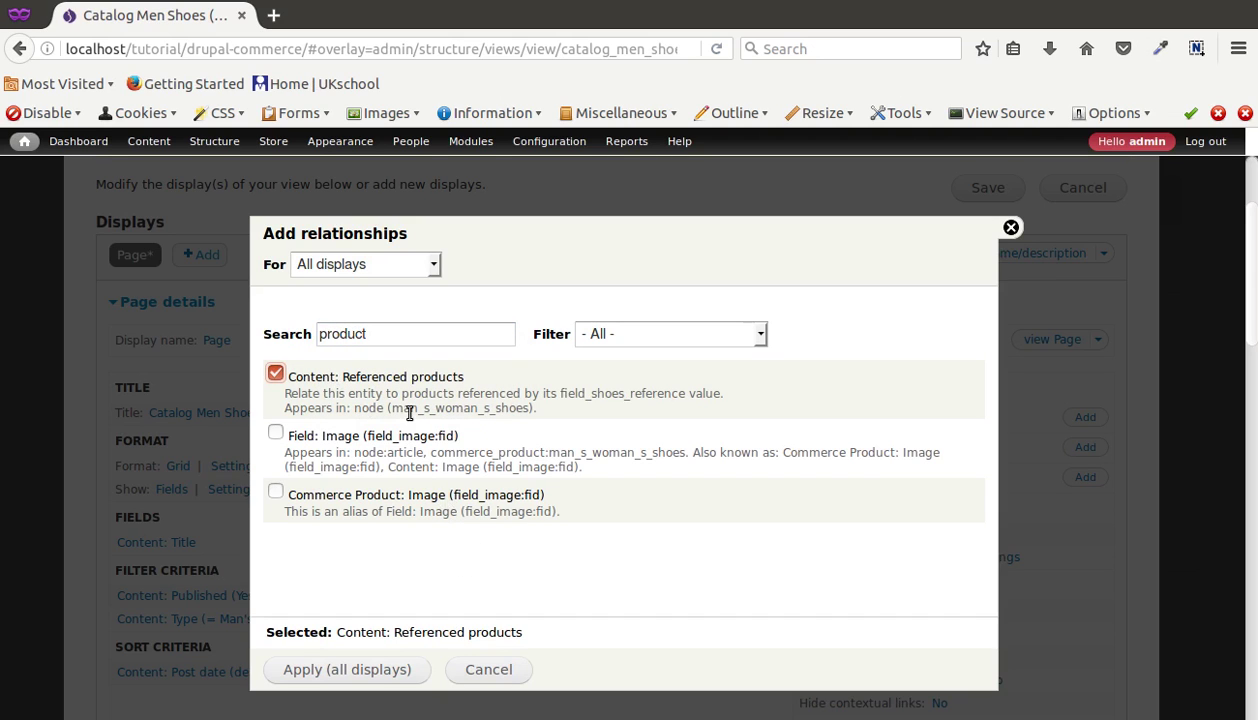
click(326, 669)
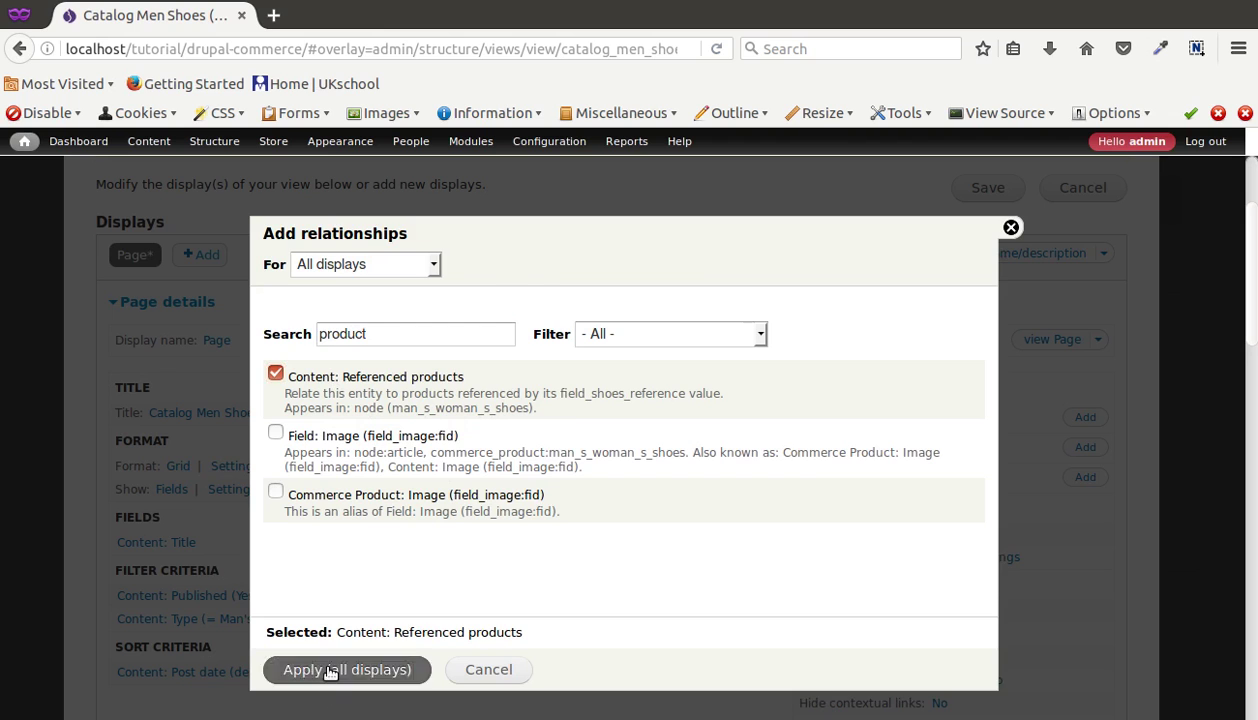
click(345, 614)
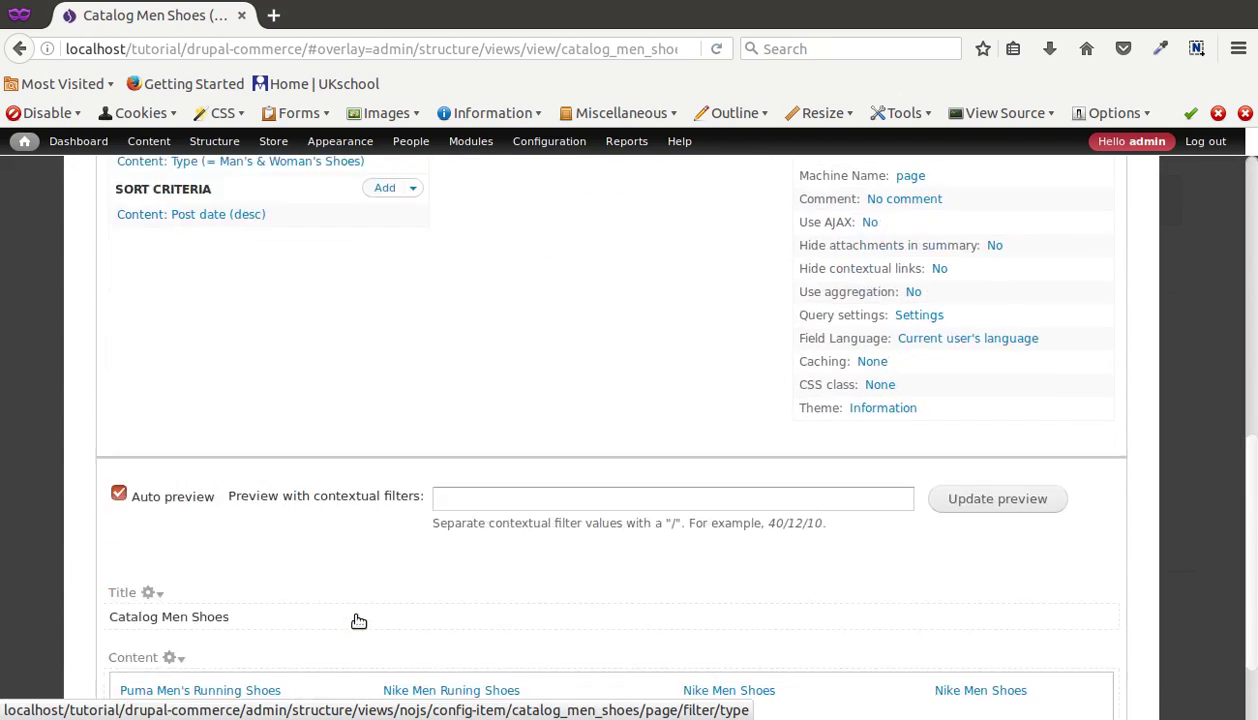
- Search the available fields for "Image" and add the Commerce Product: Image field to all displays
scroll(355, 612, up, 20)
scroll(355, 607, down, 4)
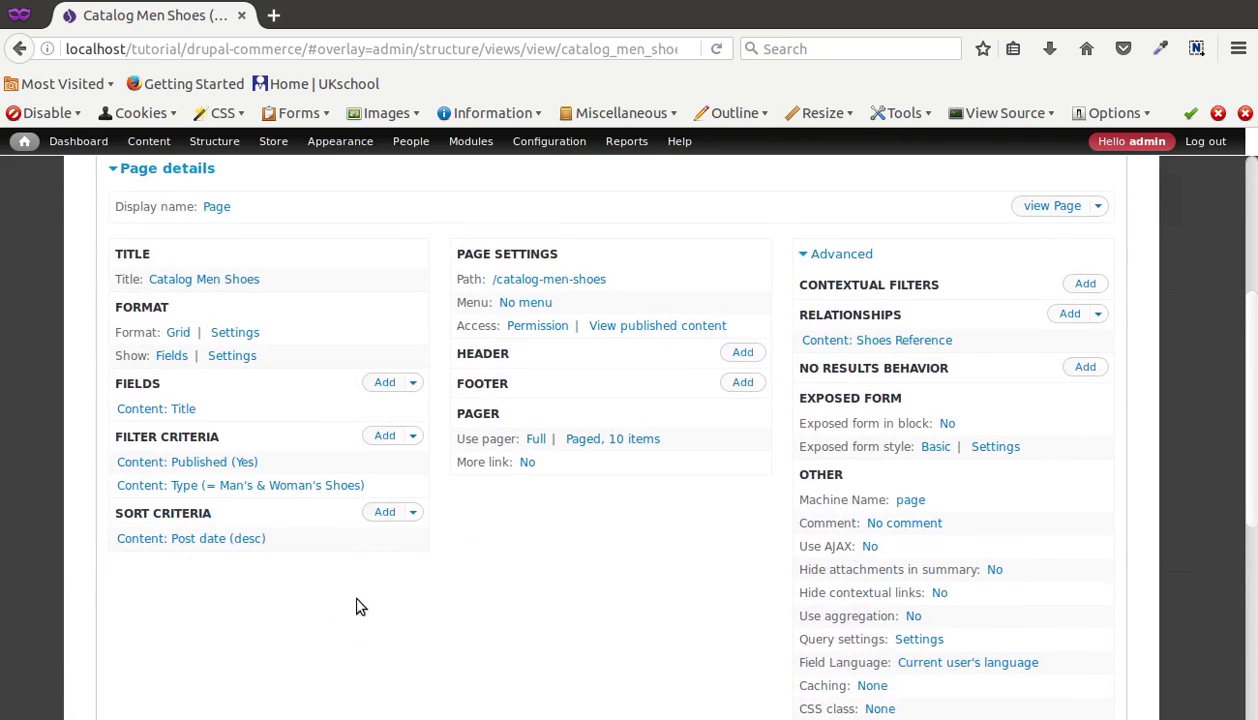
click(384, 383)
click(334, 337)
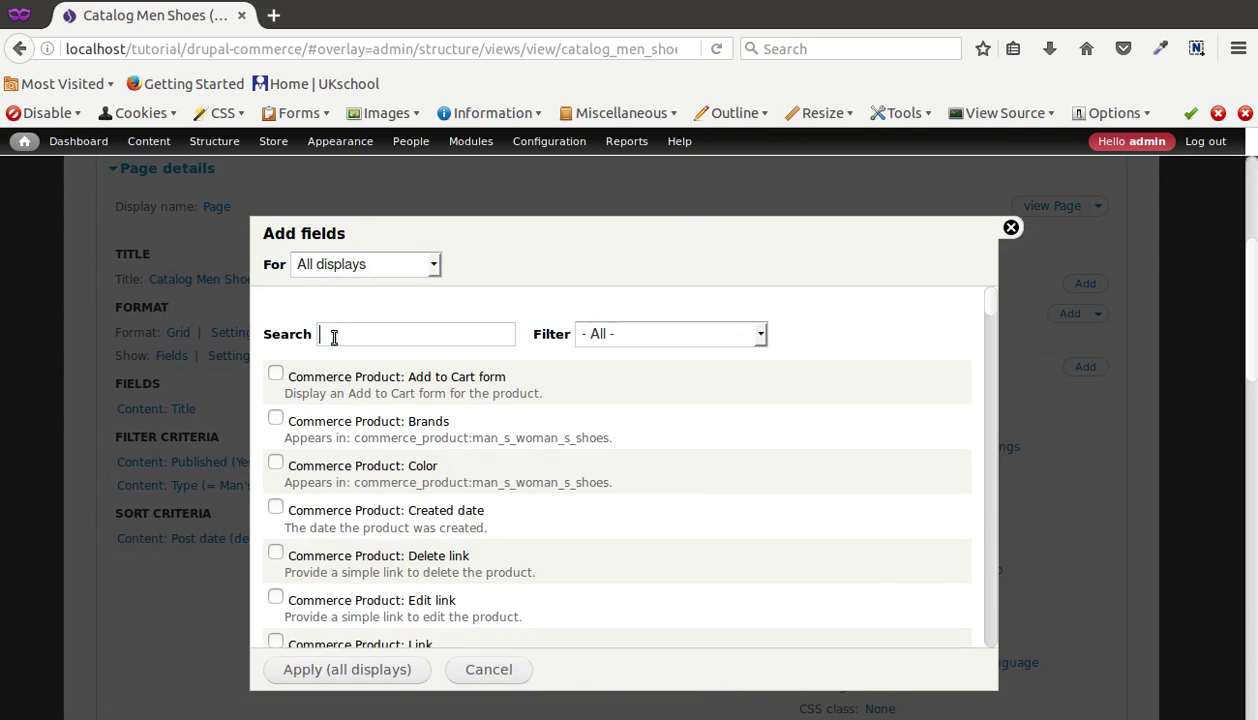
text(Image)
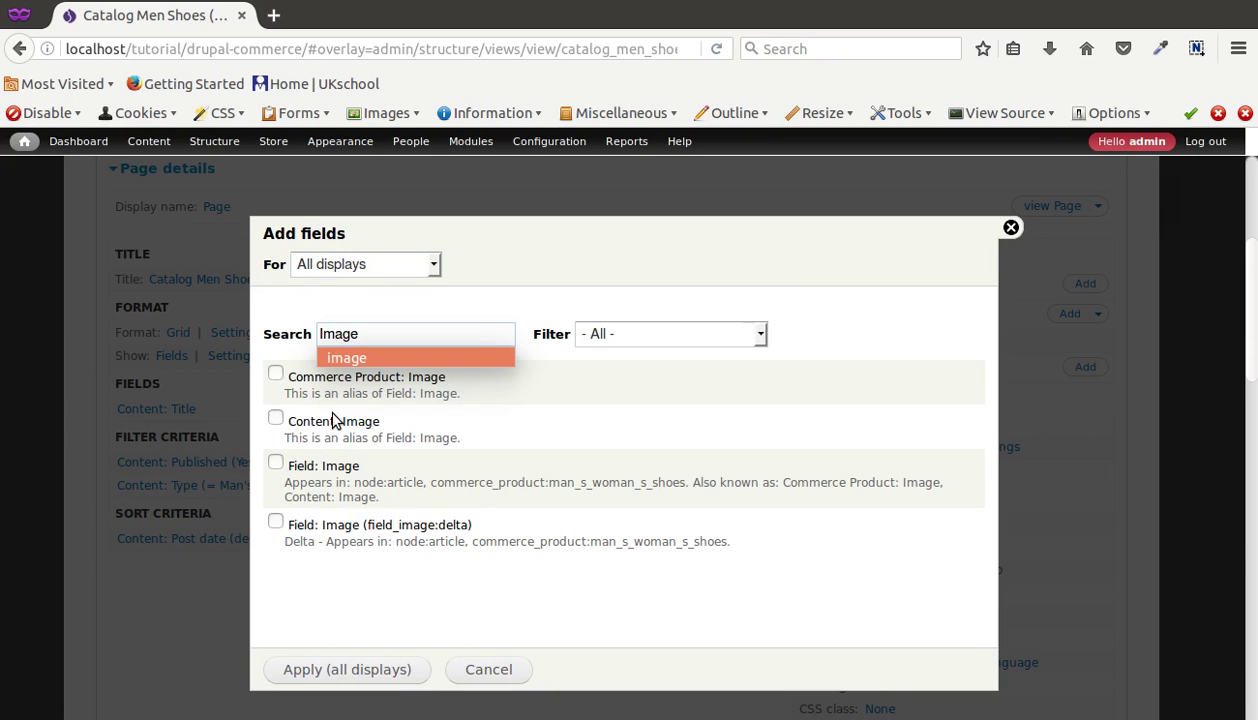
click(325, 379)
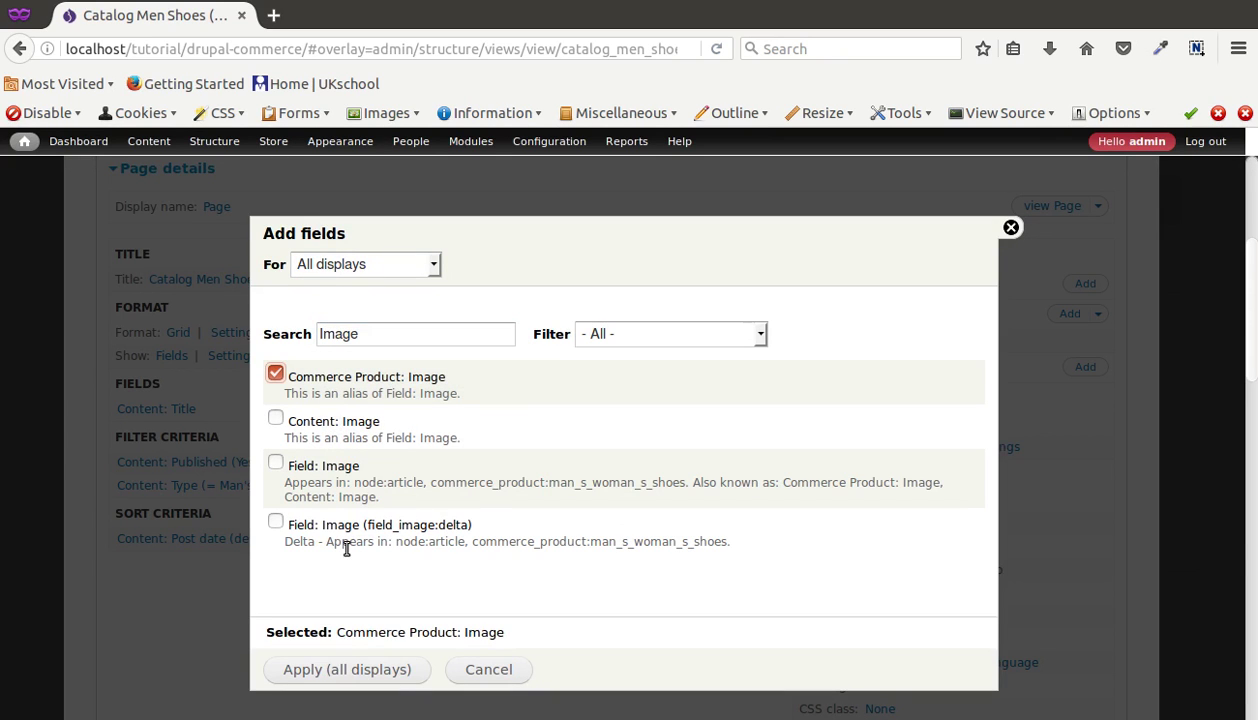
click(340, 667)
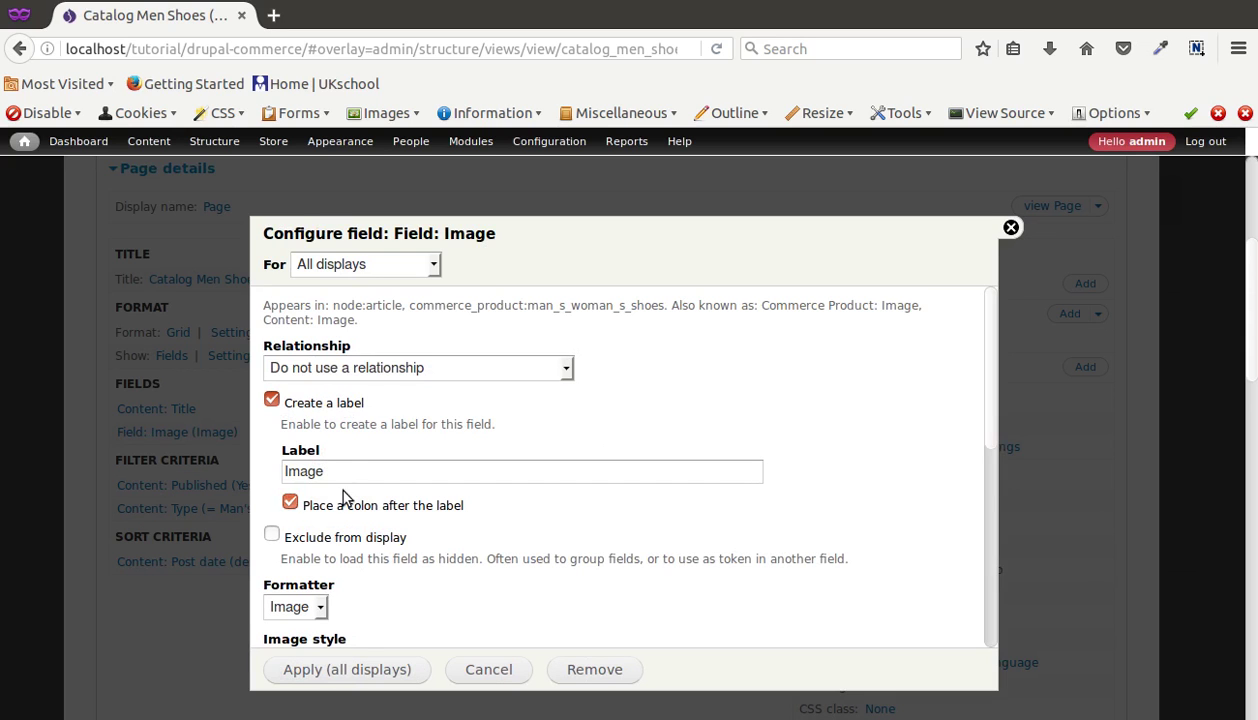
- Set the Image field's relationship to Products referenced by field_shoes_reference and turn off its label
click(359, 368)
click(350, 410)
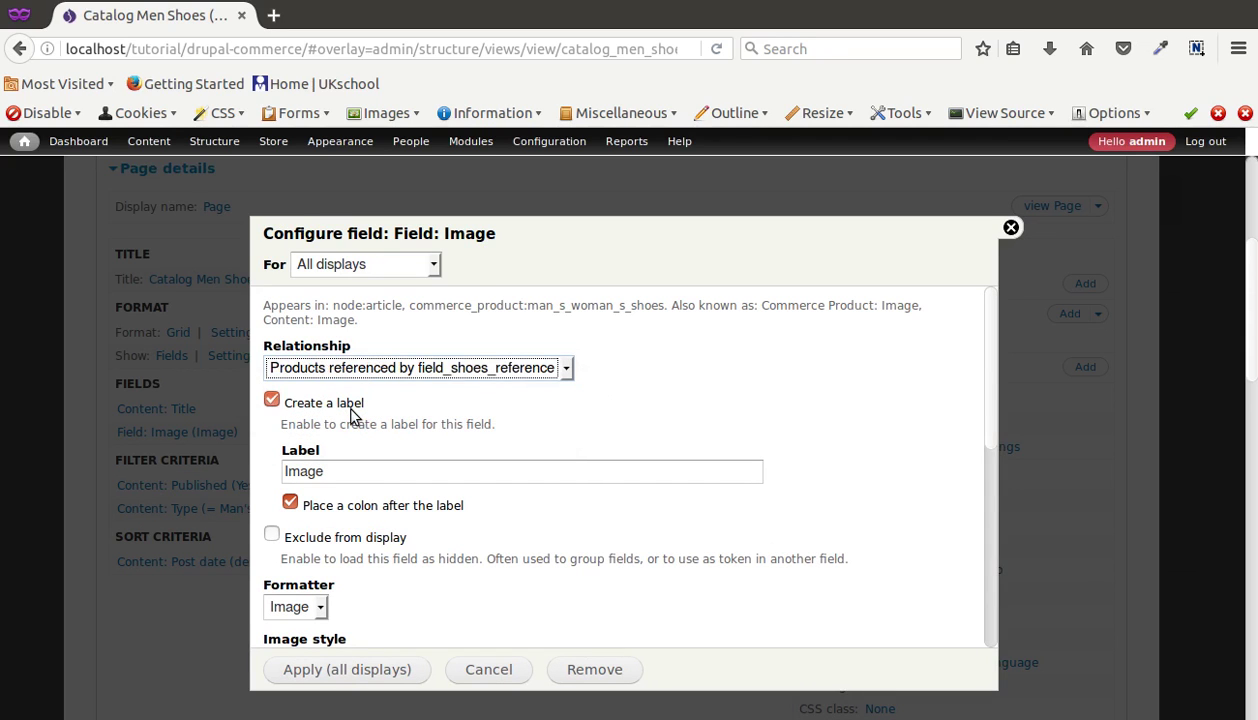
click(326, 406)
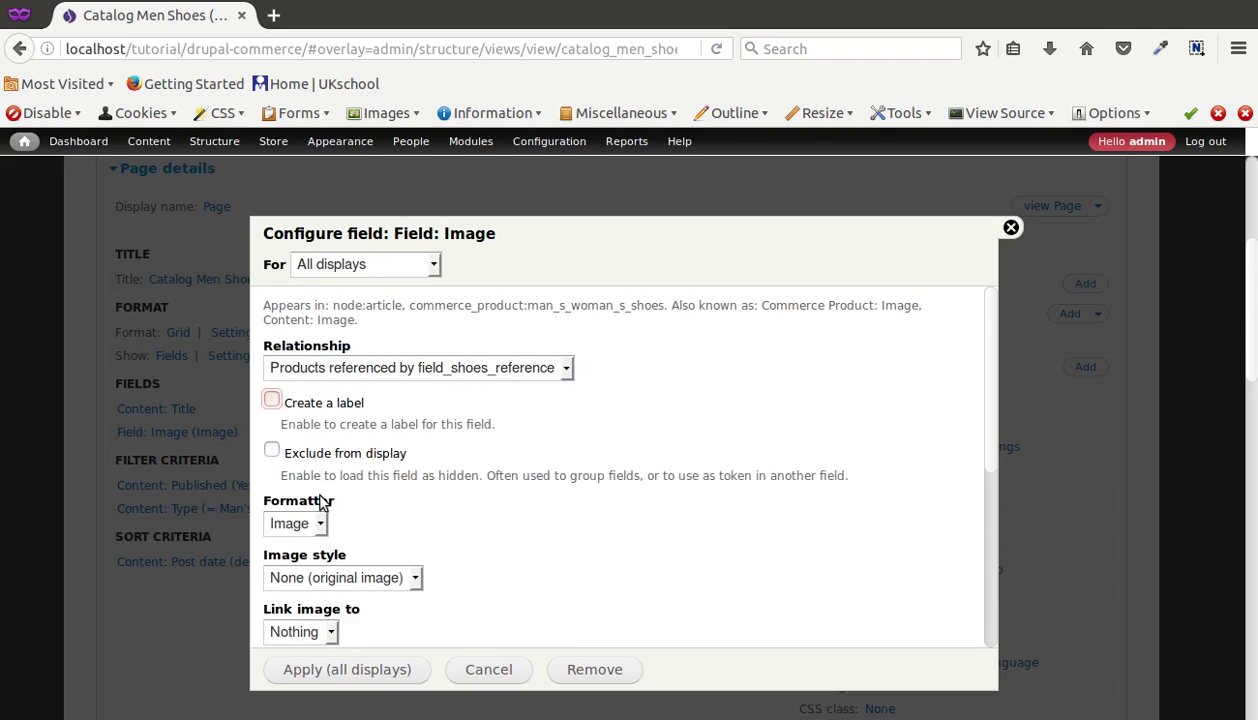
- Link the Image field to Content, keeping the Image formatter and original image style, and apply the field settings to all displays
scroll(320, 500, down, 2)
click(296, 436)
click(295, 447)
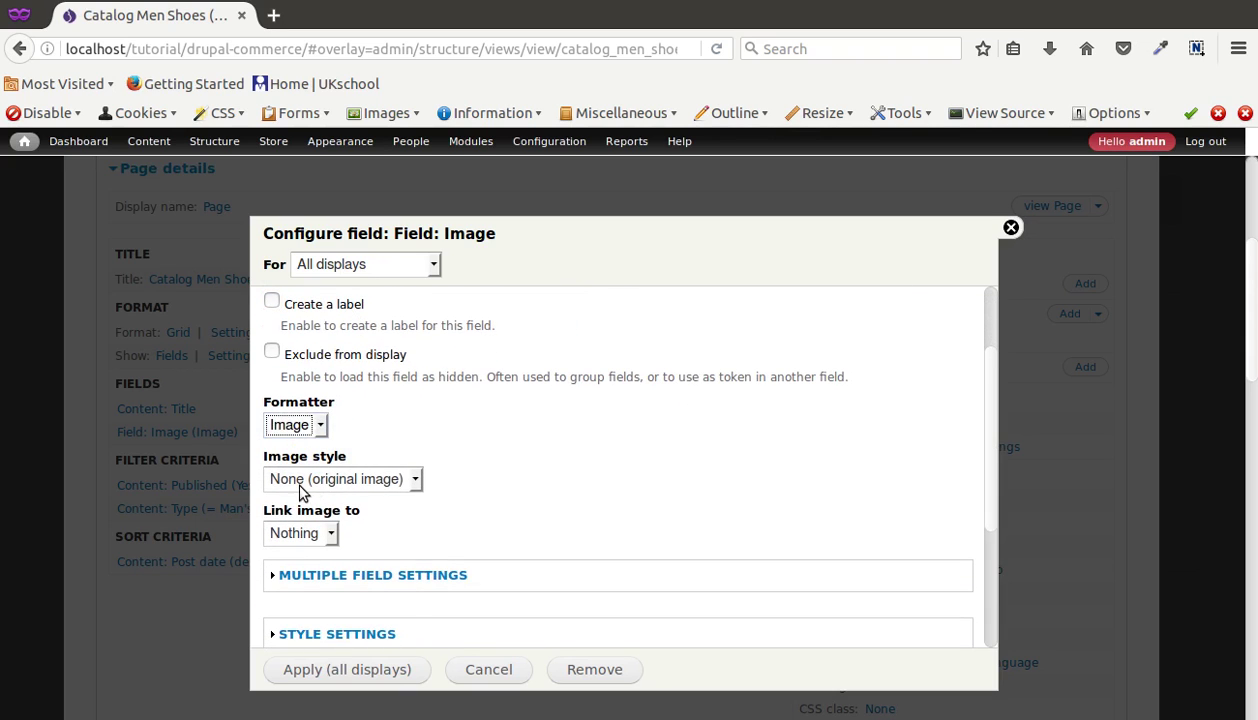
click(301, 484)
click(301, 484)
click(305, 532)
click(307, 530)
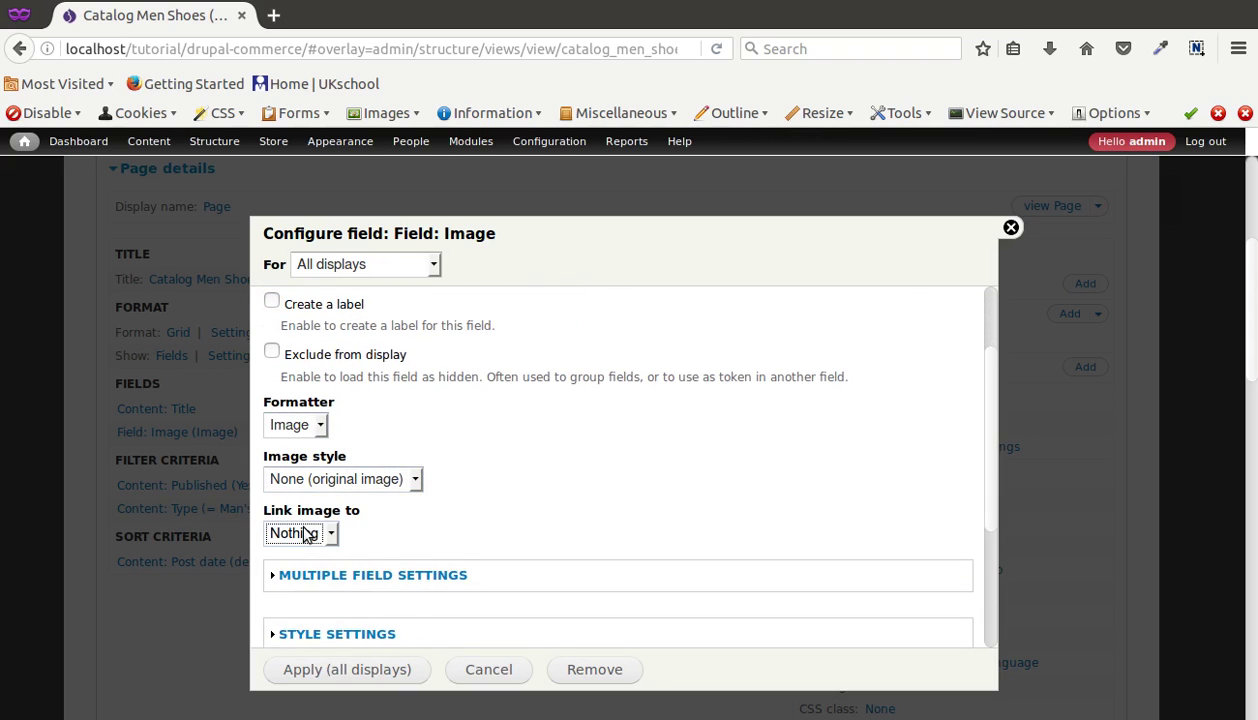
click(307, 531)
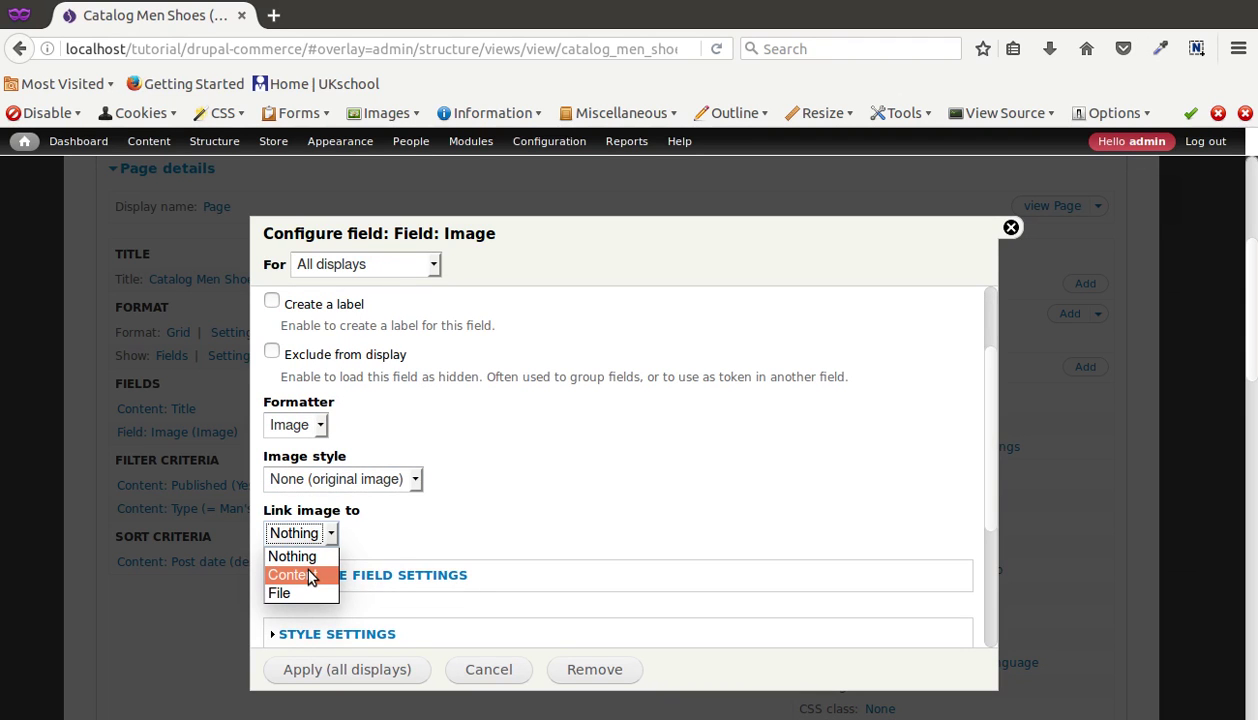
click(309, 577)
scroll(362, 600, down, 3)
click(348, 669)
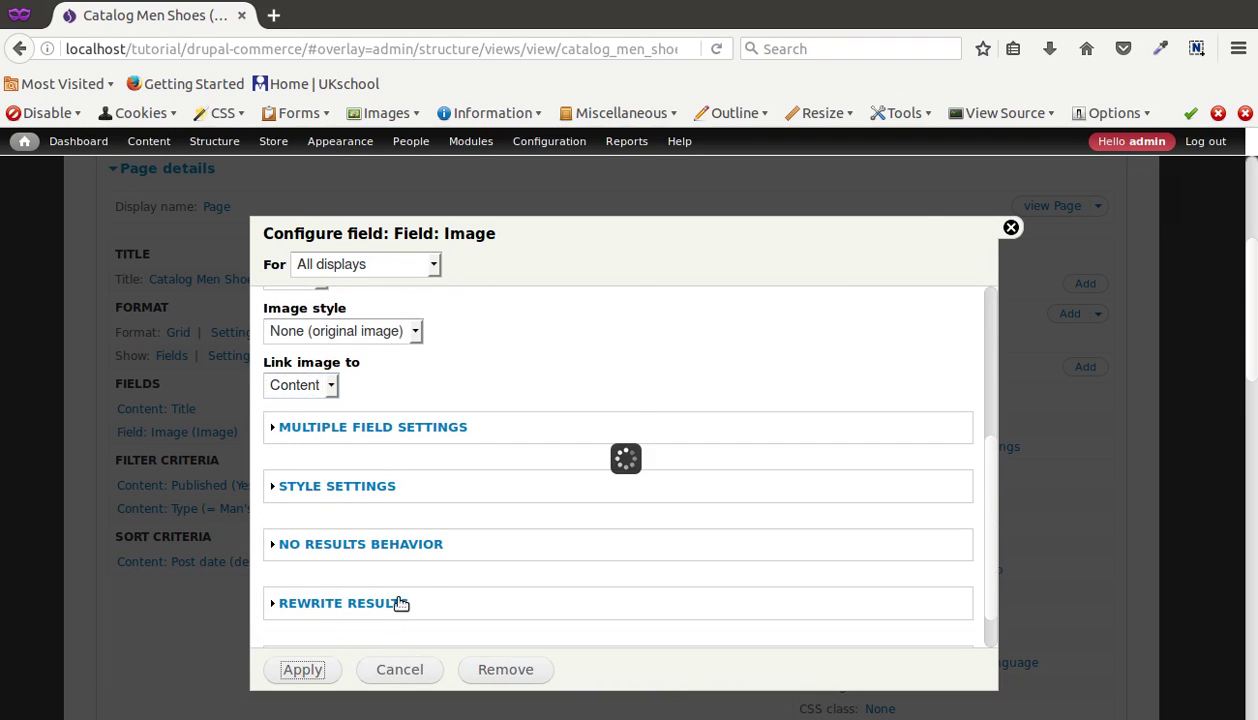
- Examine the size and layout of the shoe images in the view's preview
scroll(414, 553, down, 10)
scroll(423, 565, down, 10)
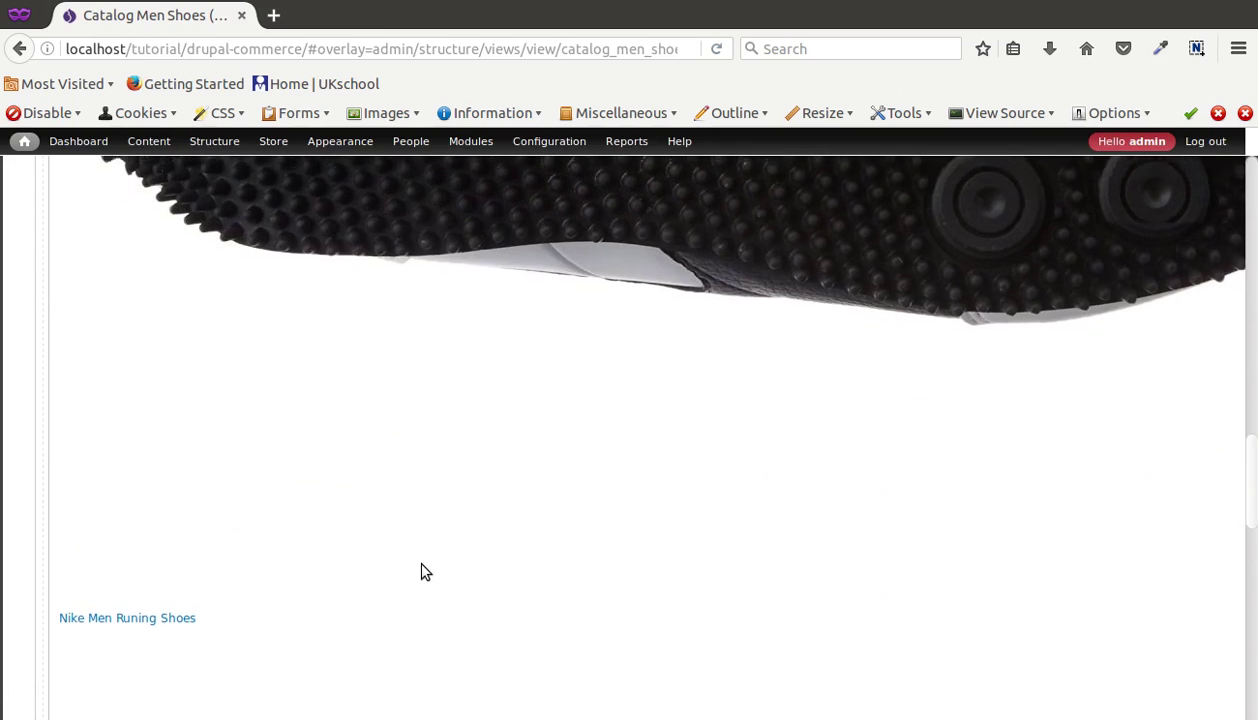
scroll(423, 570, up, 3)
scroll(423, 570, down, 6)
scroll(421, 570, down, 4)
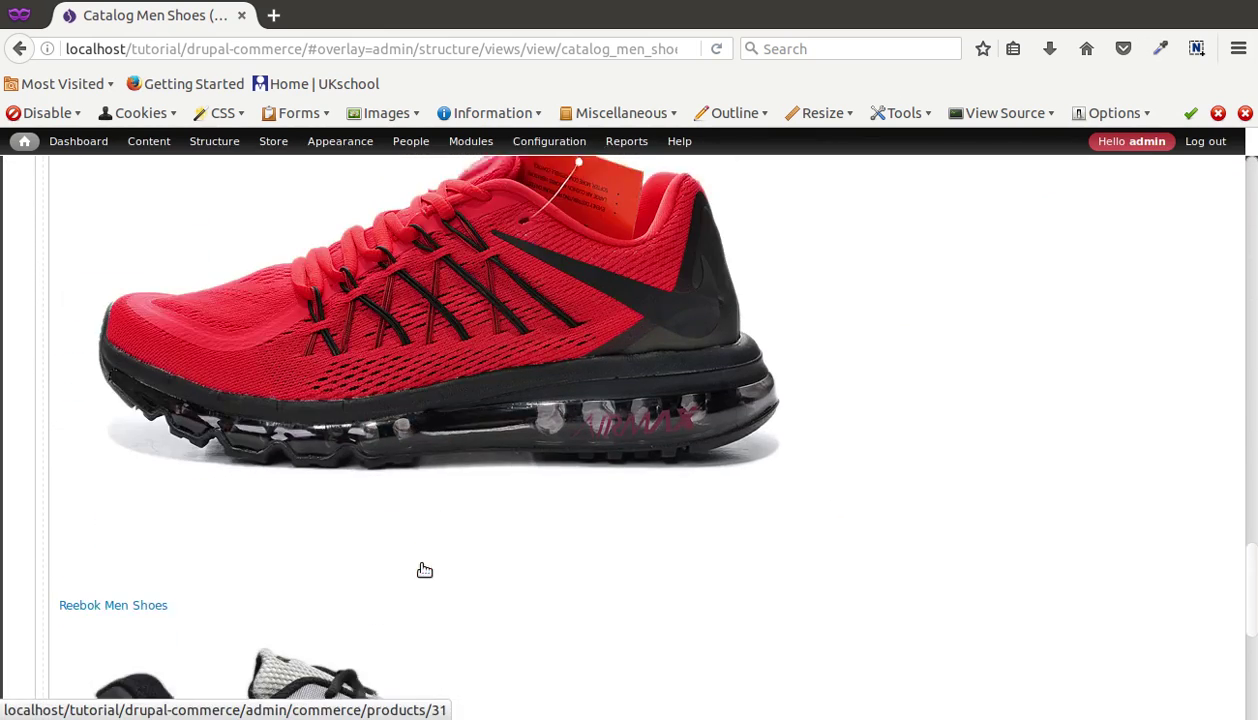
scroll(402, 505, up, 3)
scroll(402, 505, down, 5)
scroll(402, 505, down, 6)
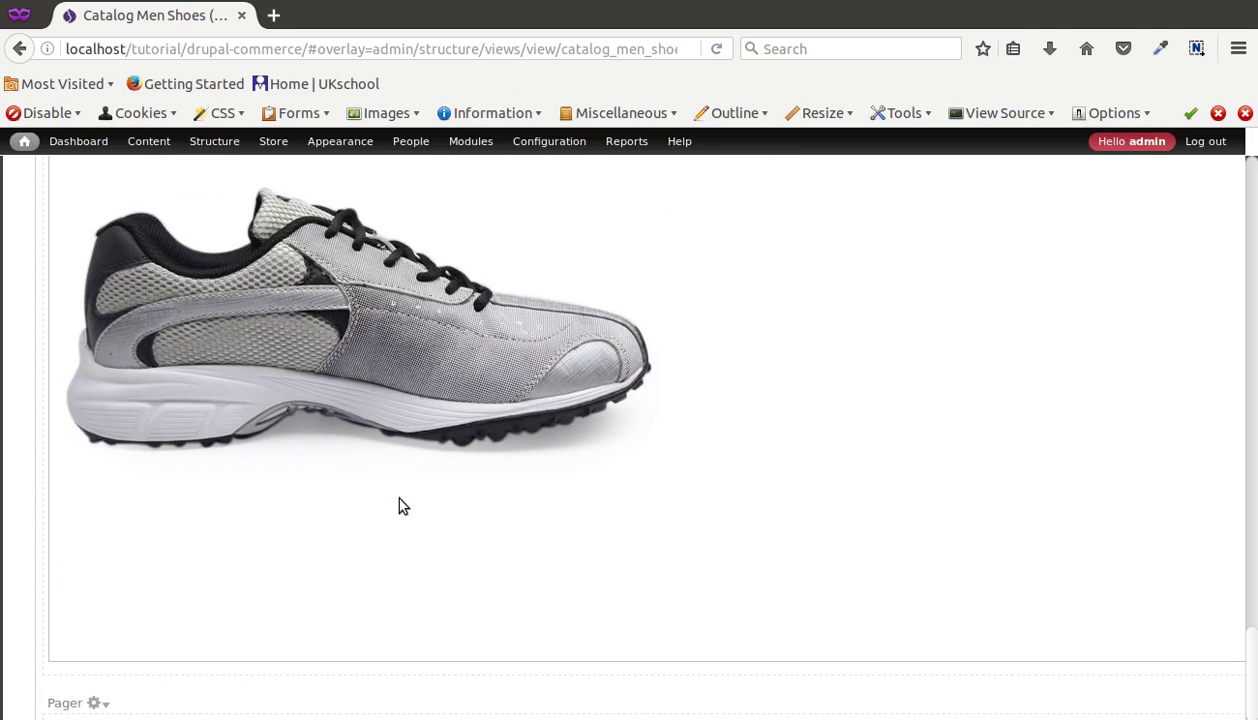
scroll(483, 497, up, 5)
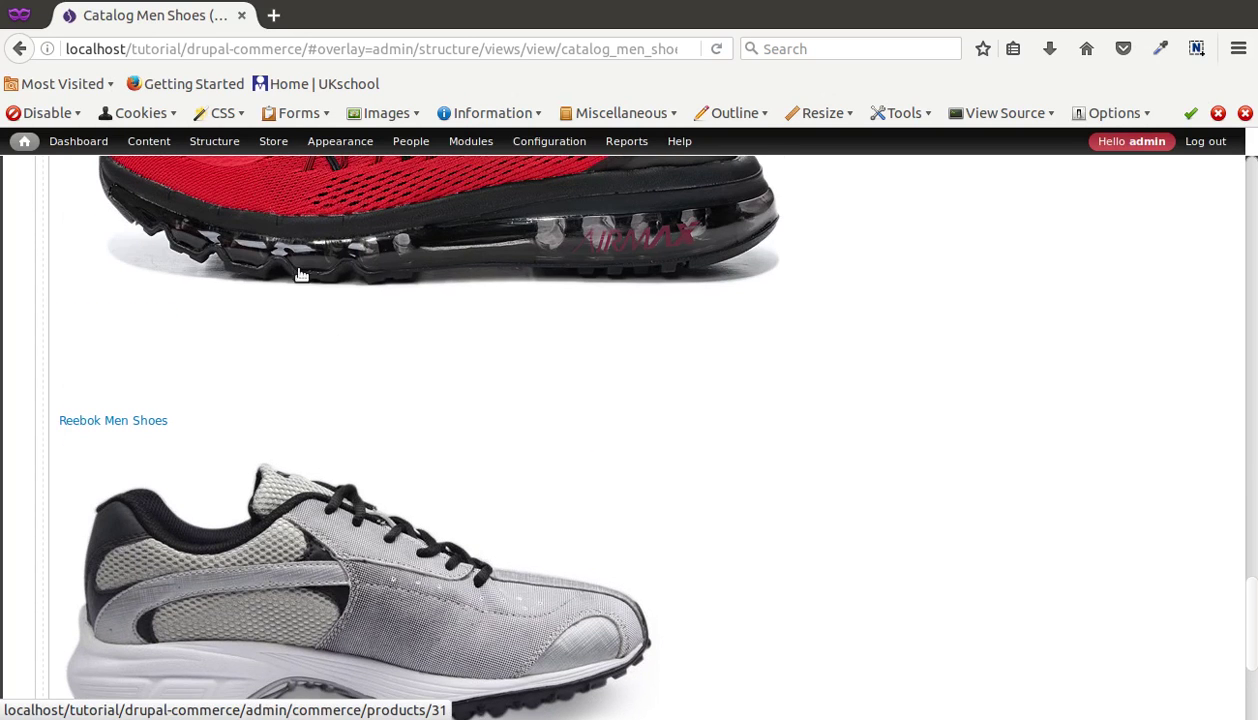
- Open the Image styles page in the site's Media configuration
mouse_move(212, 148)
mouse_move(540, 142)
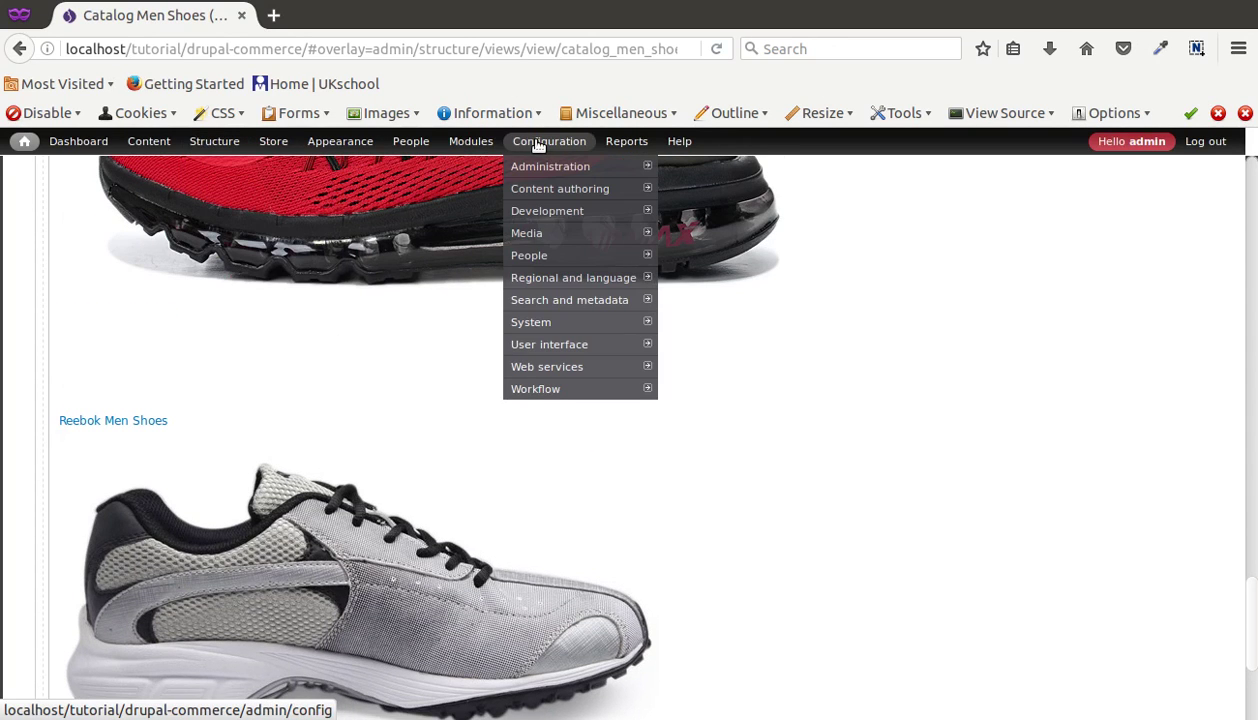
mouse_move(538, 194)
mouse_move(547, 235)
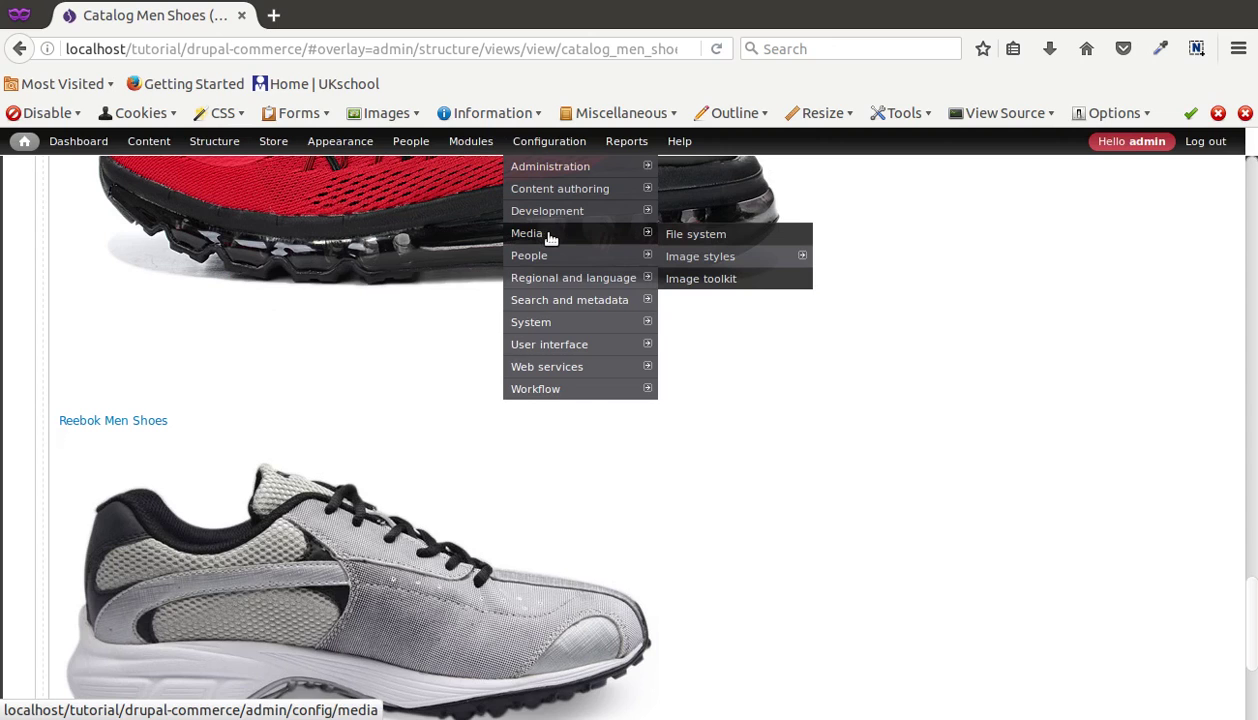
mouse_move(718, 270)
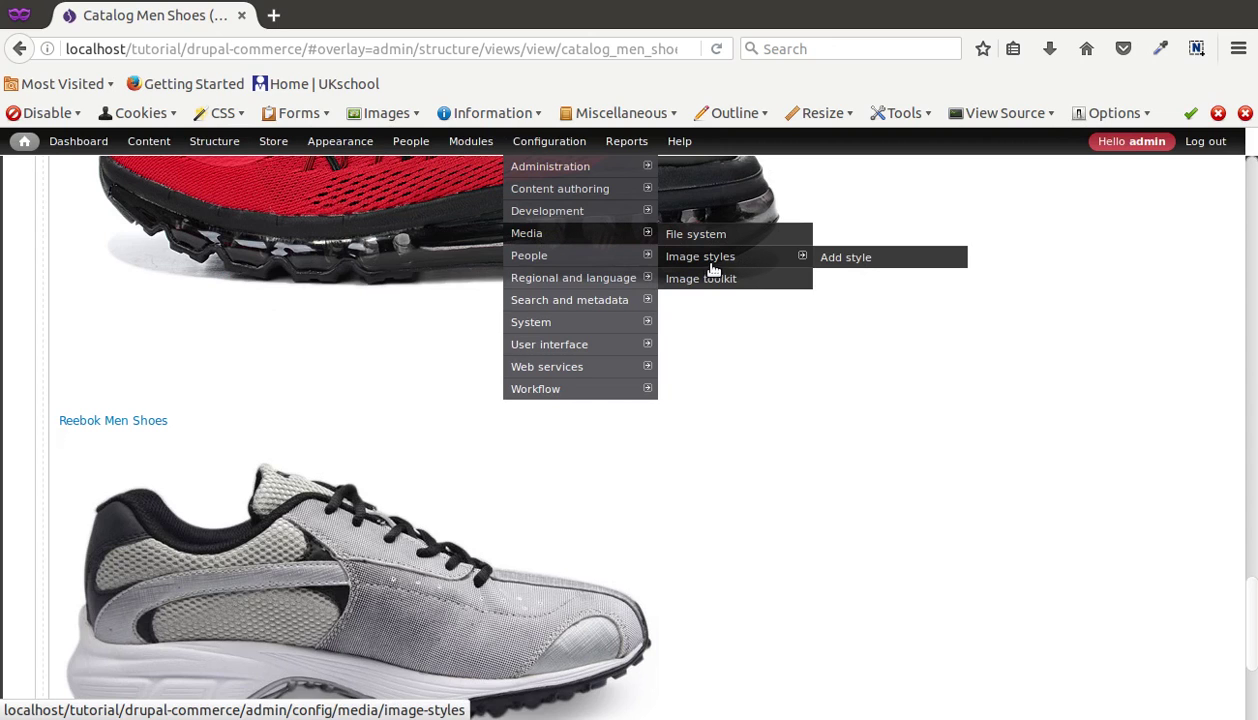
click(708, 264)
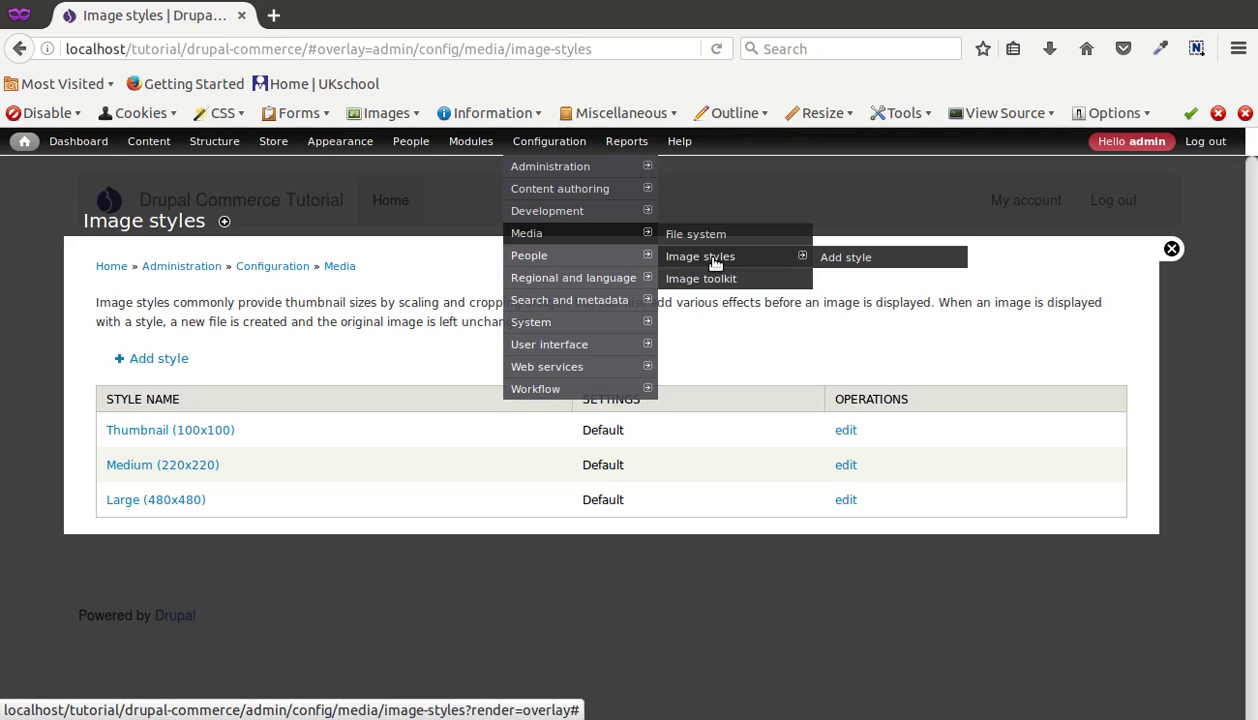
- Create a new image style named shoes220x127
click(161, 358)
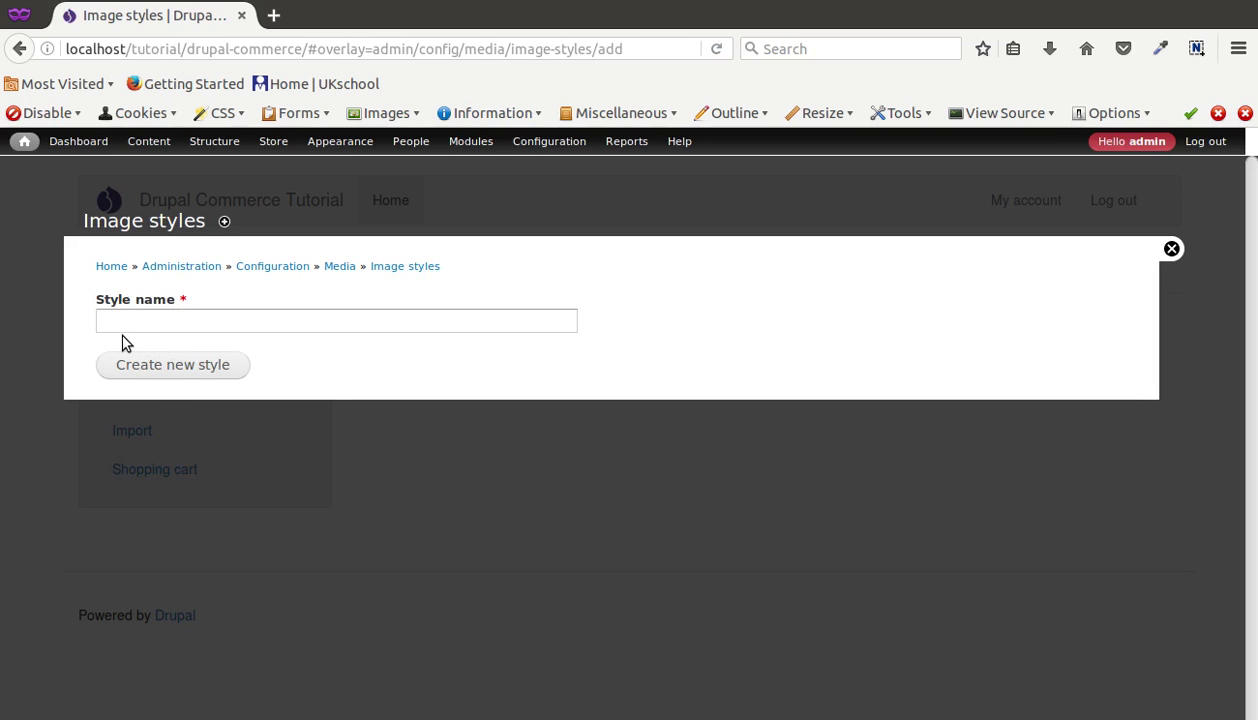
click(123, 330)
text(sh)
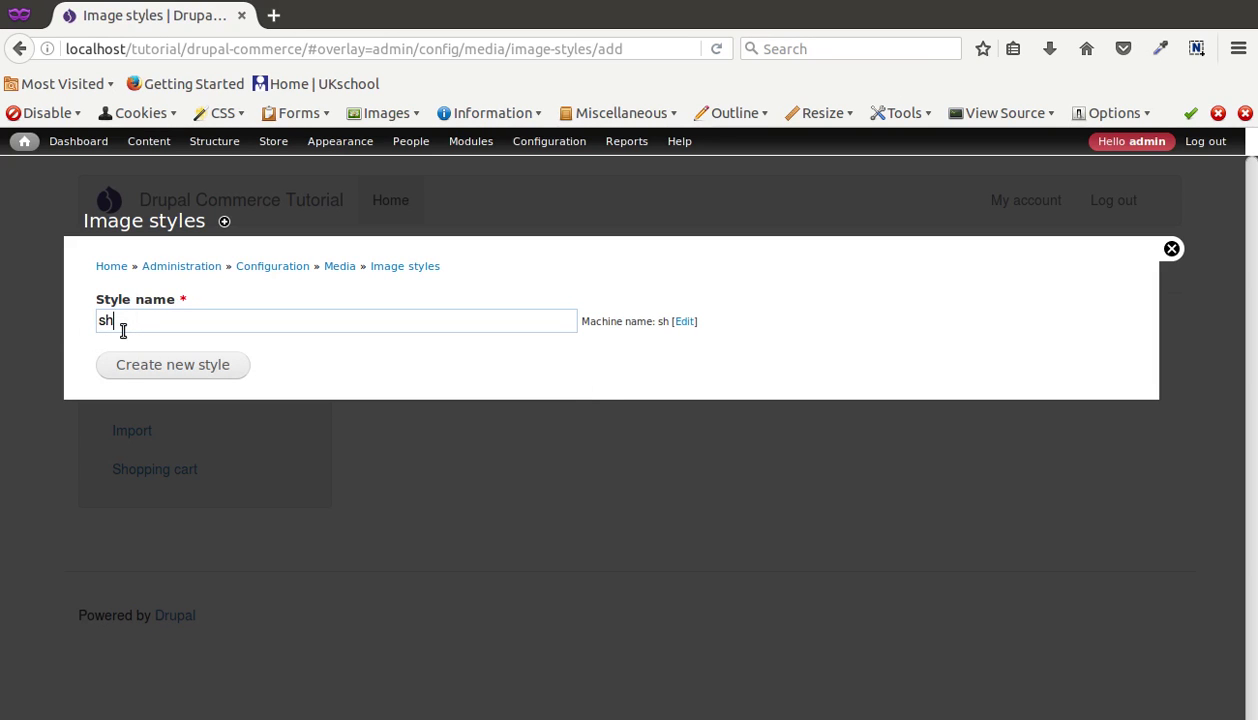
text(oes20)
key(BackSpace)
text(20x12)
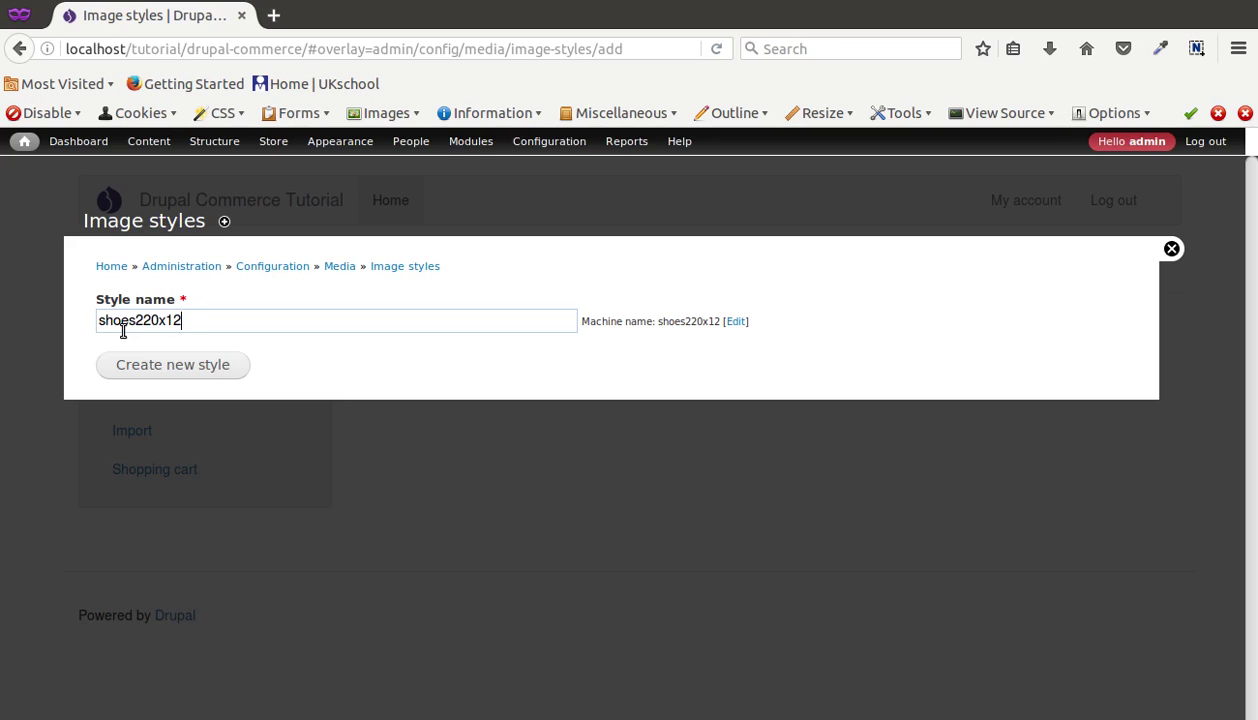
text(7)
click(176, 367)
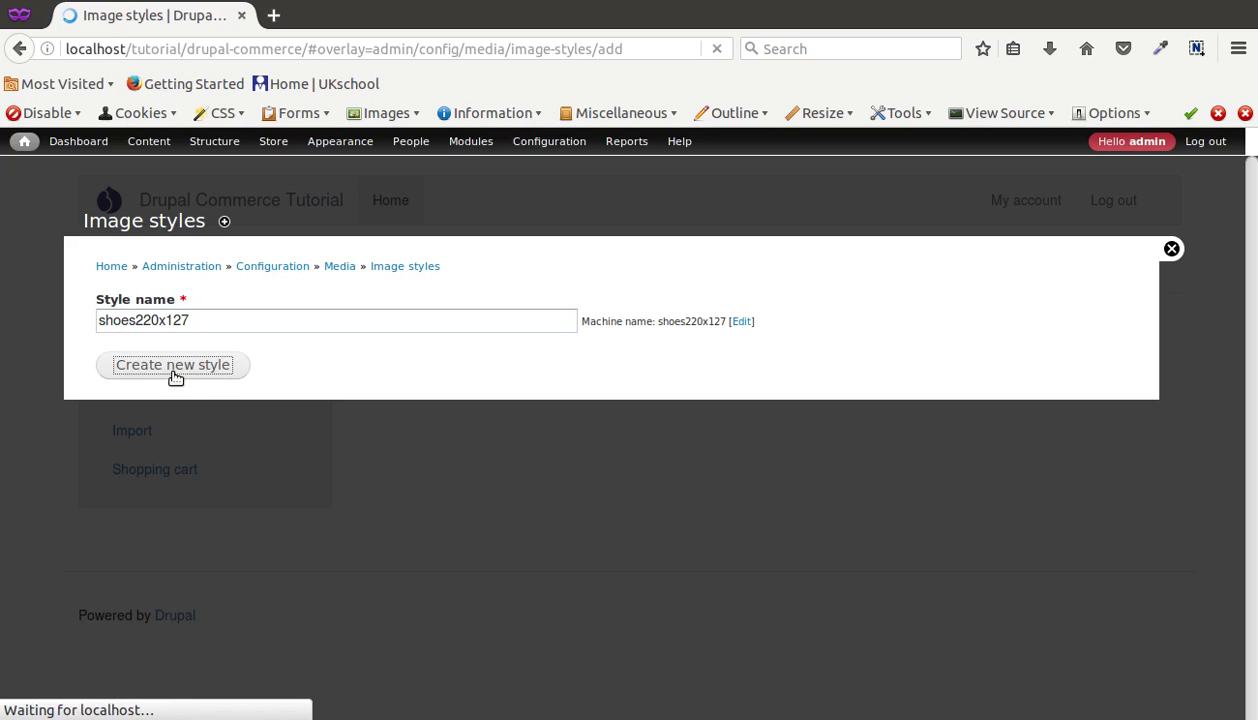
- Add a Scale and crop effect to the new image style with a width of 245 pixels and a height of 127 pixels
scroll(191, 423, down, 1)
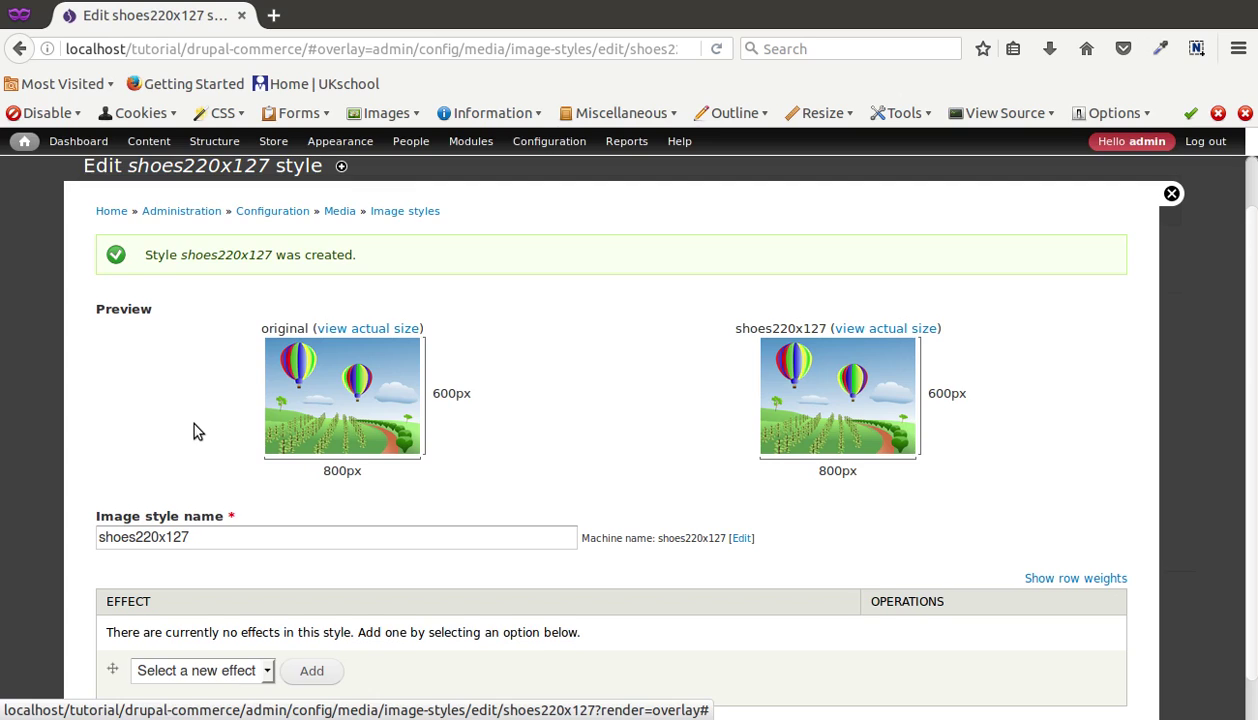
scroll(197, 430, down, 1)
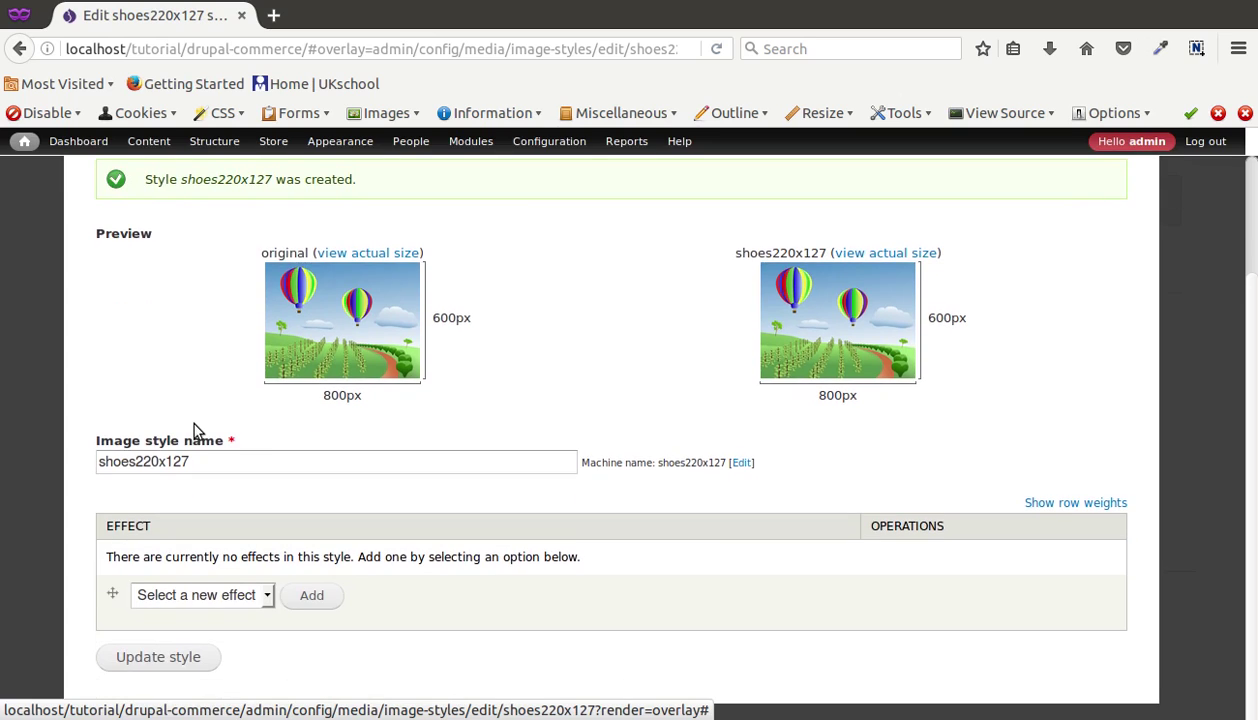
click(165, 596)
click(178, 571)
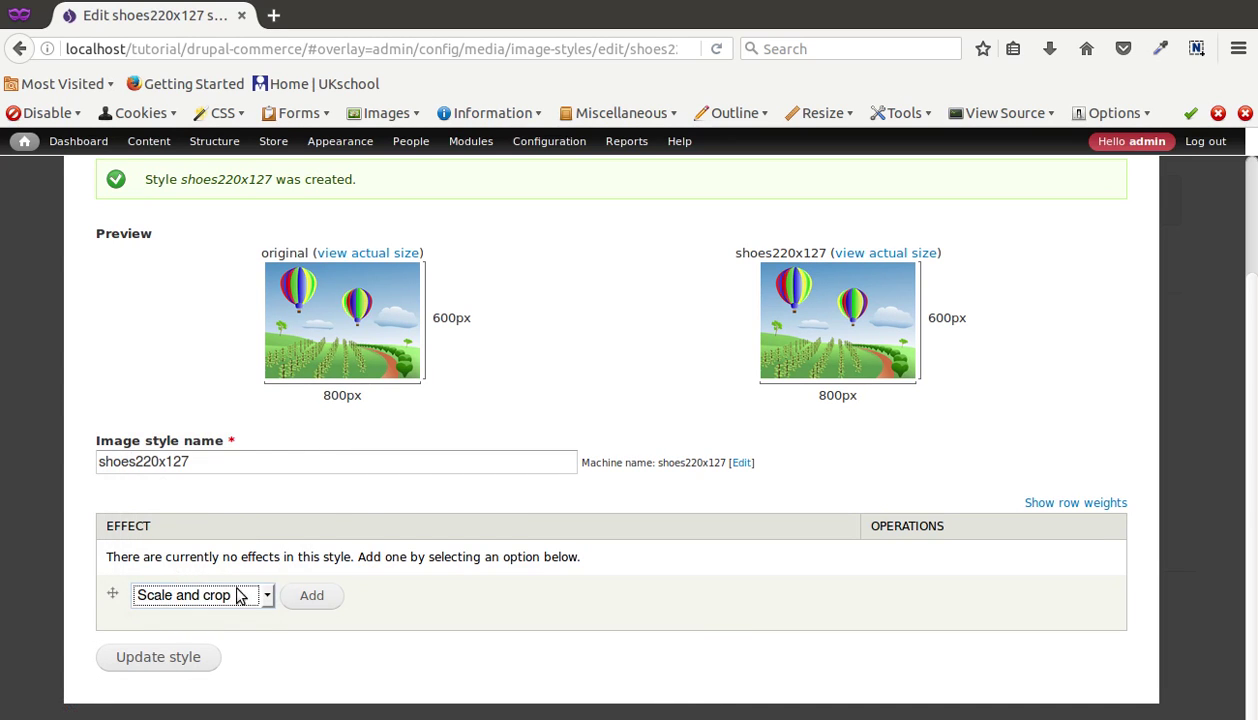
click(311, 596)
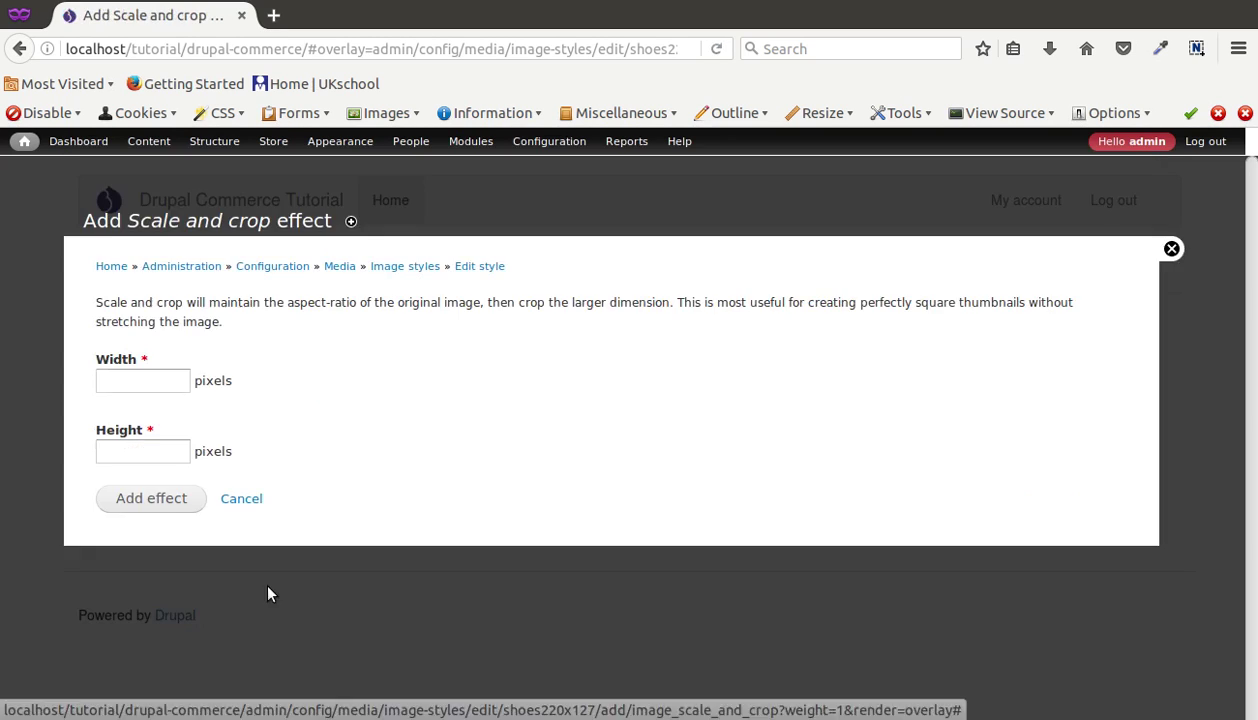
click(134, 381)
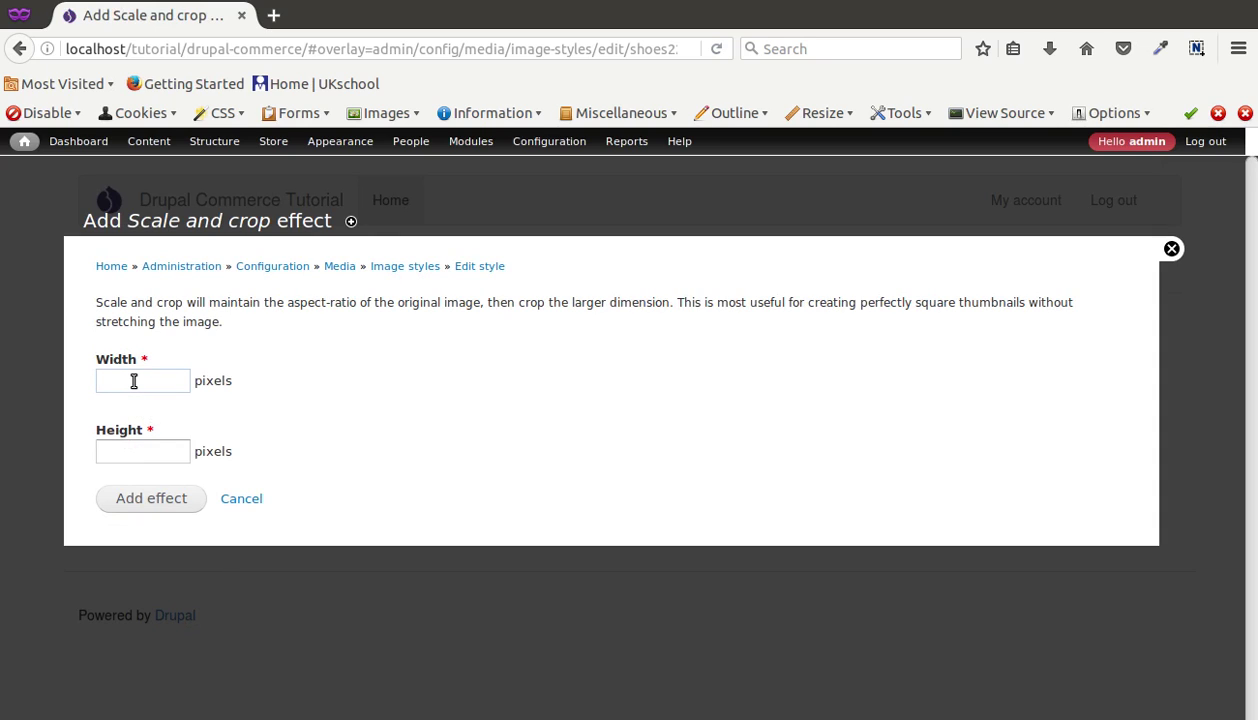
click(134, 381)
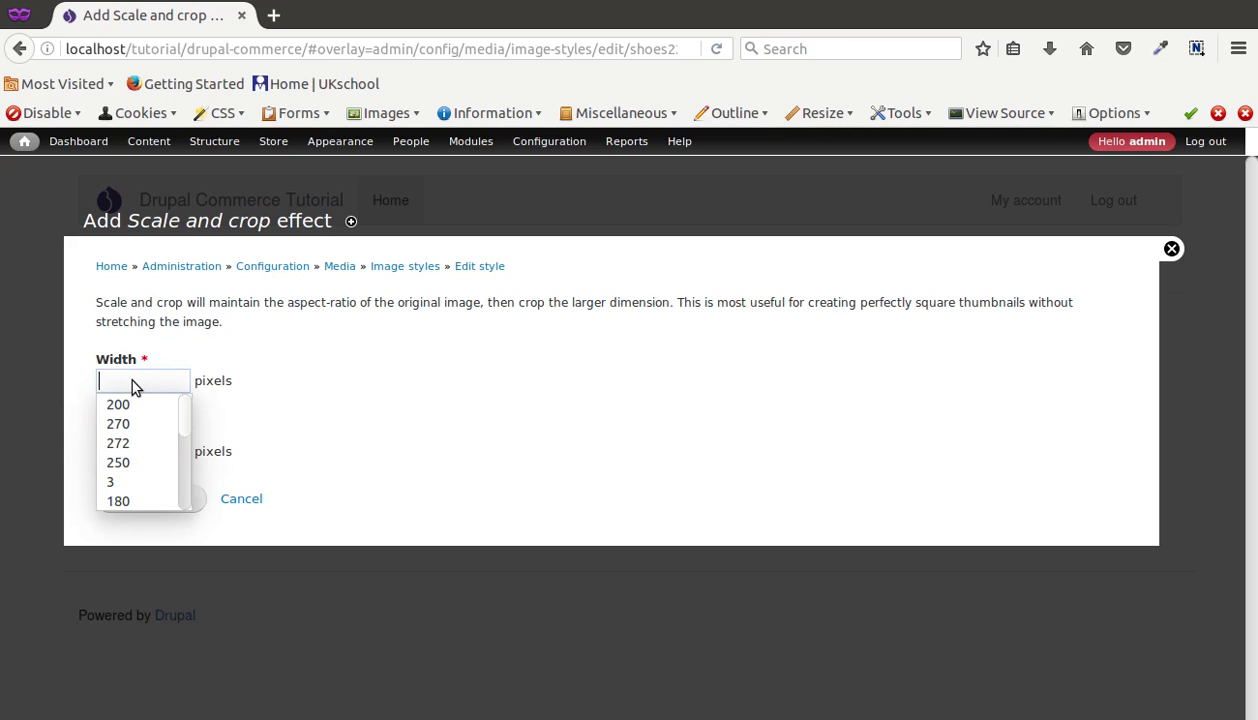
text(2)
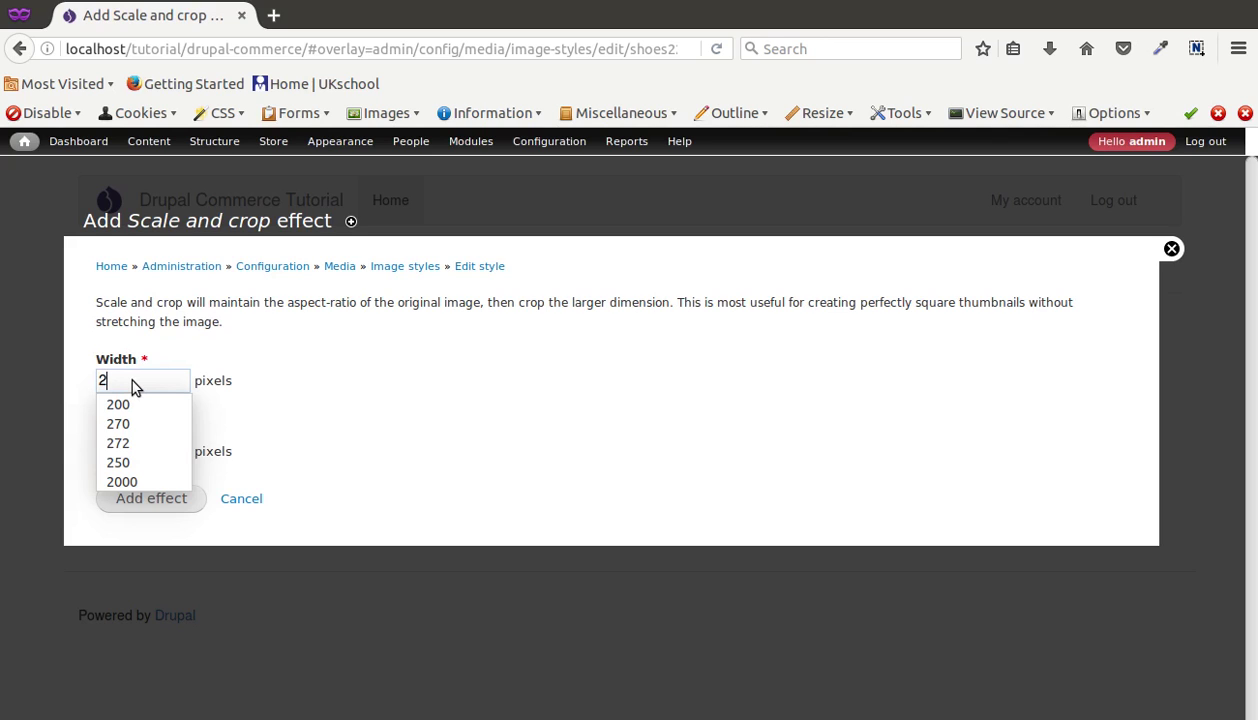
text(45)
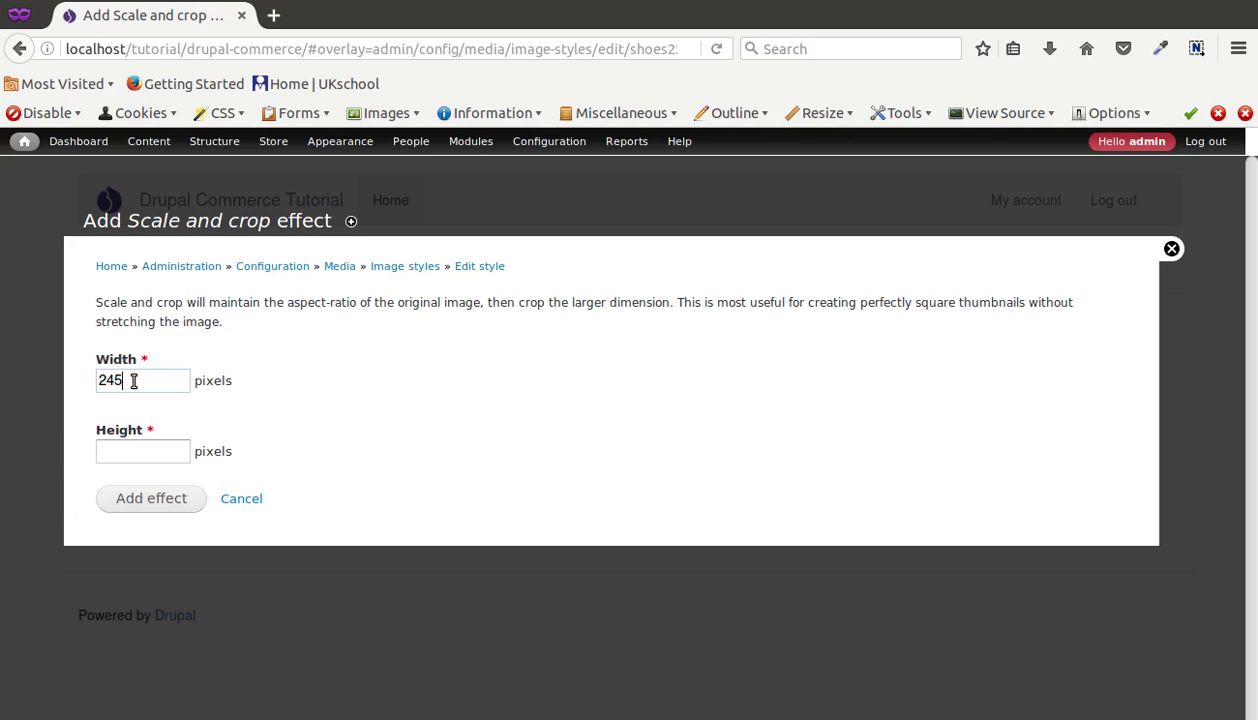
click(142, 451)
text(127)
click(166, 494)
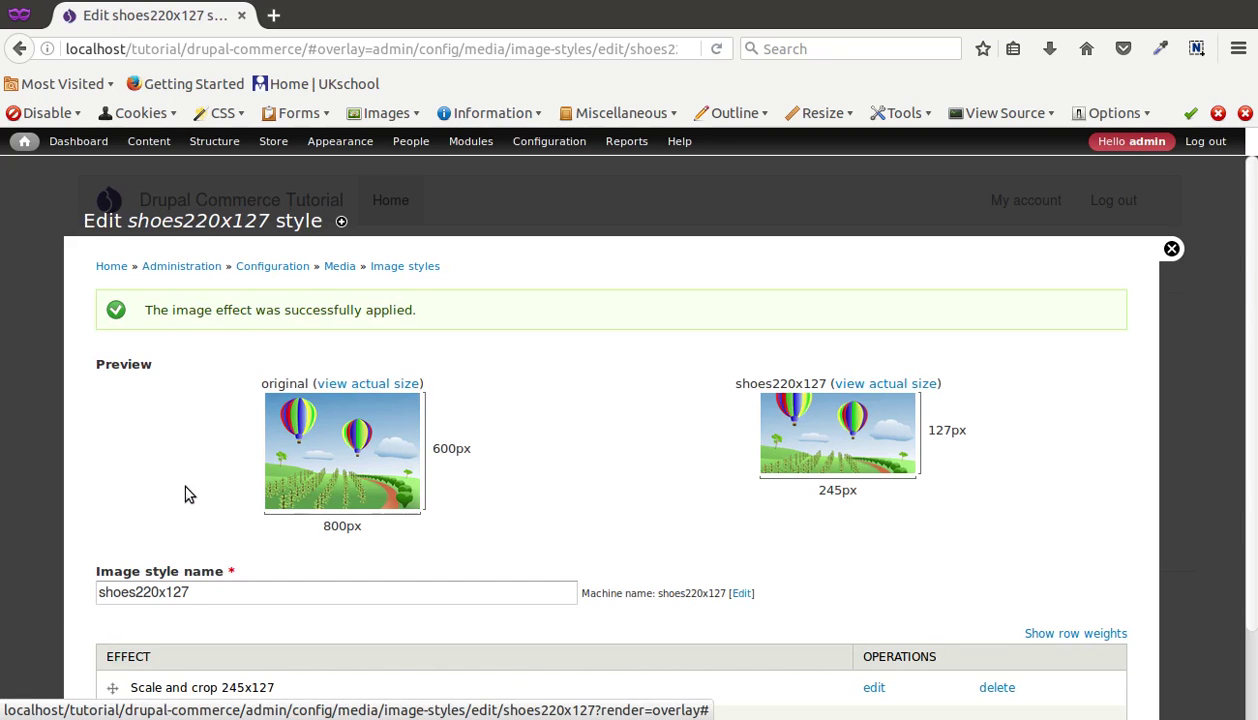
- Rename the image style to shoes245x127 and save the style changes
click(145, 592)
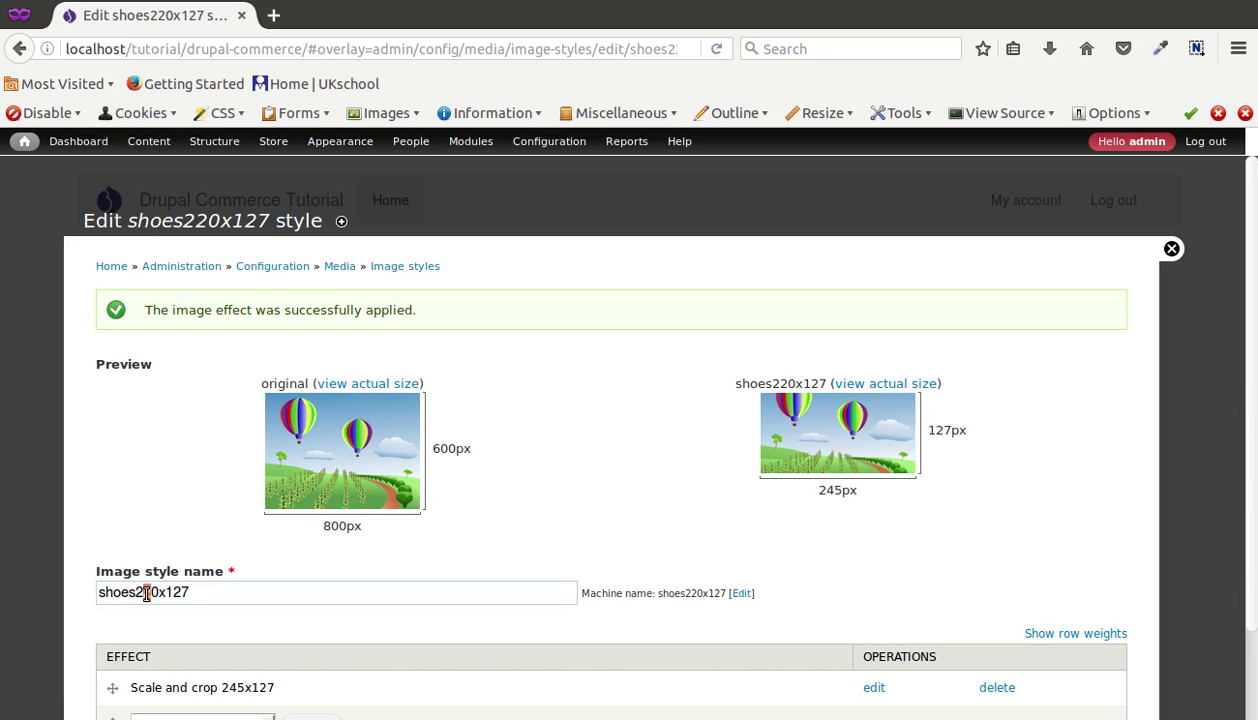
key(Delete)
key(Delete)
text(45)
scroll(145, 592, down, 2)
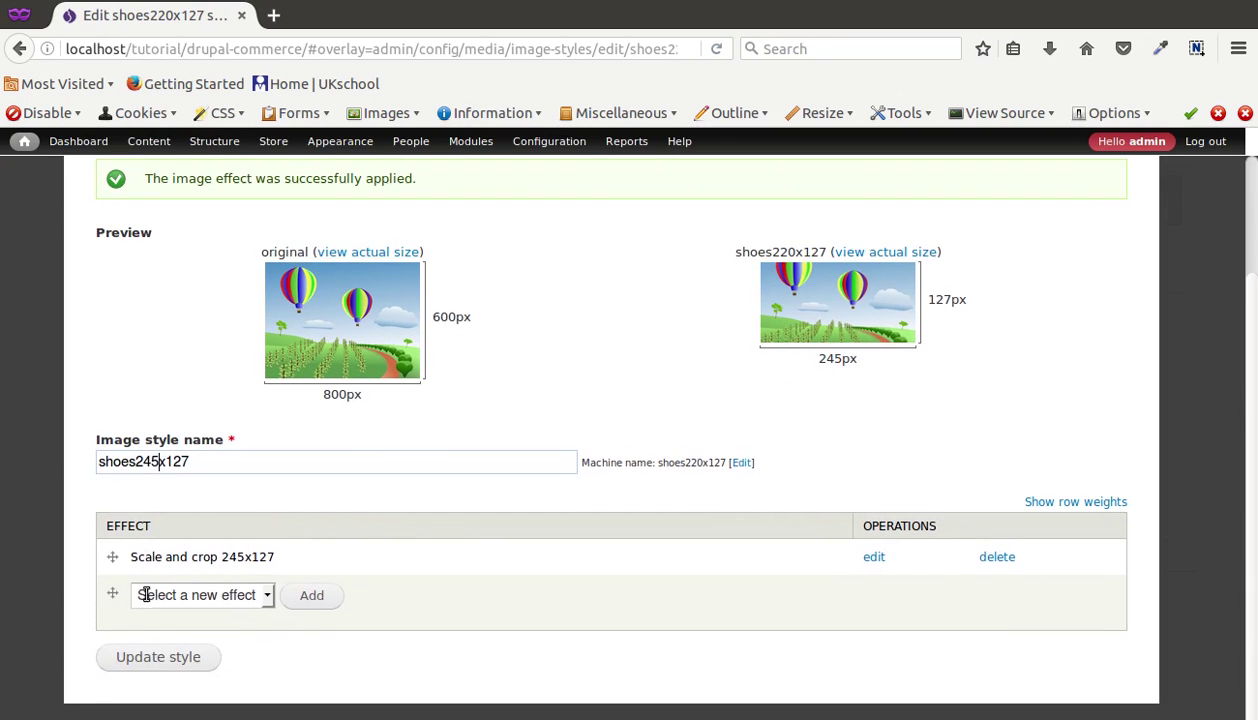
click(149, 652)
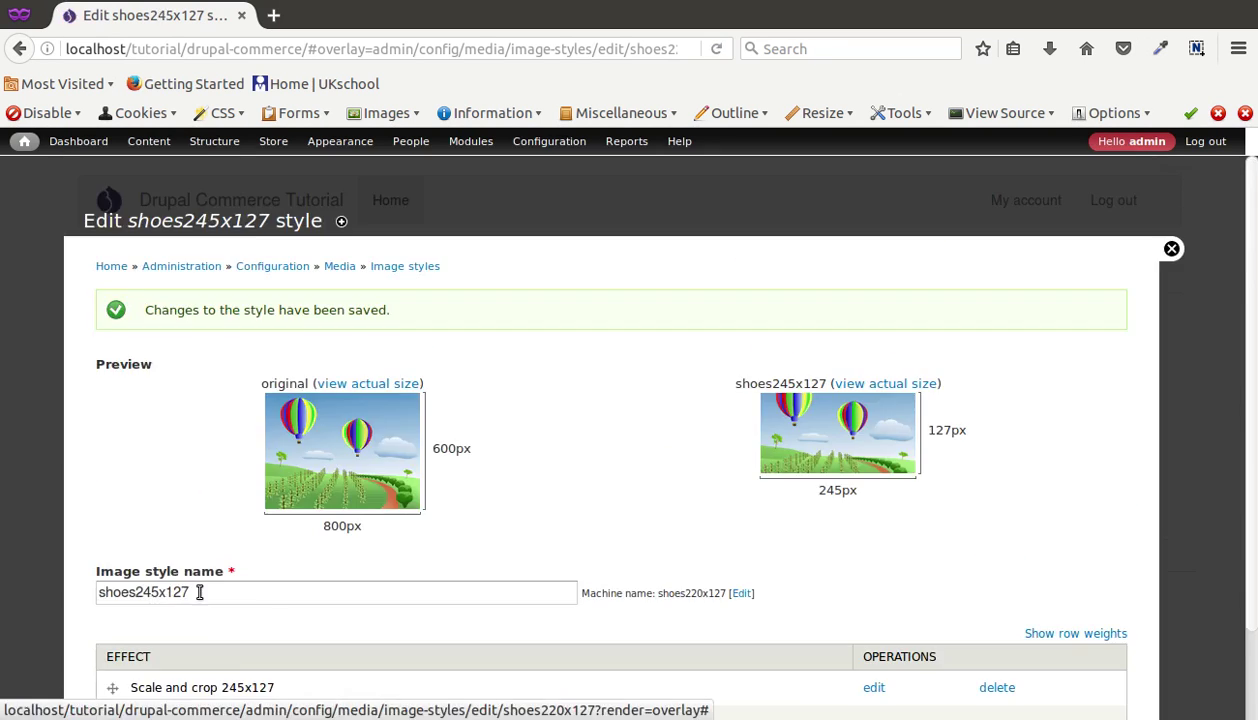
- Return to the edit page of the Catalog Men Shoes view
scroll(290, 577, down, 2)
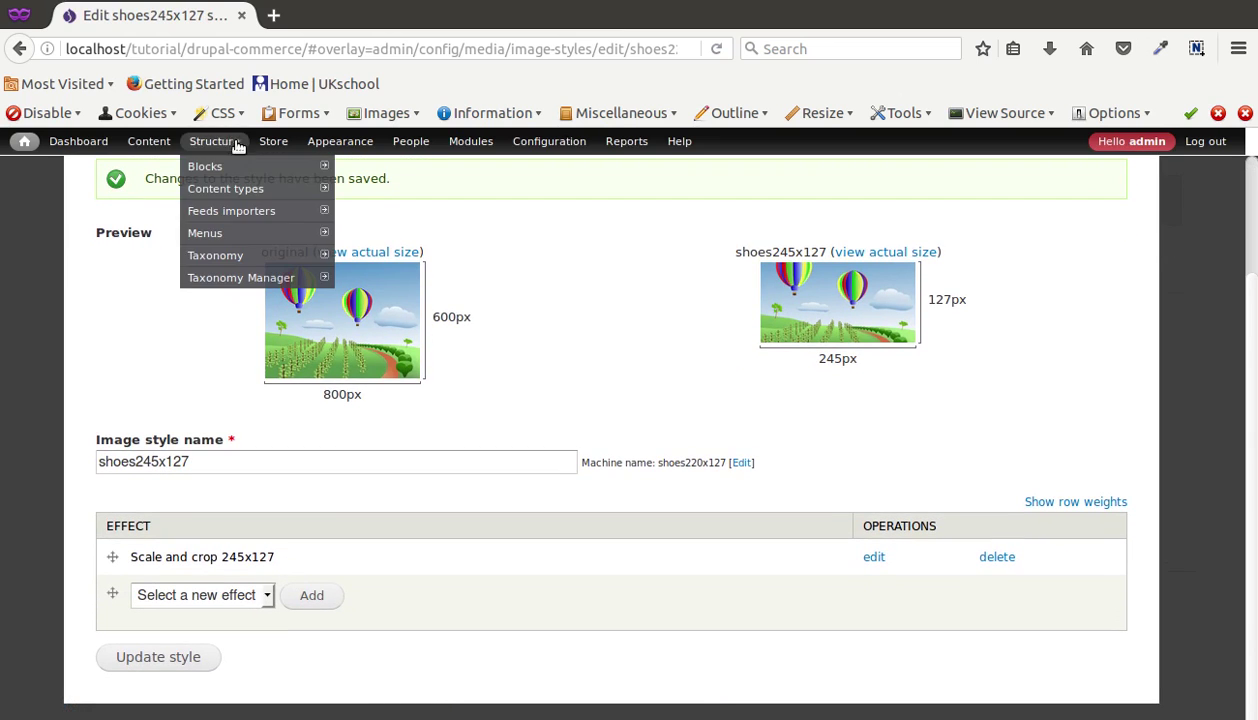
click(20, 49)
click(20, 49)
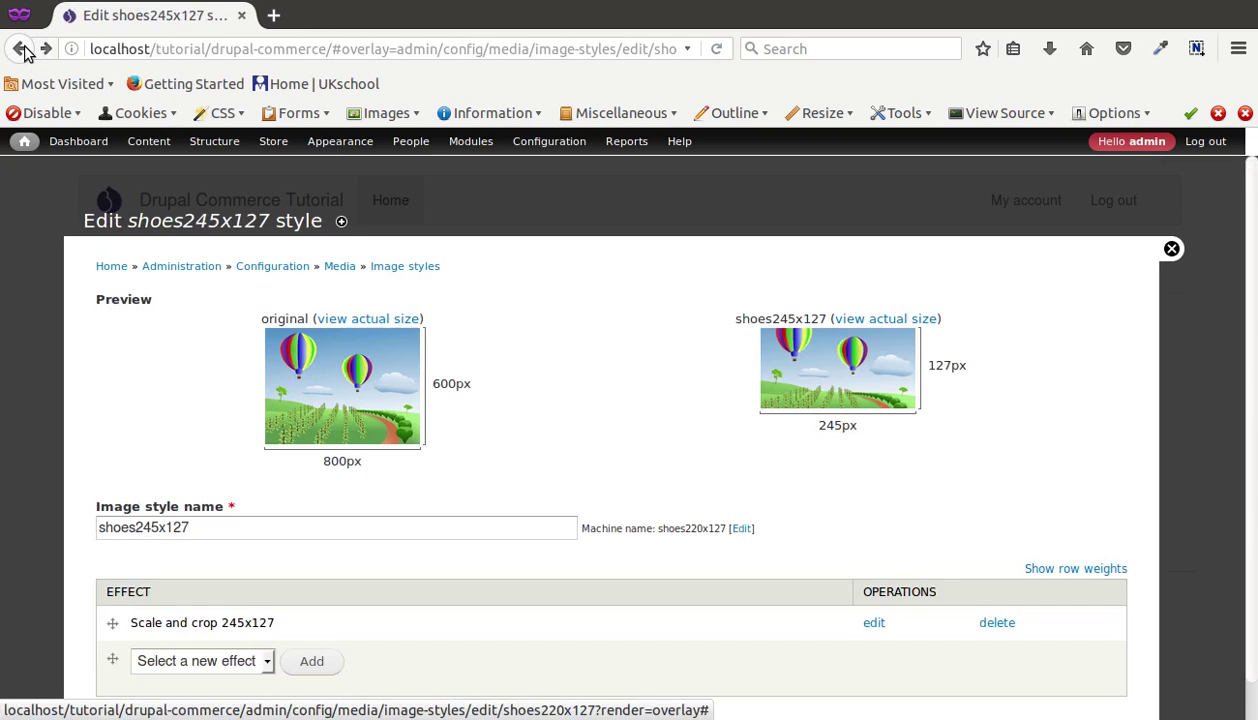
click(20, 49)
click(22, 49)
click(22, 49)
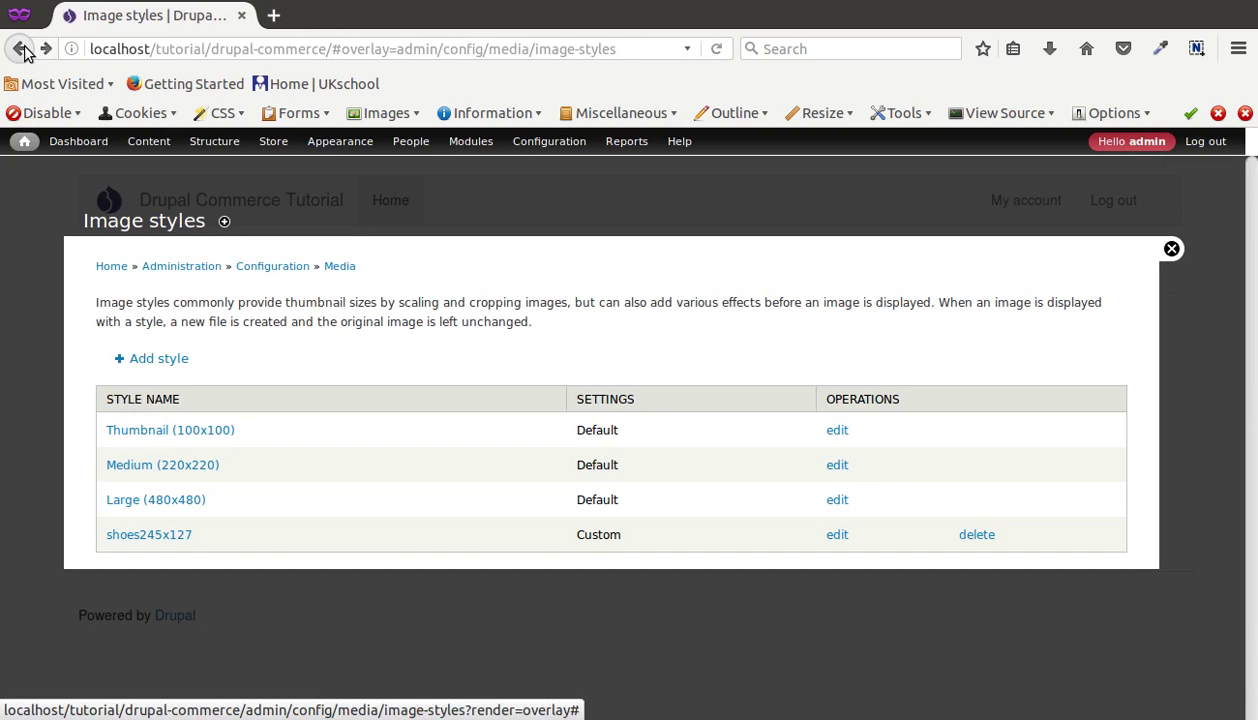
- Set the view's Image field to use the shoes245x127 image style and apply it to all displays
scroll(427, 466, down, 6)
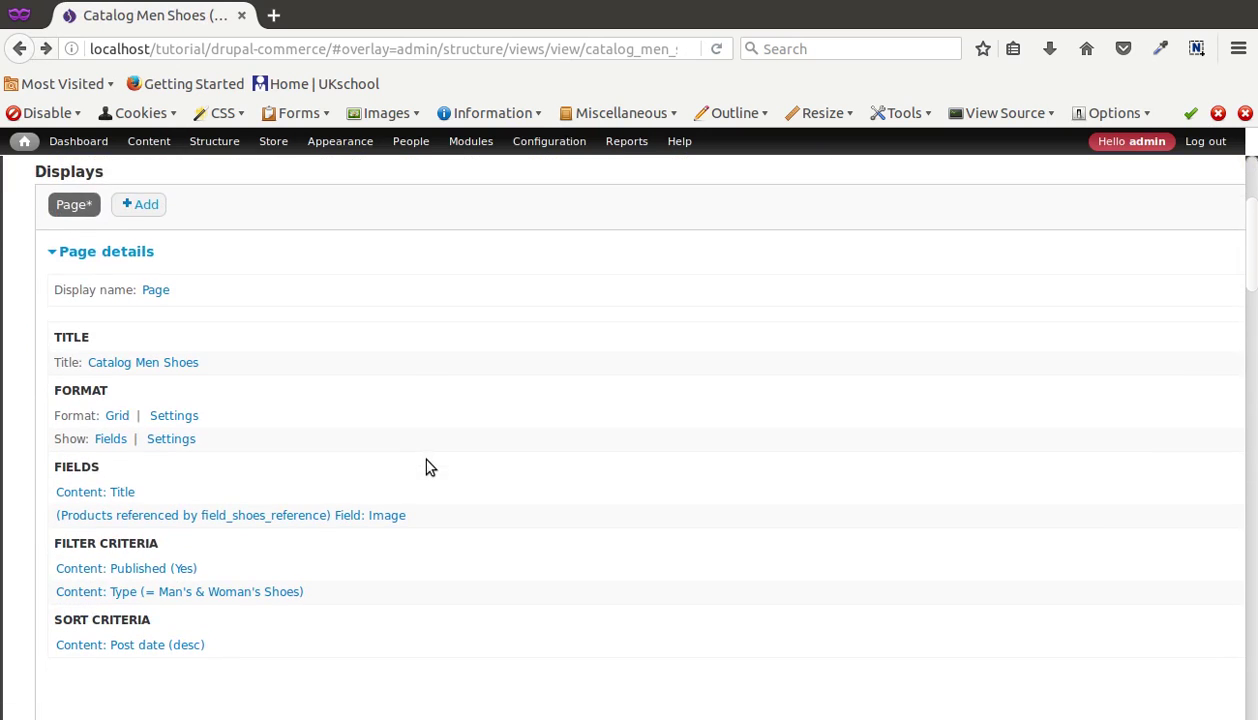
scroll(427, 466, down, 5)
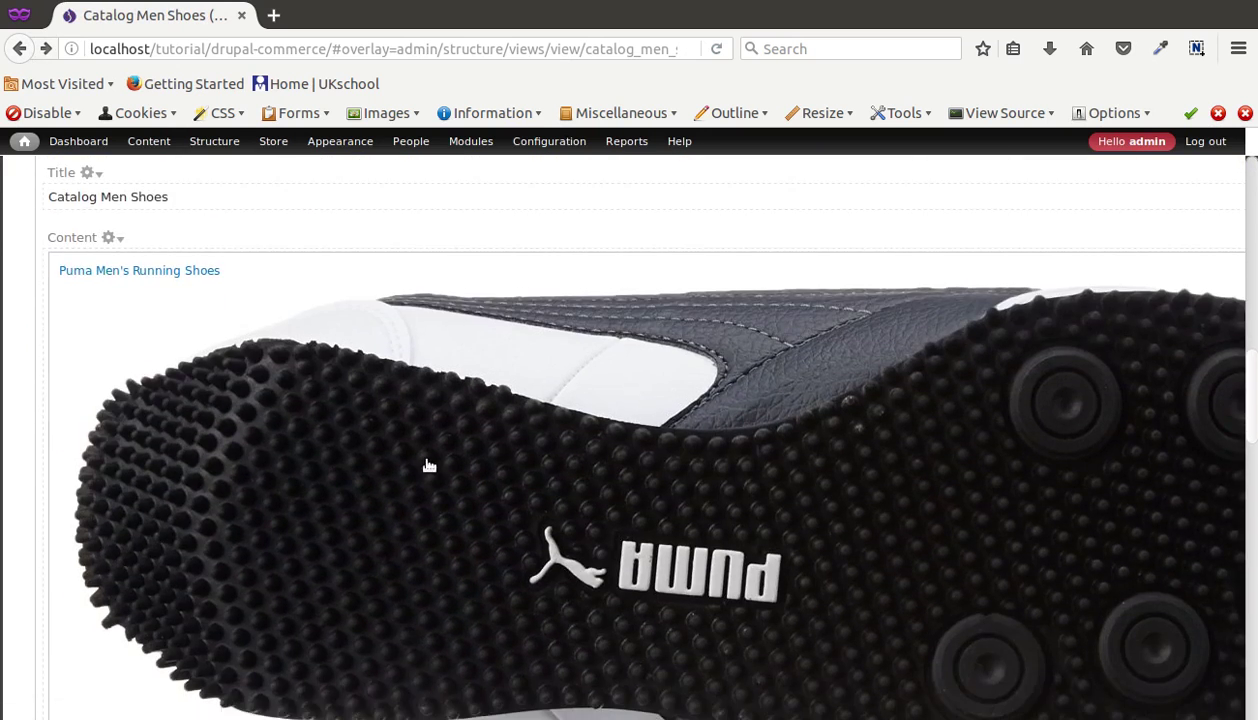
scroll(428, 461, up, 3)
scroll(216, 401, up, 3)
scroll(171, 362, up, 4)
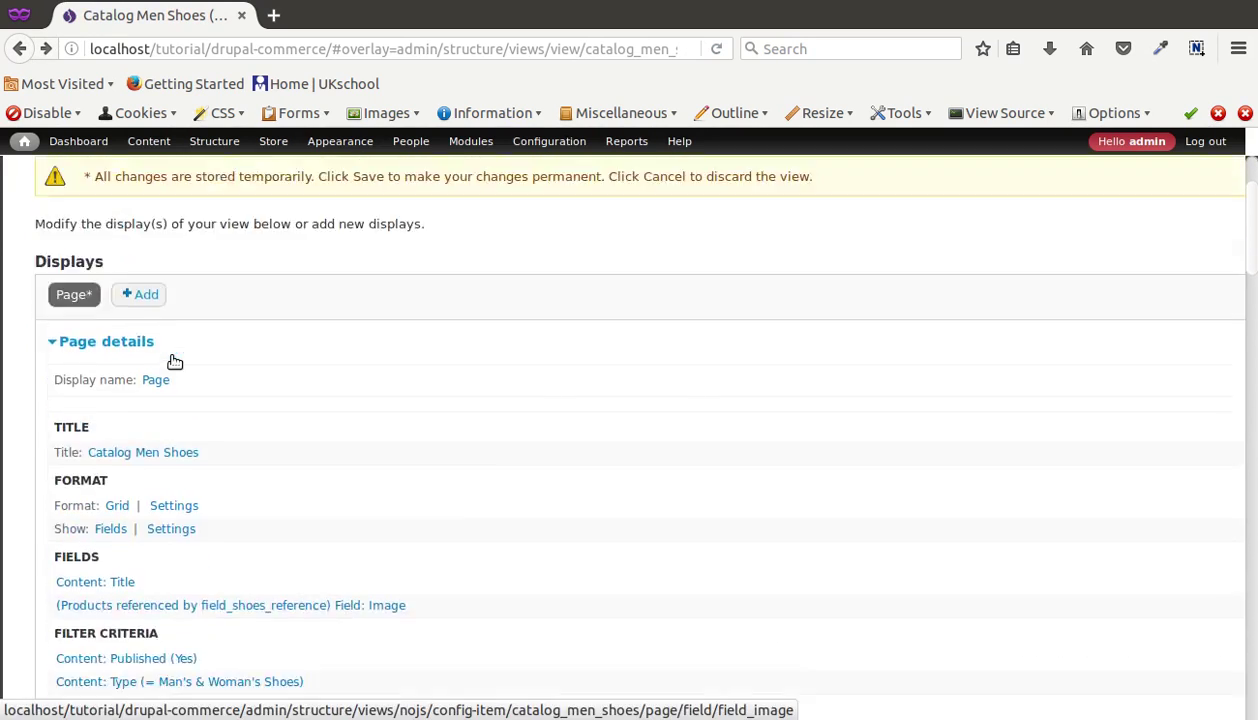
scroll(267, 438, down, 3)
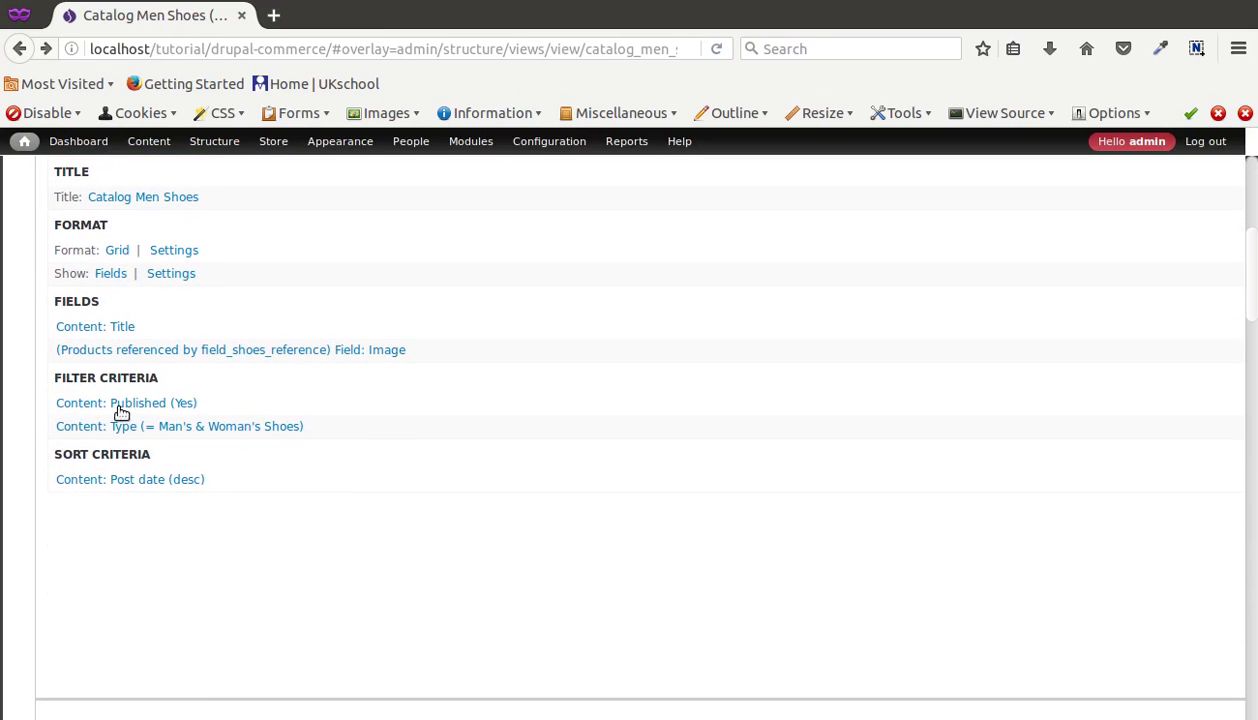
click(152, 349)
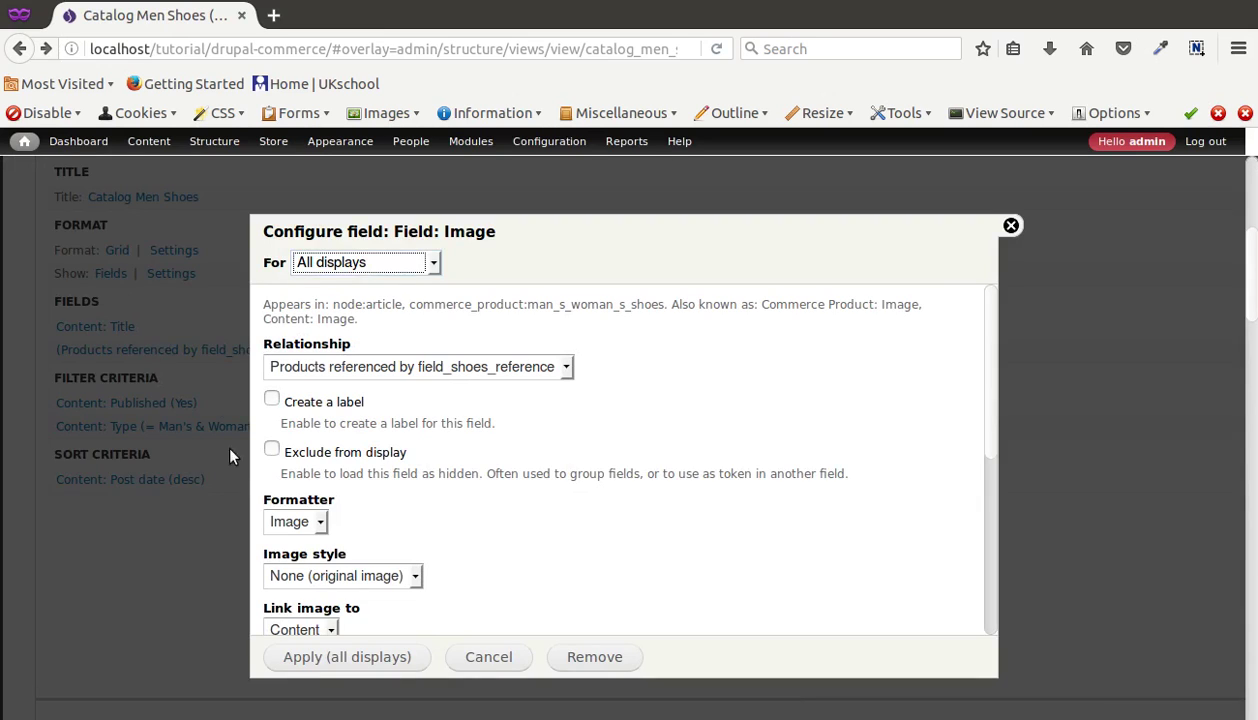
scroll(225, 440, down, 2)
click(327, 575)
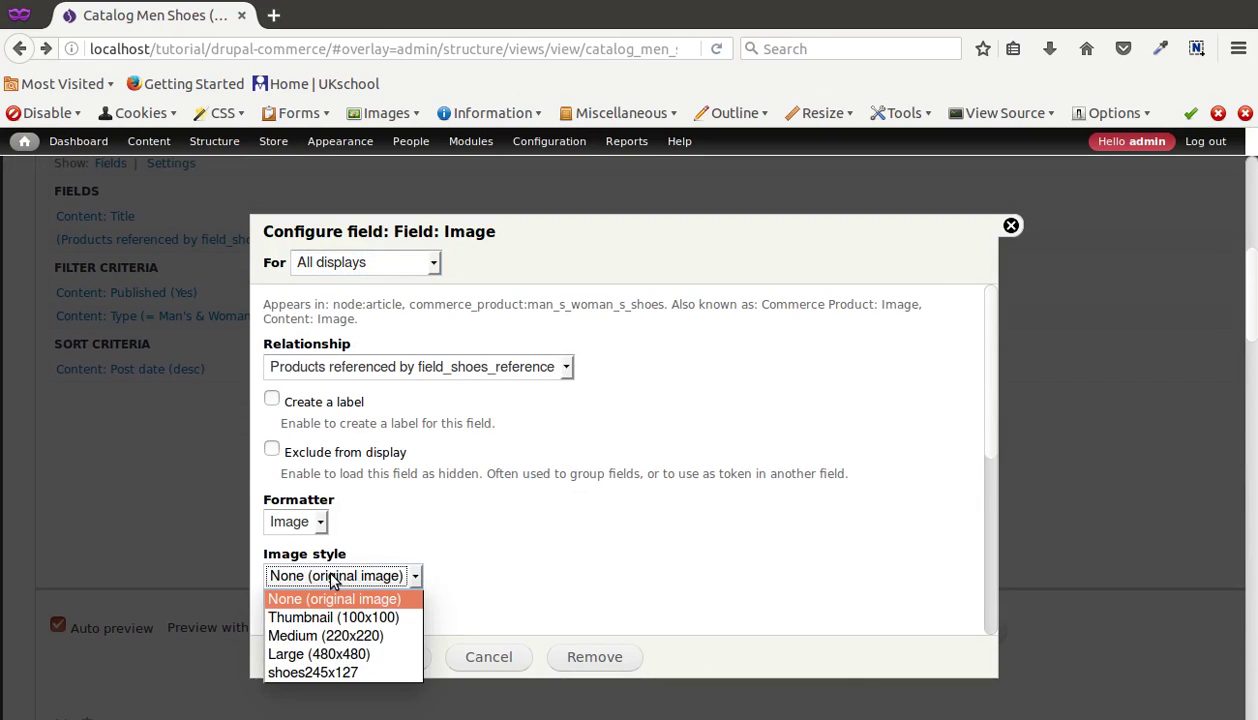
click(333, 675)
scroll(360, 592, down, 3)
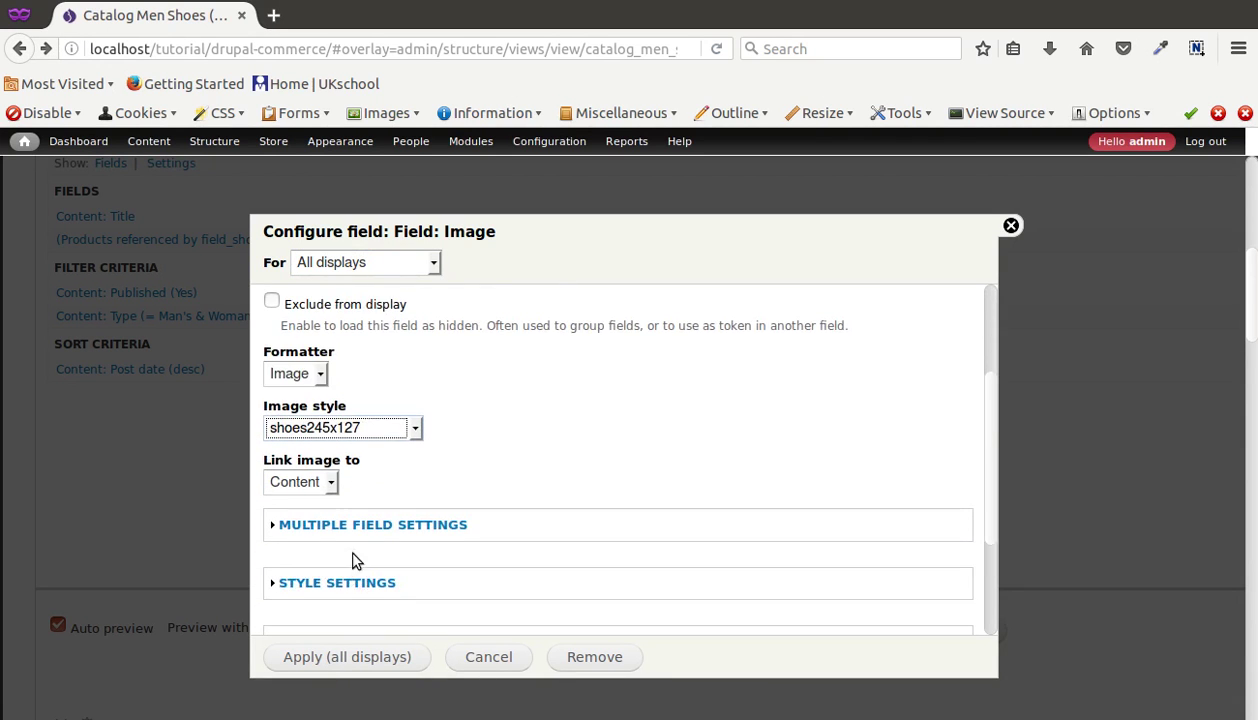
click(318, 658)
- Check the resized shoe images in the view's grid preview and save the Catalog Men Shoes view
scroll(307, 628, down, 6)
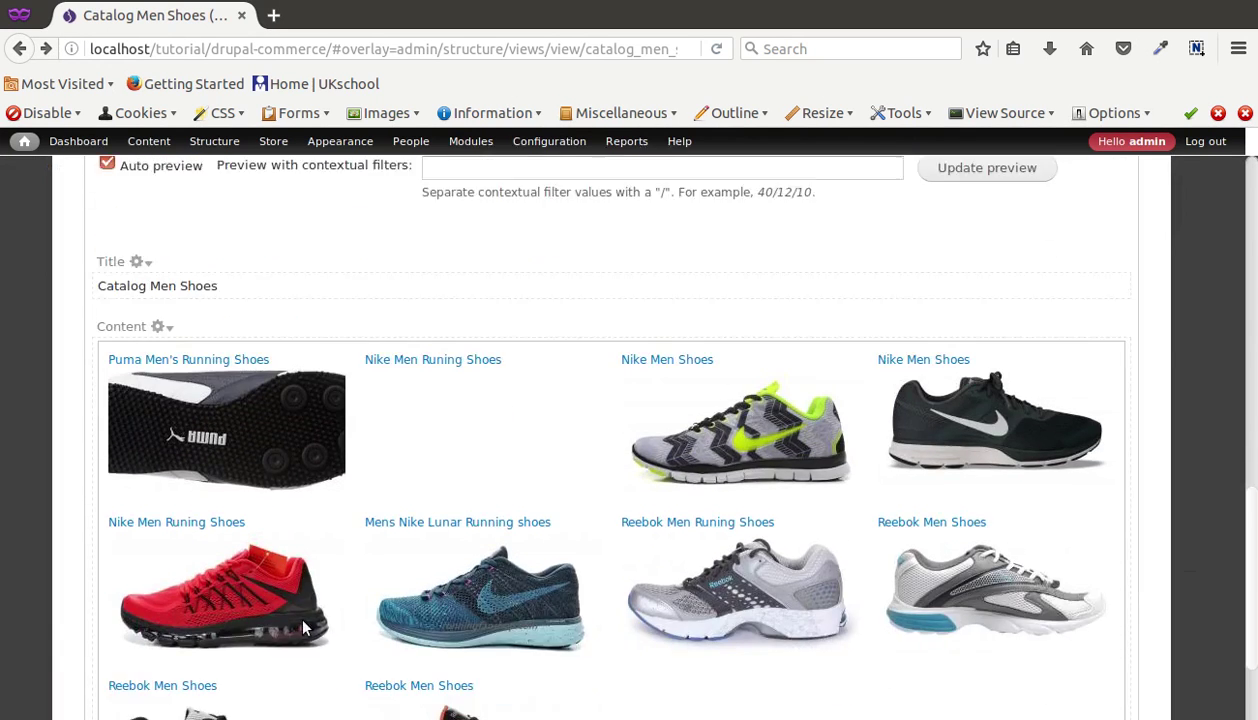
scroll(305, 626, up, 3)
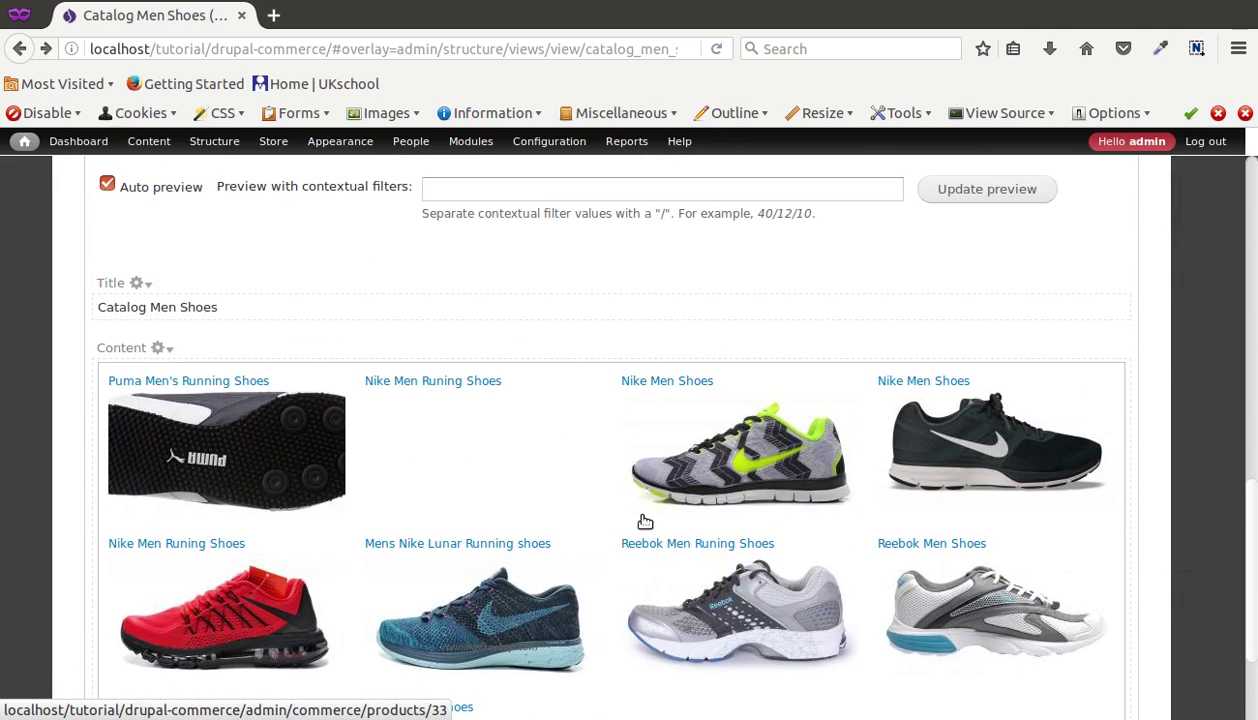
scroll(468, 446, down, 3)
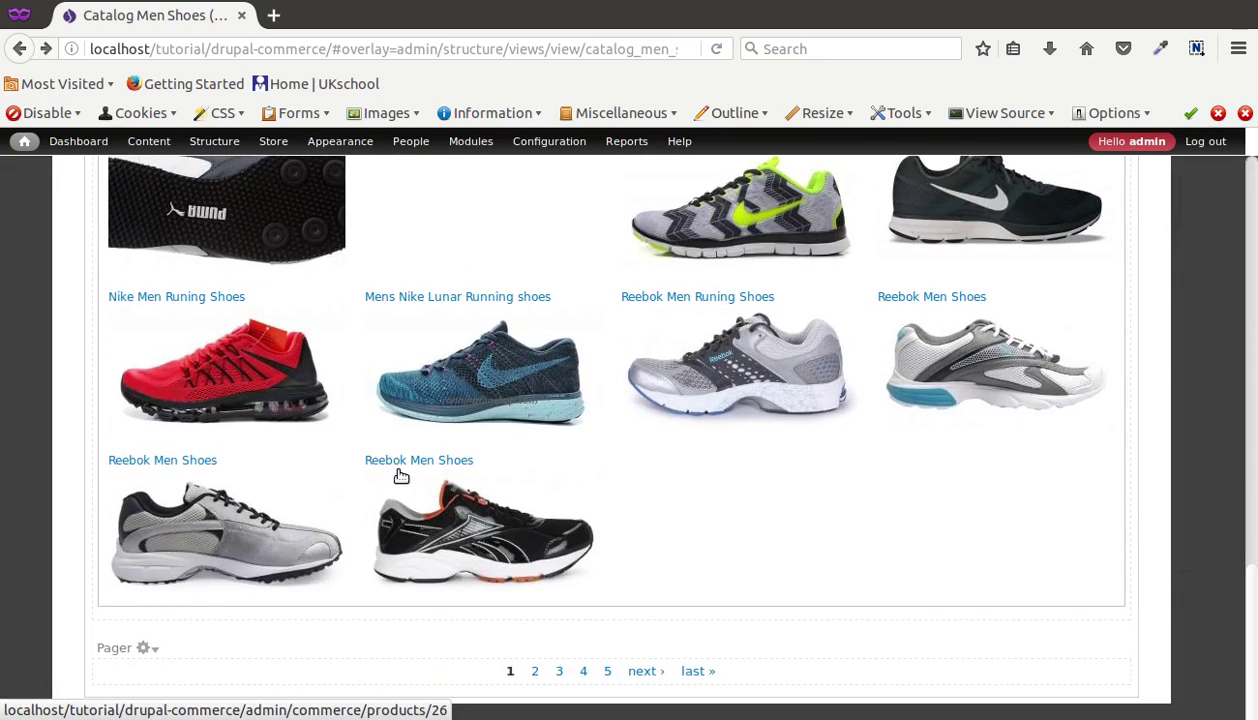
scroll(401, 478, up, 10)
scroll(502, 489, up, 4)
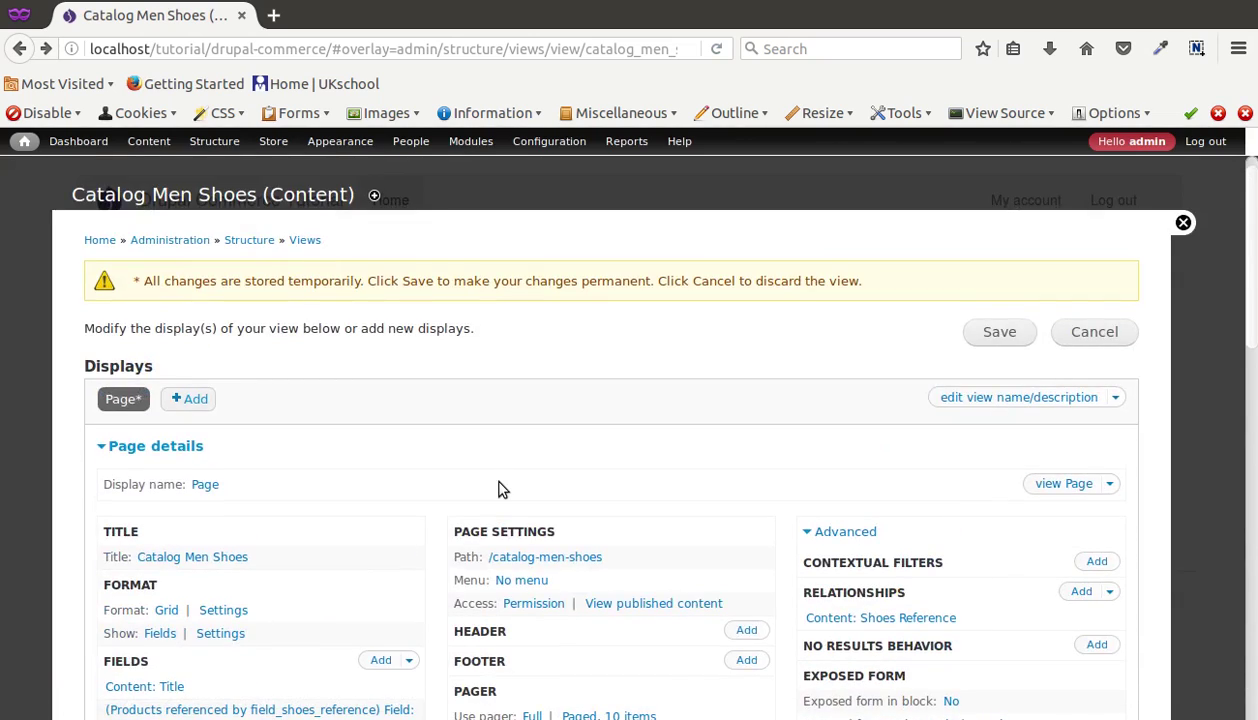
click(975, 332)
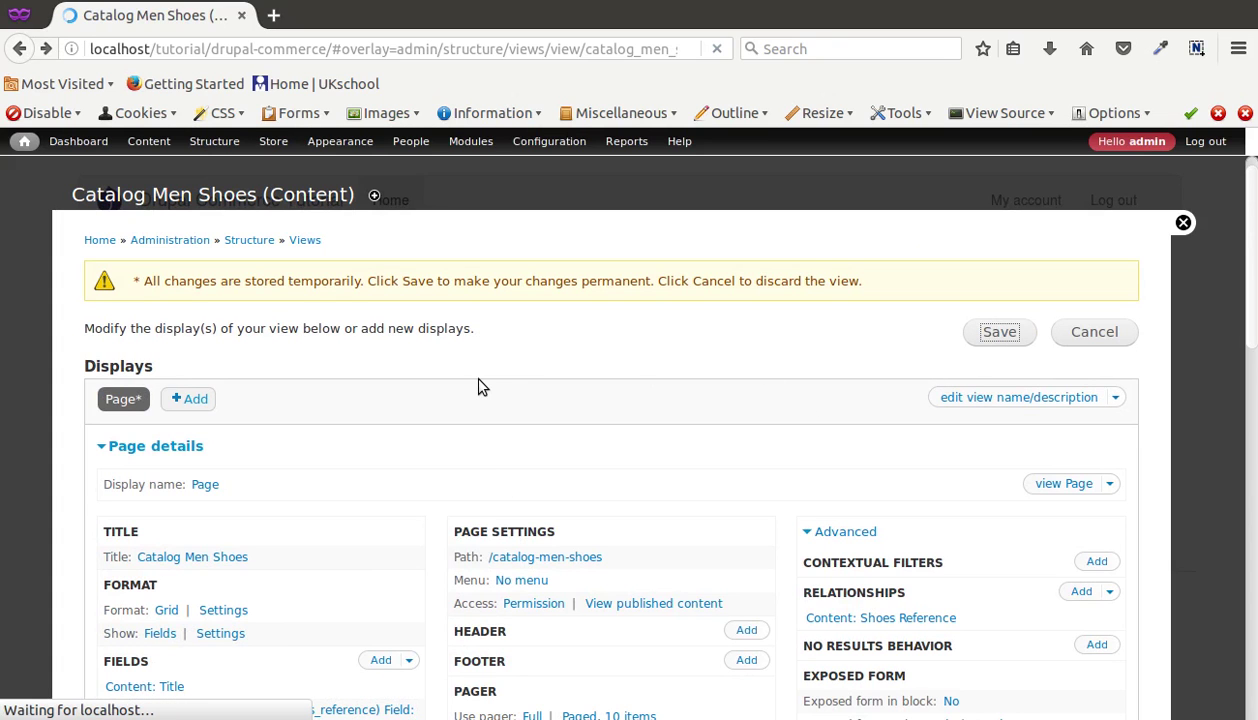
- Add the Commerce Product: Add to Cart form and Commerce Product: Price fields to the view for all displays
scroll(478, 386, down, 10)
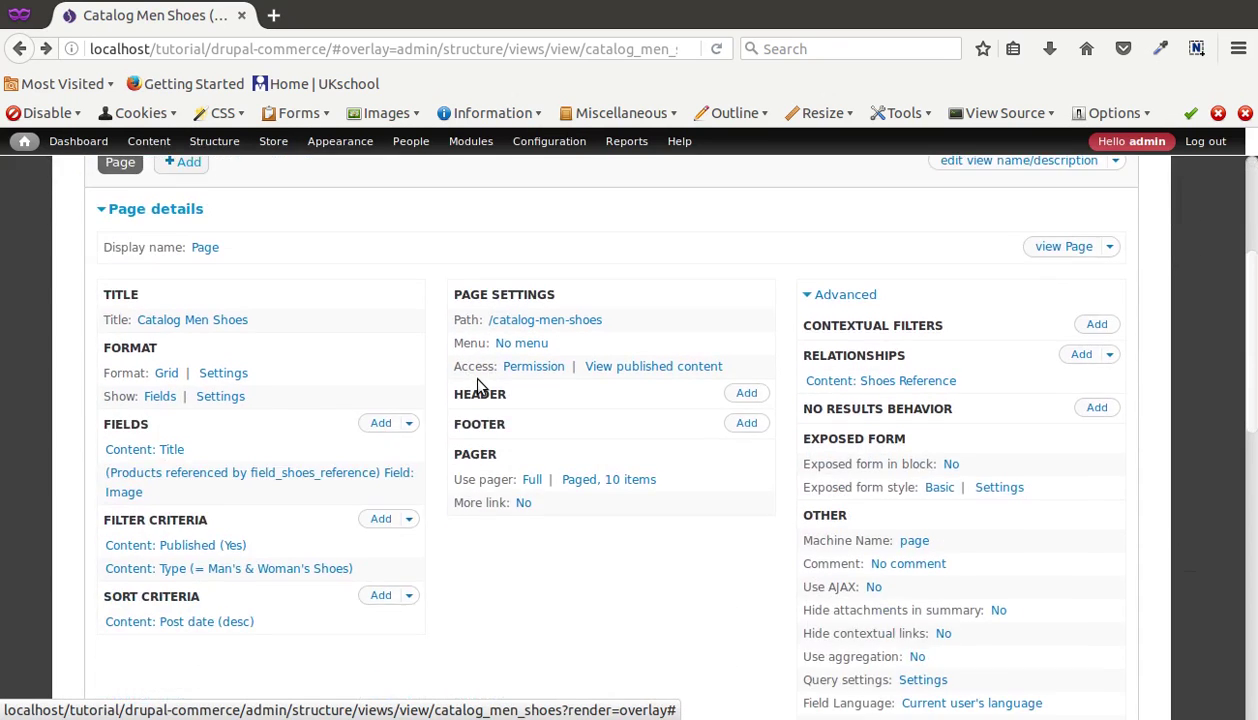
scroll(478, 386, up, 3)
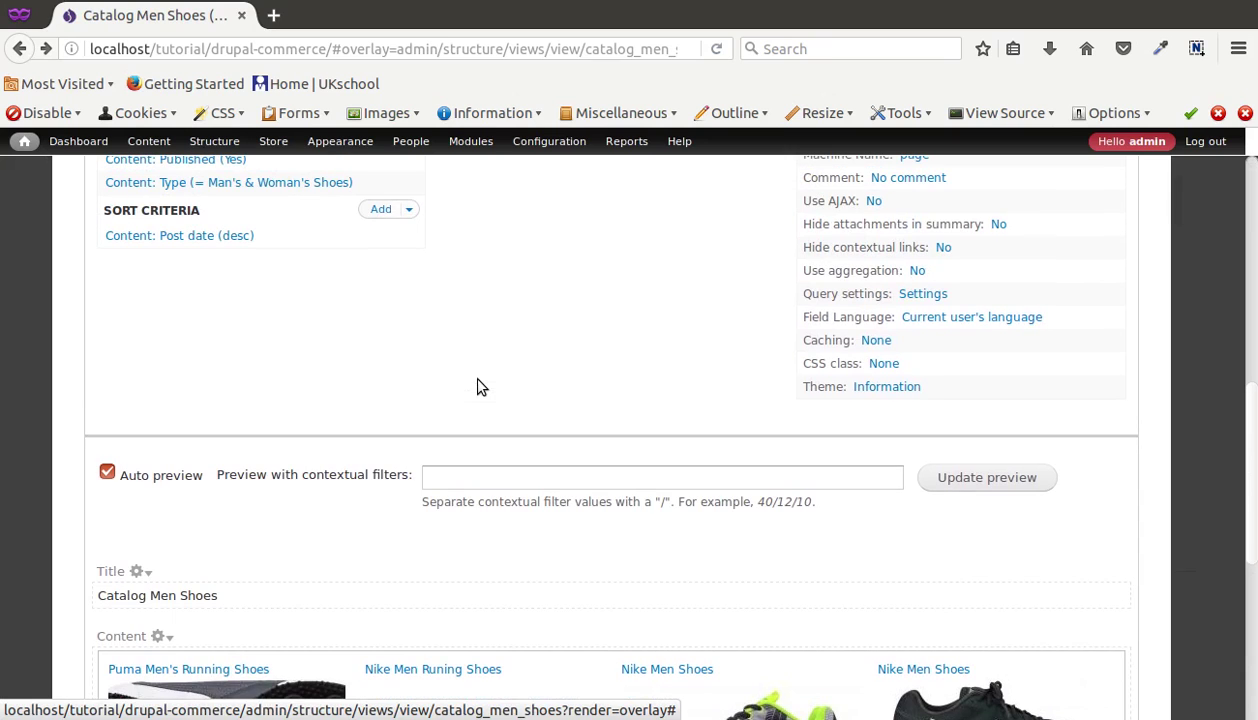
scroll(450, 388, up, 4)
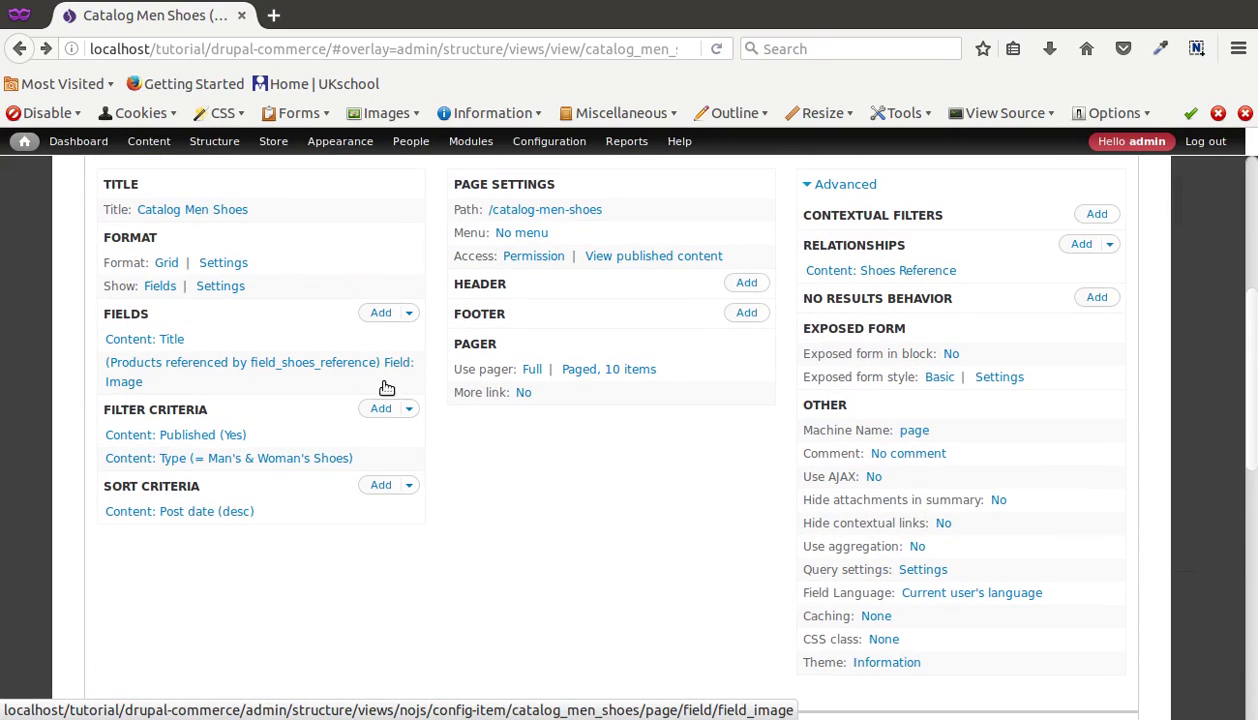
click(380, 315)
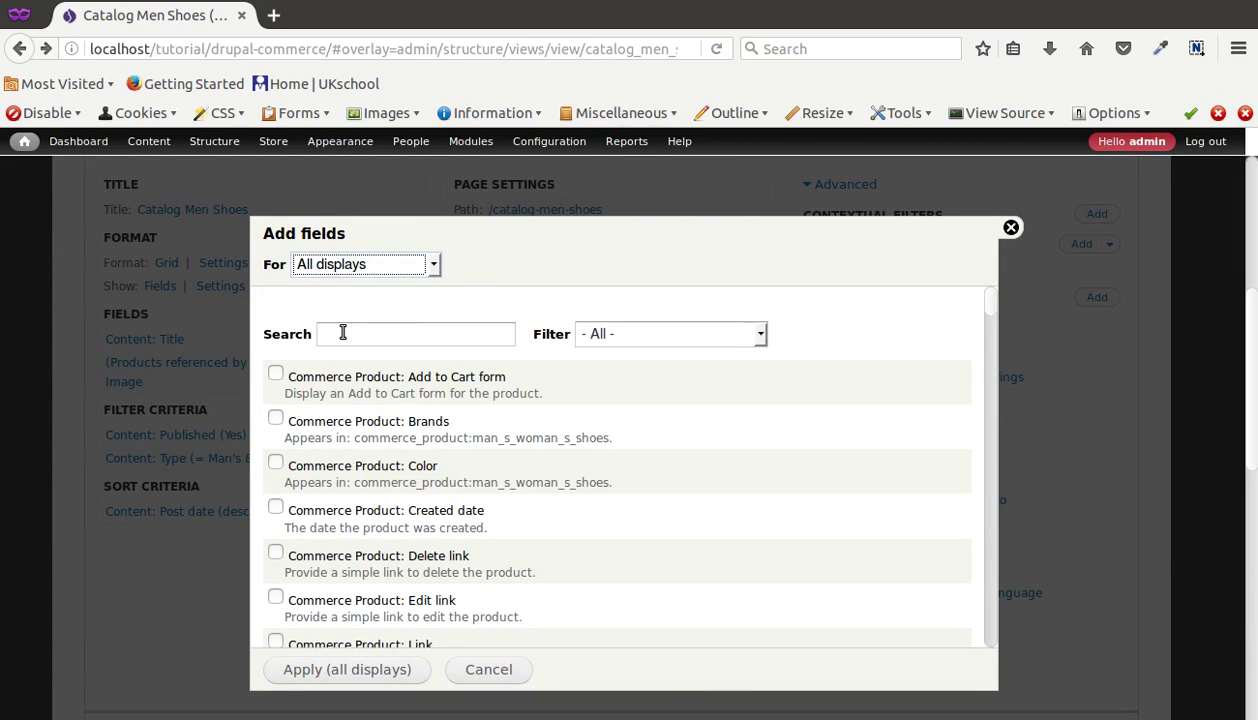
scroll(330, 342, down, 1)
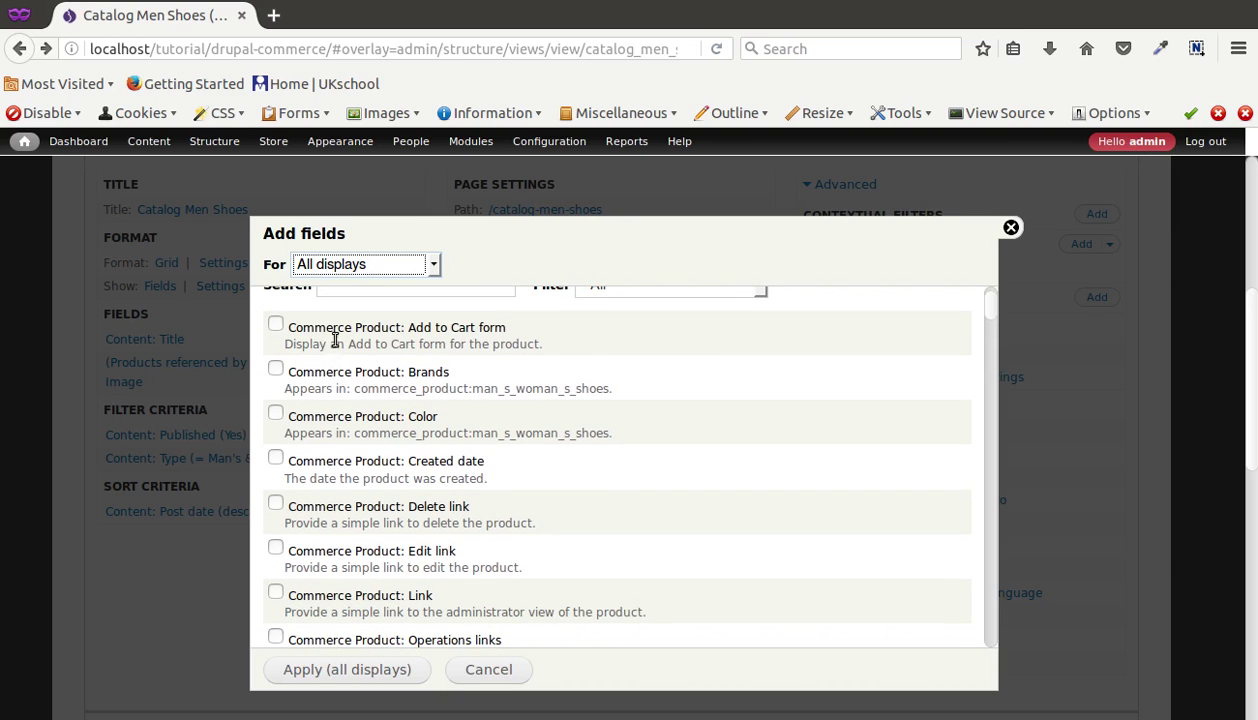
click(336, 339)
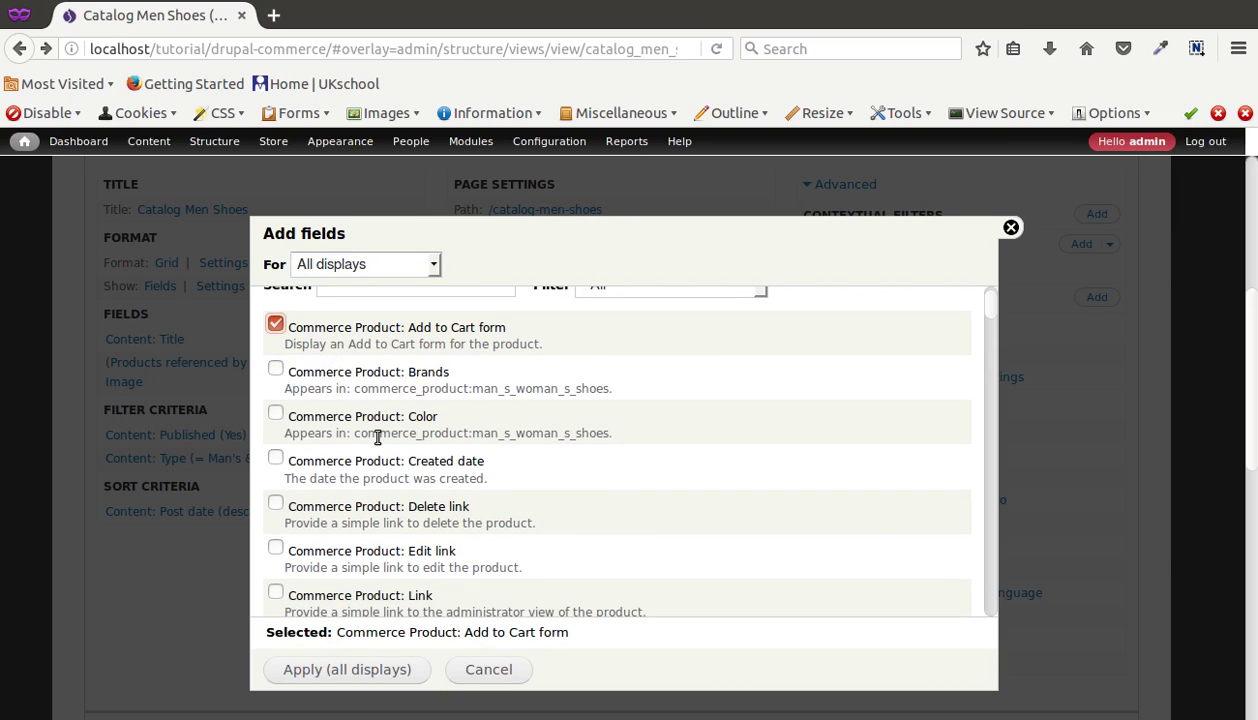
scroll(362, 371, up, 1)
click(370, 333)
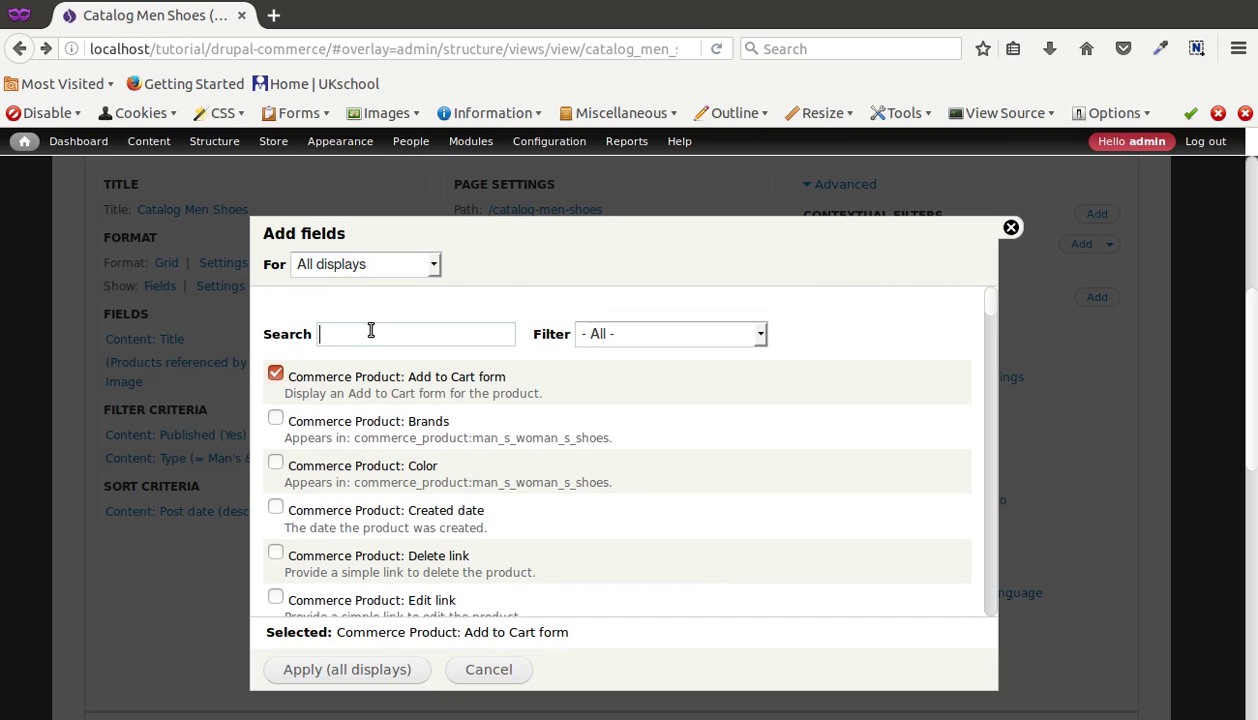
text(price)
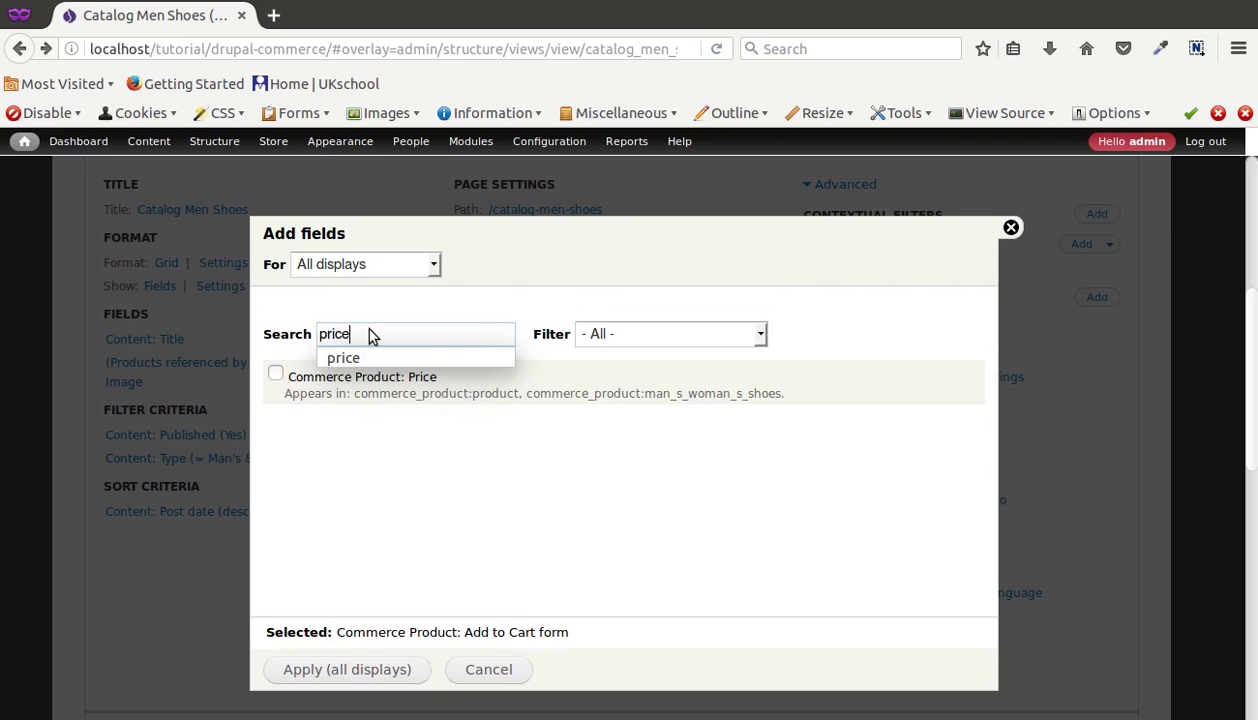
click(315, 378)
click(348, 670)
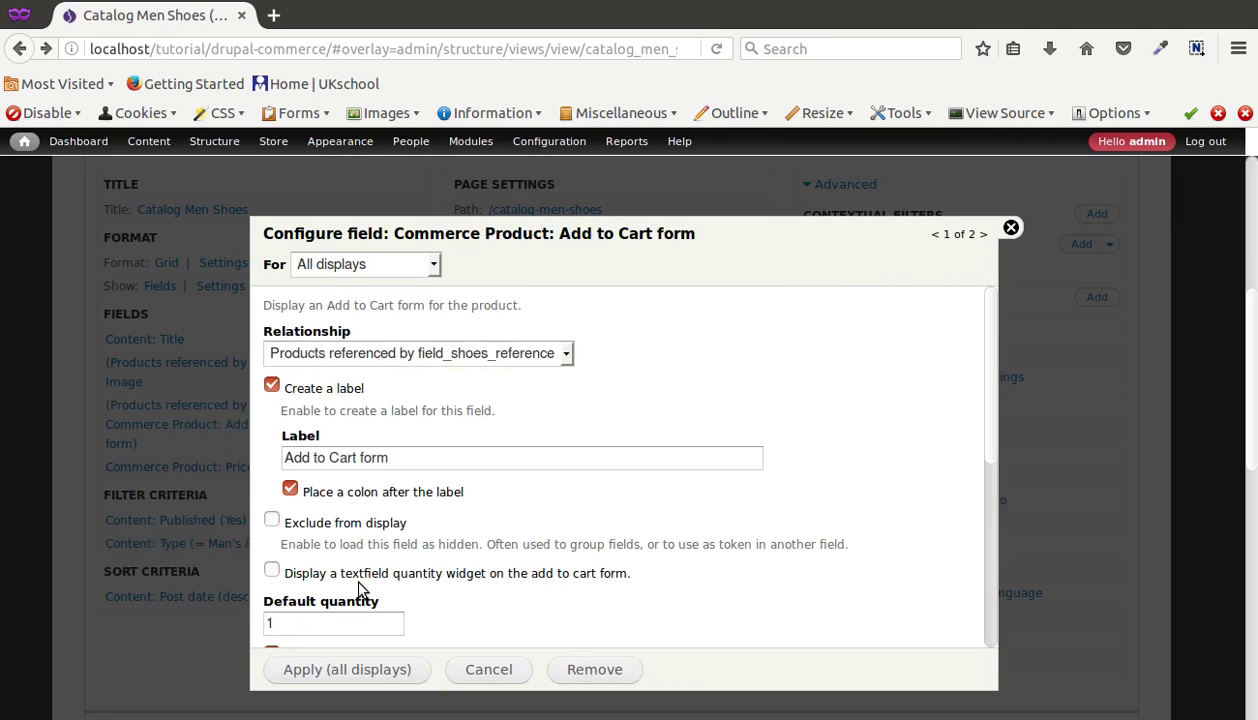
- Turn off label creation for the Add to Cart form and Price fields and apply both configurations to all displays
click(322, 392)
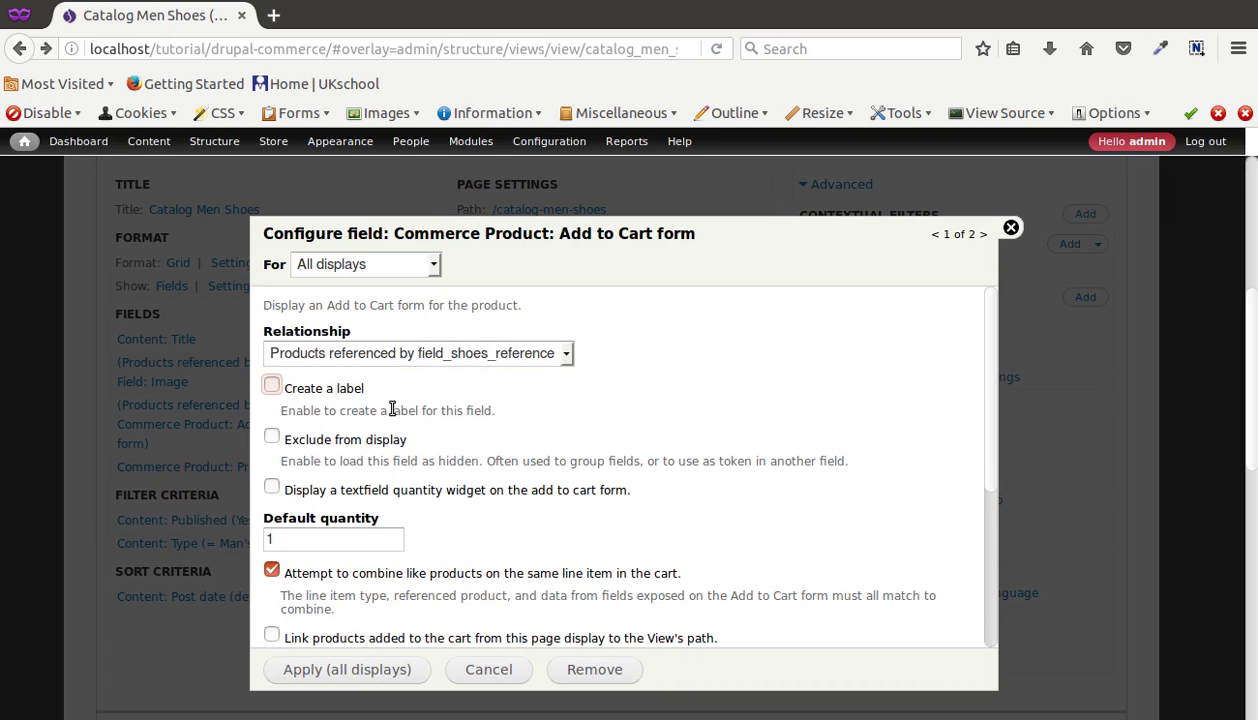
click(345, 670)
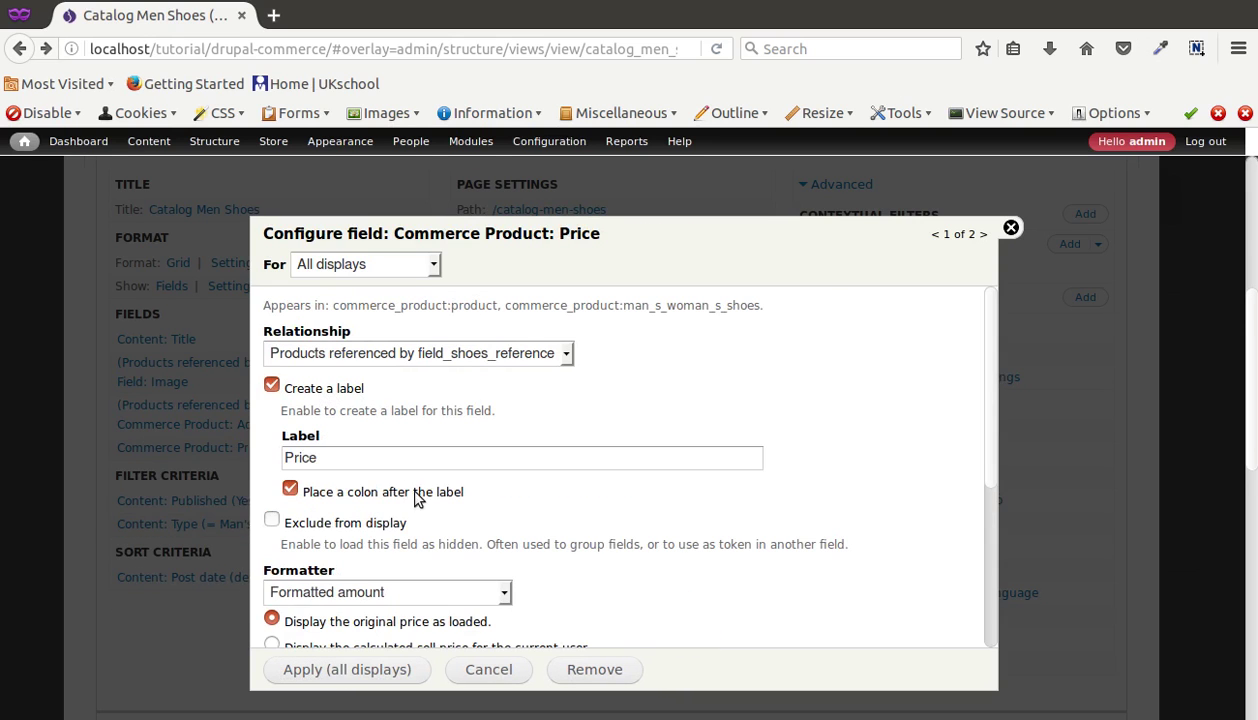
click(332, 392)
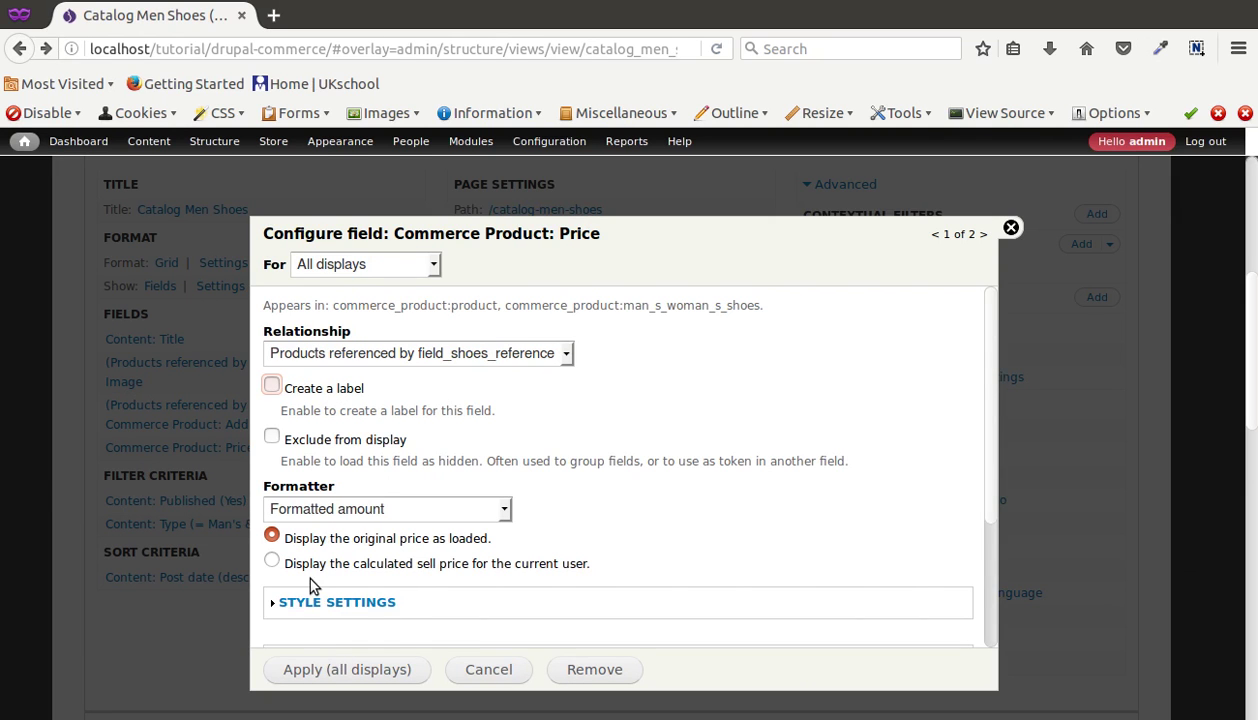
click(332, 670)
- Rearrange the view's fields into the order Image, Price, Title, Add to Cart form, and apply it to all displays
scroll(470, 567, down, 10)
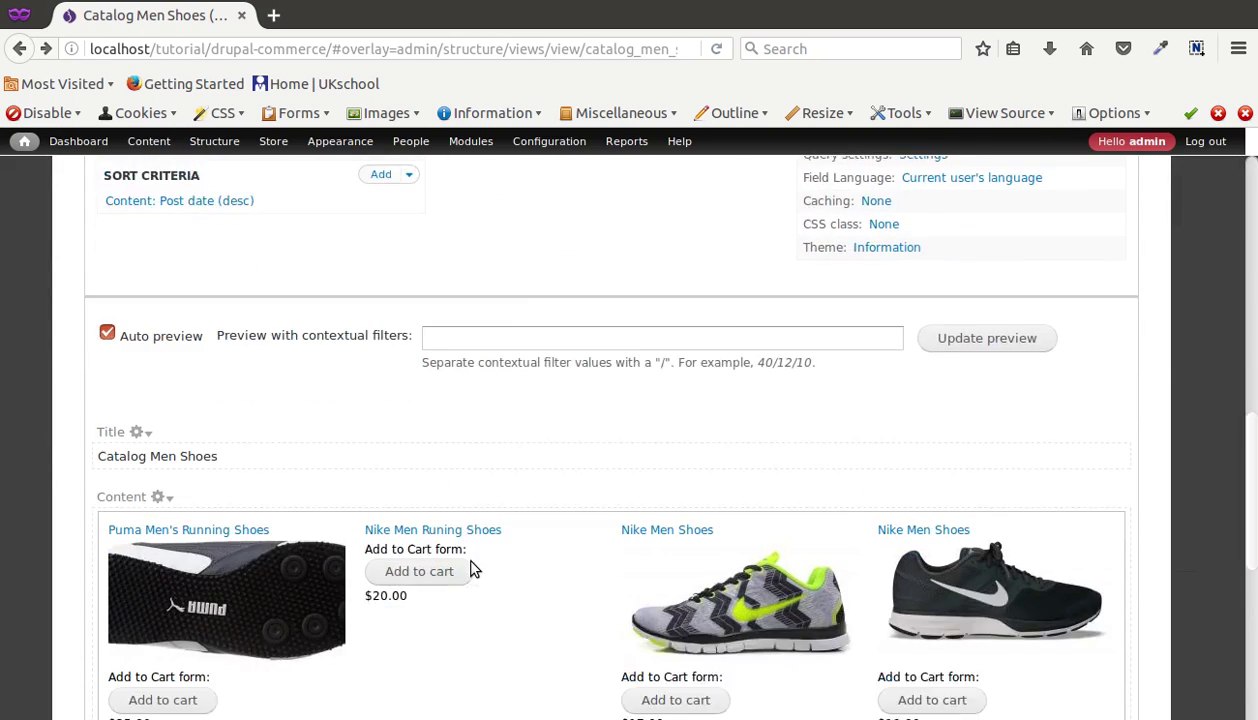
scroll(474, 568, down, 5)
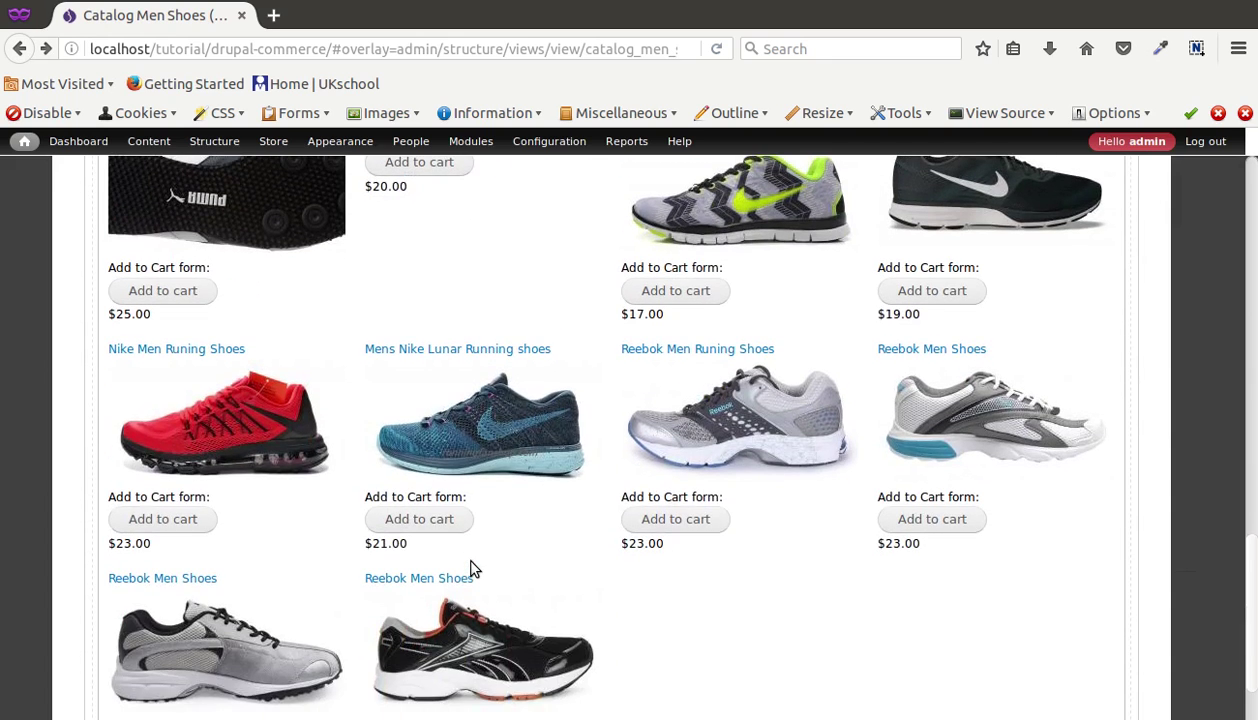
scroll(474, 568, up, 5)
scroll(474, 568, up, 10)
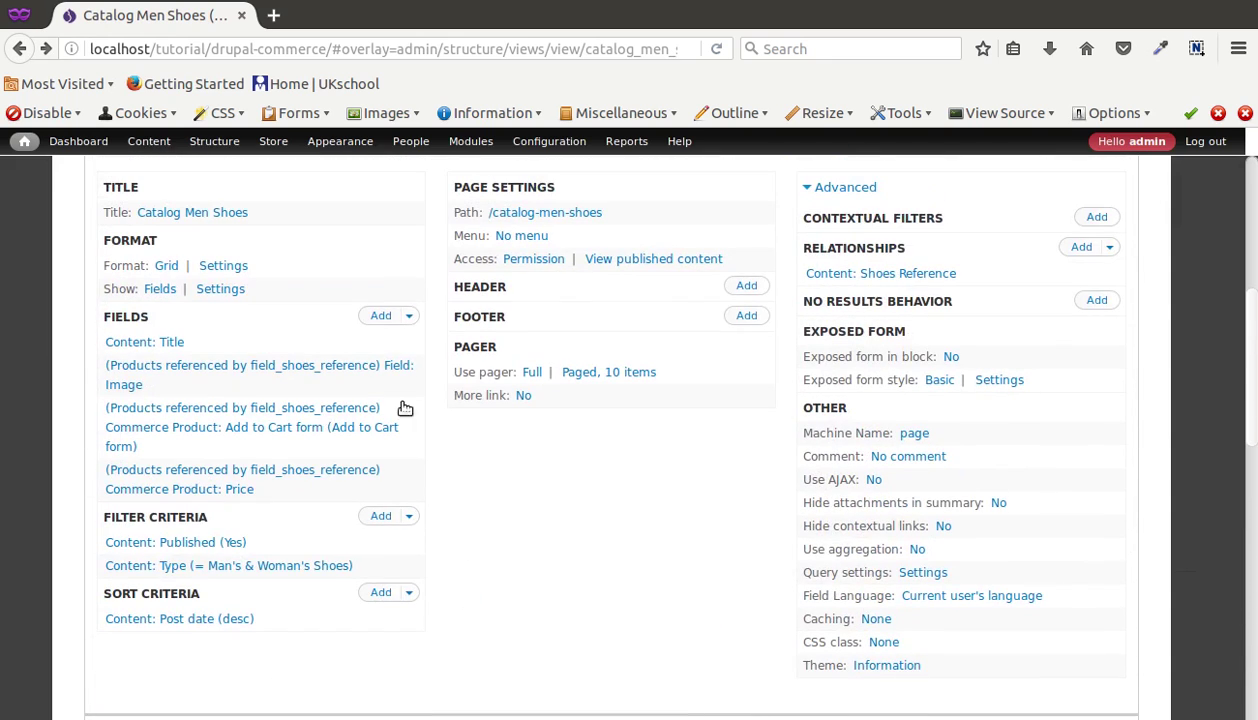
click(409, 316)
click(389, 346)
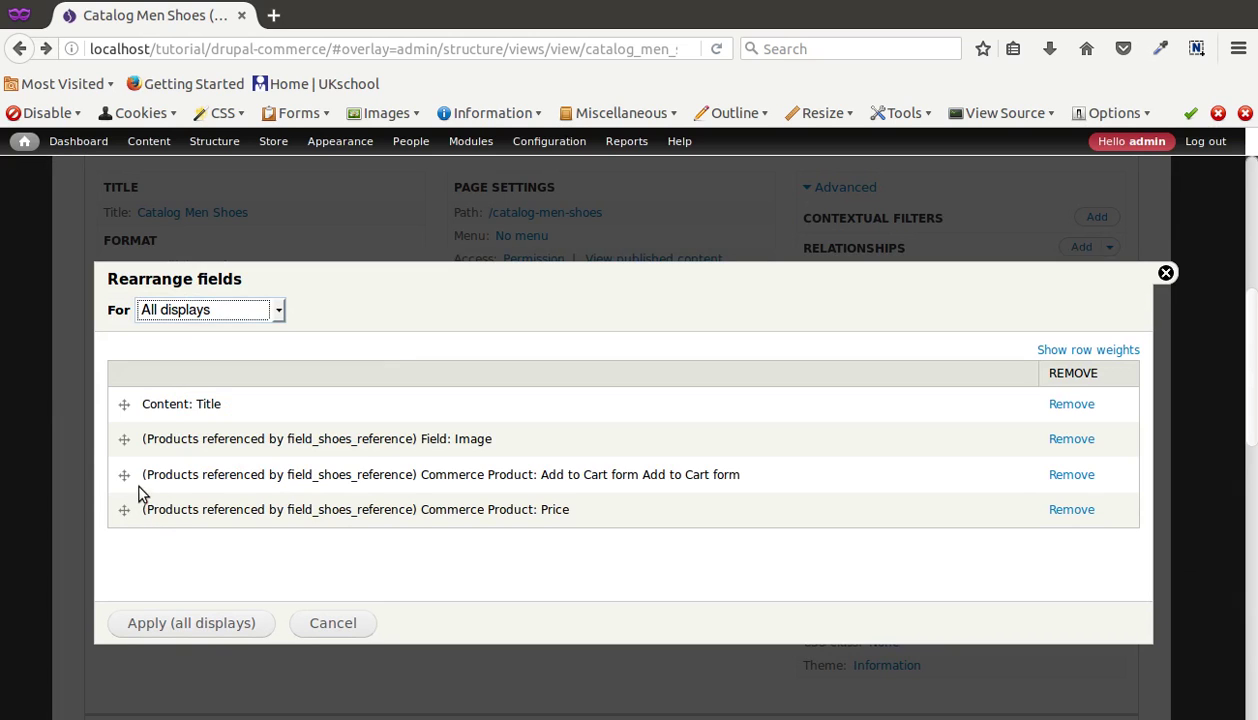
drag(125, 439, 124, 403)
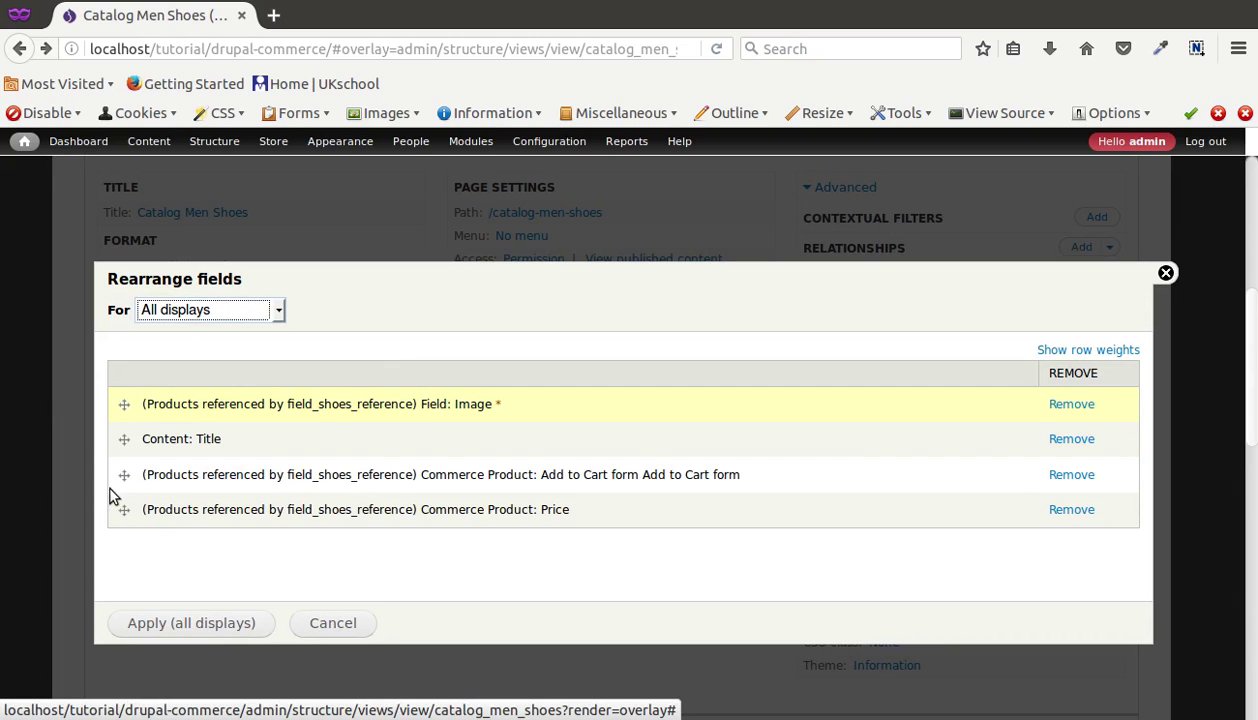
drag(116, 476, 124, 446)
click(191, 612)
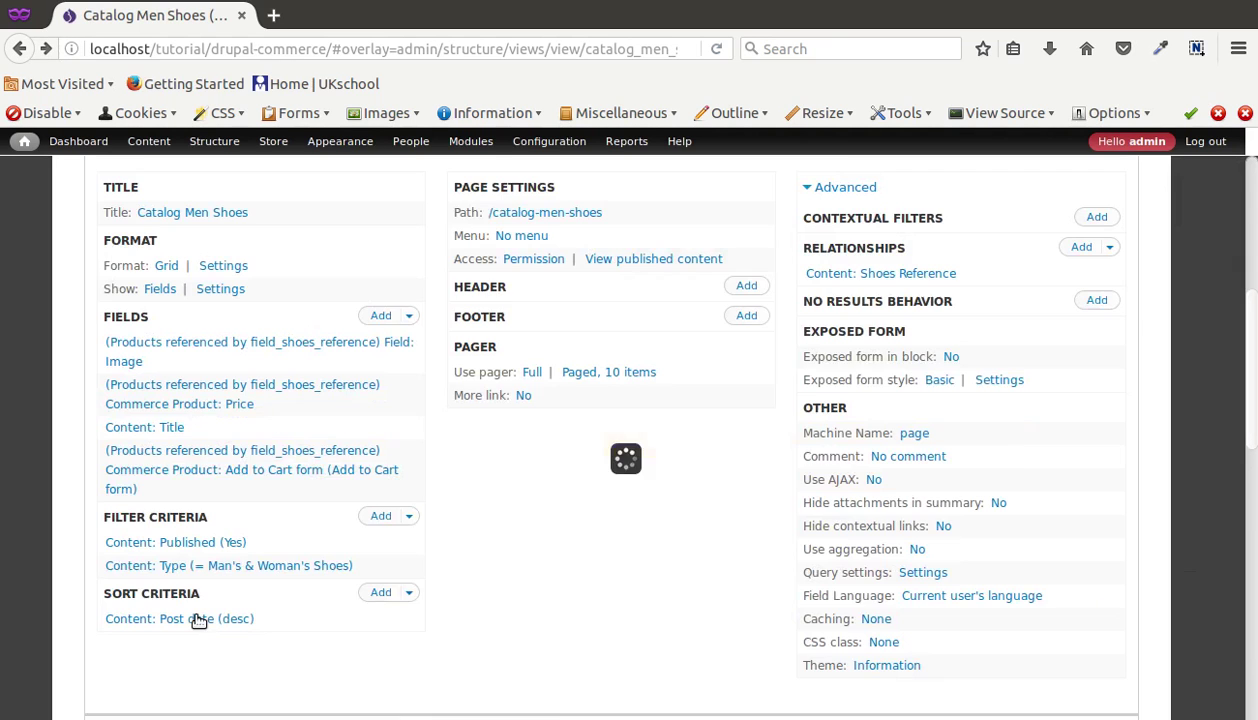
- Check the reordered fields in the grid preview and save the Catalog Men Shoes view
scroll(548, 646, down, 5)
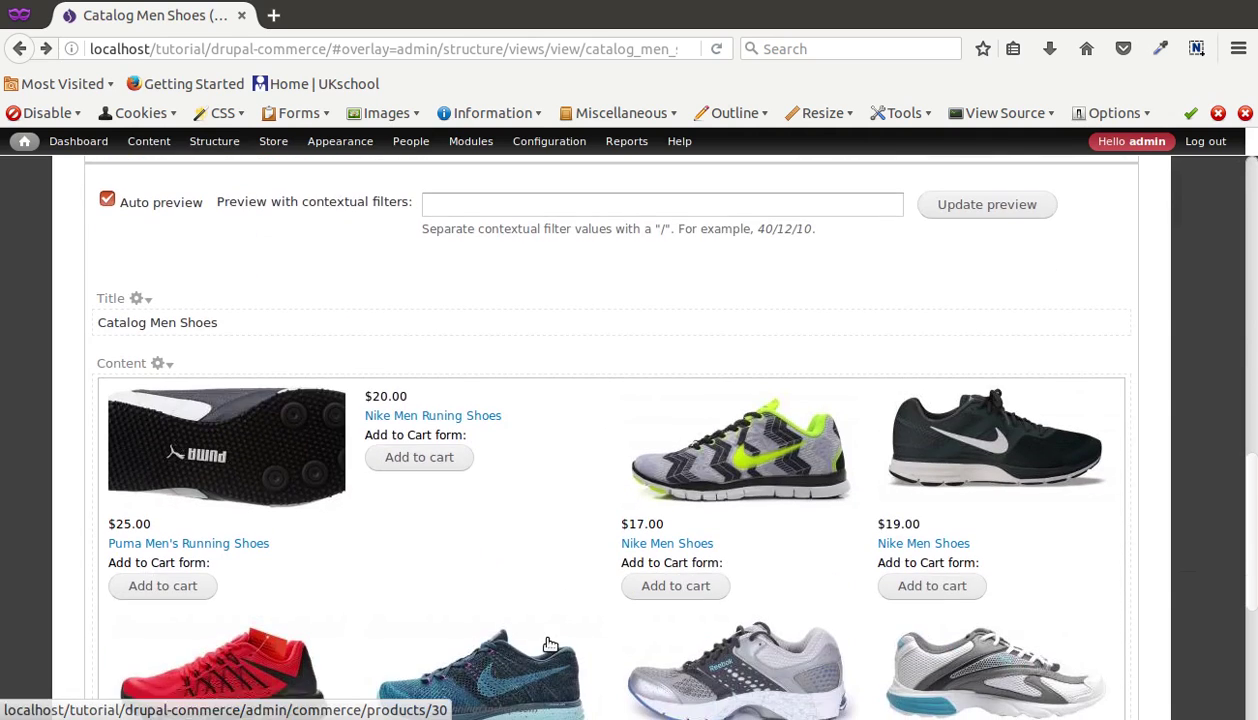
scroll(460, 575, up, 2)
scroll(472, 578, up, 10)
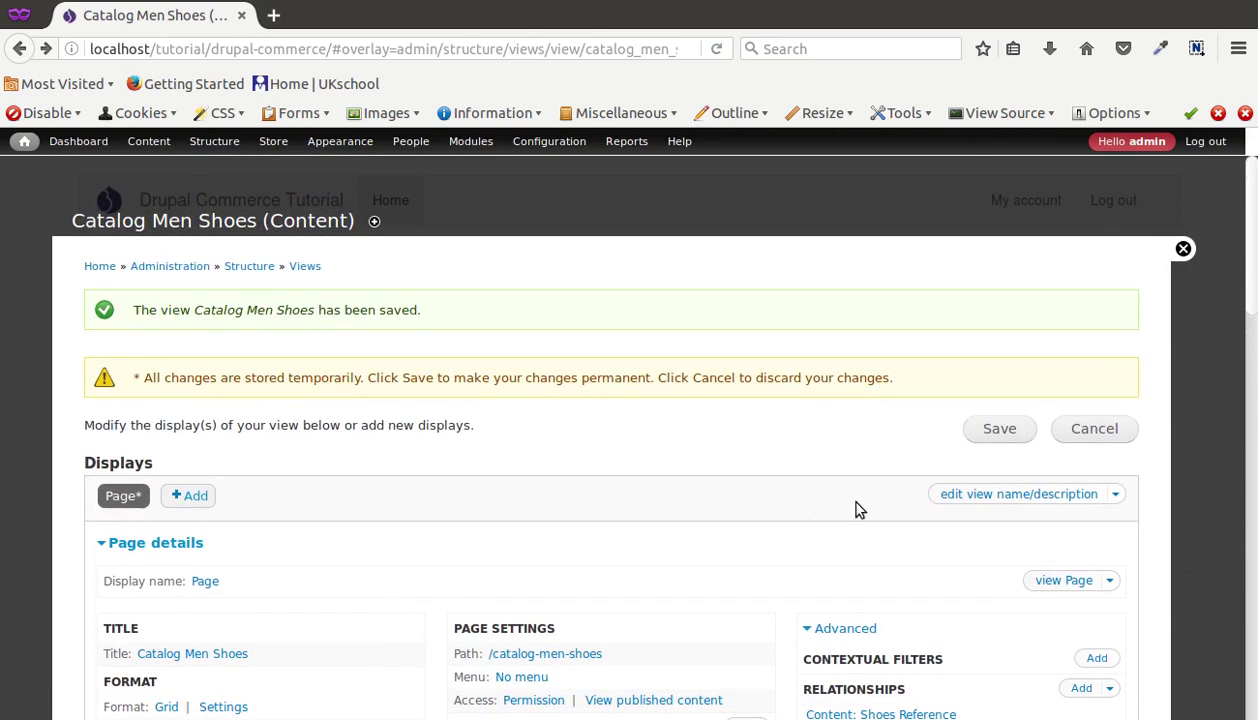
click(1000, 428)
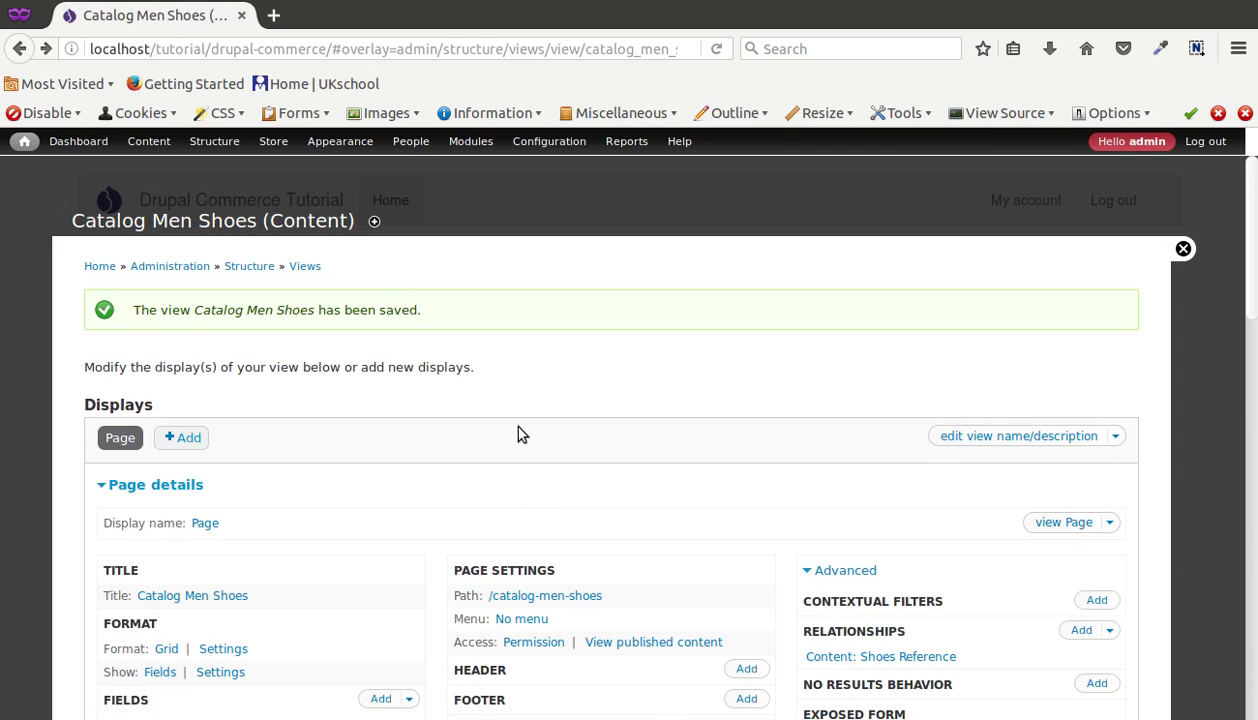
- Open the live Catalog Men Shoes page and look through its product grid
click(1062, 522)
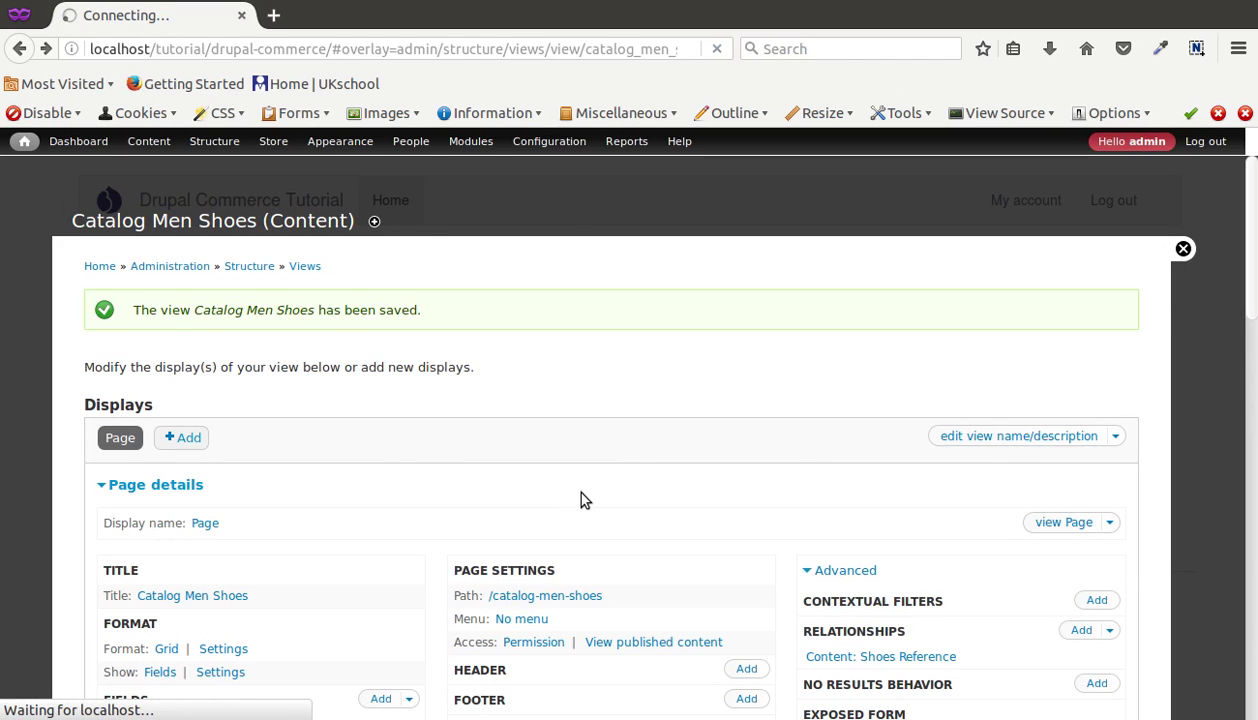
scroll(584, 500, down, 5)
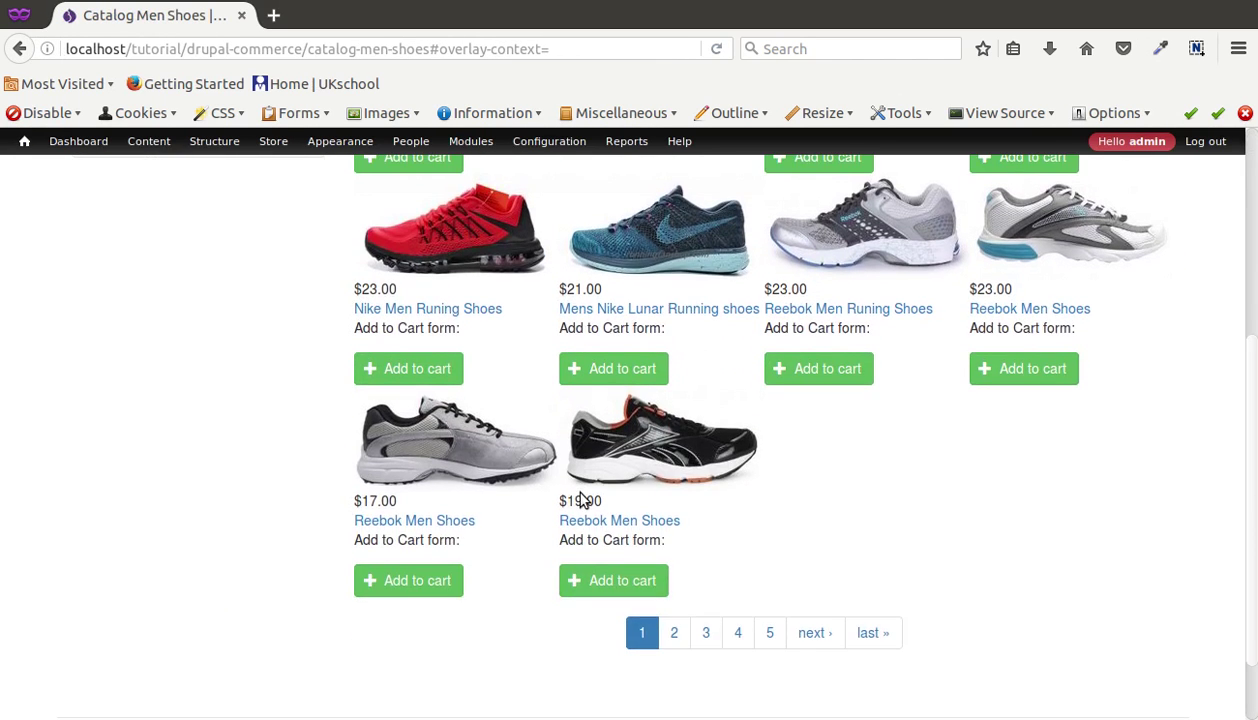
scroll(584, 500, up, 5)
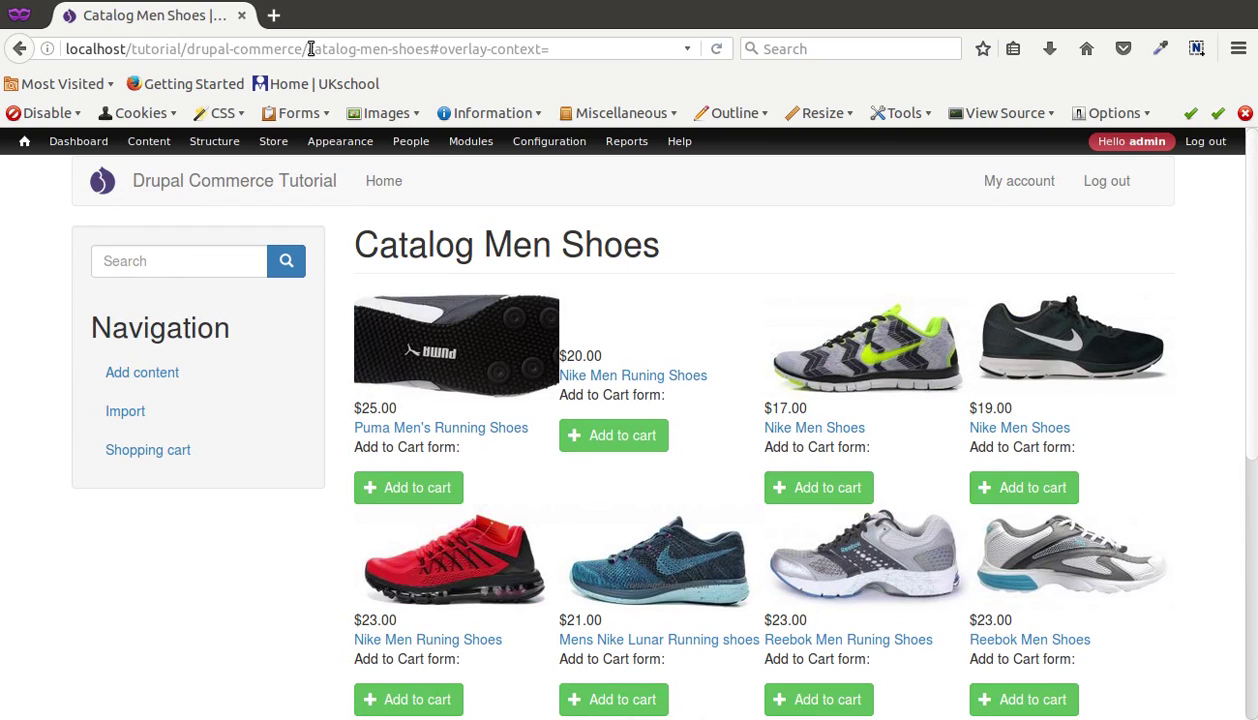
- Copy the path catalog-men-shoes from the page's address
drag(308, 48, 500, 50)
drag(428, 66, 425, 56)
key(ctrl+c)
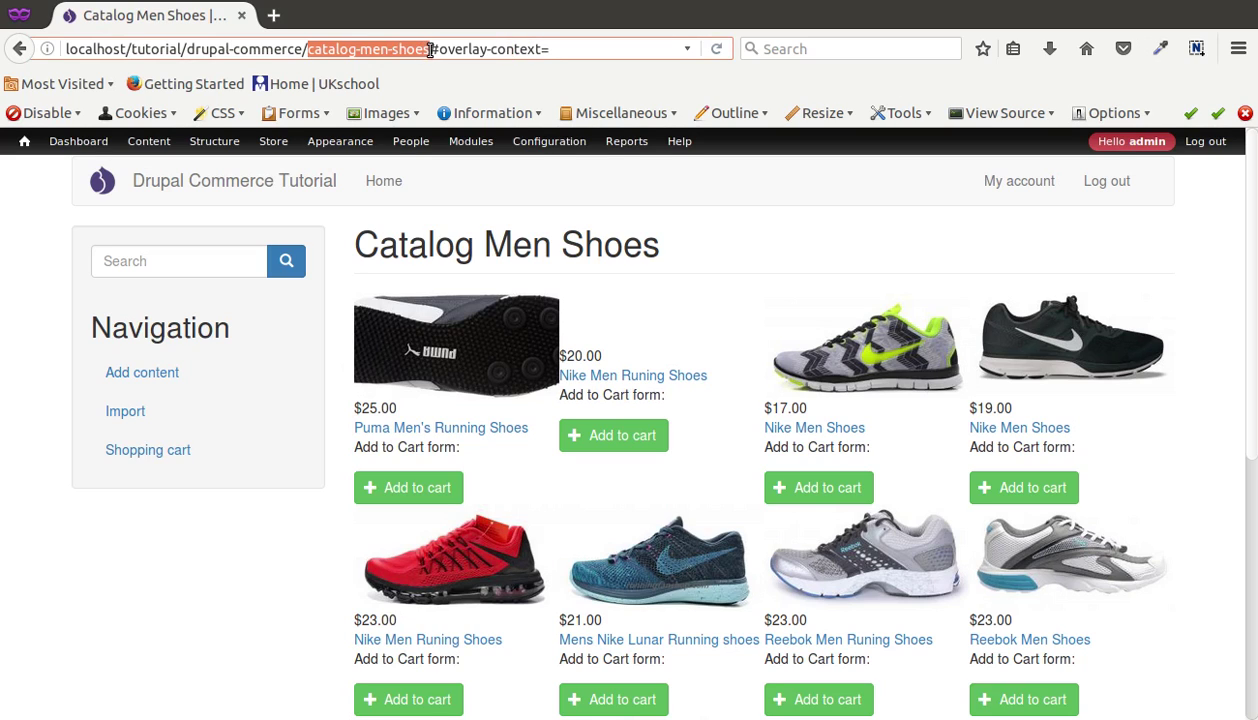
- Open the configuration pages of the sidebar's Search form and Navigation blocks in separate new tabs
click(284, 262)
click(292, 258)
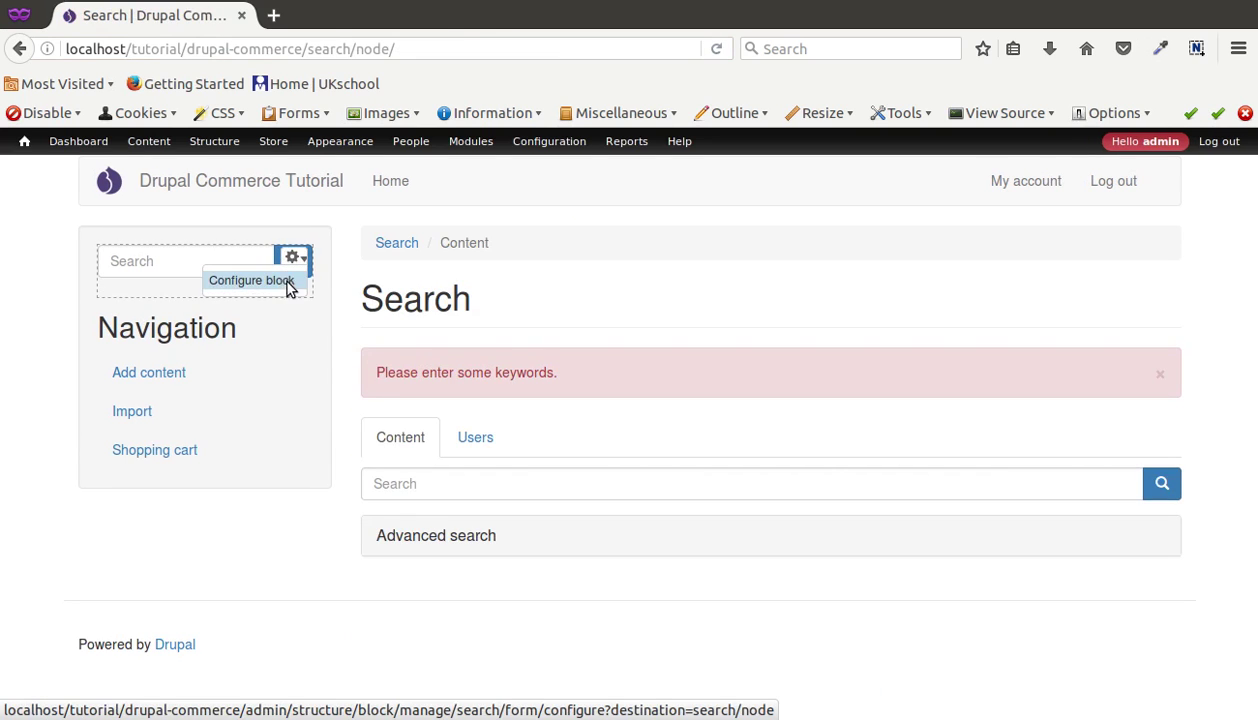
middle_click(289, 287)
click(294, 305)
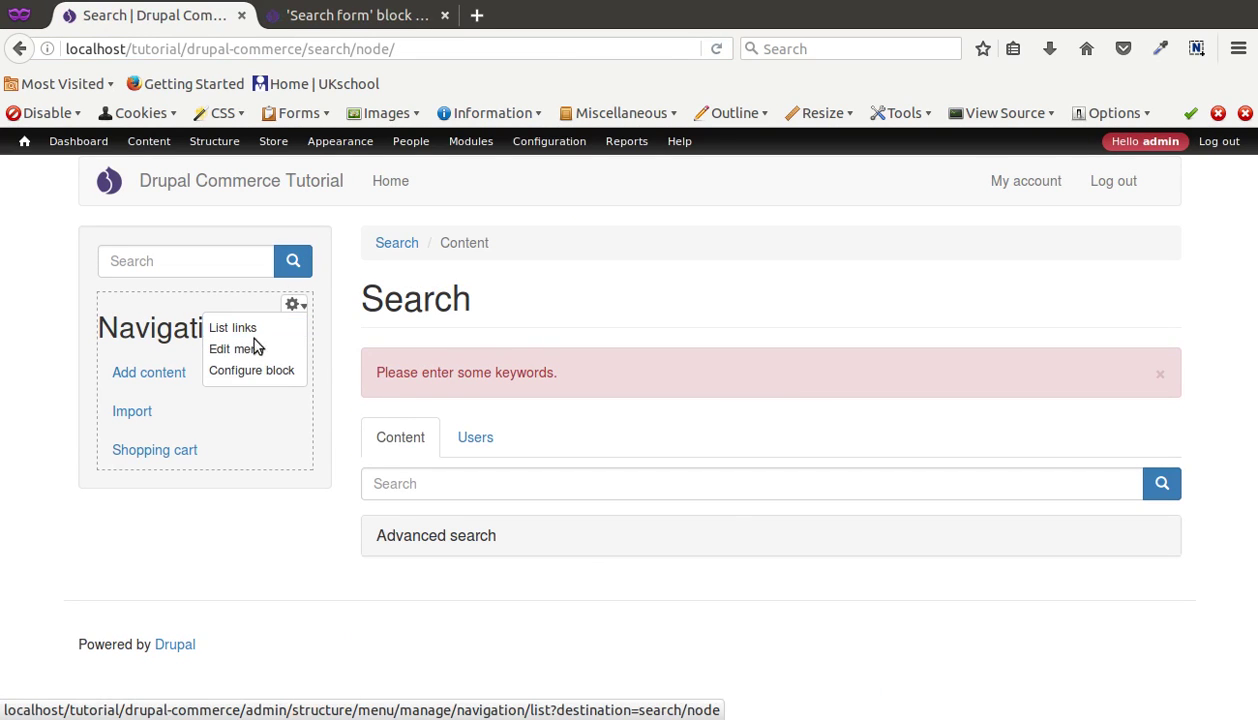
middle_click(248, 372)
- Exclude the catalog-men-shoes page from the Search form block's visibility settings and save the block
click(310, 16)
scroll(356, 293, down, 5)
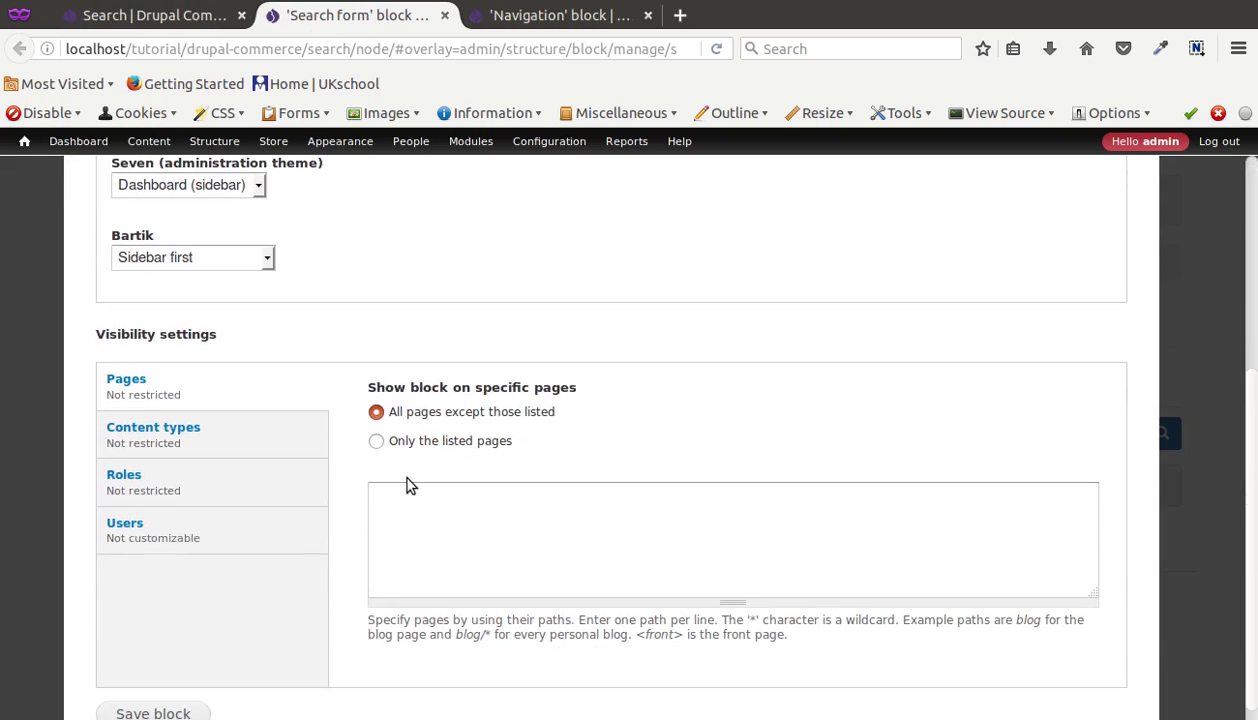
click(427, 505)
key(ctrl+v)
scroll(317, 568, down, 1)
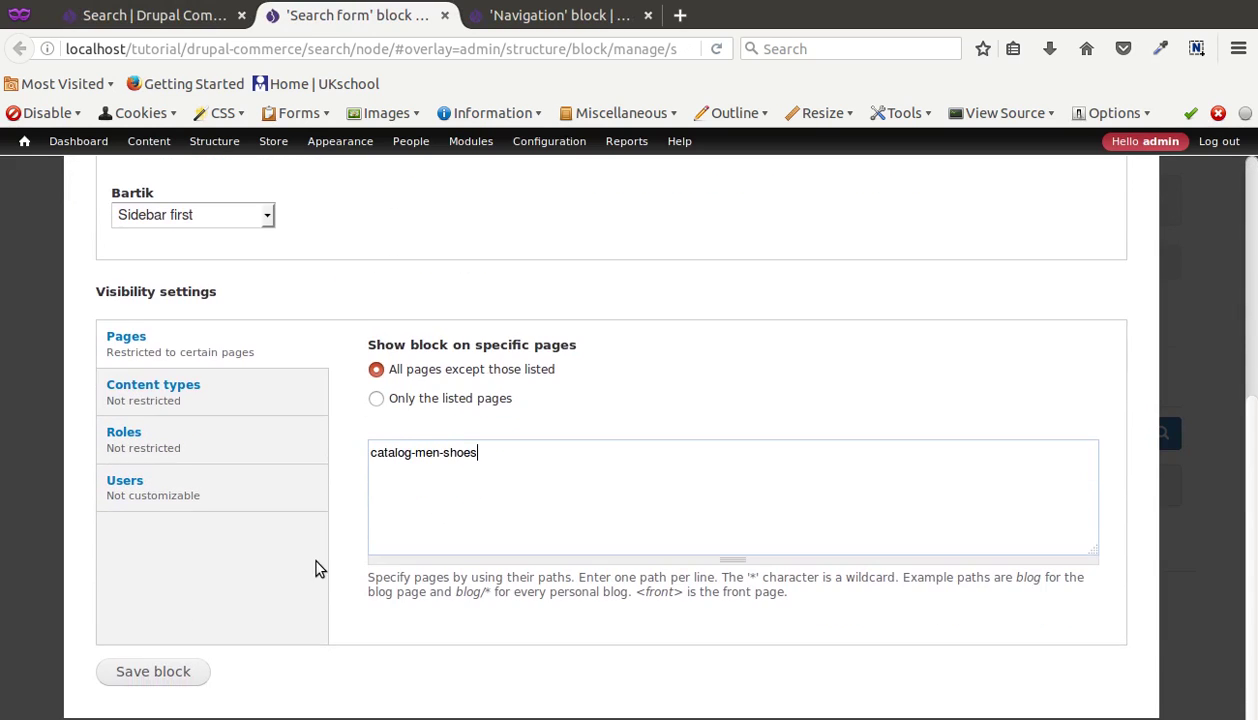
click(155, 656)
- Set the Navigation block to show on all pages except catalog-men-shoes and save it
click(497, 16)
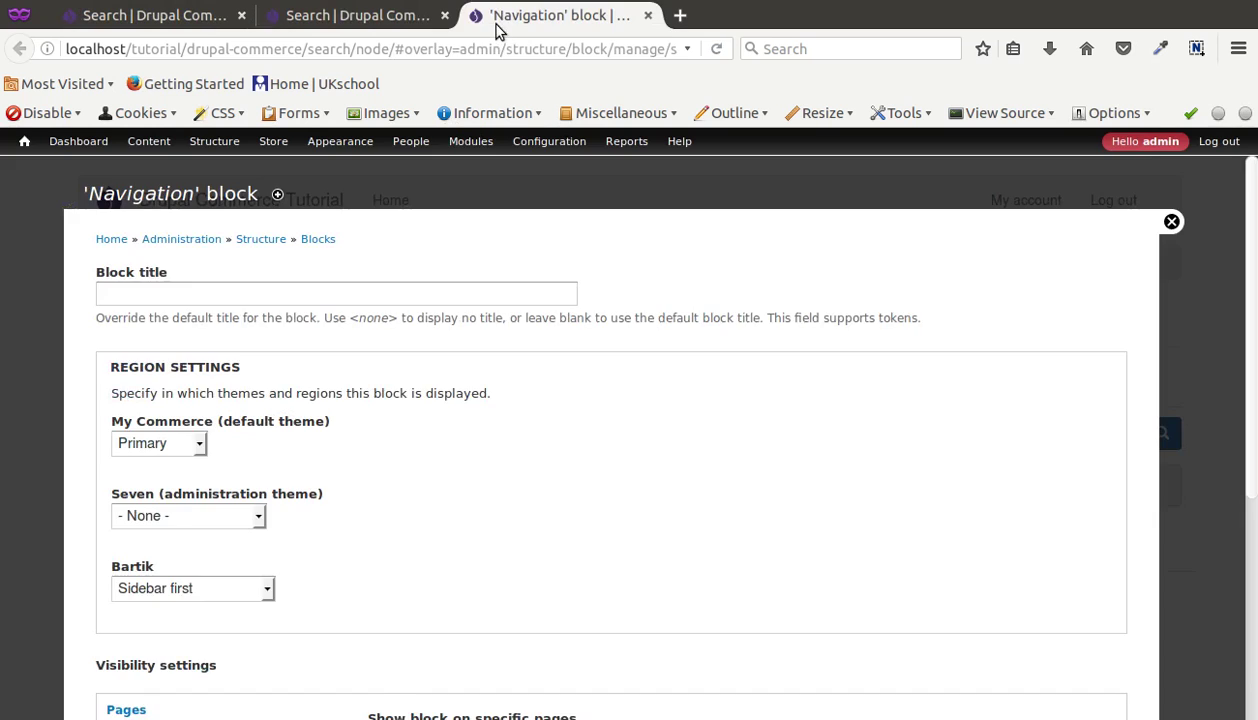
scroll(300, 450, down, 7)
click(405, 437)
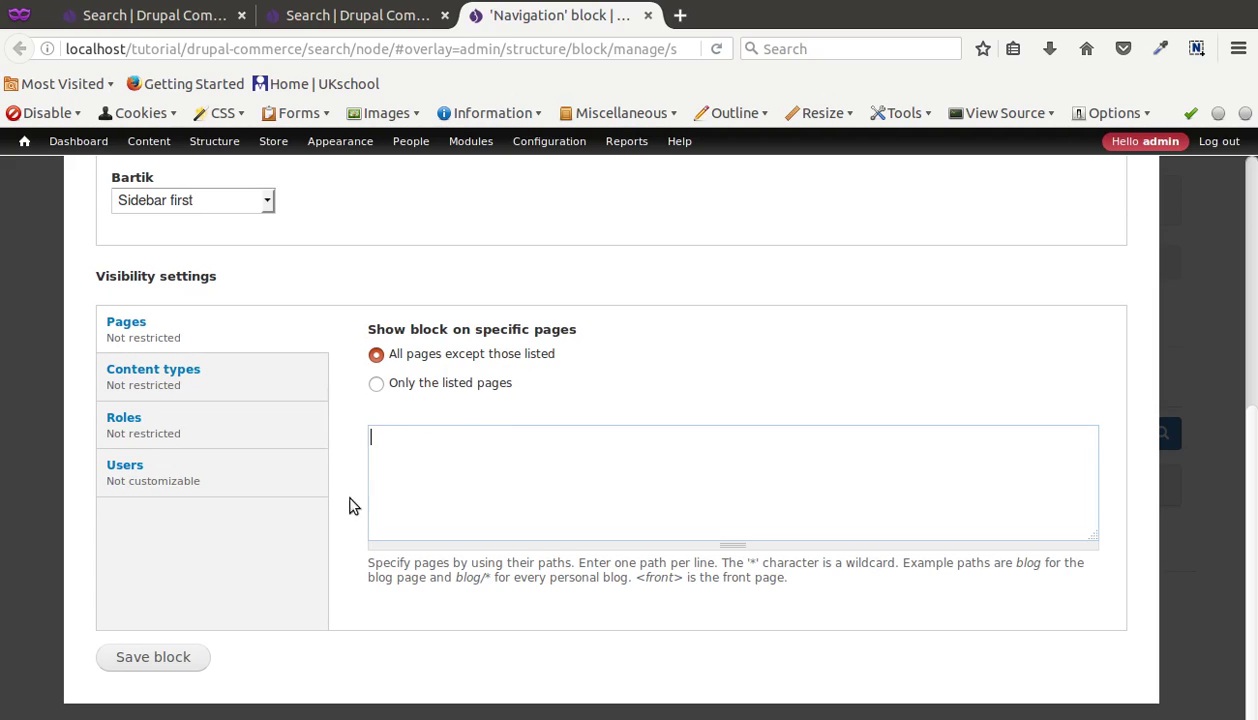
key(ctrl+v)
click(155, 666)
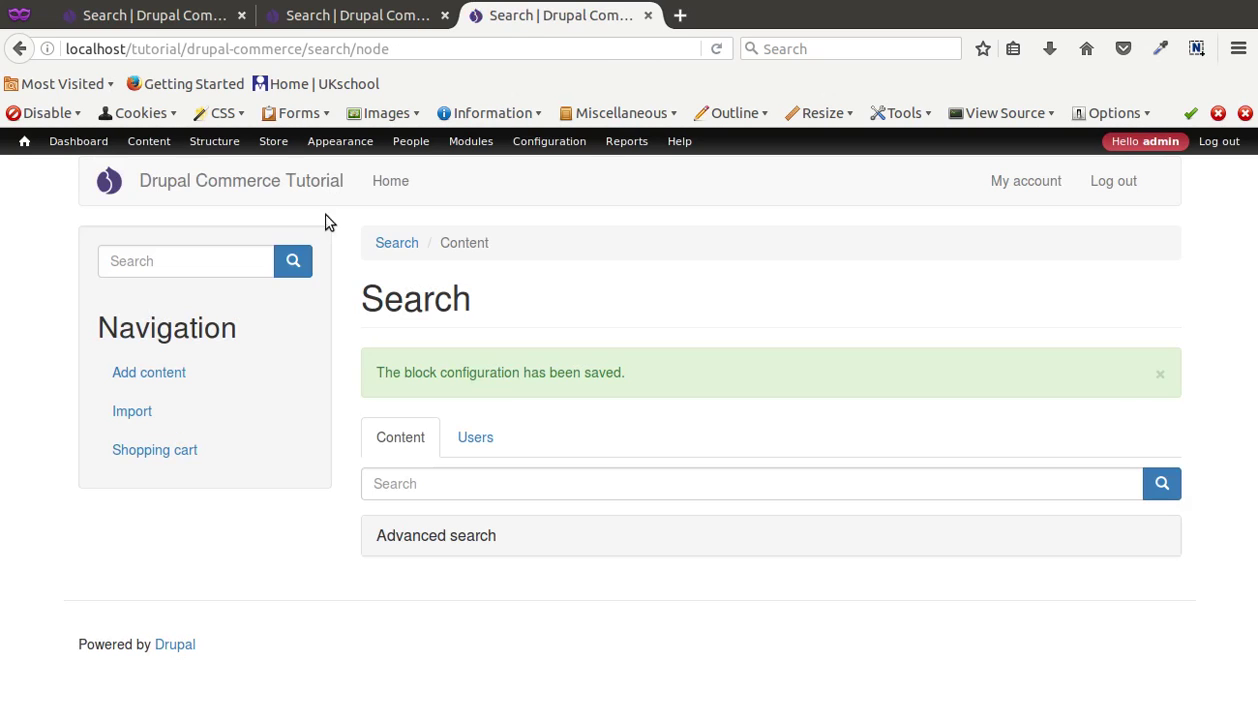
- Return to the Catalog Men Shoes page and check its layout without the sidebar blocks
click(175, 24)
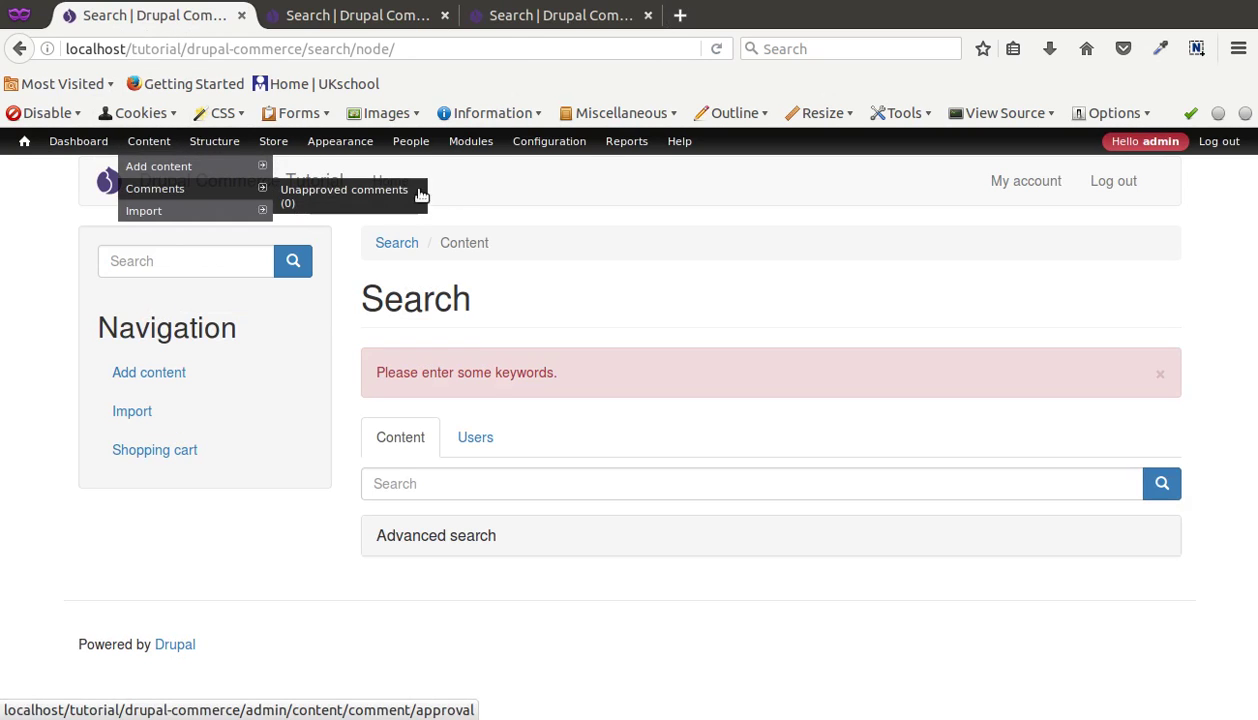
click(28, 57)
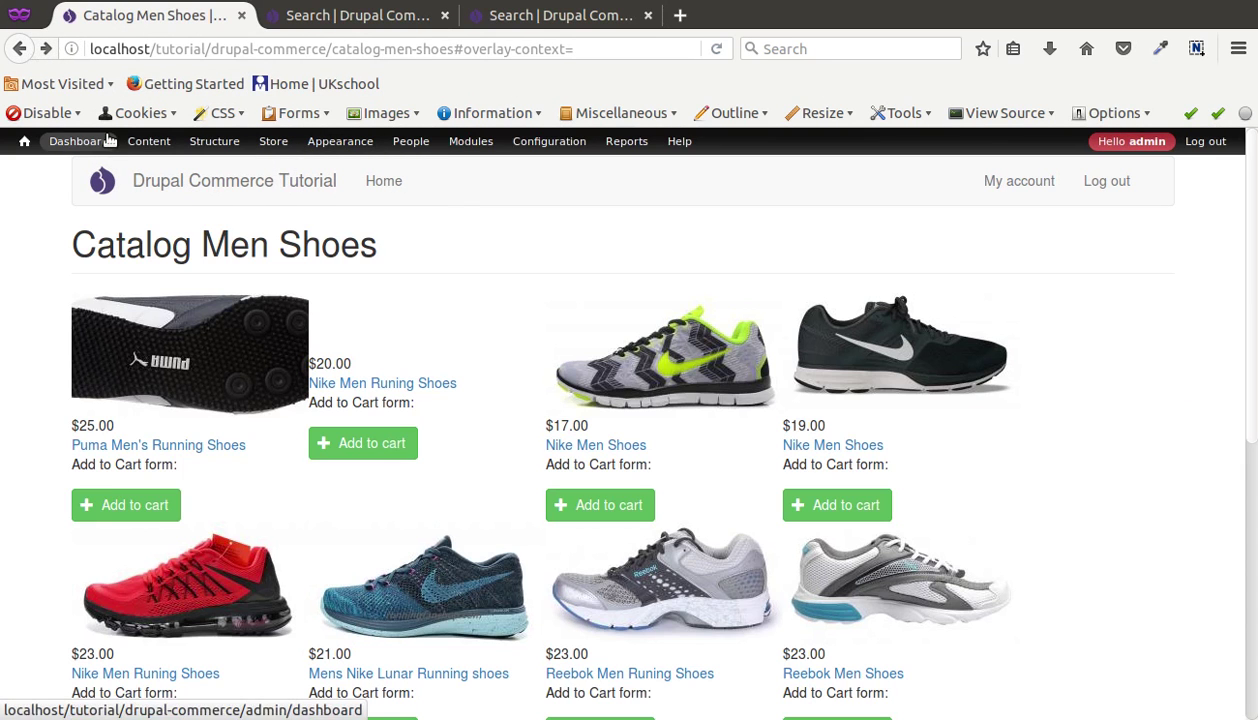
scroll(778, 398, down, 3)
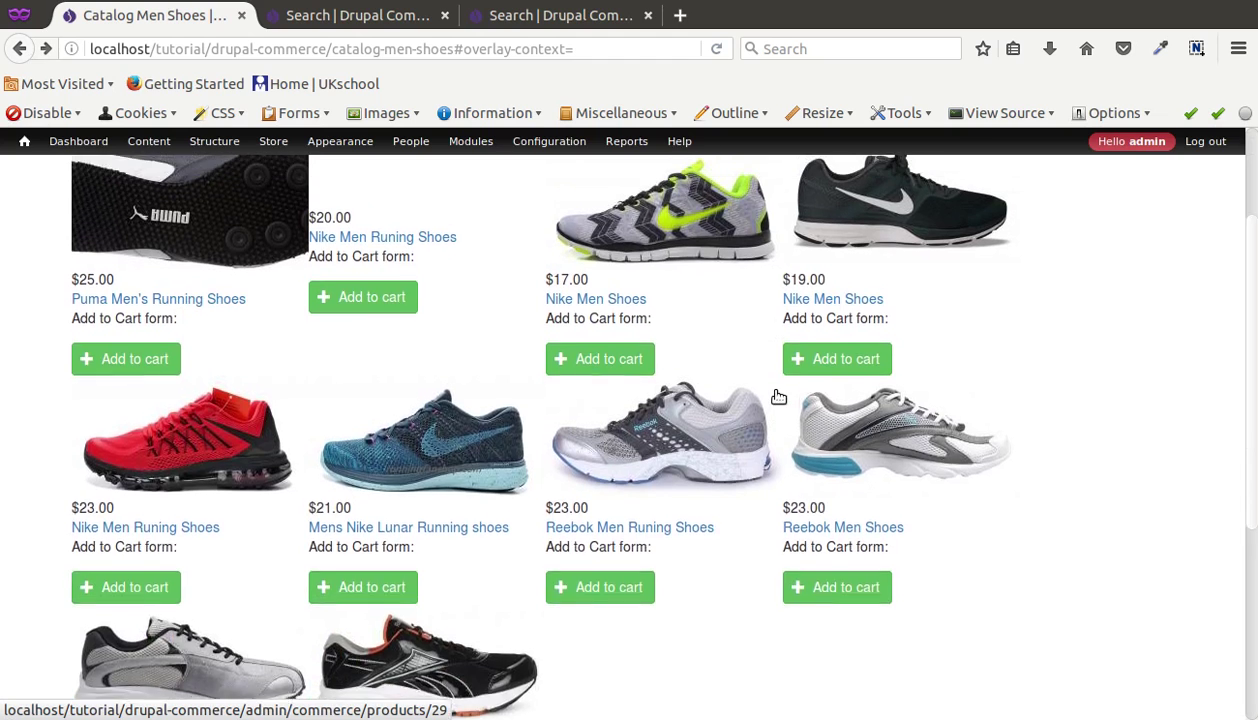
- Examine the Catalog Men Shoes product grid from the first row to the pager for image, price and add-to-cart alignment
scroll(778, 393, up, 3)
scroll(412, 378, down, 3)
scroll(415, 379, down, 3)
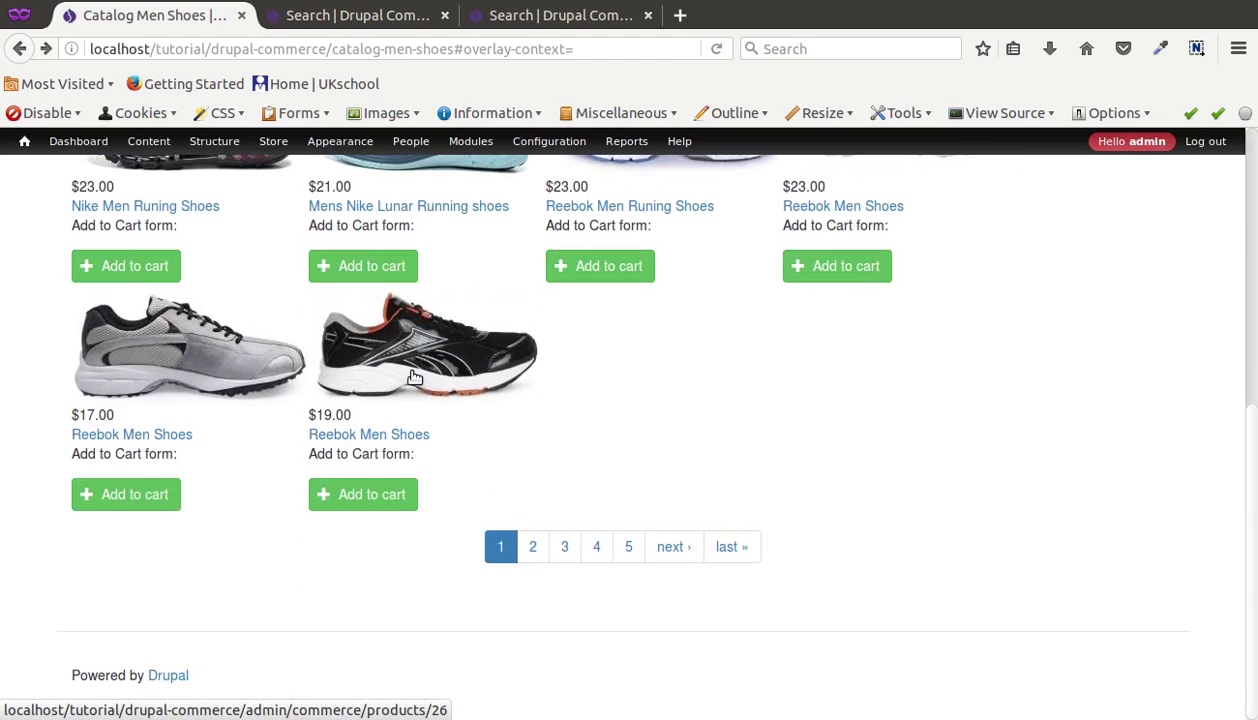
scroll(414, 378, up, 5)
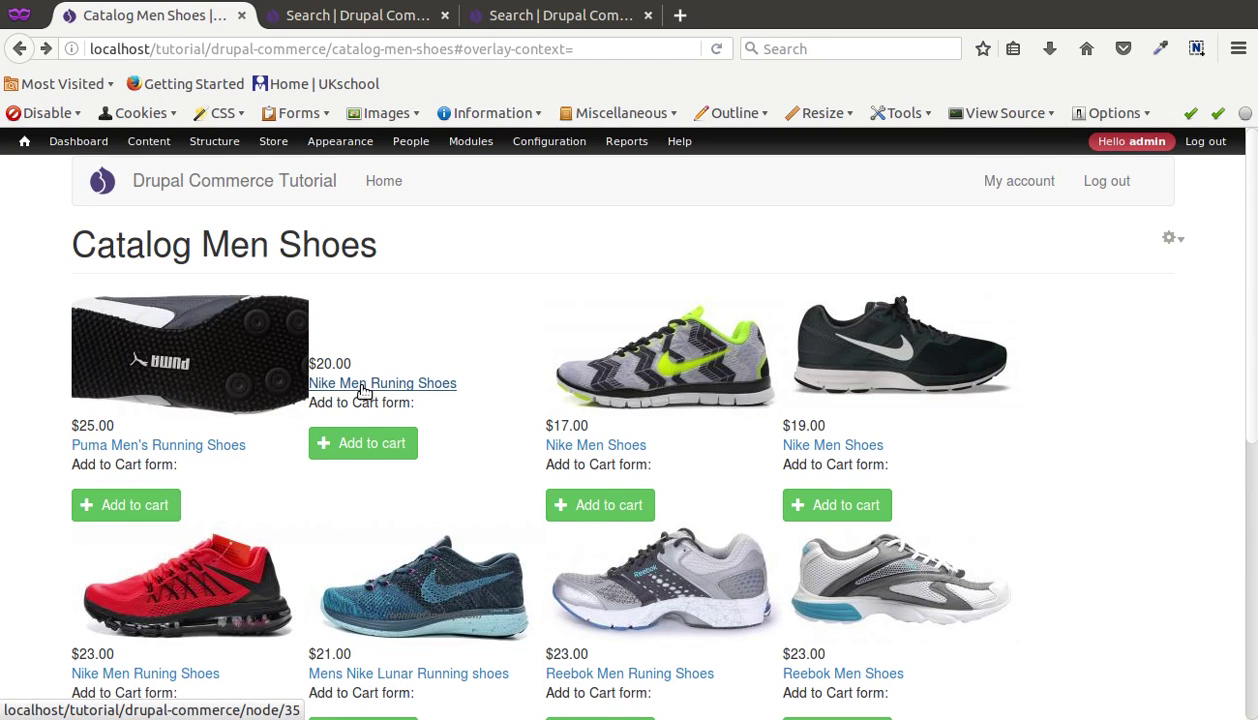
scroll(581, 366, down, 5)
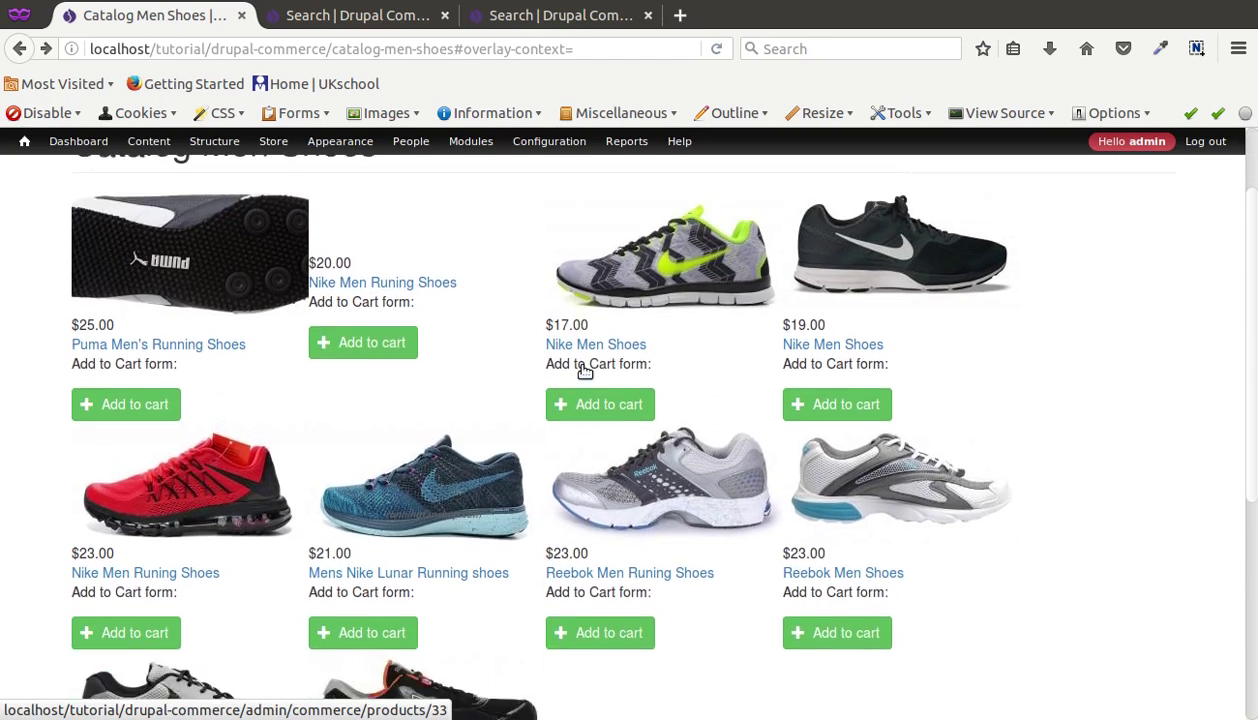
scroll(585, 372, up, 2)
scroll(585, 372, down, 2)
scroll(585, 372, up, 5)
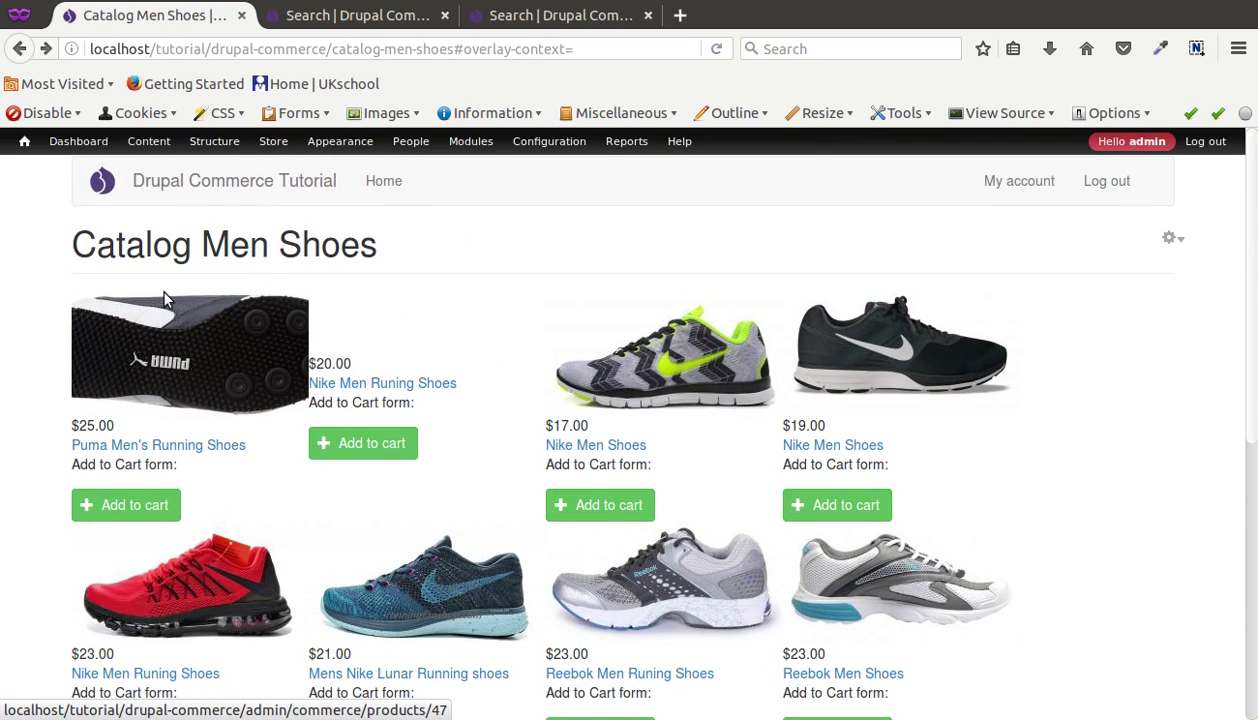
scroll(700, 372, down, 4)
scroll(703, 378, down, 2)
scroll(703, 378, up, 6)
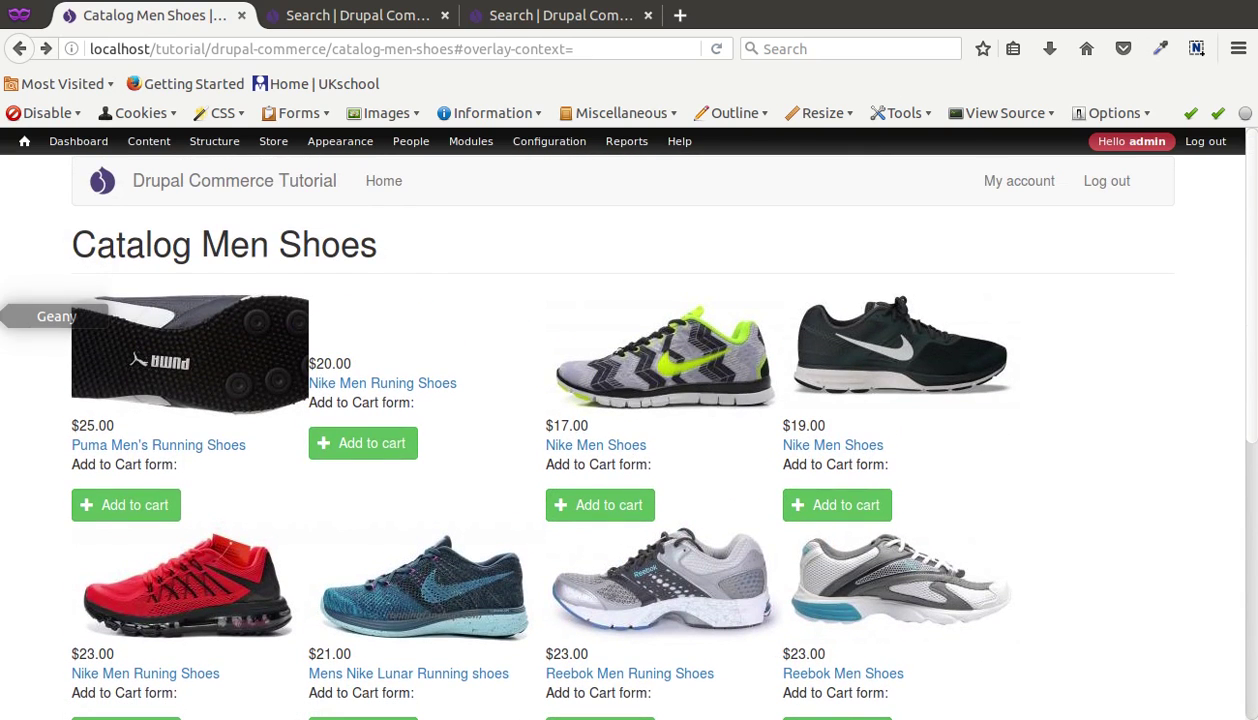
- Switch to Geany and copy the three catalog CSS rules for padding, image size and title alignment from the untitled notes
click(0, 311)
click(311, 251)
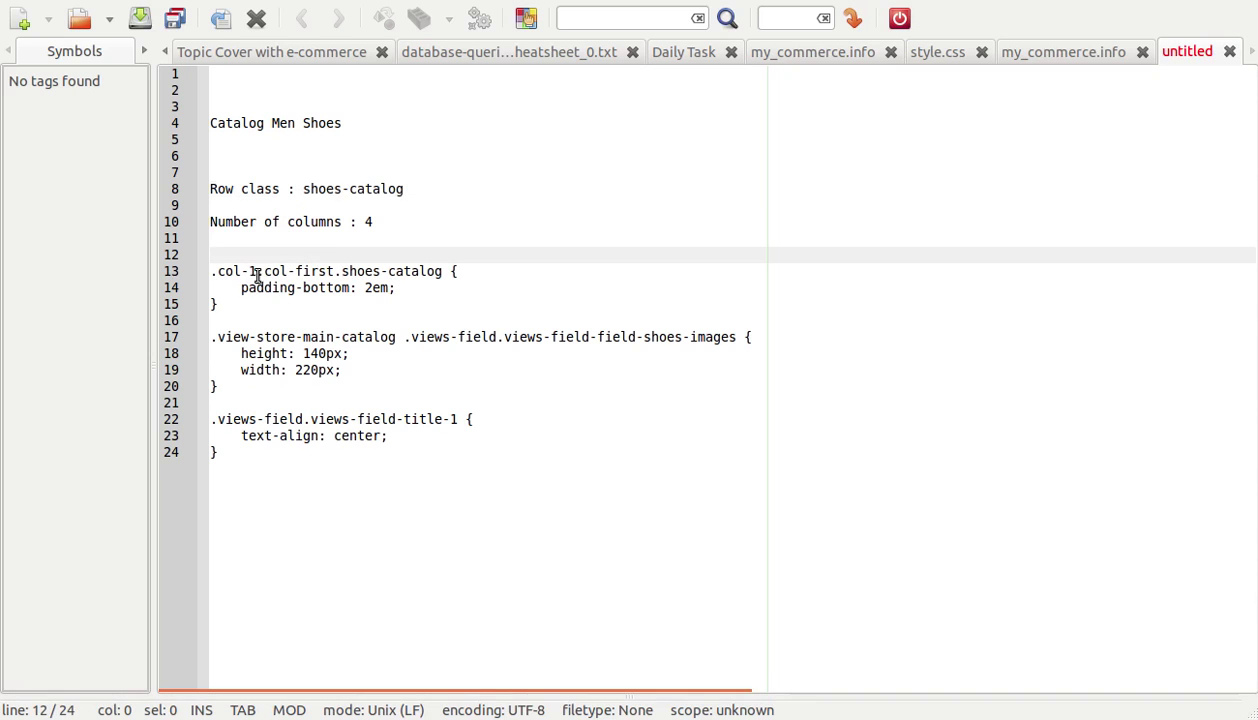
drag(249, 256, 262, 455)
key(ctrl+c)
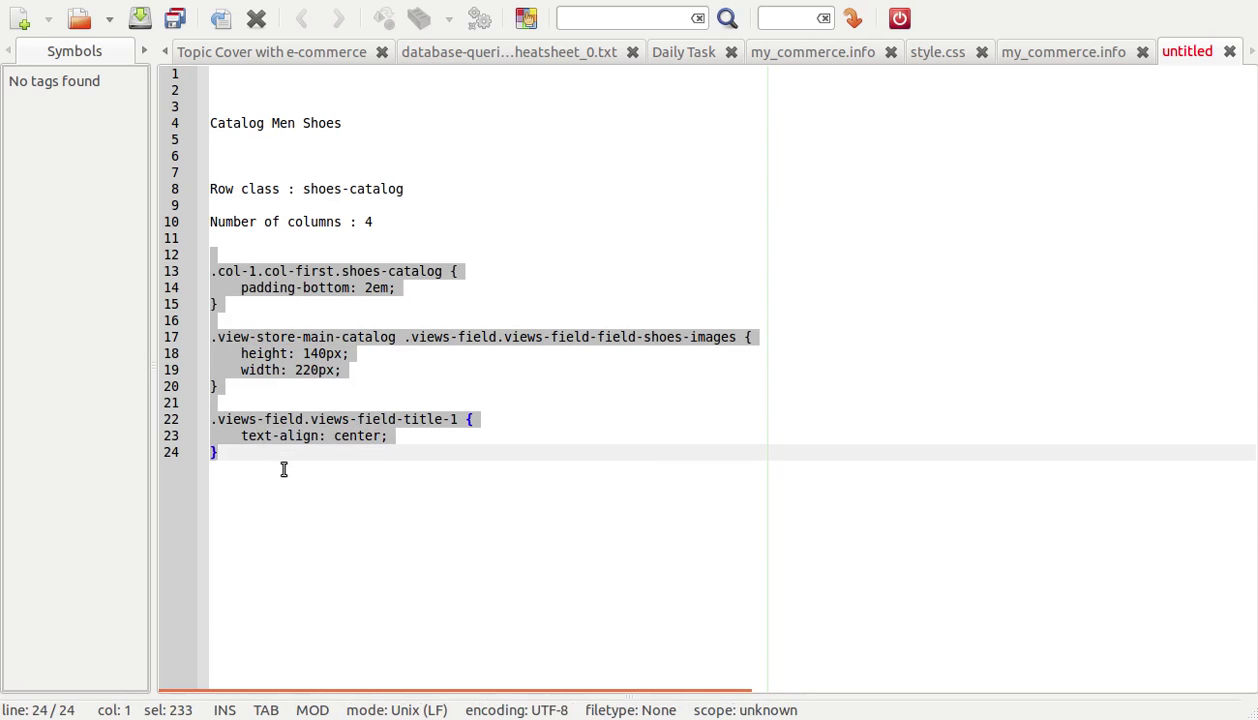
click(284, 469)
- Switch to the file manager and browse to the drupal-commerce site's sites/all/themes folder
key(alt+Tab)
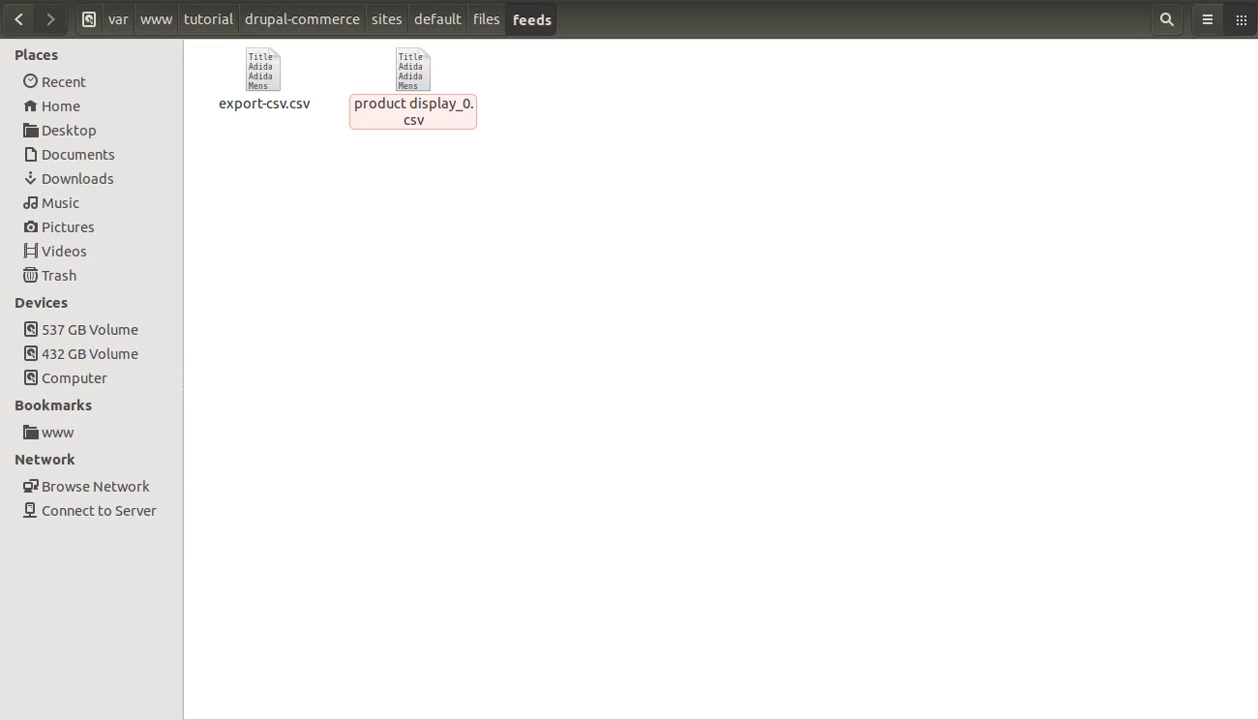
key(super+w)
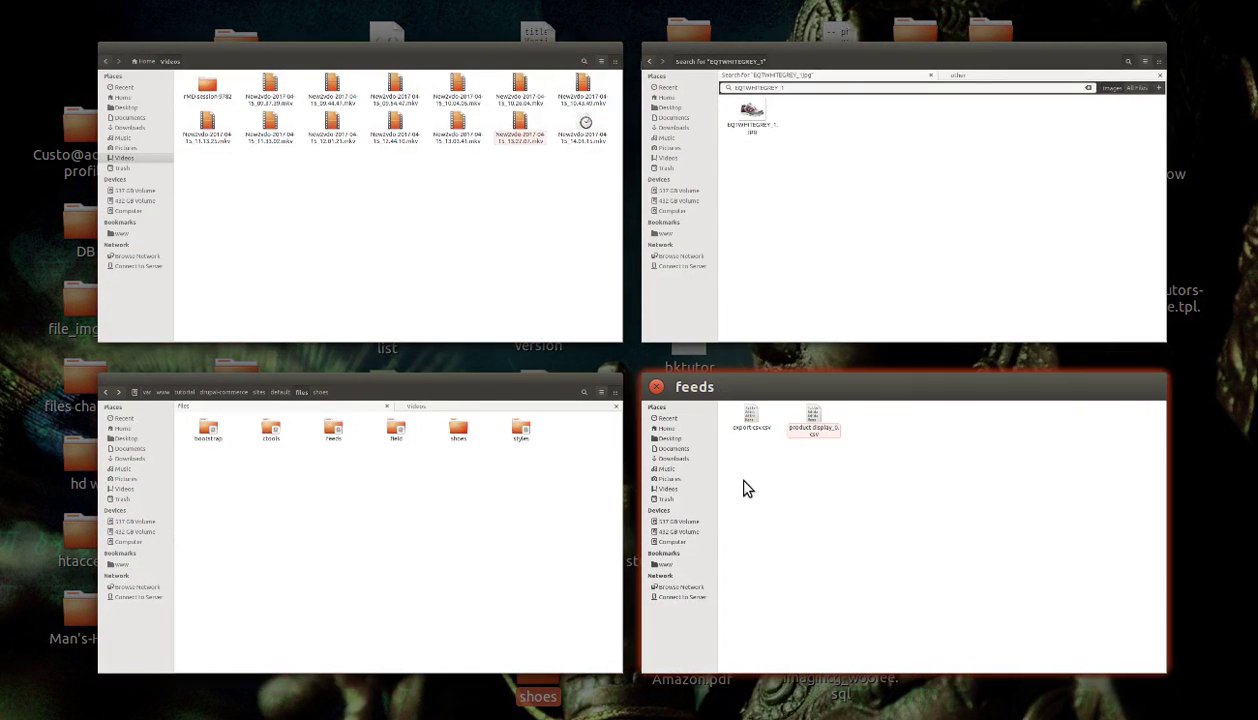
click(379, 472)
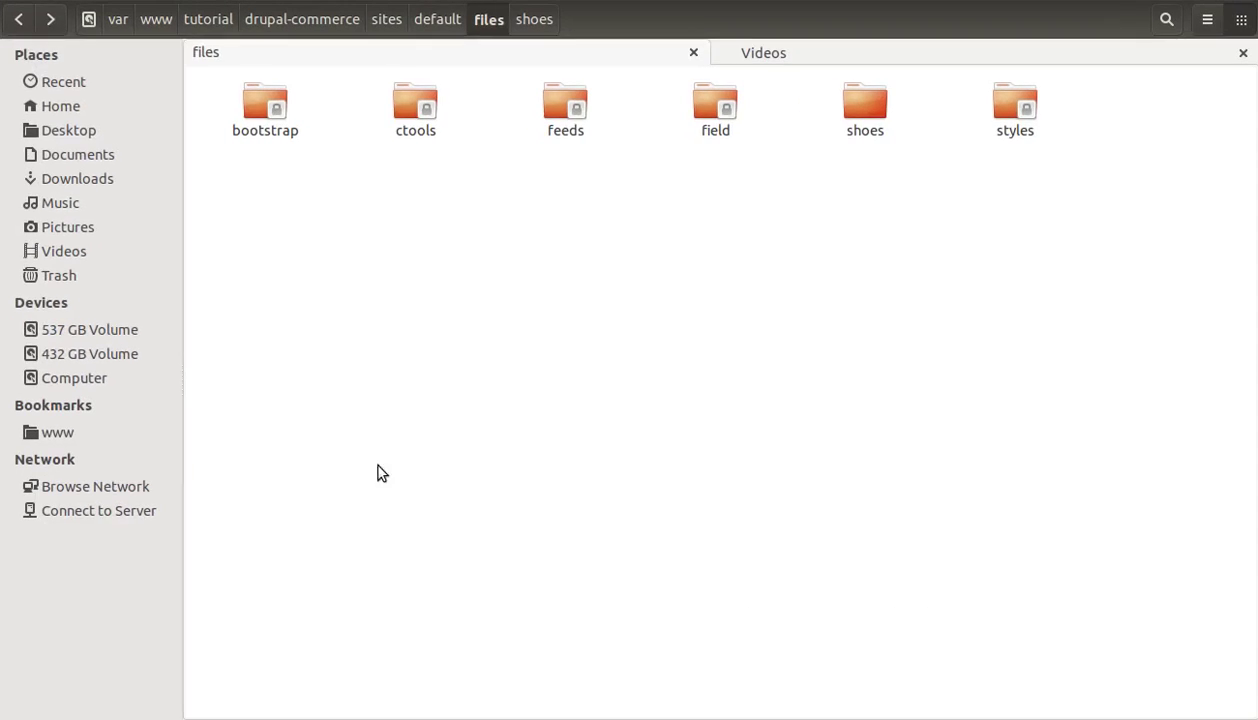
click(368, 17)
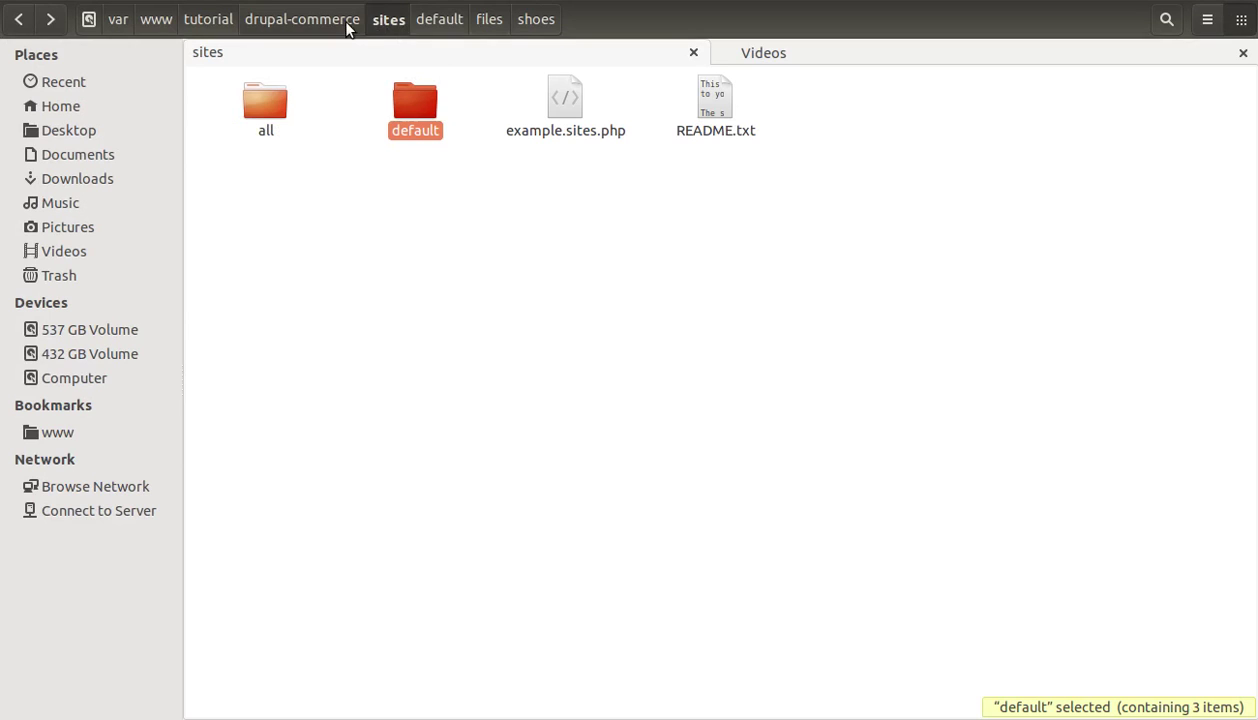
click(438, 18)
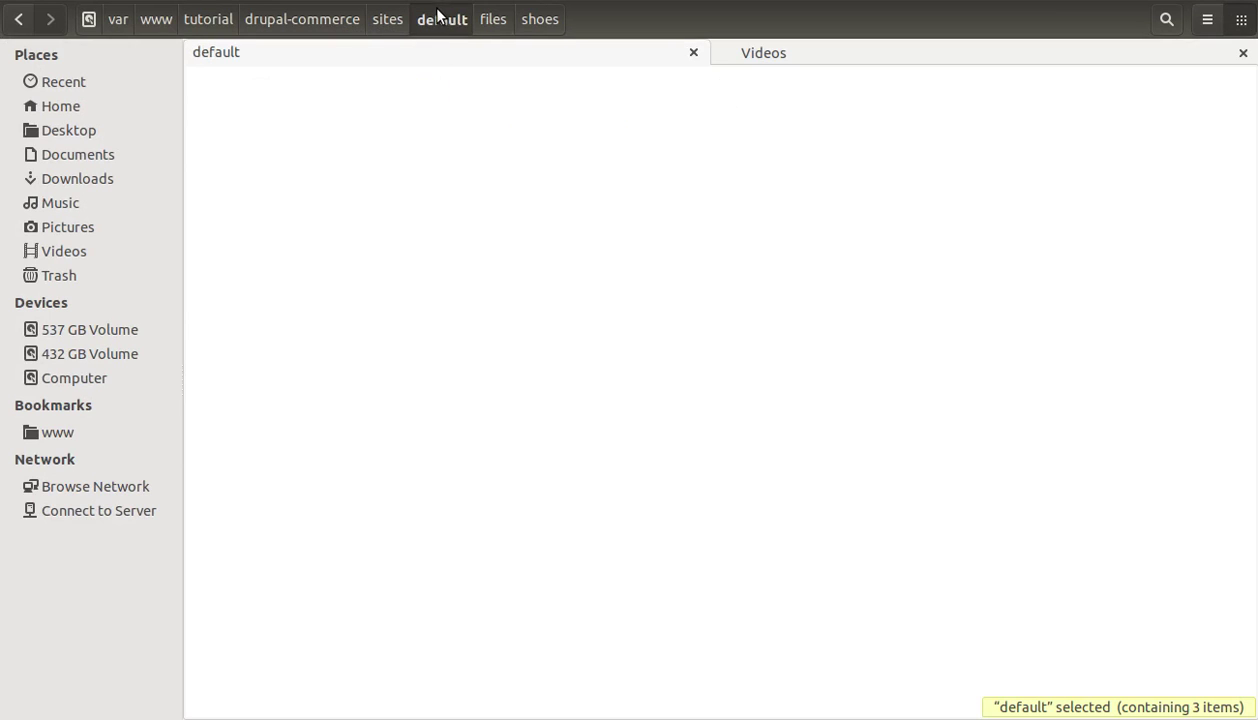
click(340, 20)
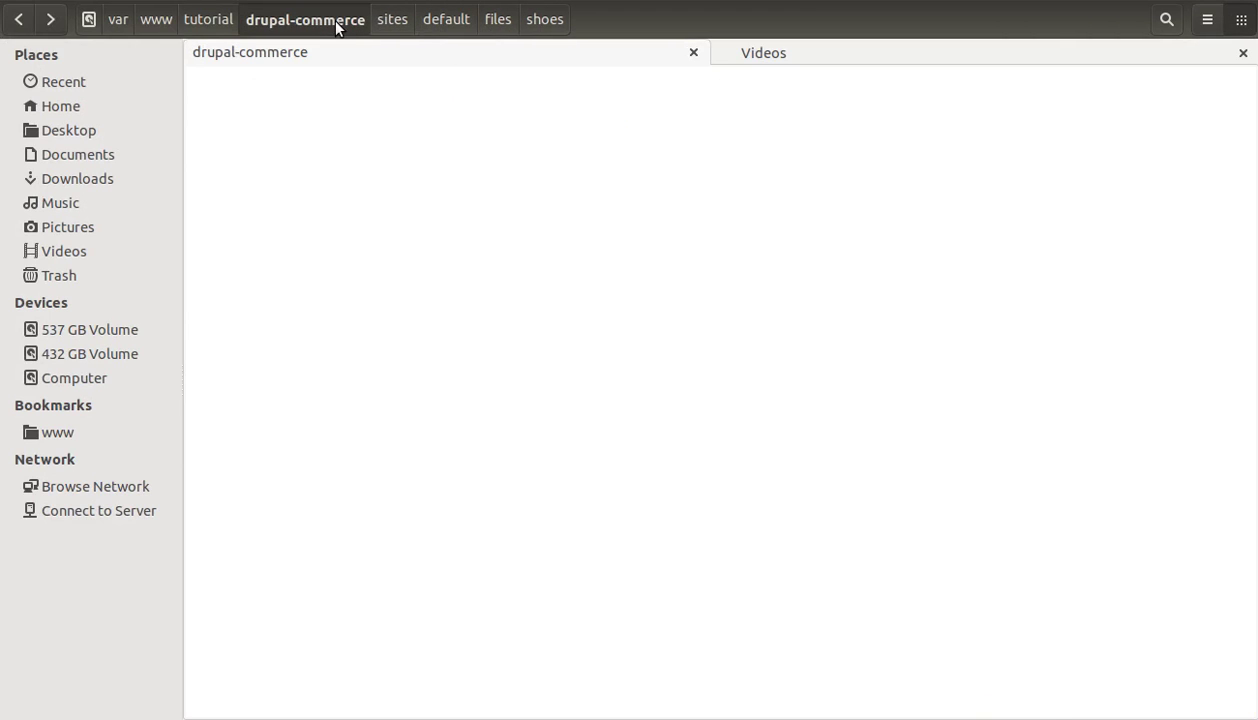
click(393, 20)
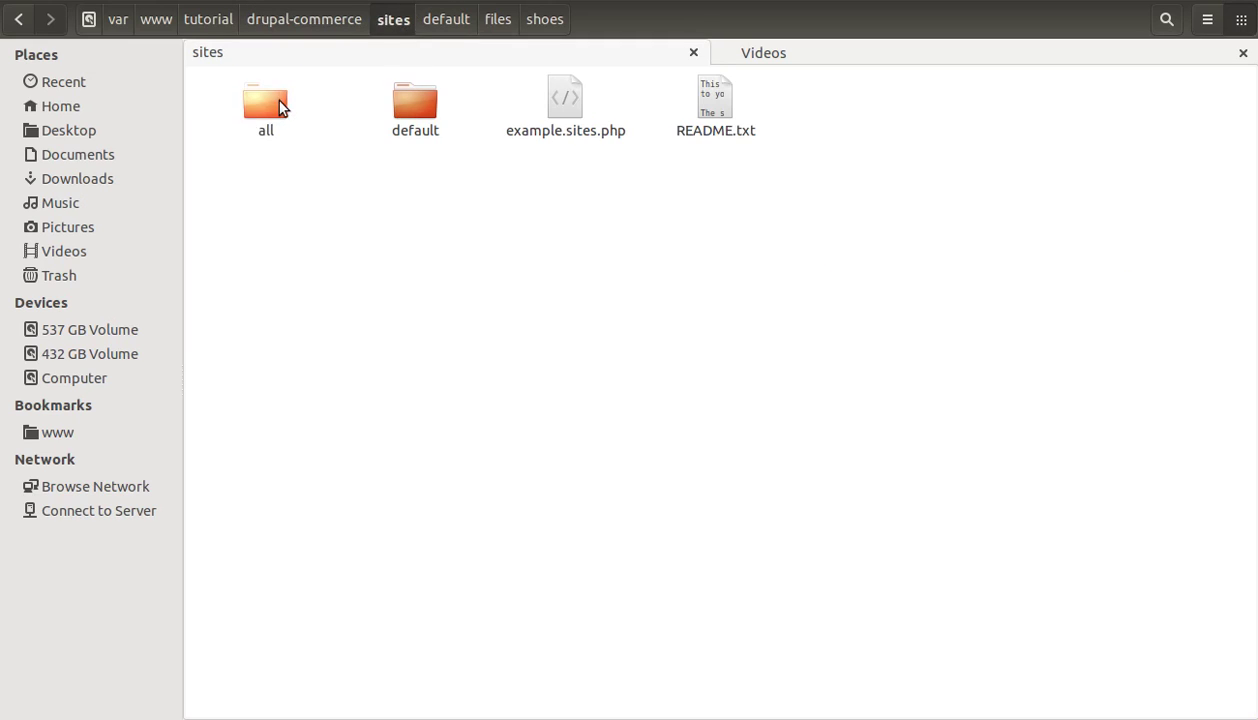
click(258, 107)
double_click(258, 107)
double_click(556, 118)
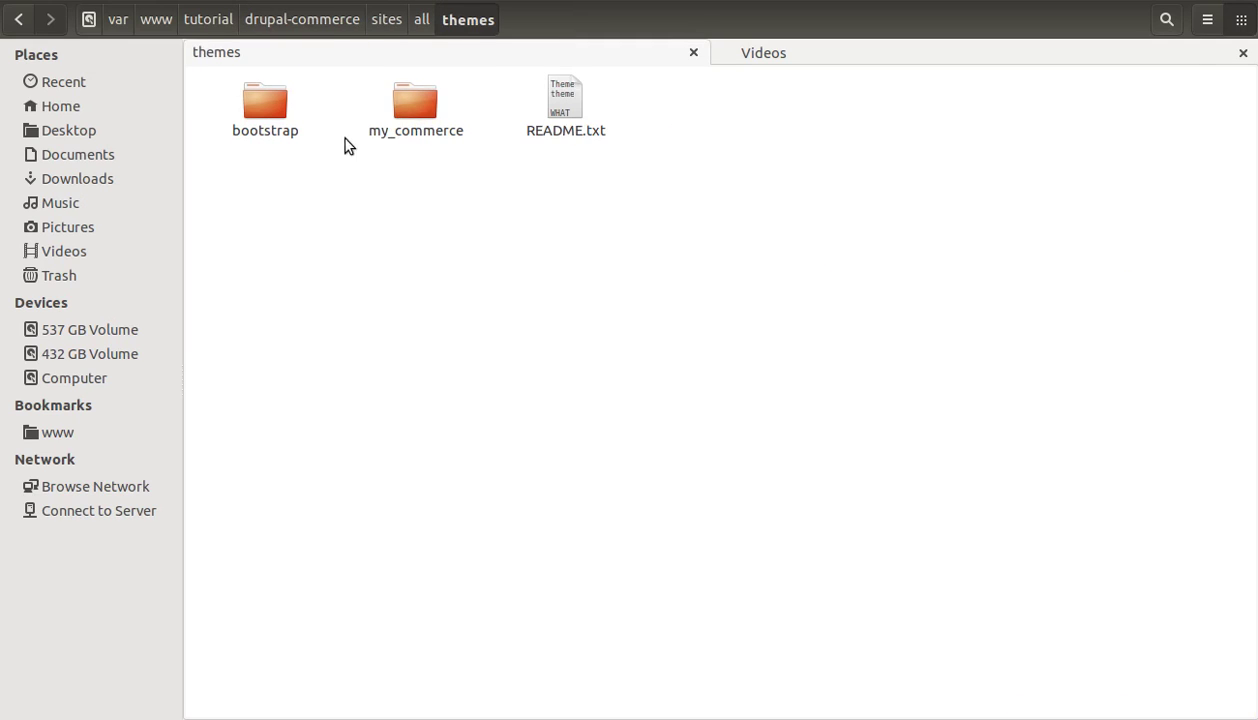
- Open style.css from the my_commerce theme's css folder in Geany, paste the copied catalog rules below the comment and save
double_click(415, 135)
double_click(290, 128)
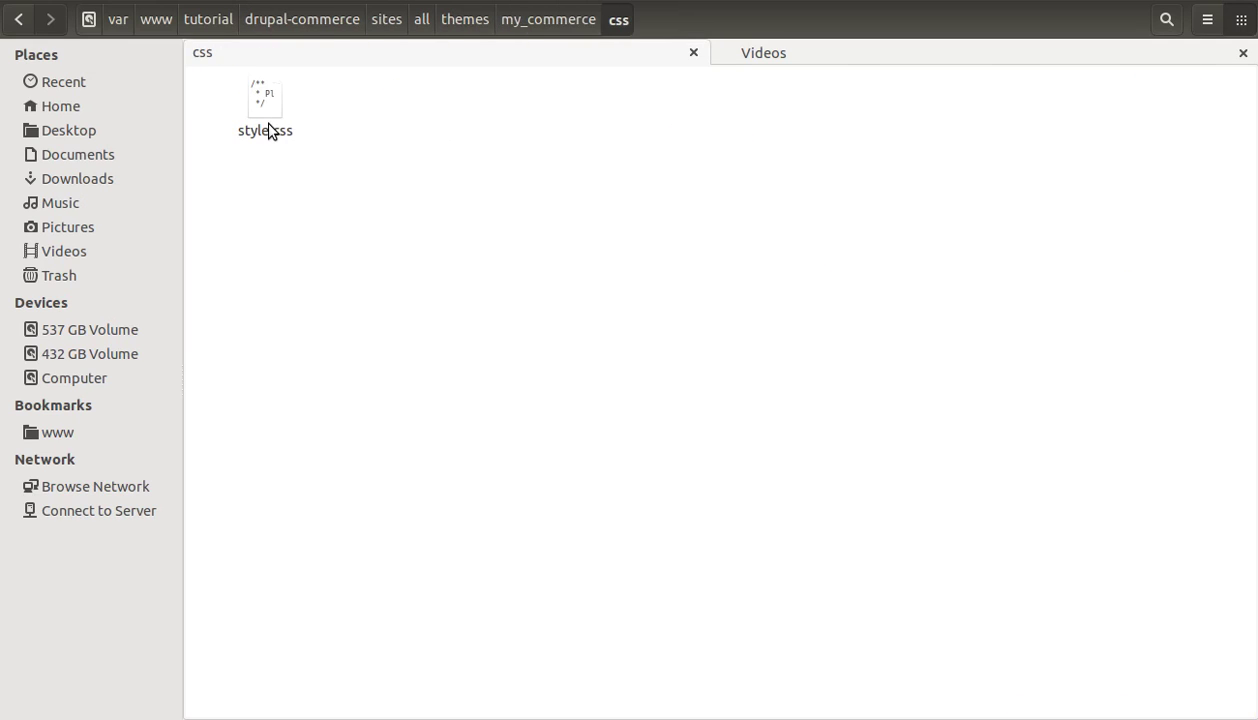
right_click(267, 112)
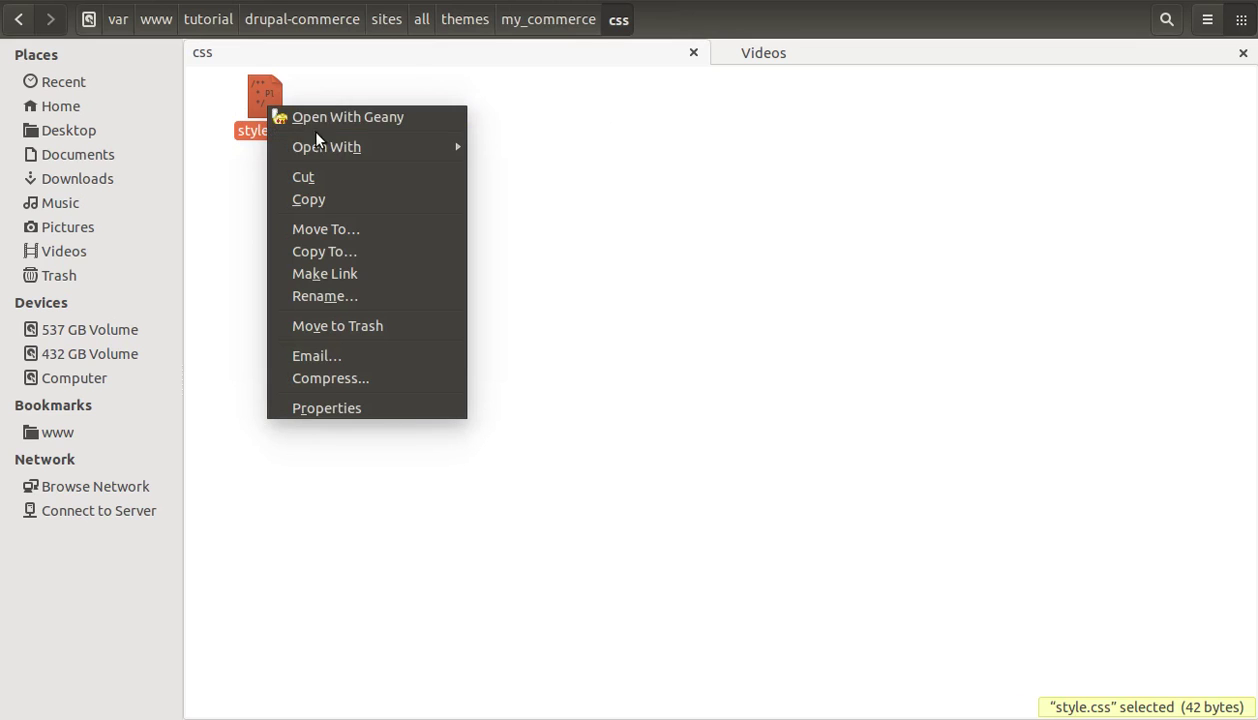
click(340, 118)
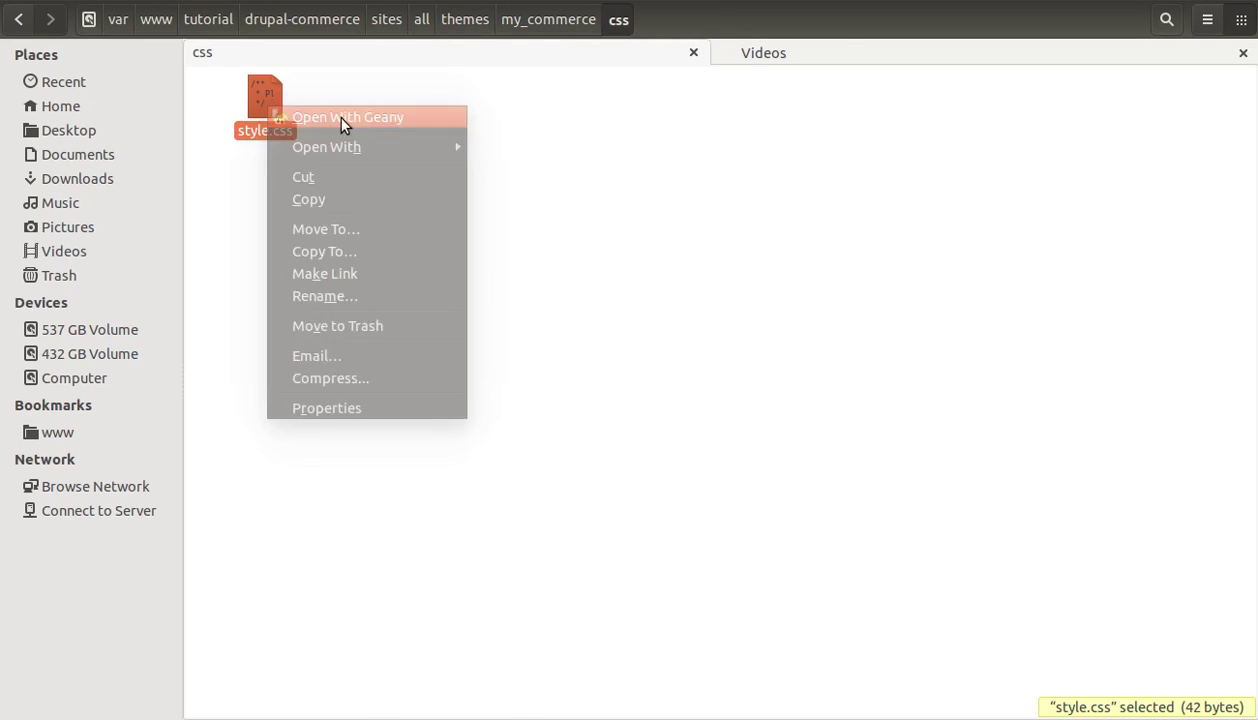
key(Return)
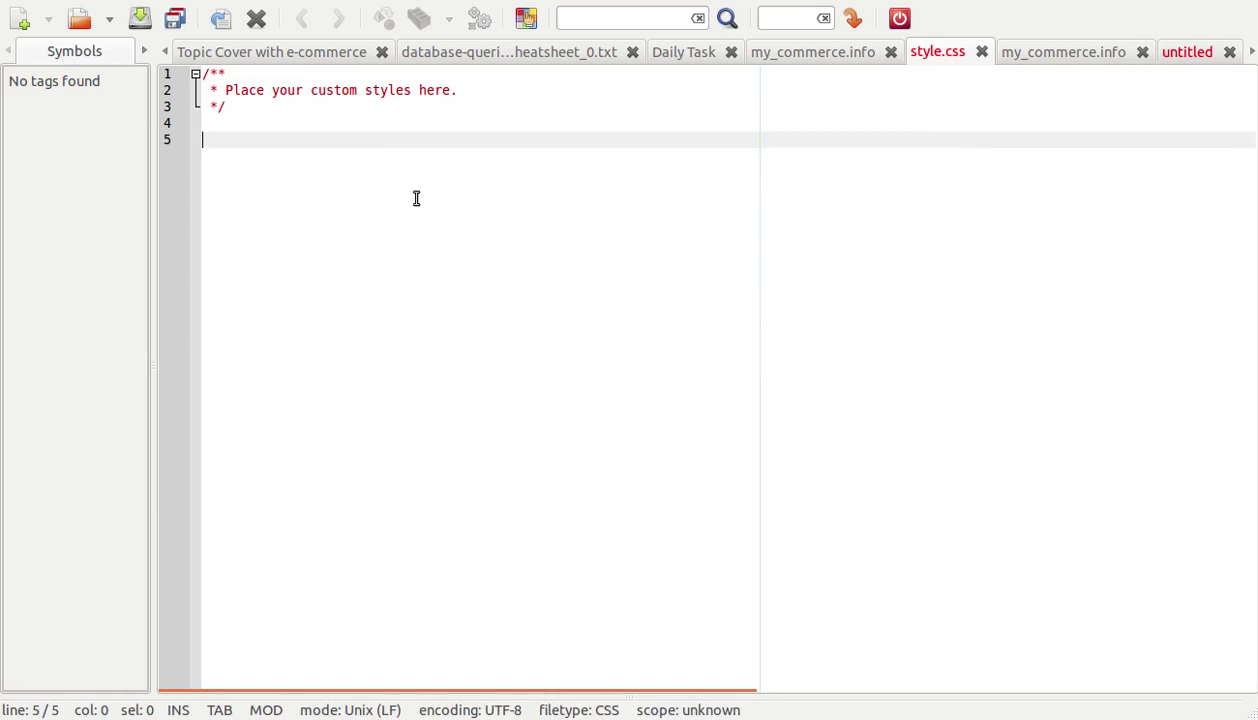
key(ctrl+v)
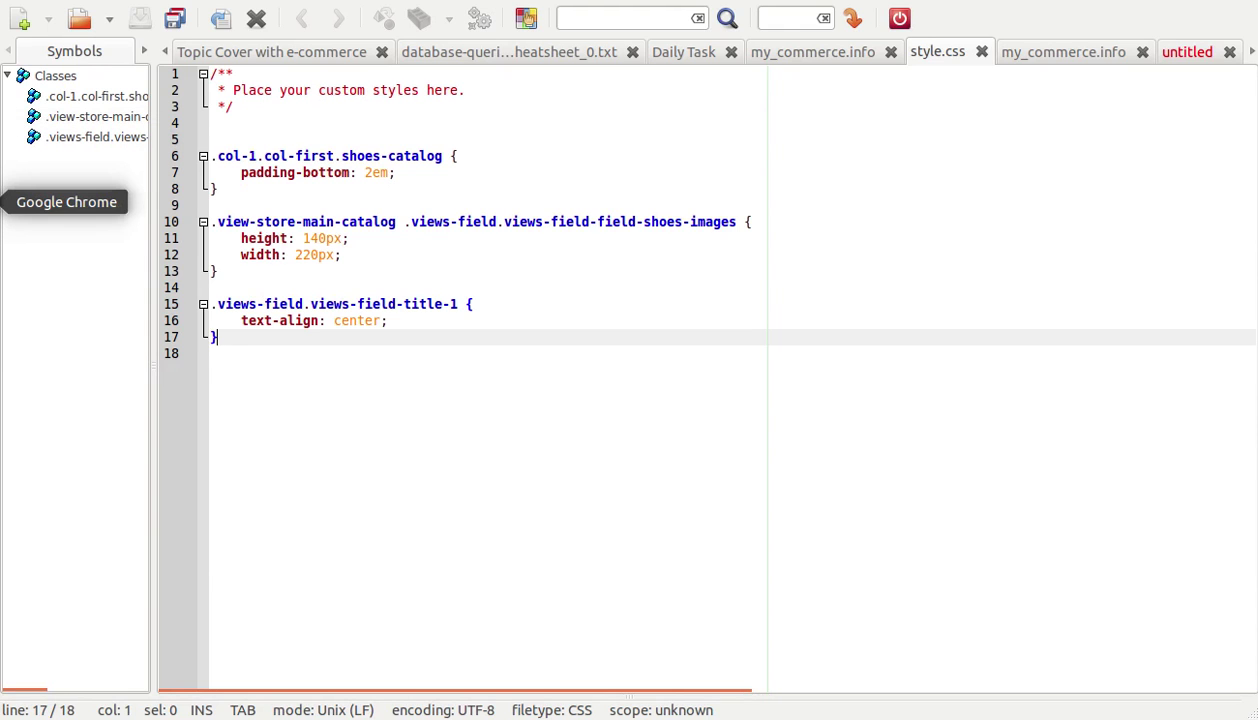
- Switch to Firefox, inspect the Puma product's table cell with Firebug and reload the page to check its styles
key(alt+Tab)
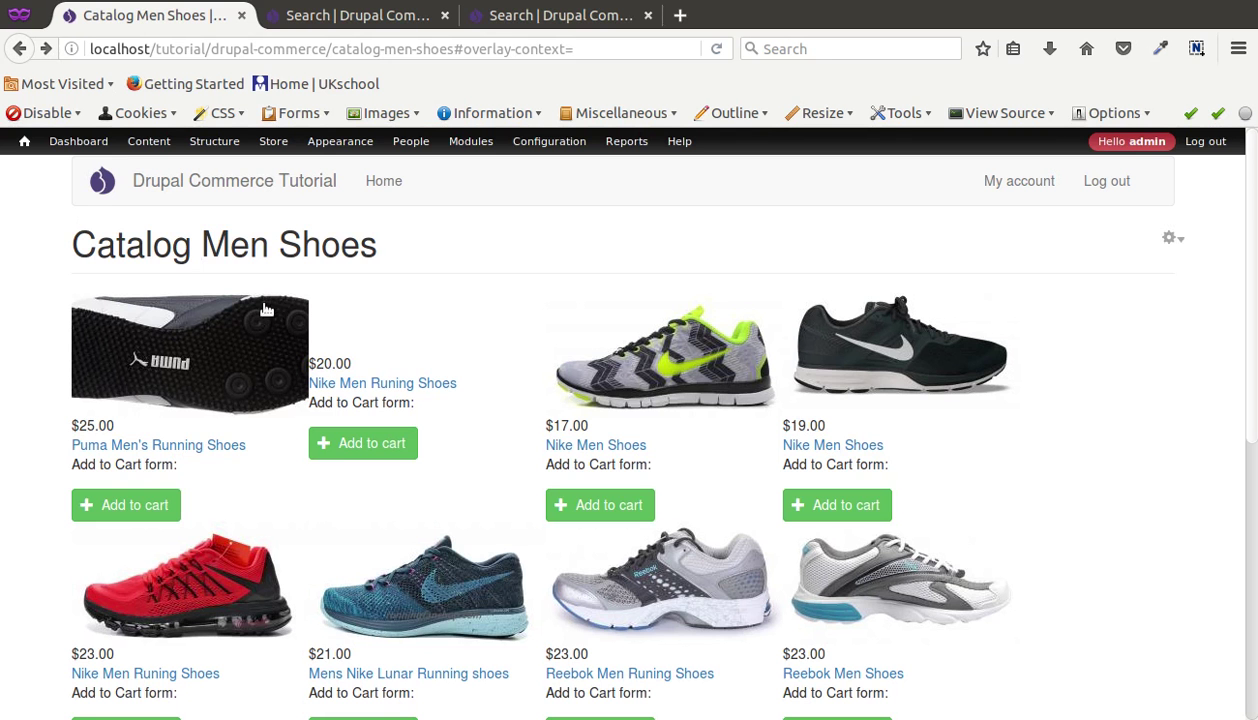
right_click(202, 294)
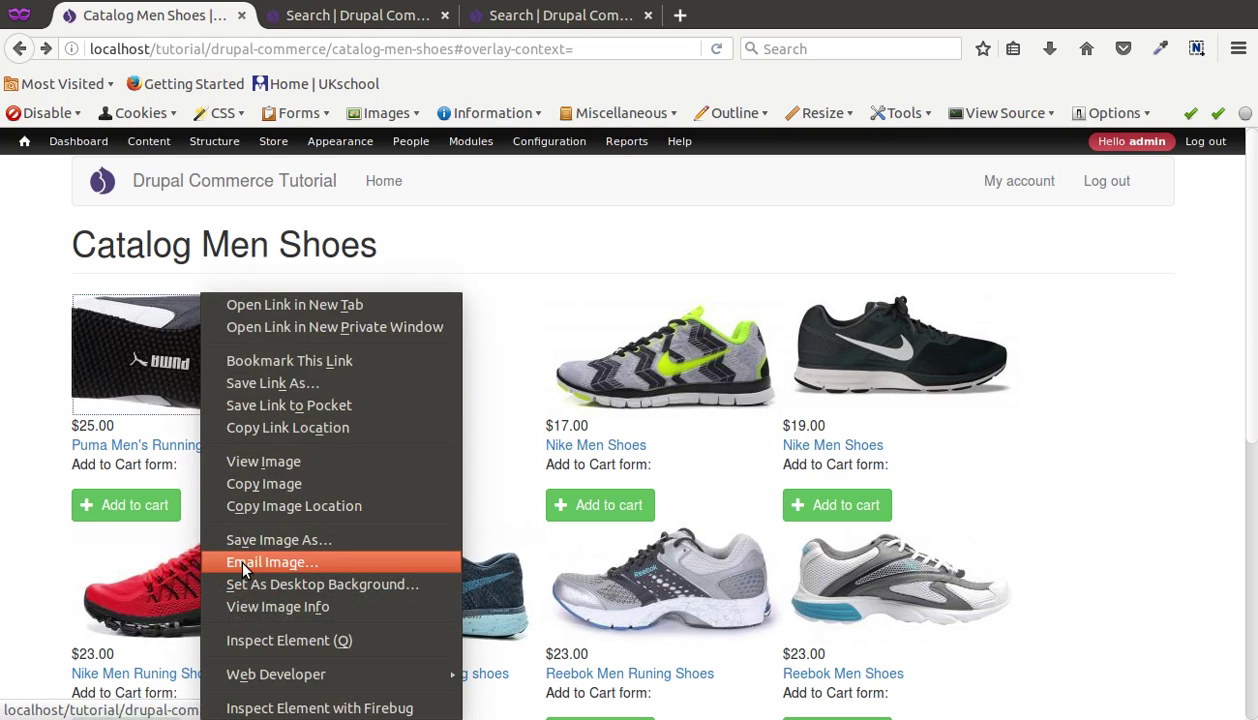
click(255, 707)
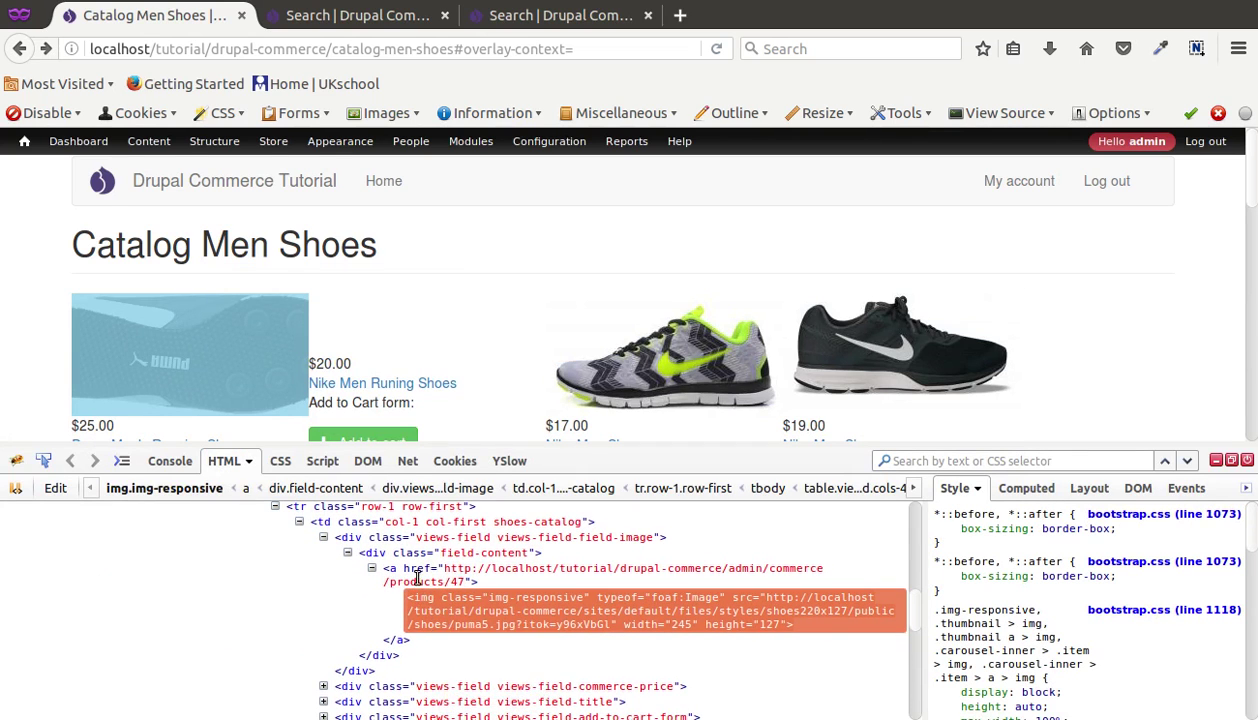
click(328, 522)
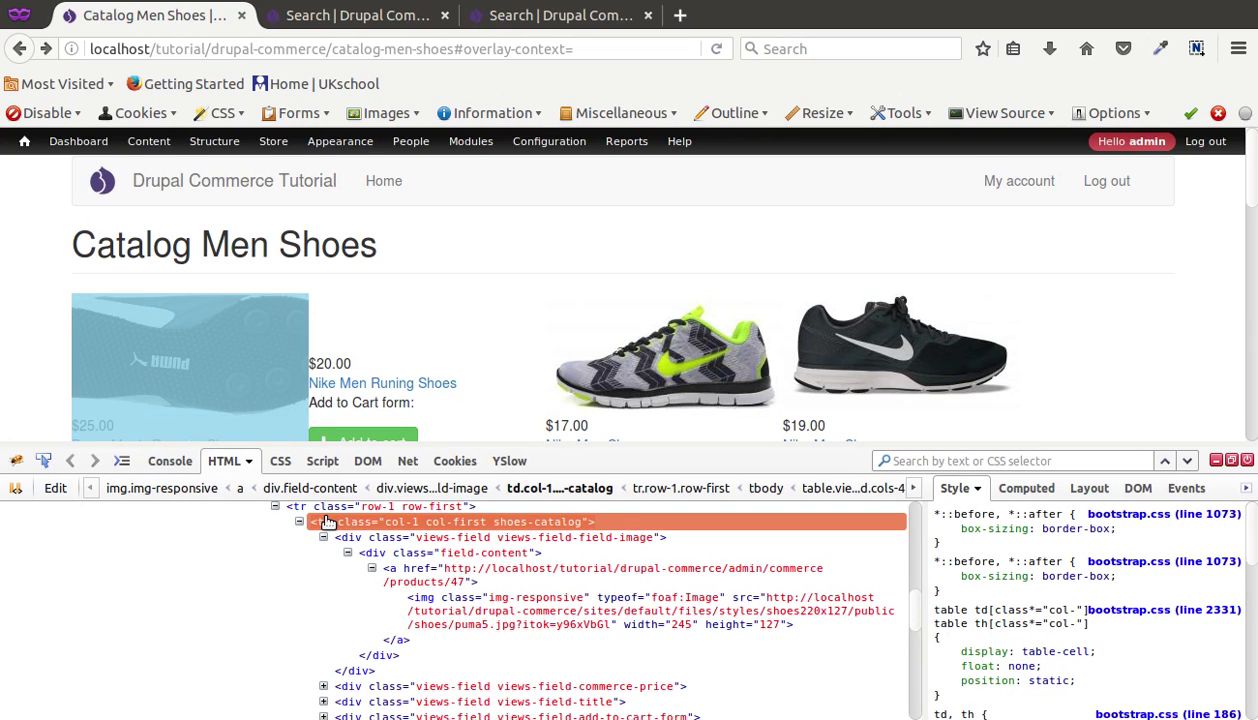
key(F5)
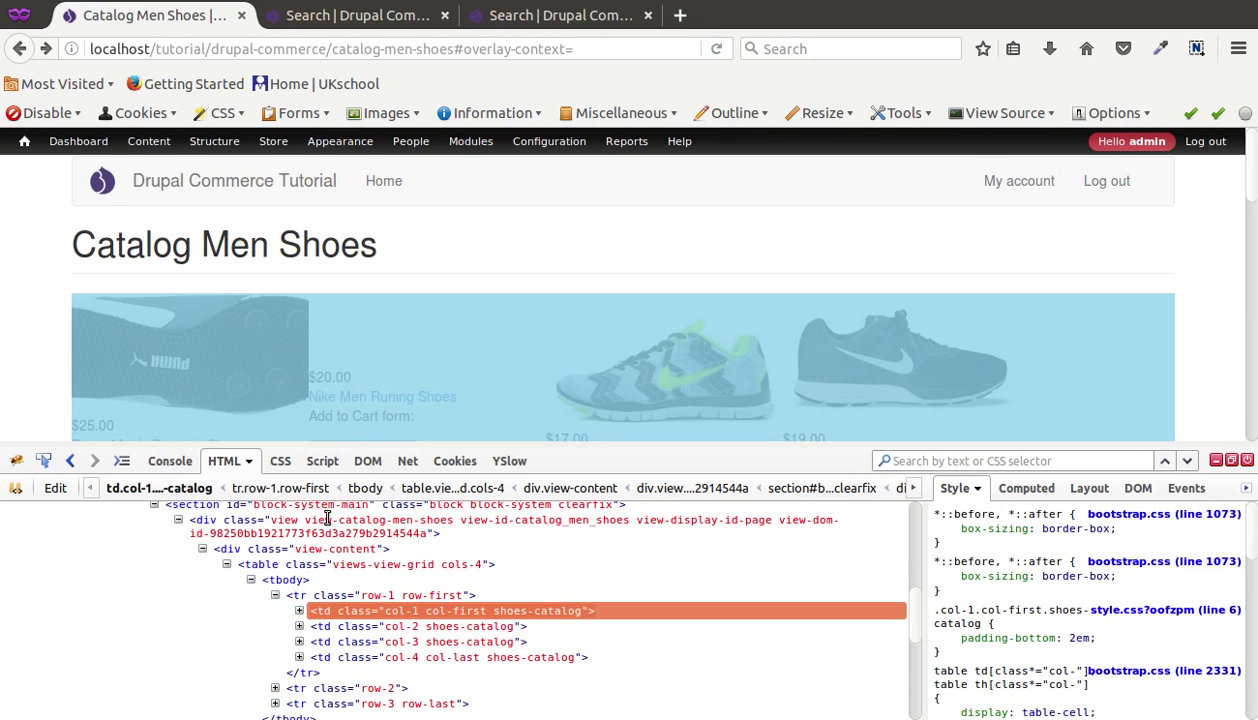
- Copy the class name view-catalog-men-shoes from the view's wrapper div in the inspected HTML
click(337, 519)
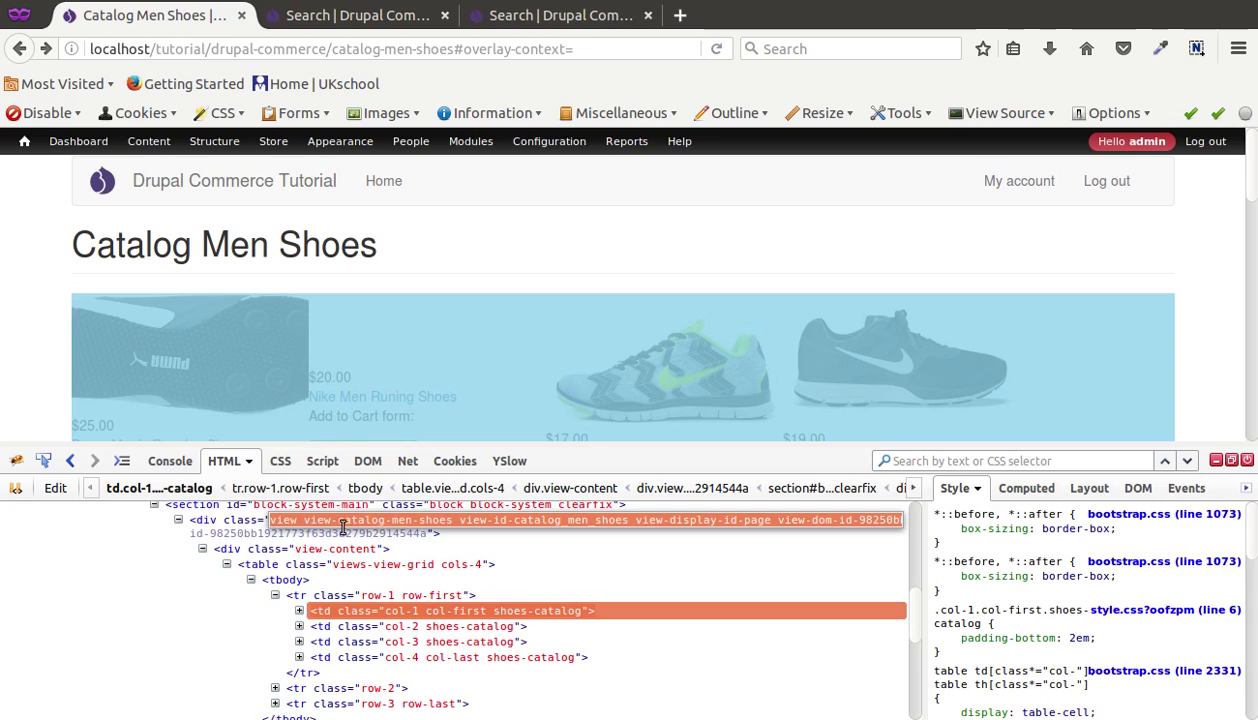
click(335, 519)
double_click(316, 520)
drag(349, 522, 453, 518)
key(ctrl+c)
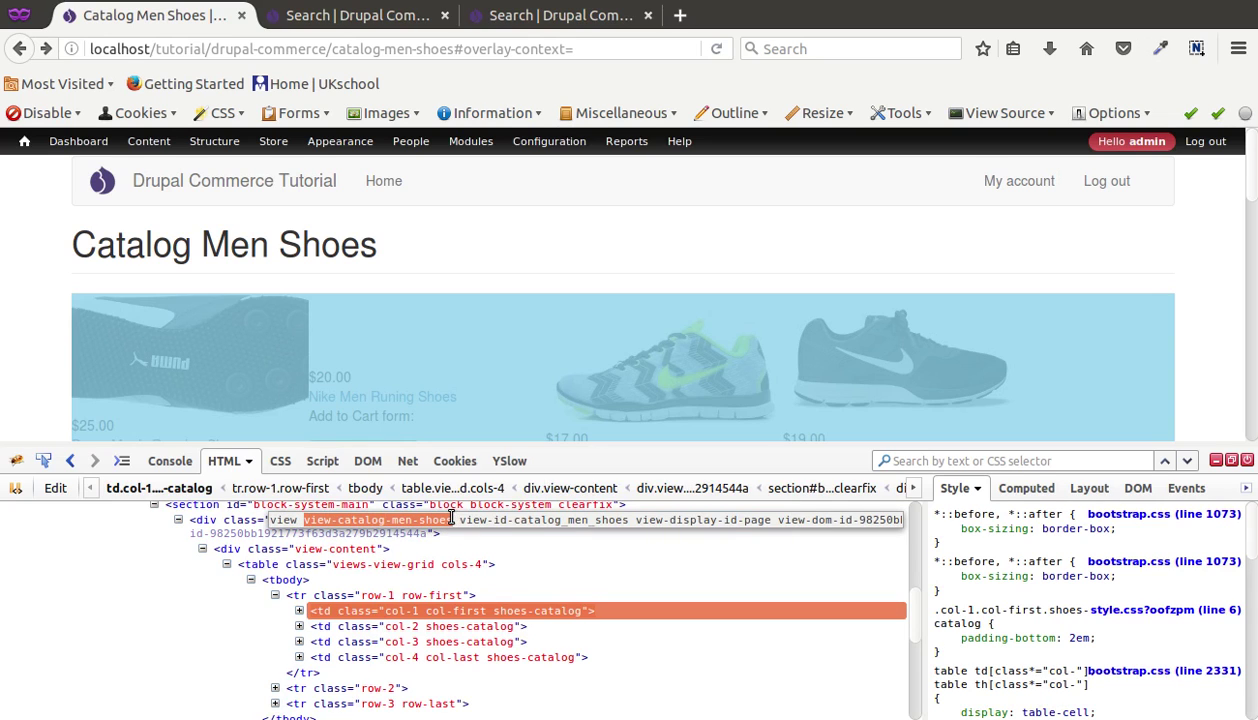
- In Geany, replace view-store-main-catalog with view-catalog-men-shoes in the style.css image rule and save the file
key(alt+Tab)
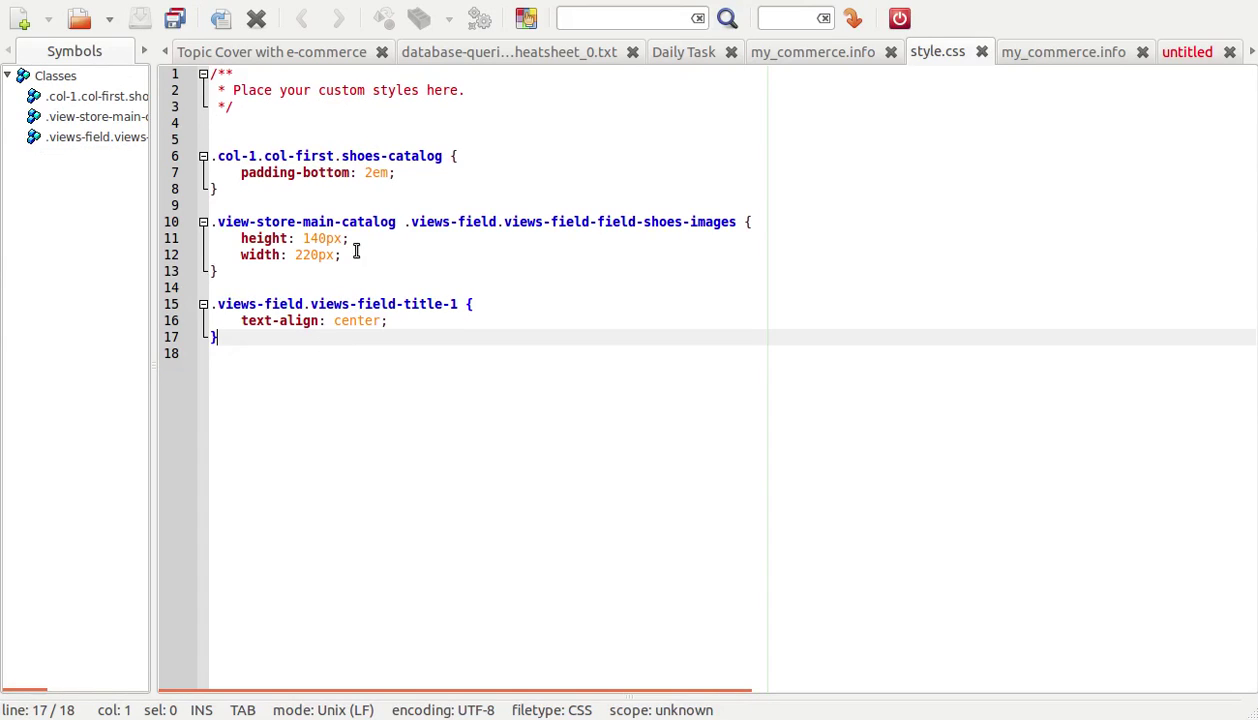
drag(398, 221, 216, 221)
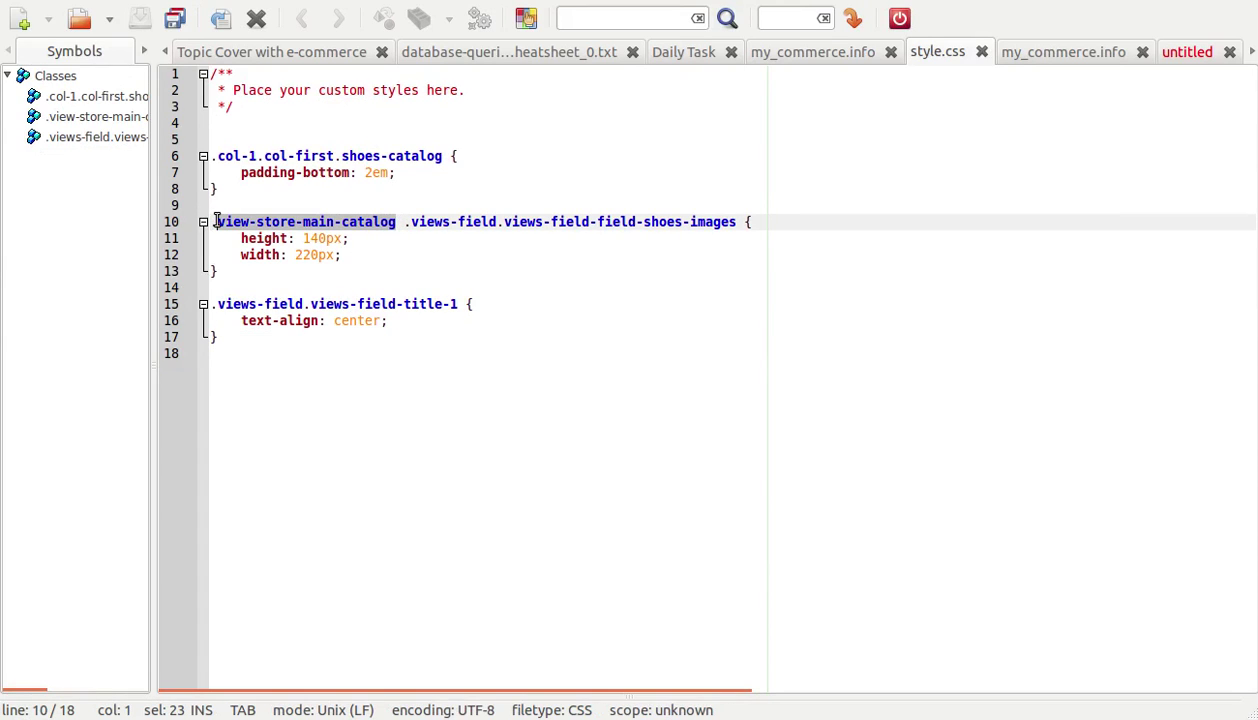
key(ctrl+v)
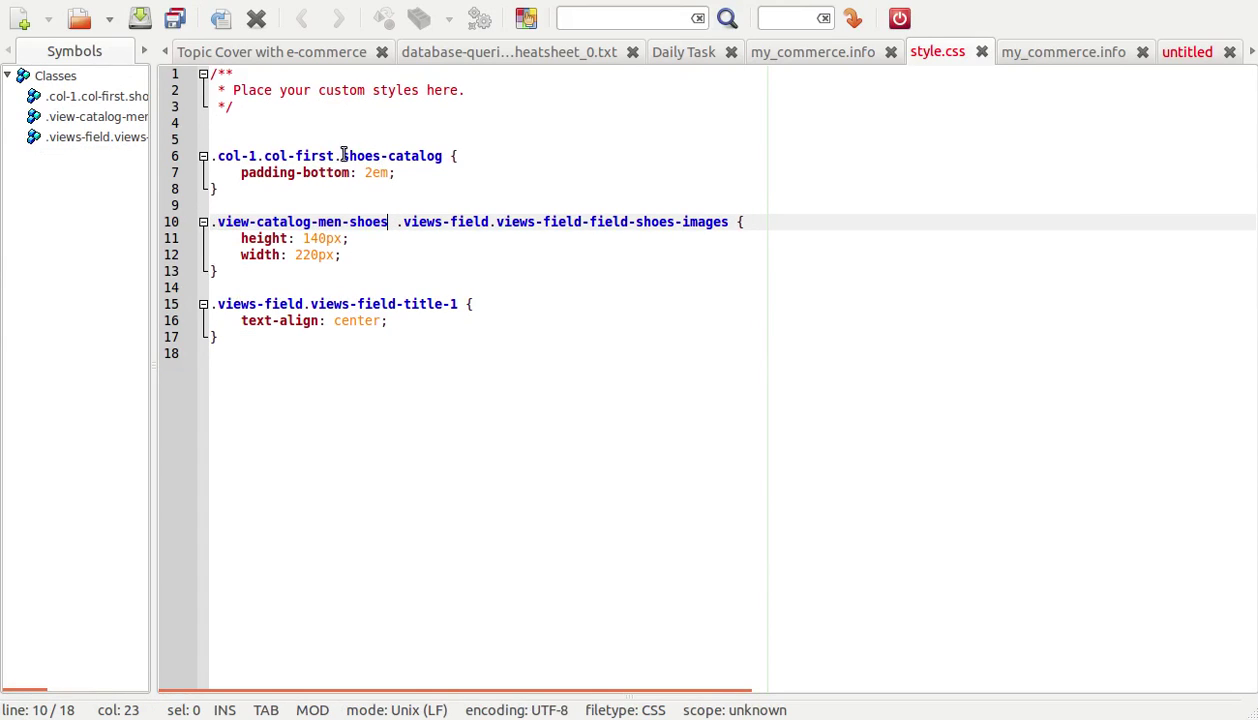
key(ctrl+s)
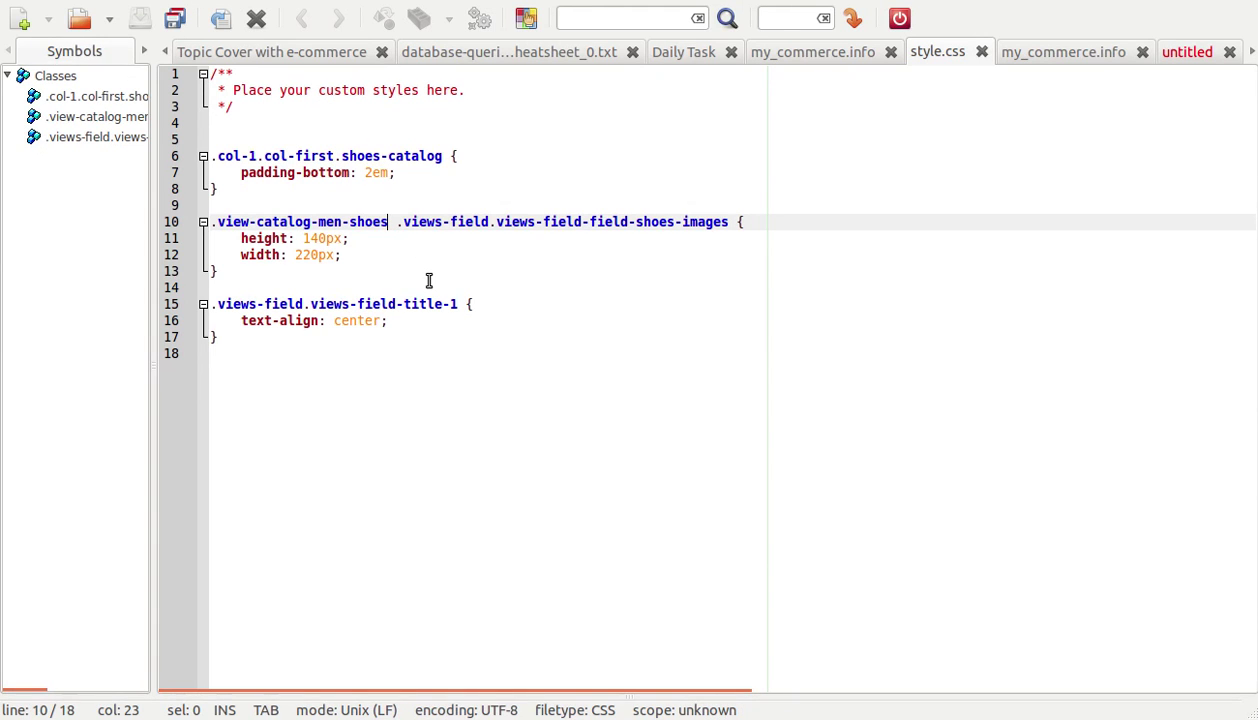
- Return to Firefox, flush all Drupal caches, close Firebug and check the spacing of the product grid
key(alt+Tab)
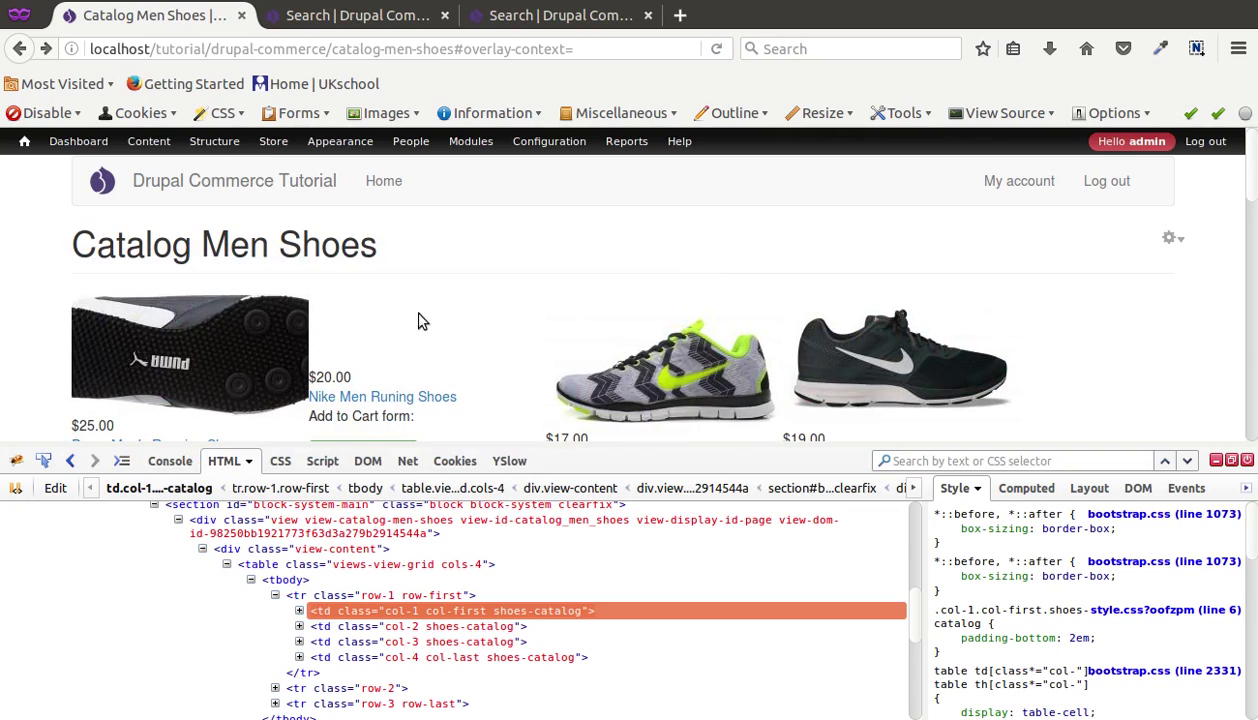
mouse_move(24, 141)
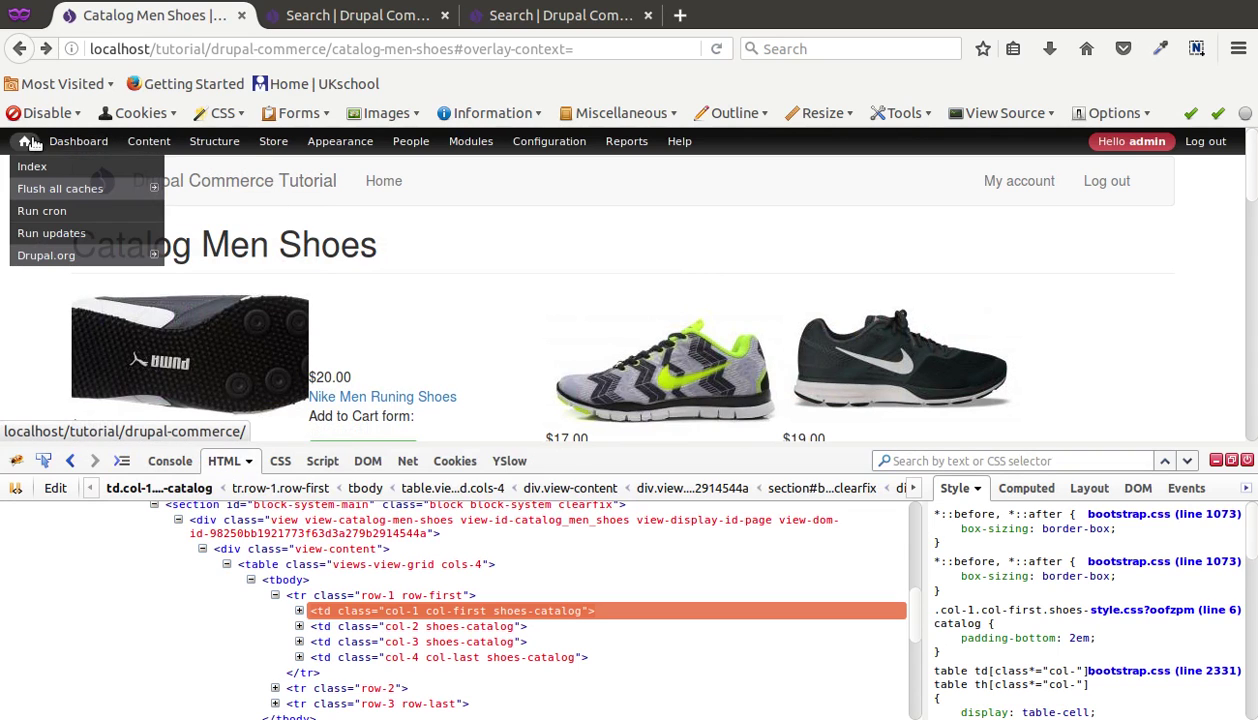
click(60, 188)
click(1218, 460)
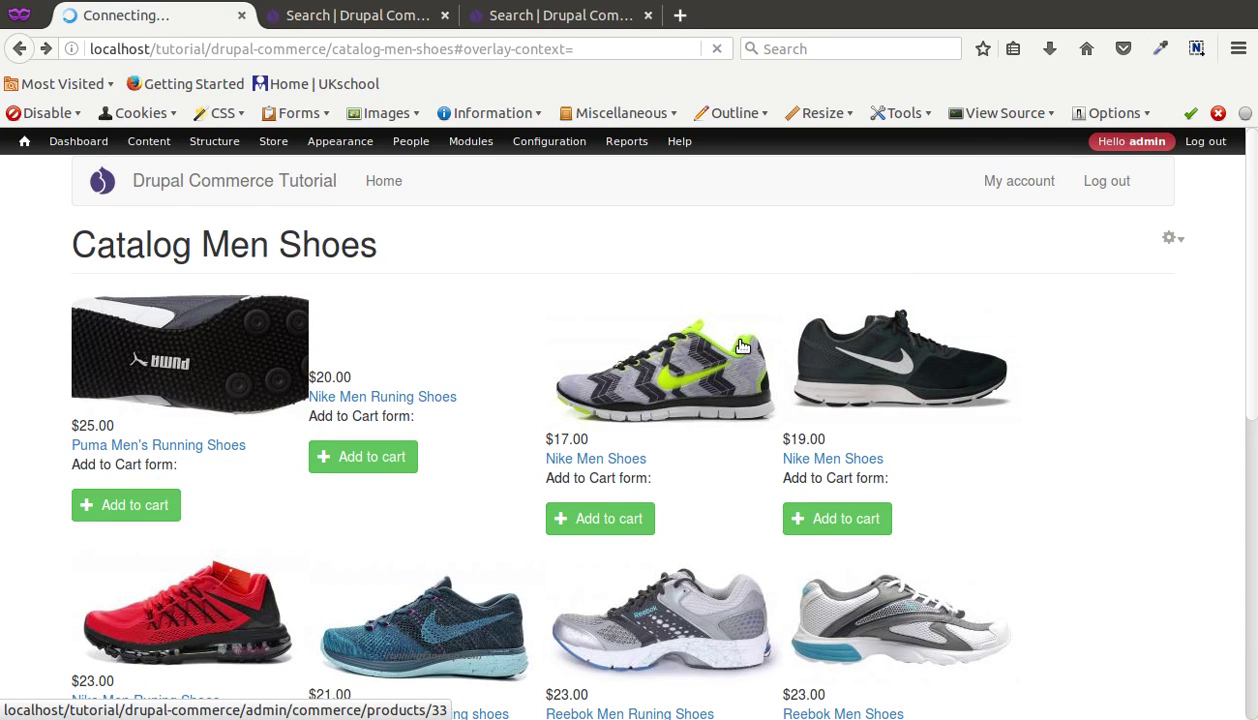
scroll(742, 346, down, 3)
scroll(742, 346, up, 2)
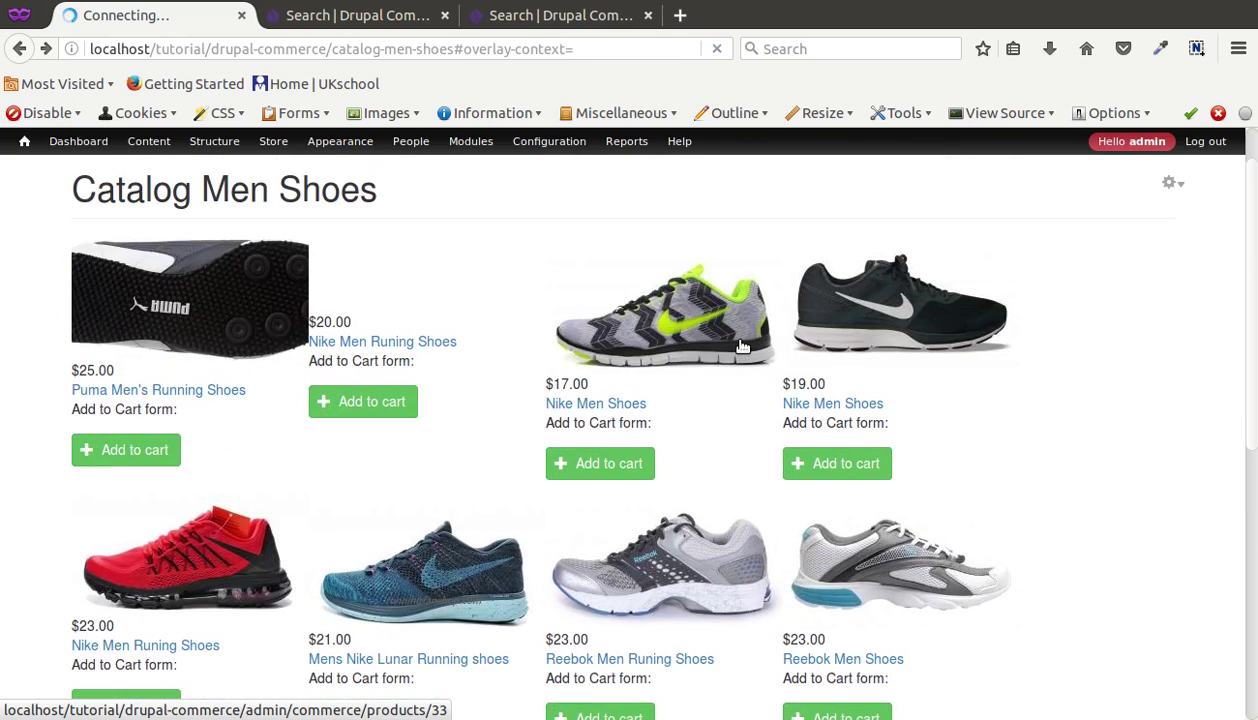
- Check the local product grid, then switch to Chrome and inspect the first product image on the reference Store Main Catalog Men Shoes page
scroll(237, 376, down, 3)
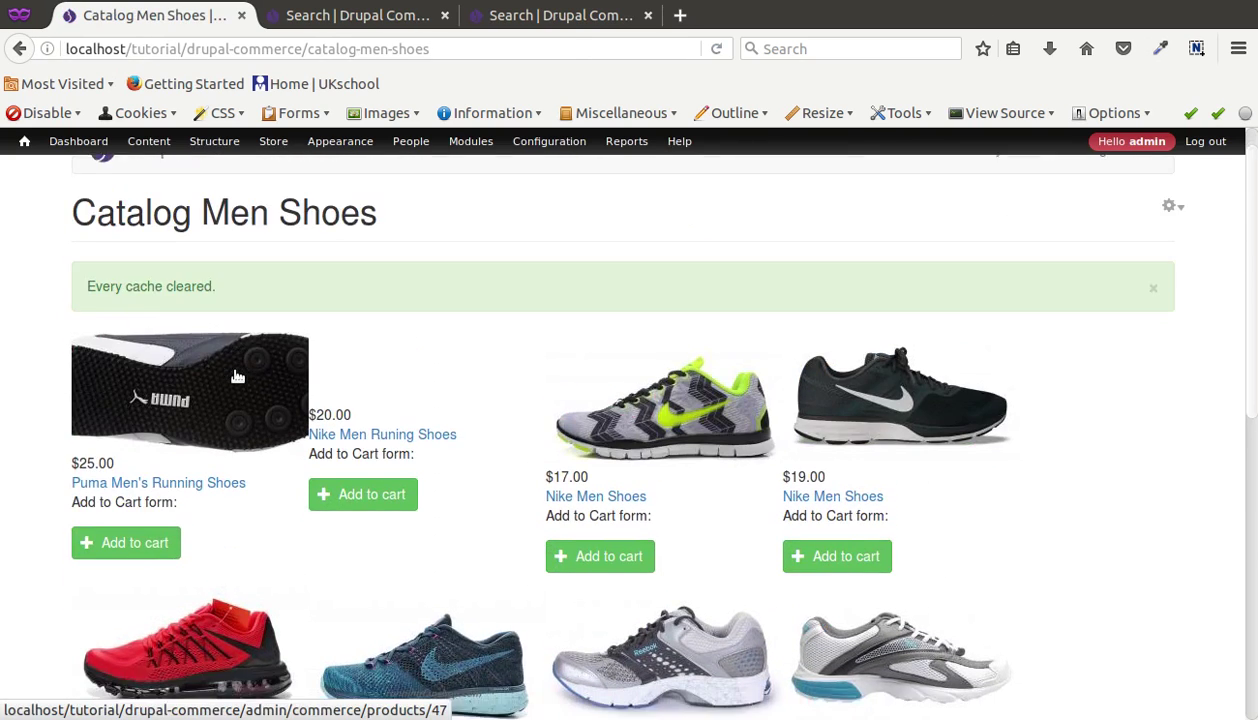
scroll(237, 376, down, 4)
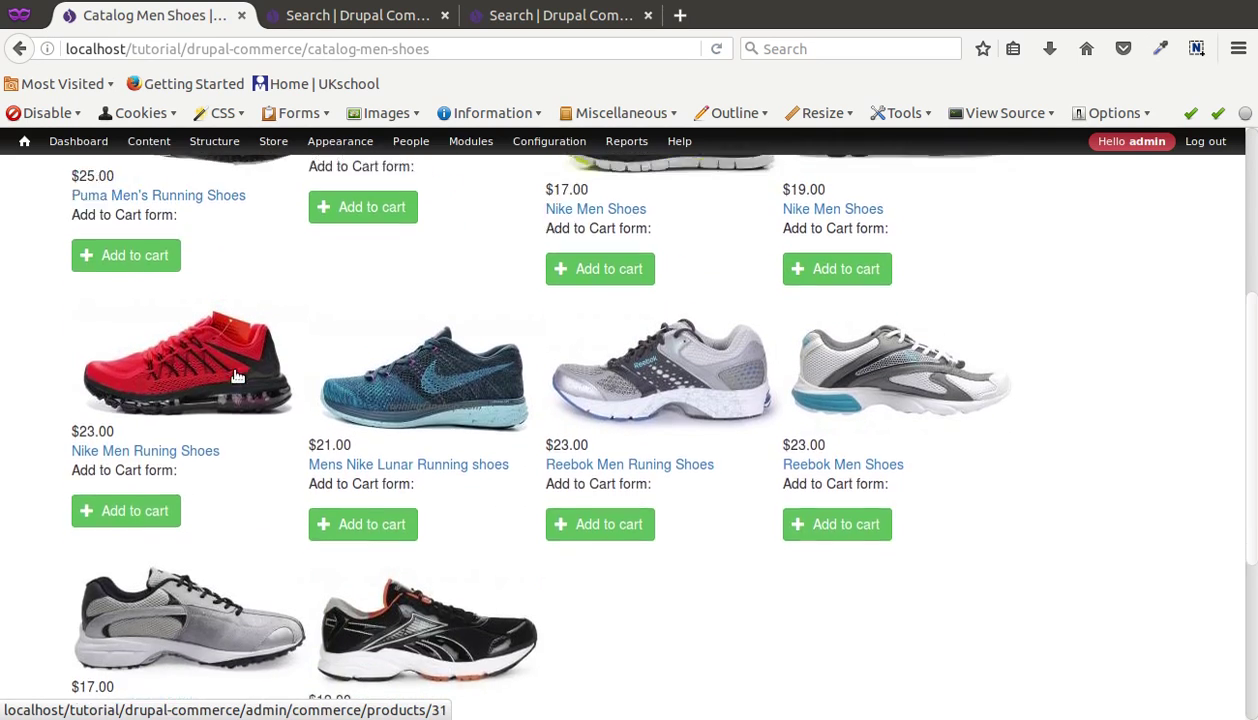
scroll(237, 376, up, 4)
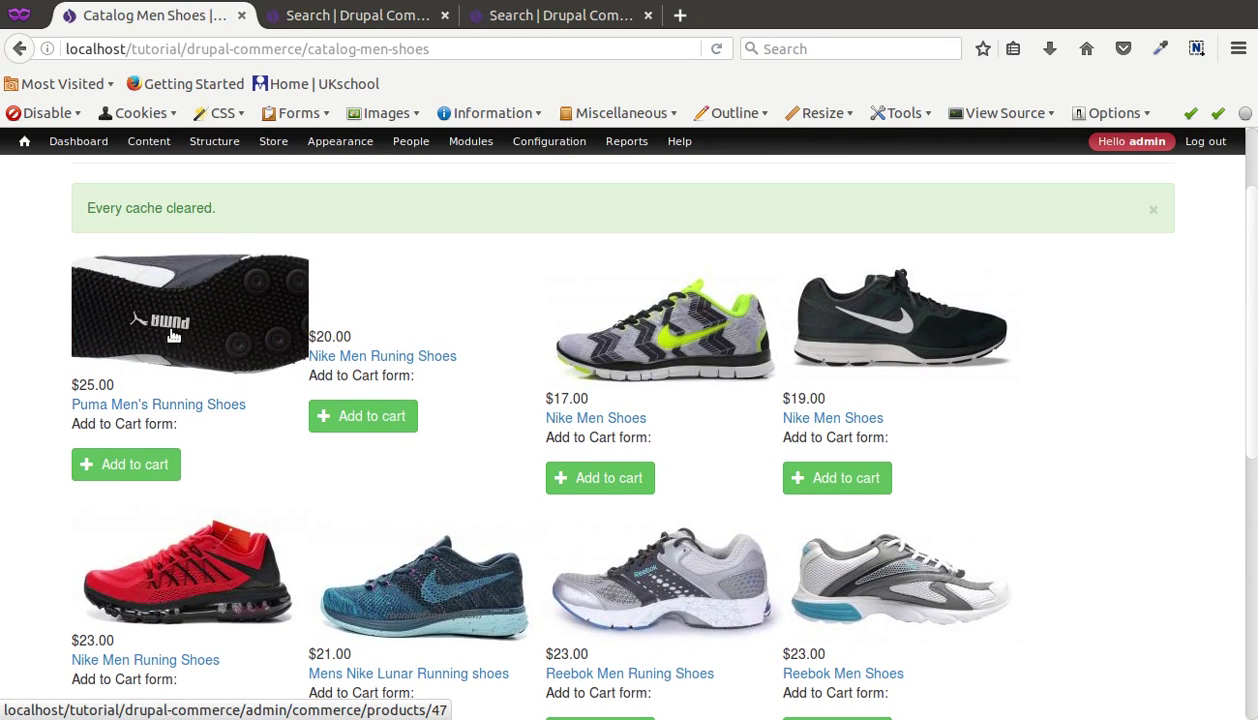
key(alt+Tab)
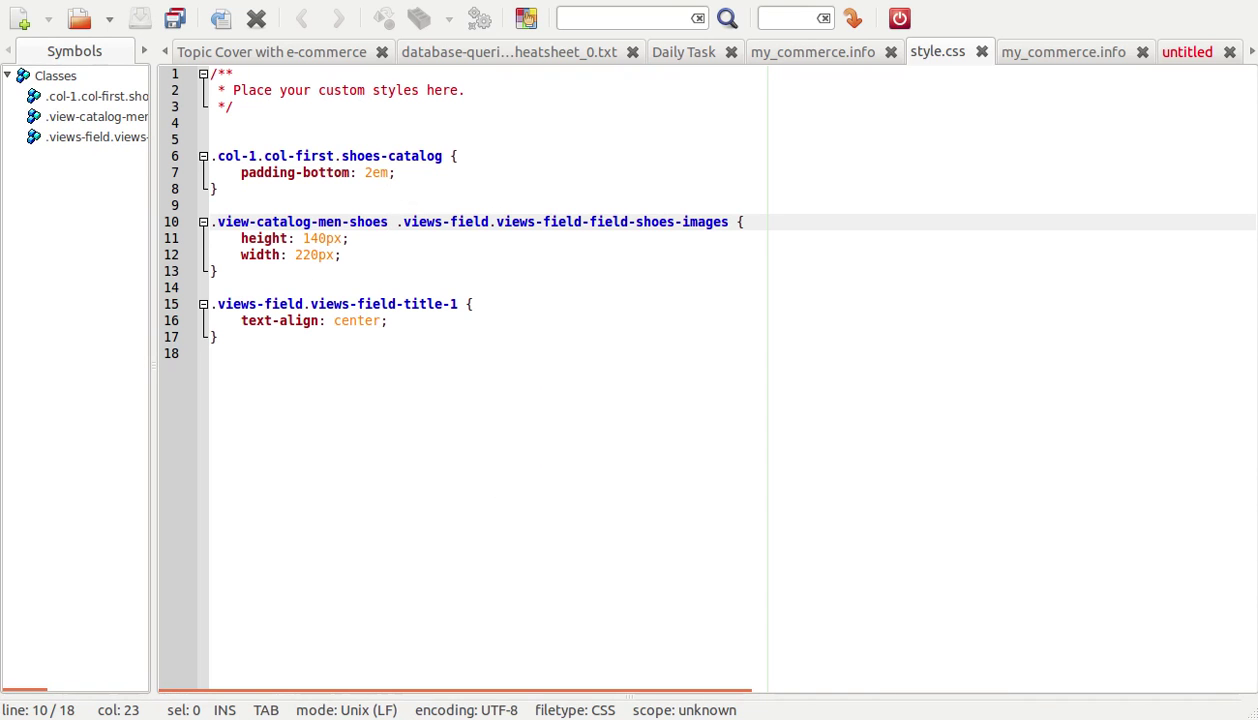
key(alt+Tab)
right_click(220, 330)
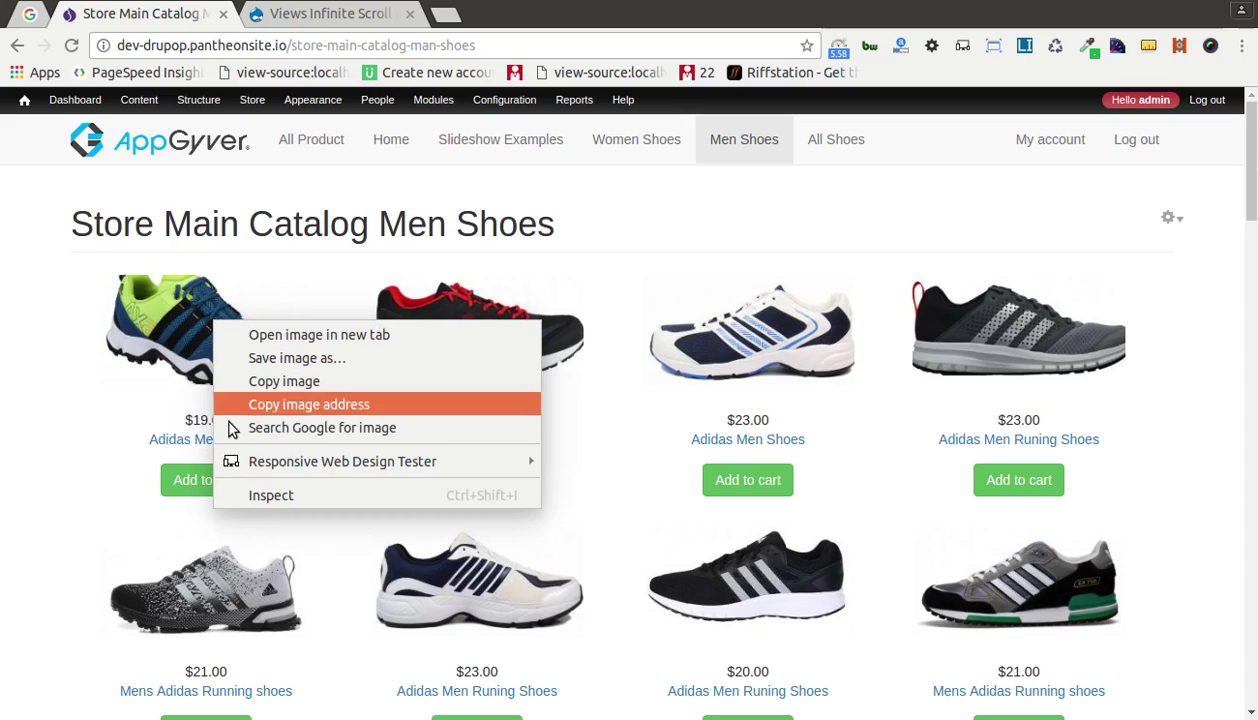
click(271, 493)
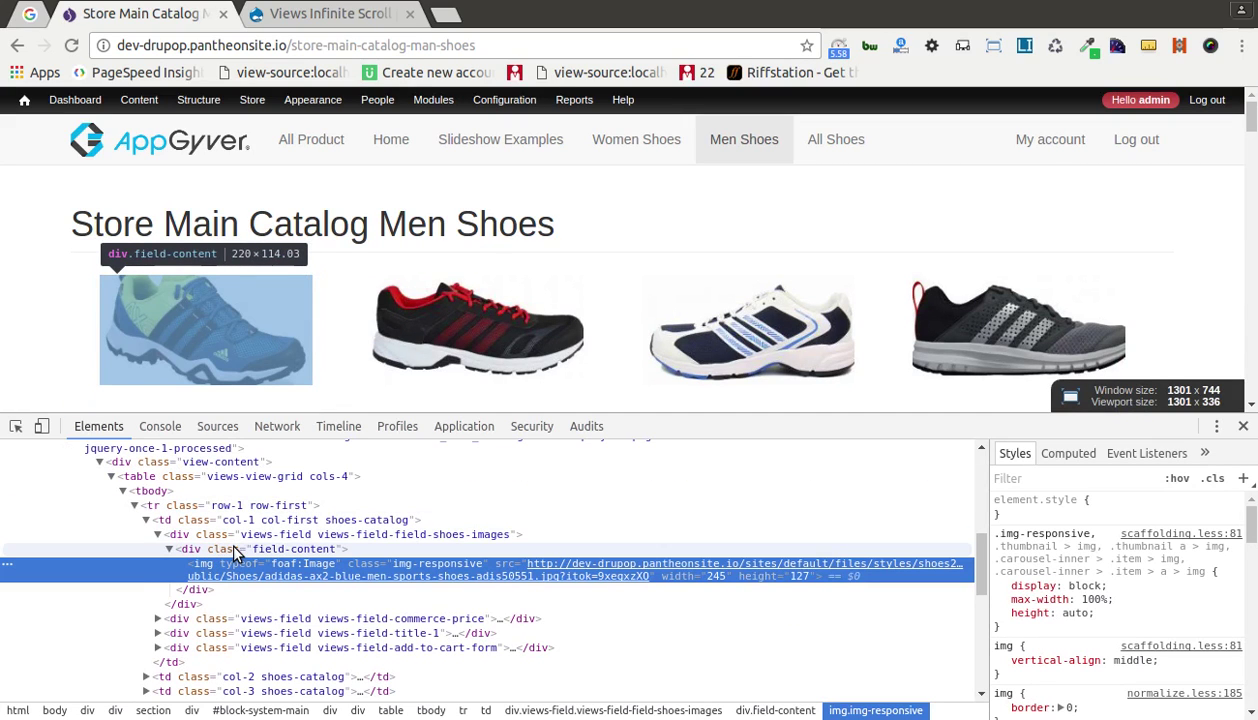
- Examine the style rules of the first product's image field, its row and its td.col-1.col-first.shoes-catalog cell
click(175, 537)
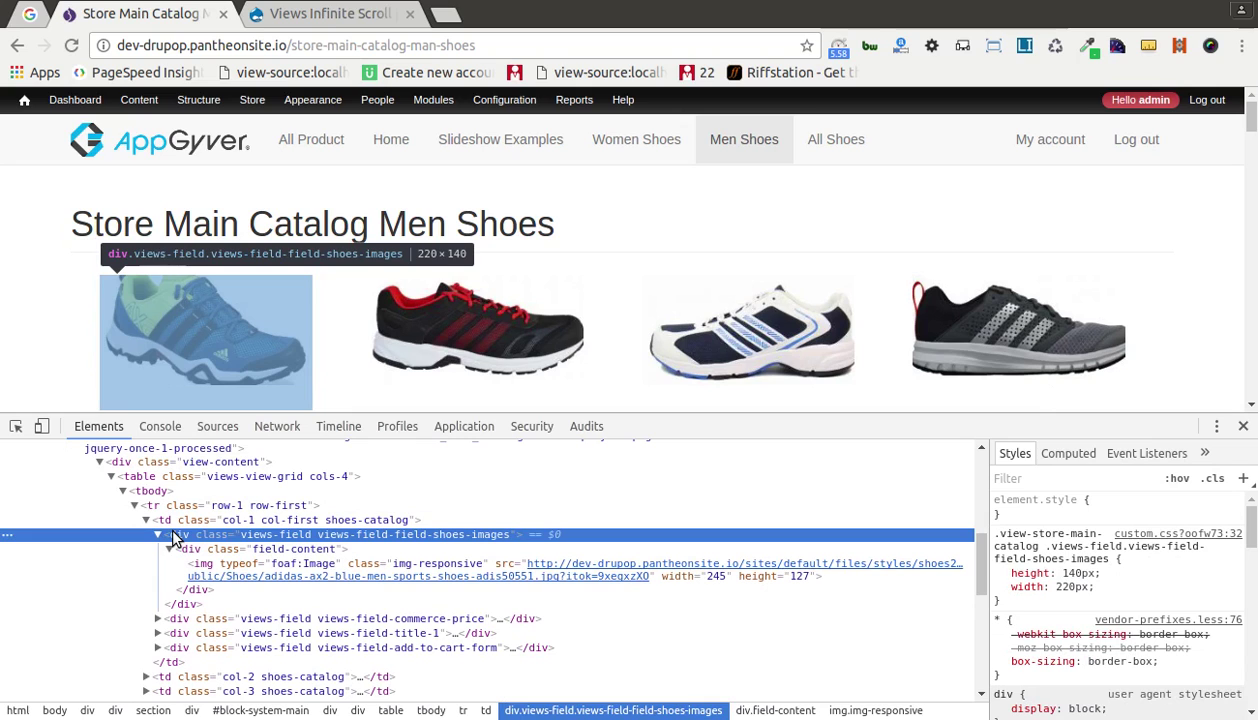
click(170, 507)
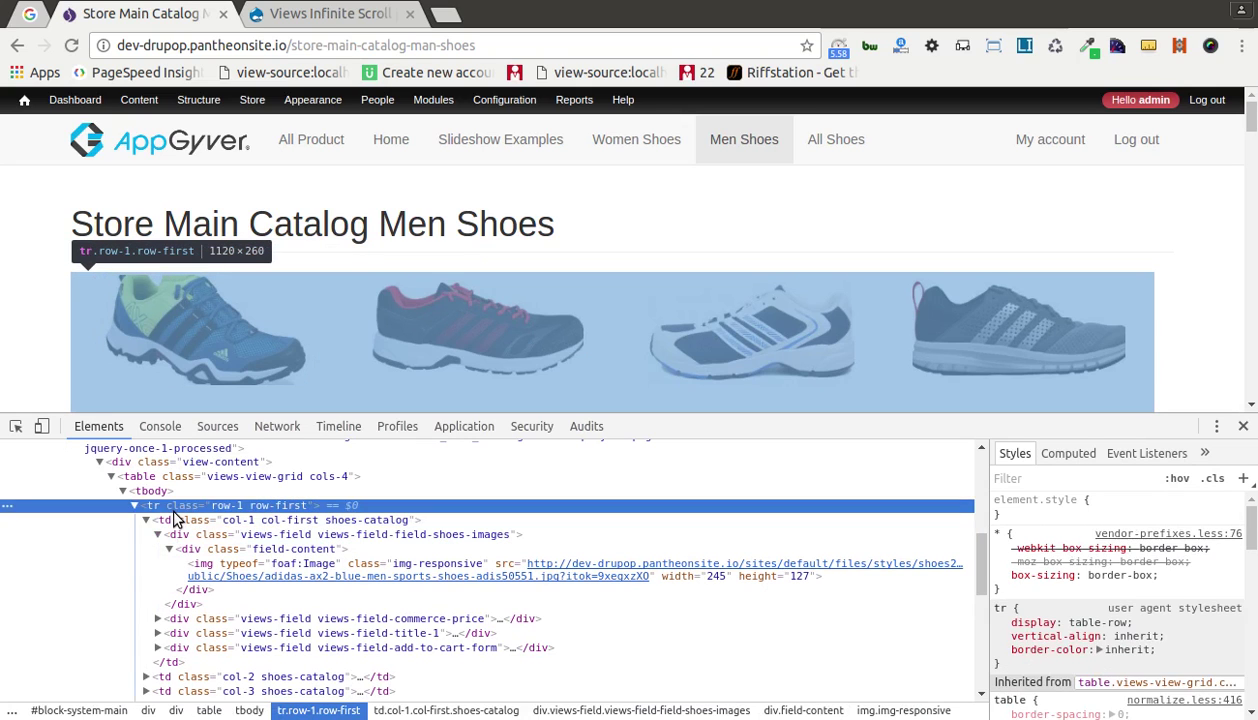
click(176, 521)
scroll(1040, 540, down, 2)
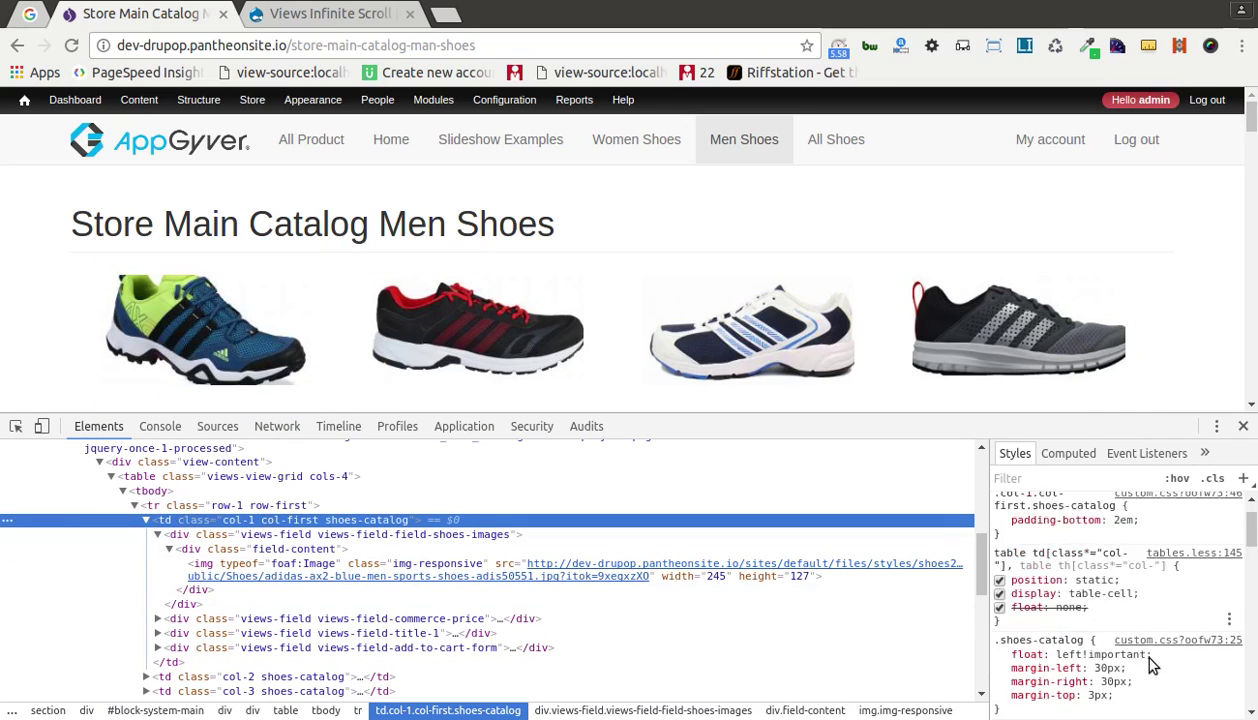
scroll(1152, 666, up, 2)
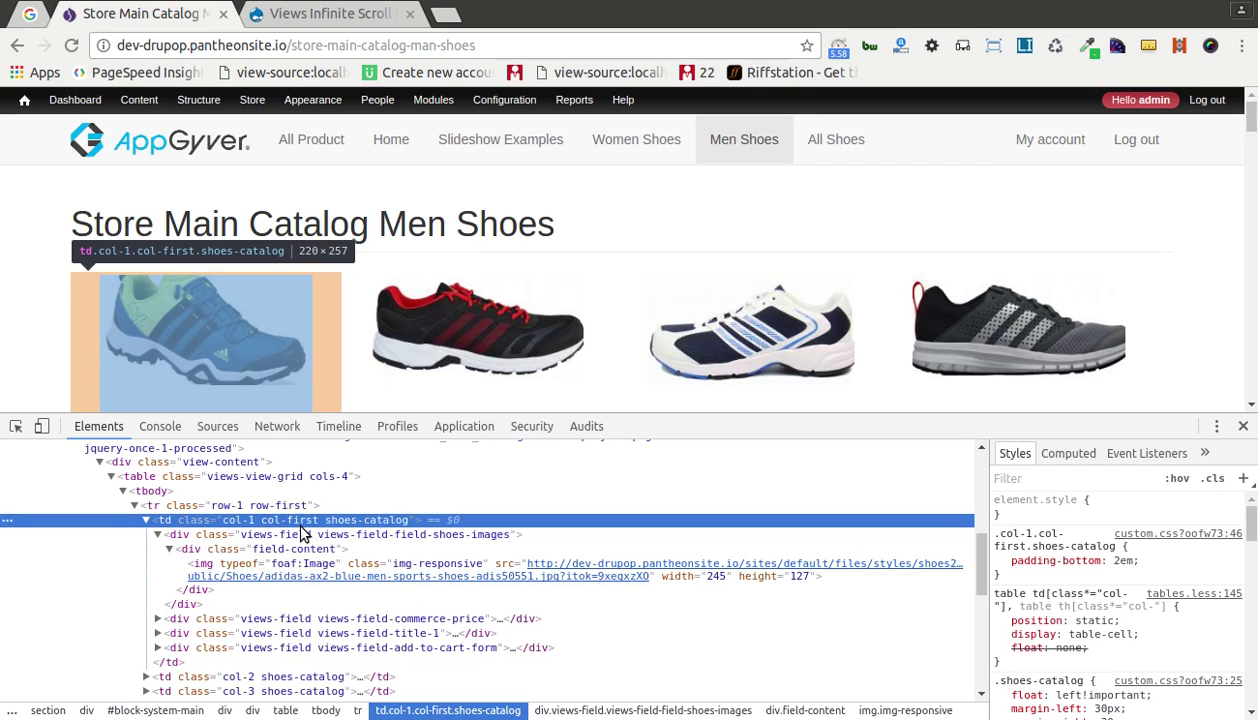
scroll(1042, 672, down, 2)
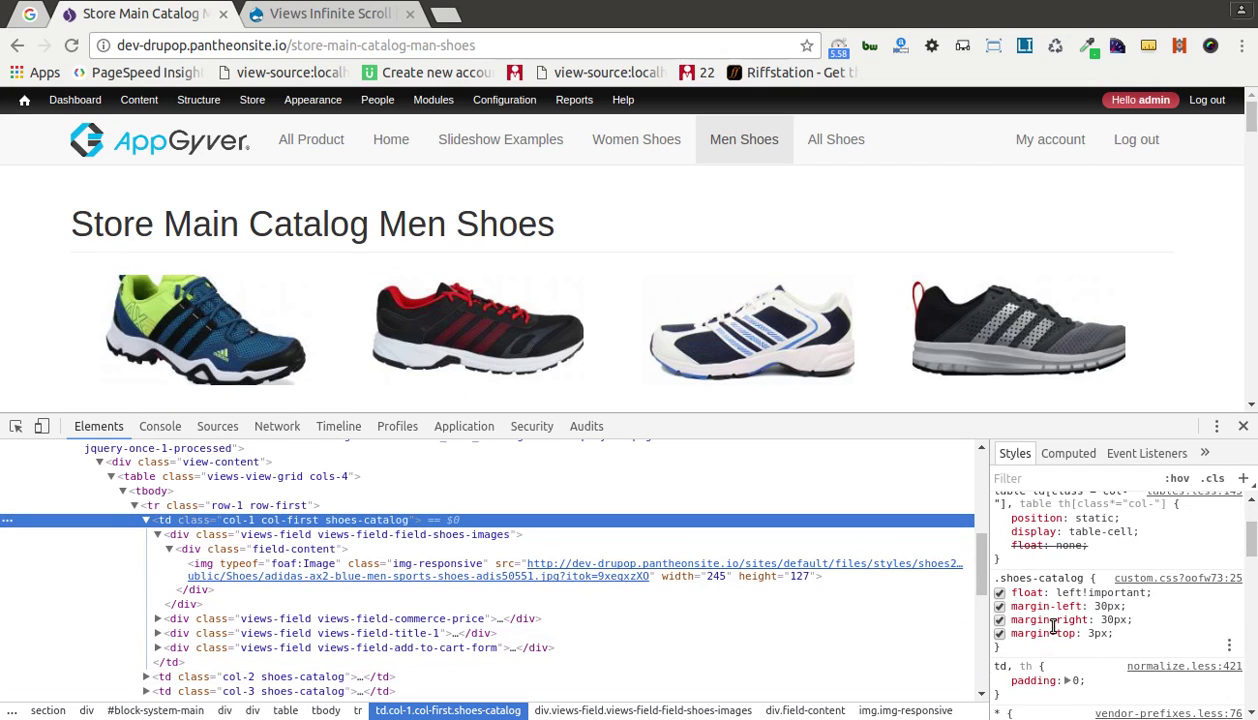
- Copy the complete .shoes-catalog rule with its float and margin declarations from the reference cell's styles
click(998, 579)
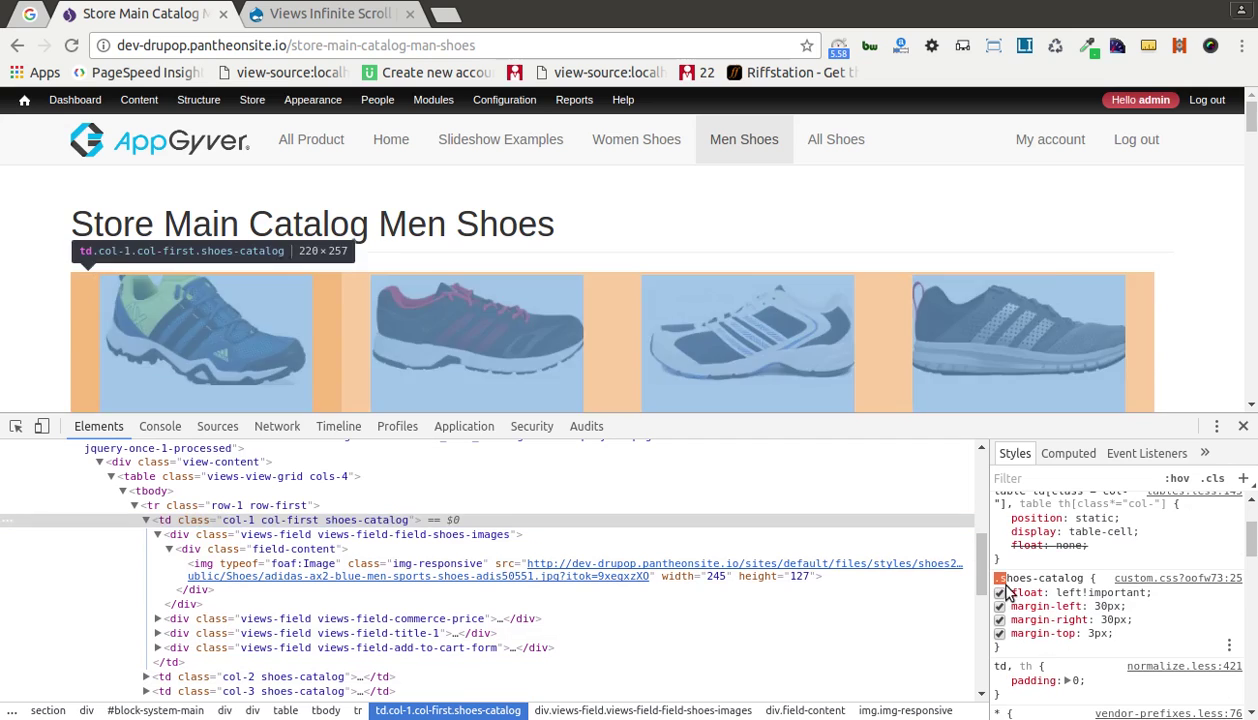
drag(1008, 593, 1020, 657)
right_click(1037, 628)
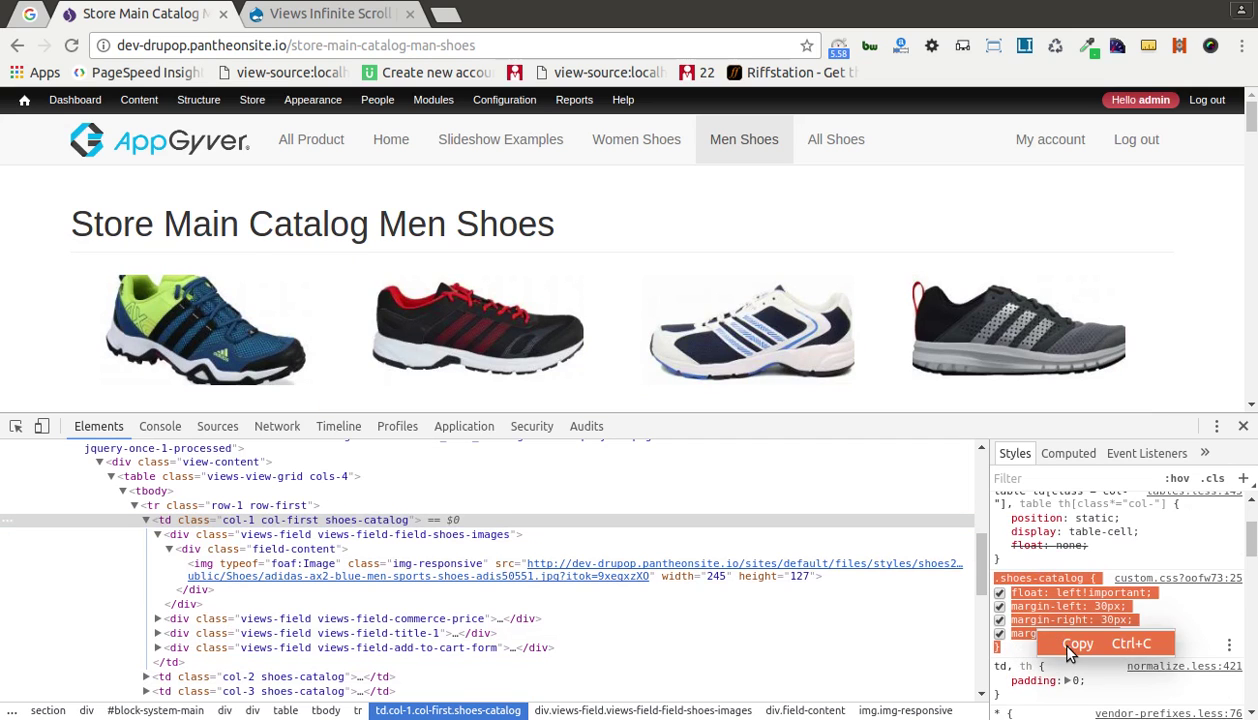
click(1067, 648)
- Switch to Geany, paste the .shoes-catalog rule at the end of style.css and save the file
key(alt+Tab)
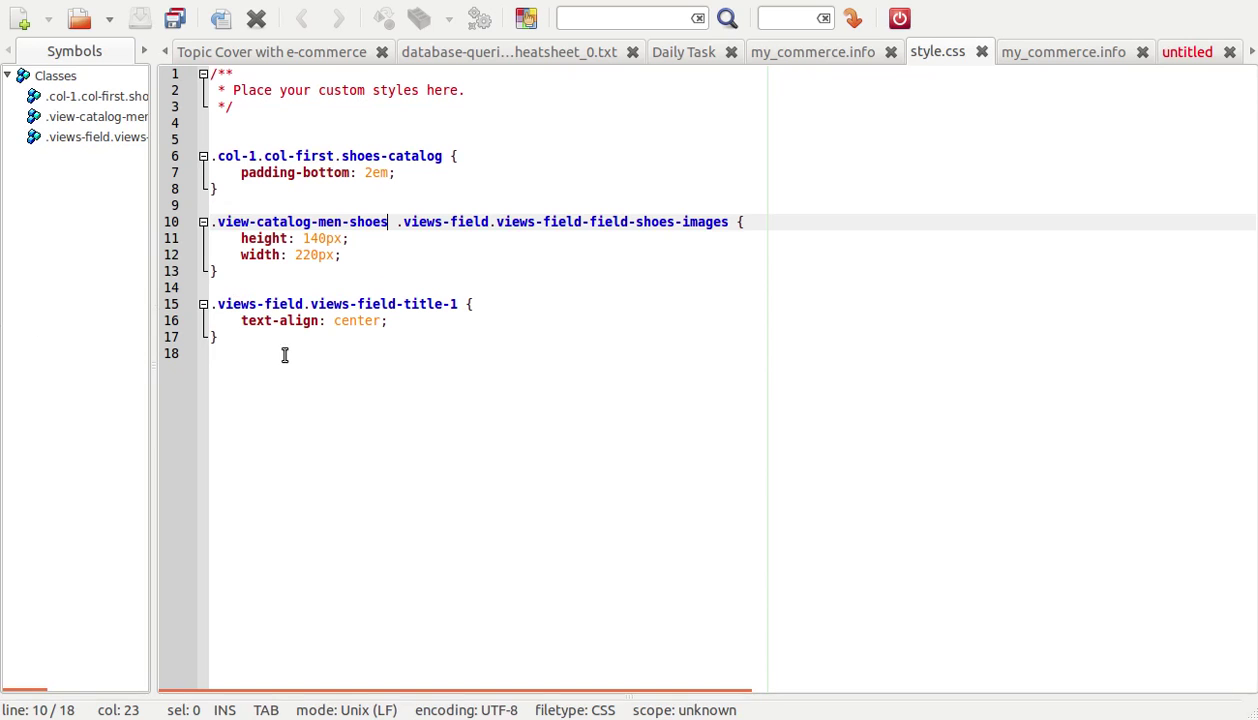
click(300, 421)
key(ctrl+v)
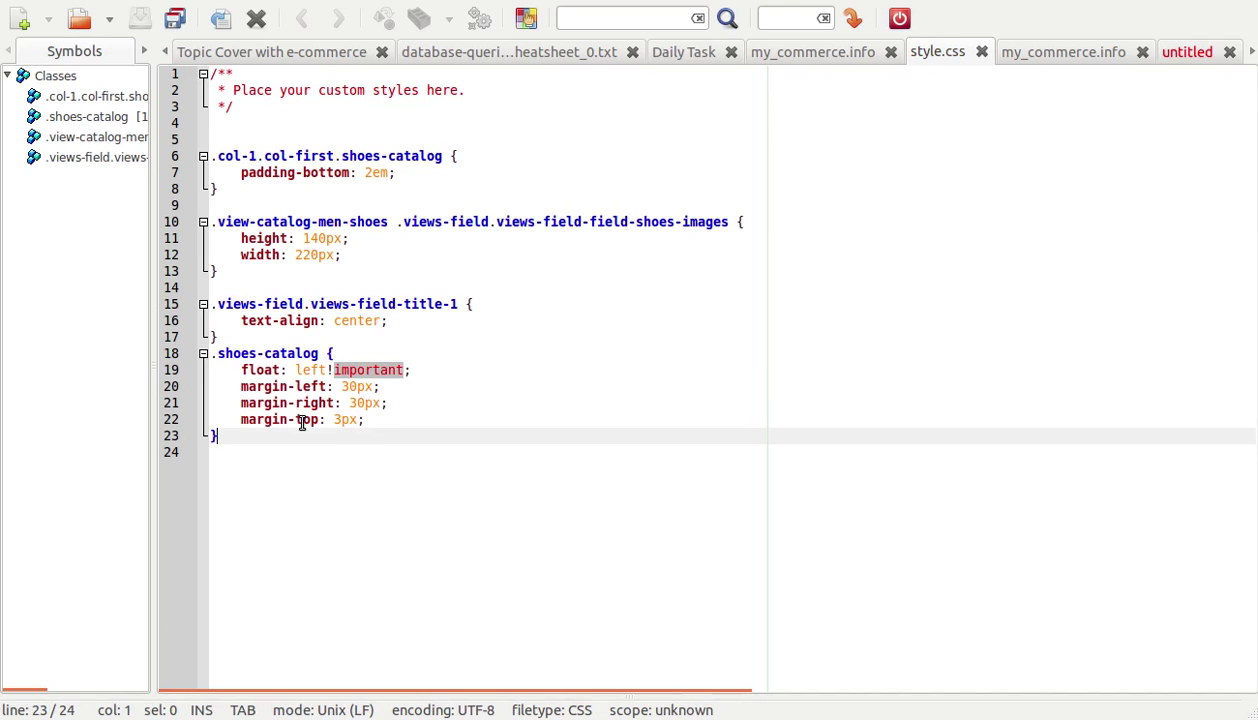
- Return to Firefox, flush only the CSS and JavaScript cache and dismiss the status message on the catalog page
key(alt+Tab)
mouse_move(24, 141)
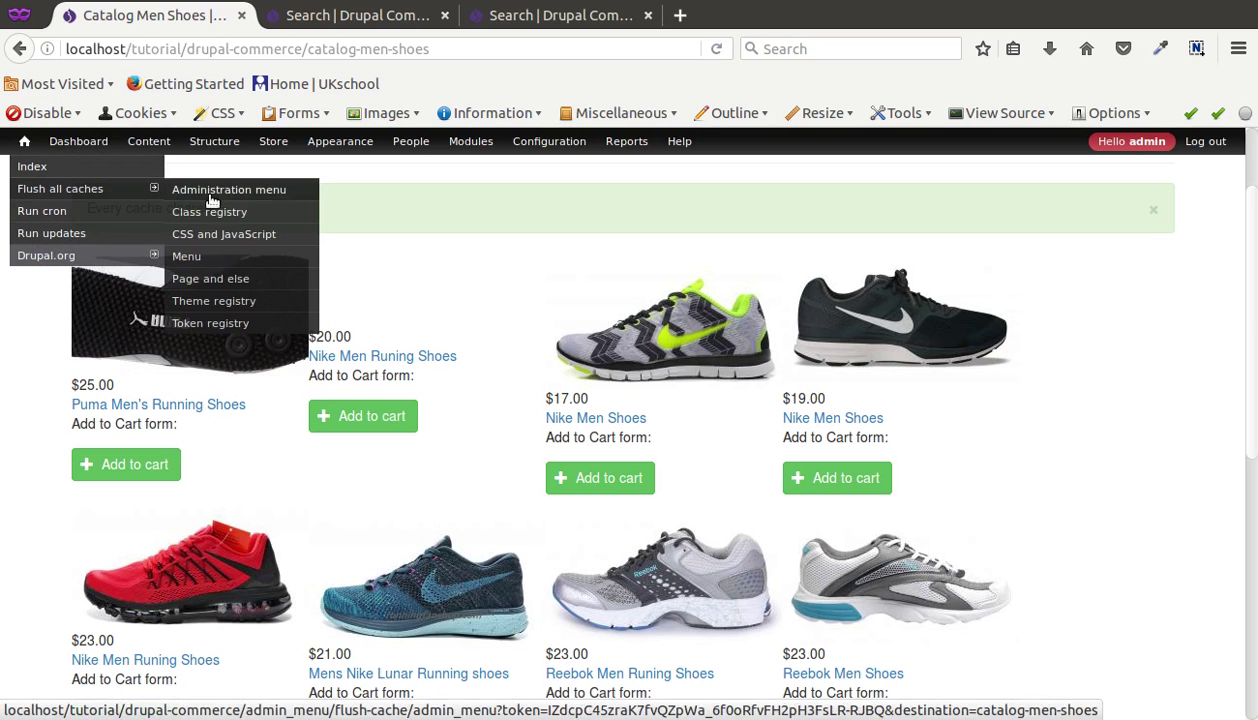
click(215, 234)
scroll(512, 275, down, 3)
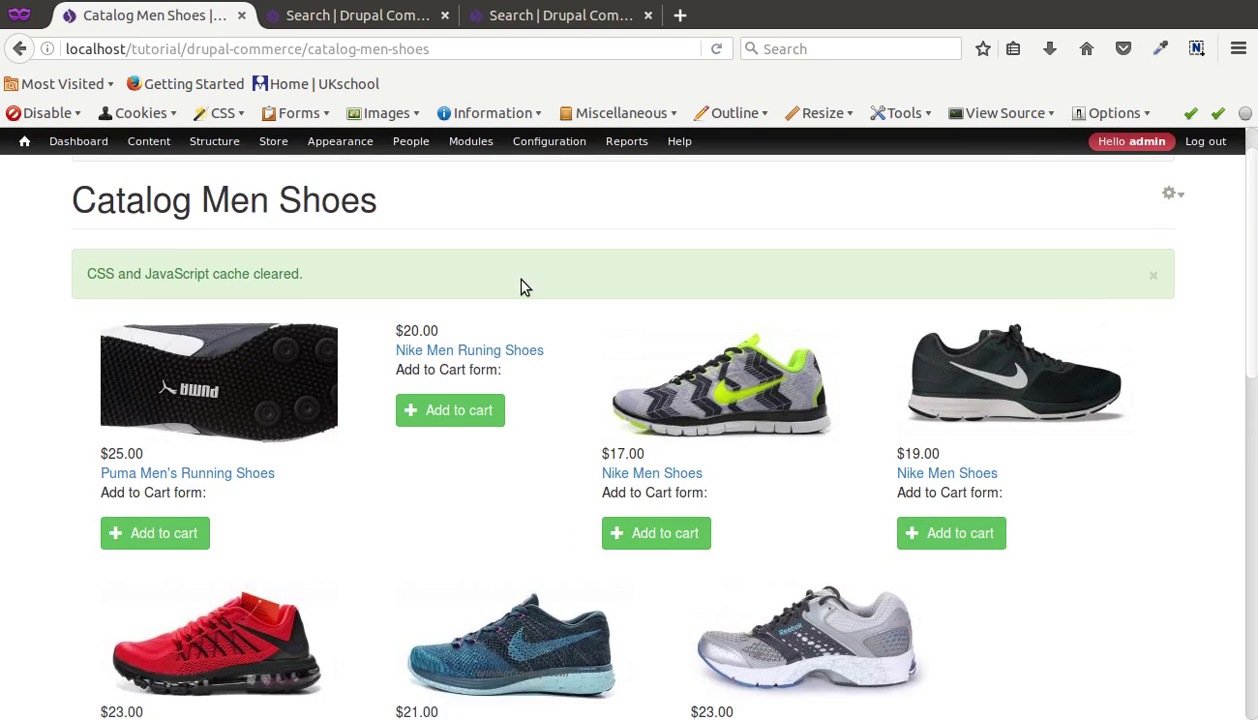
scroll(876, 371, down, 2)
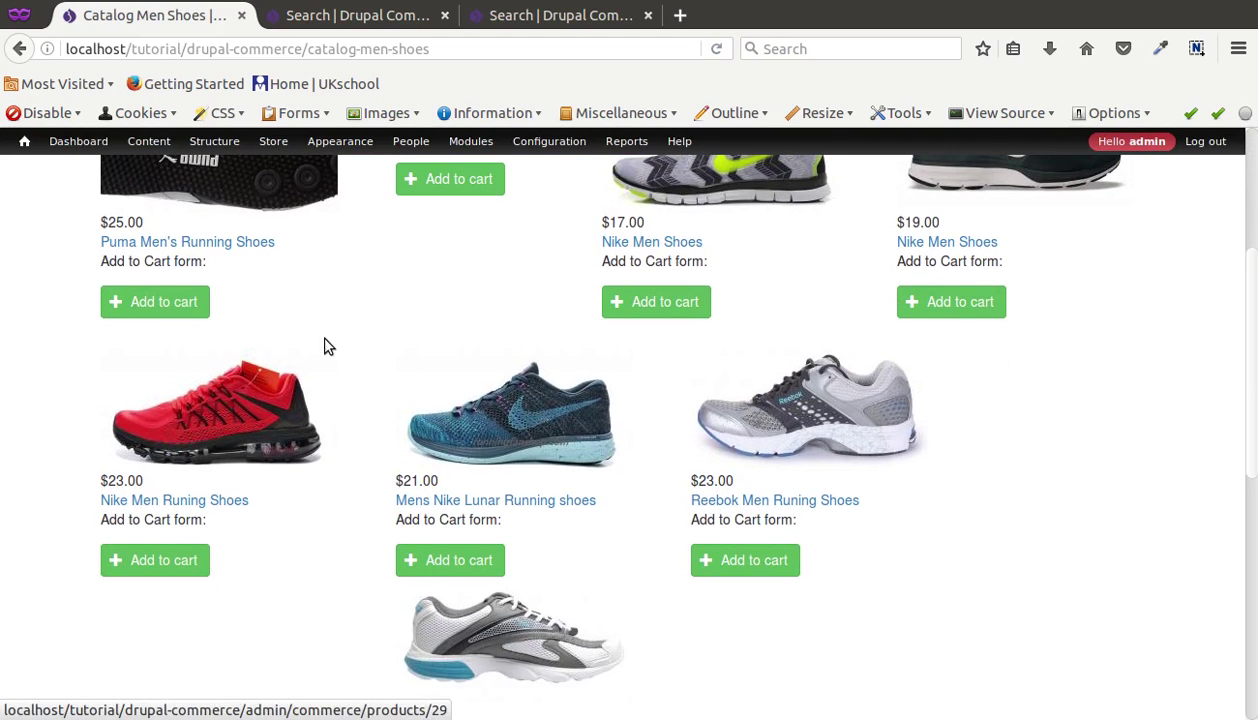
scroll(822, 387, up, 5)
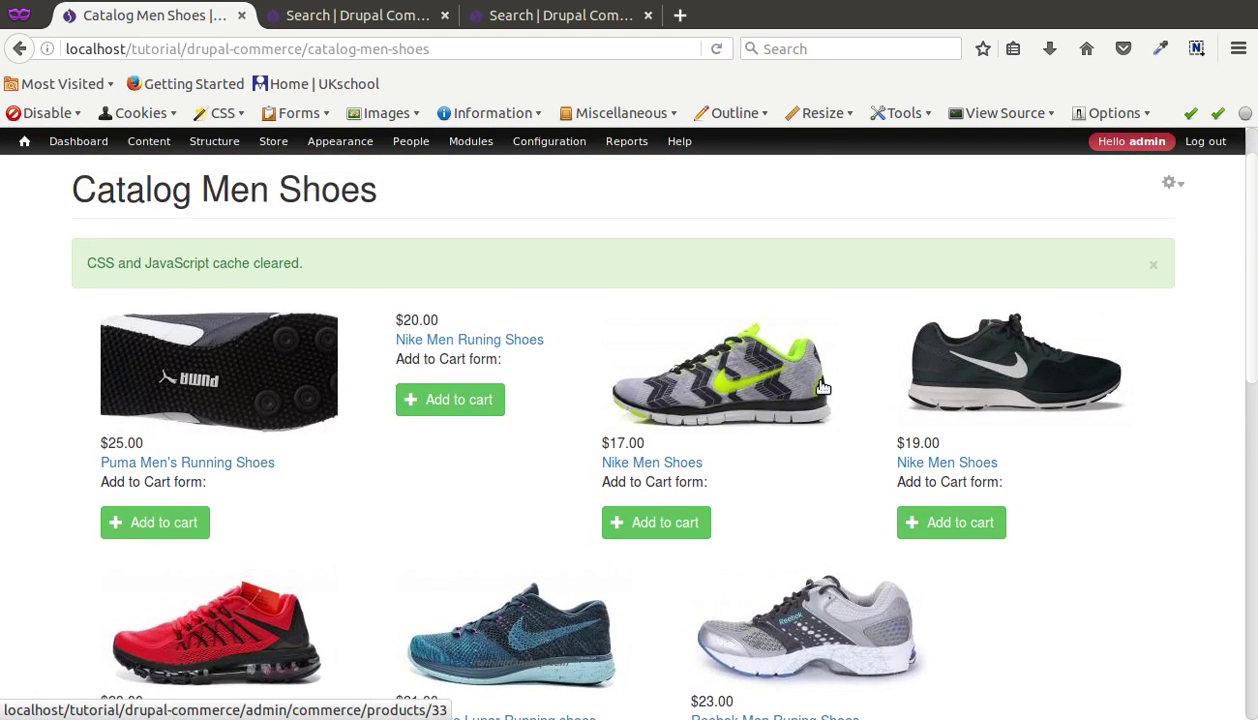
click(1152, 266)
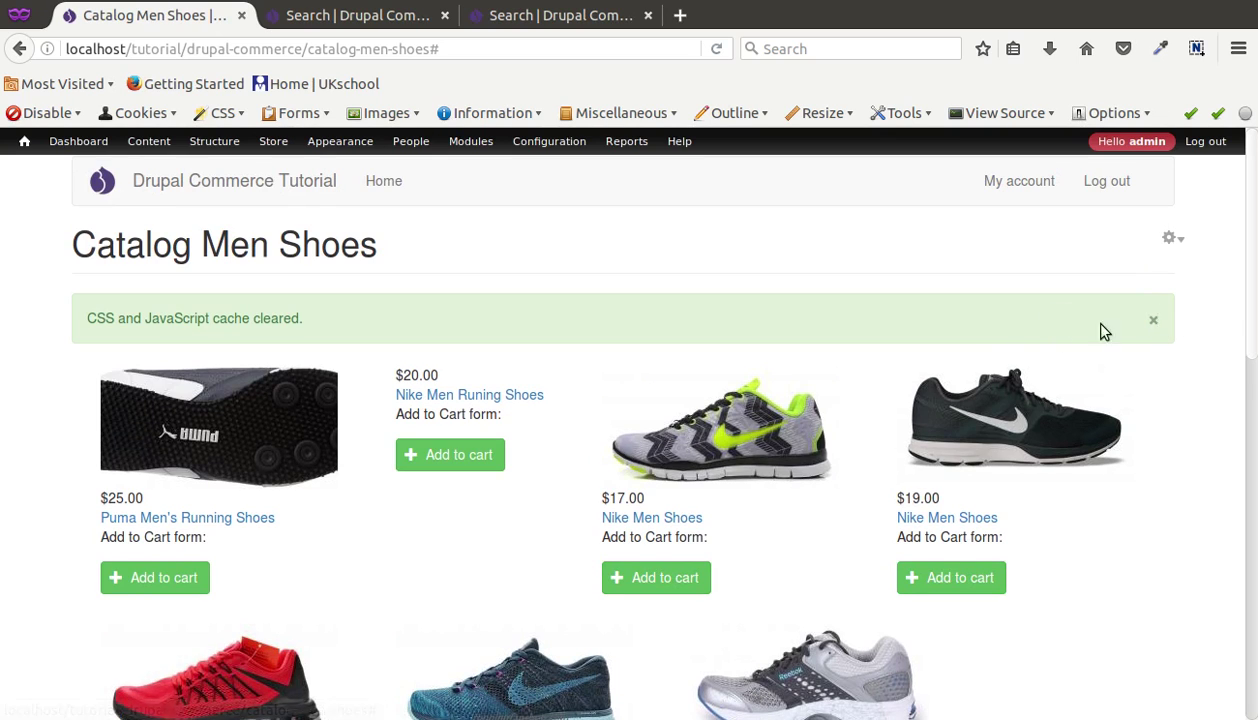
click(1153, 325)
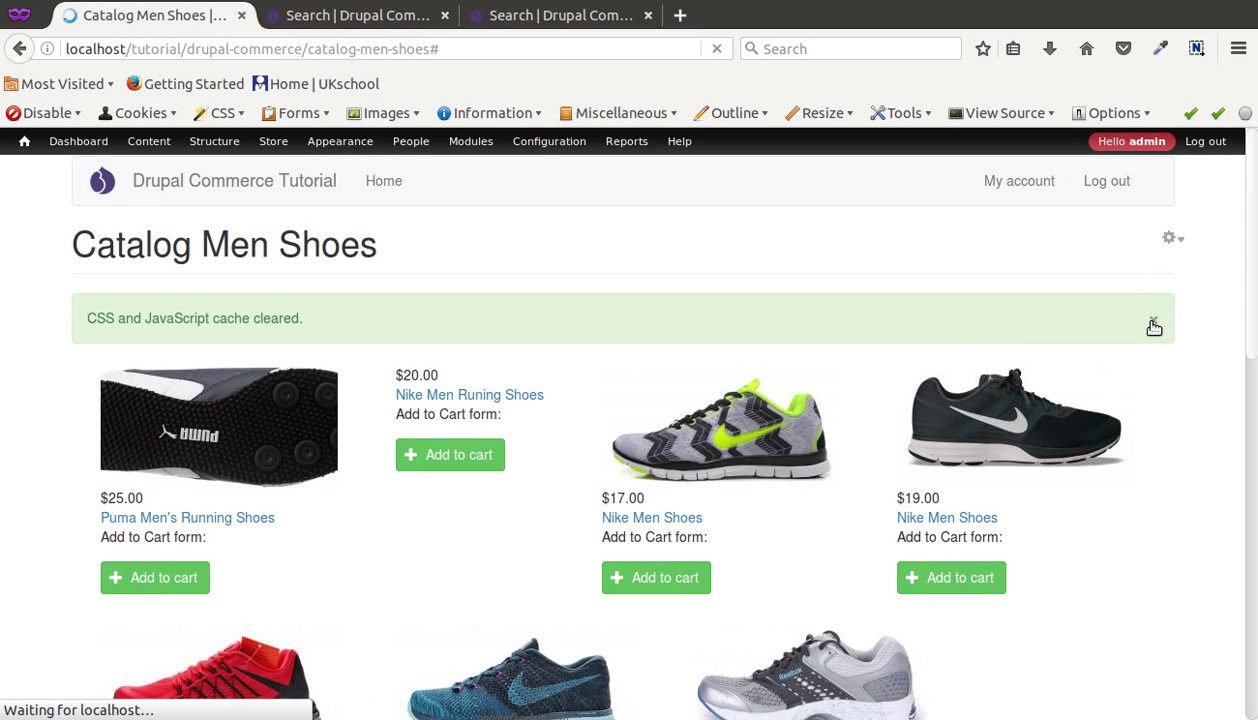
- Examine how the products line up and wrap across all rows of the Catalog Men Shoes grid
scroll(887, 374, down, 3)
scroll(887, 374, up, 3)
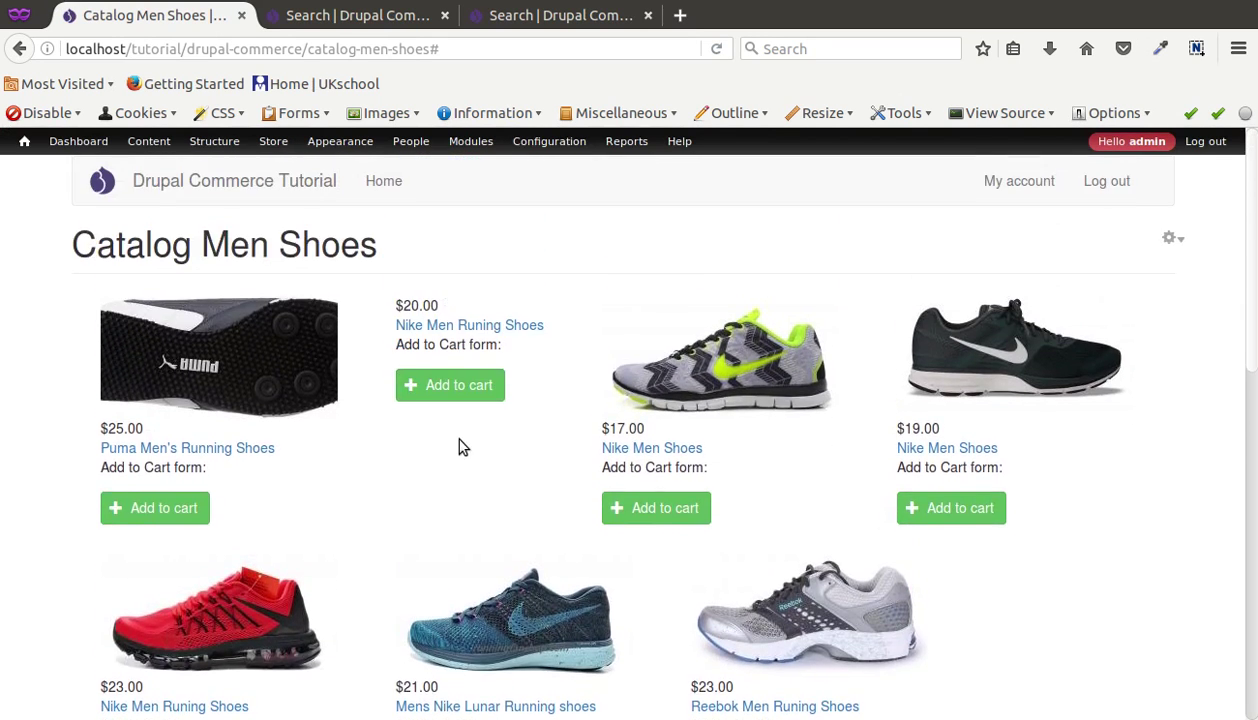
scroll(461, 444, down, 4)
scroll(461, 444, down, 2)
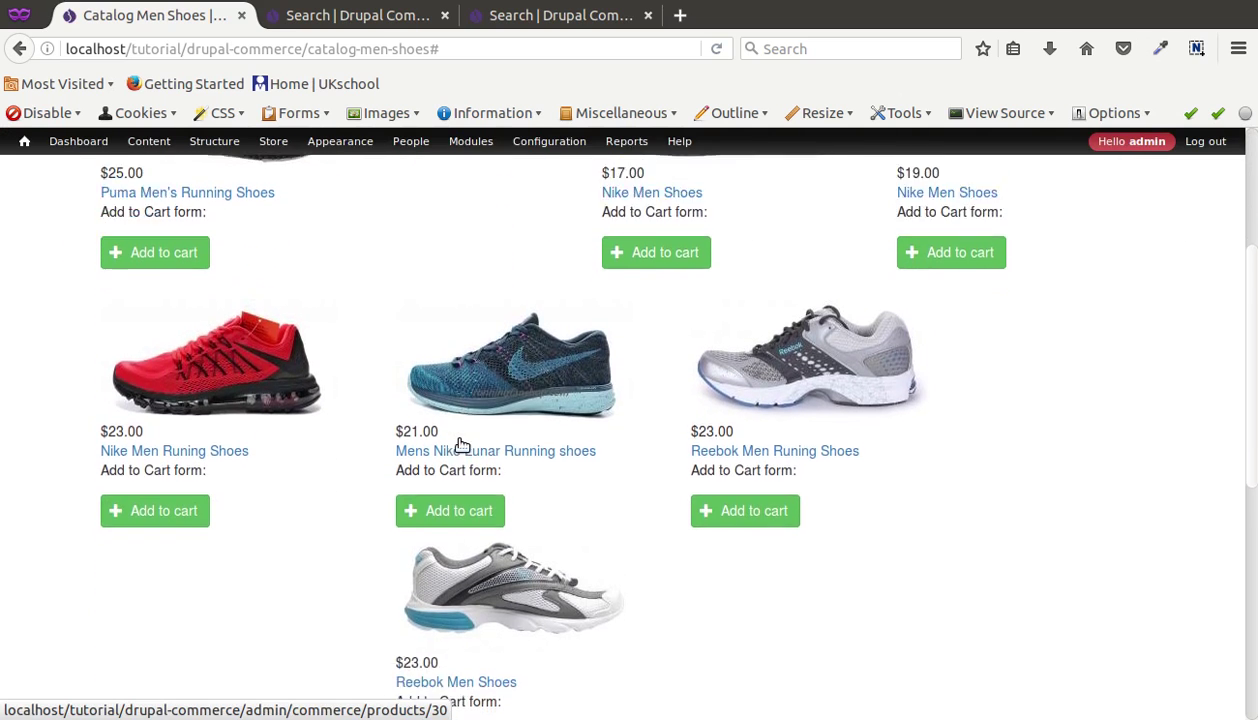
scroll(461, 444, up, 6)
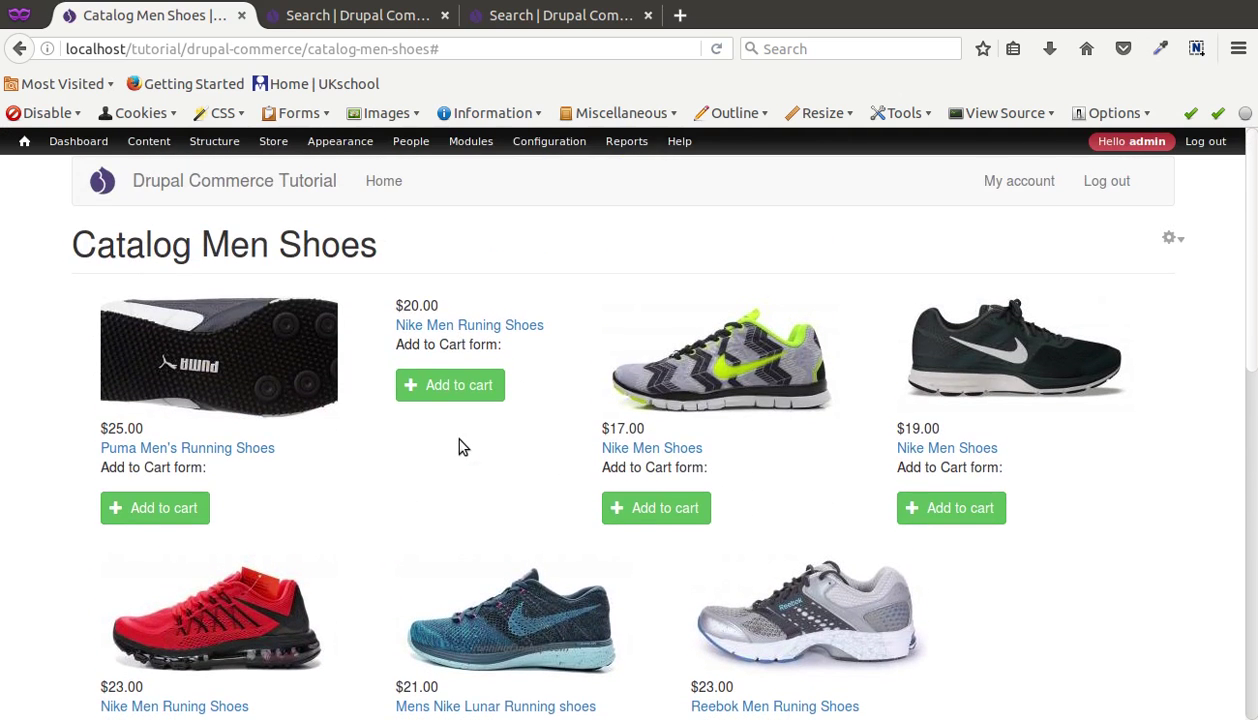
scroll(442, 473, down, 7)
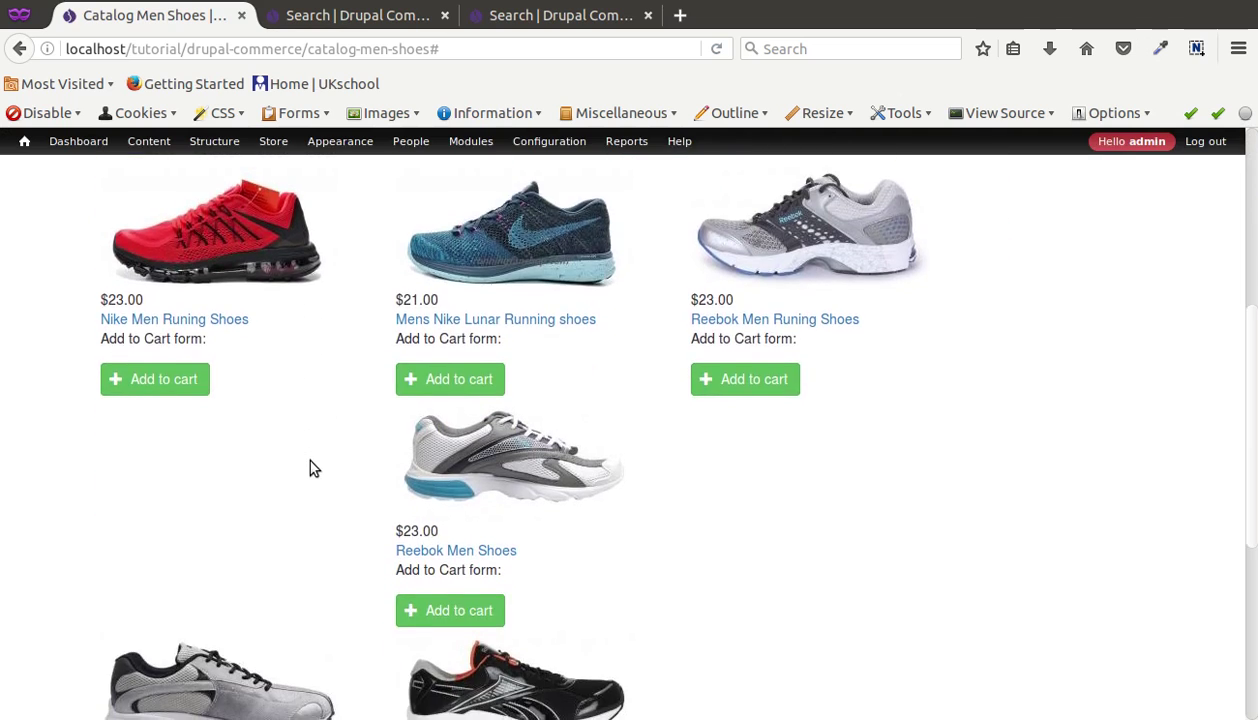
scroll(310, 467, down, 6)
scroll(310, 467, up, 8)
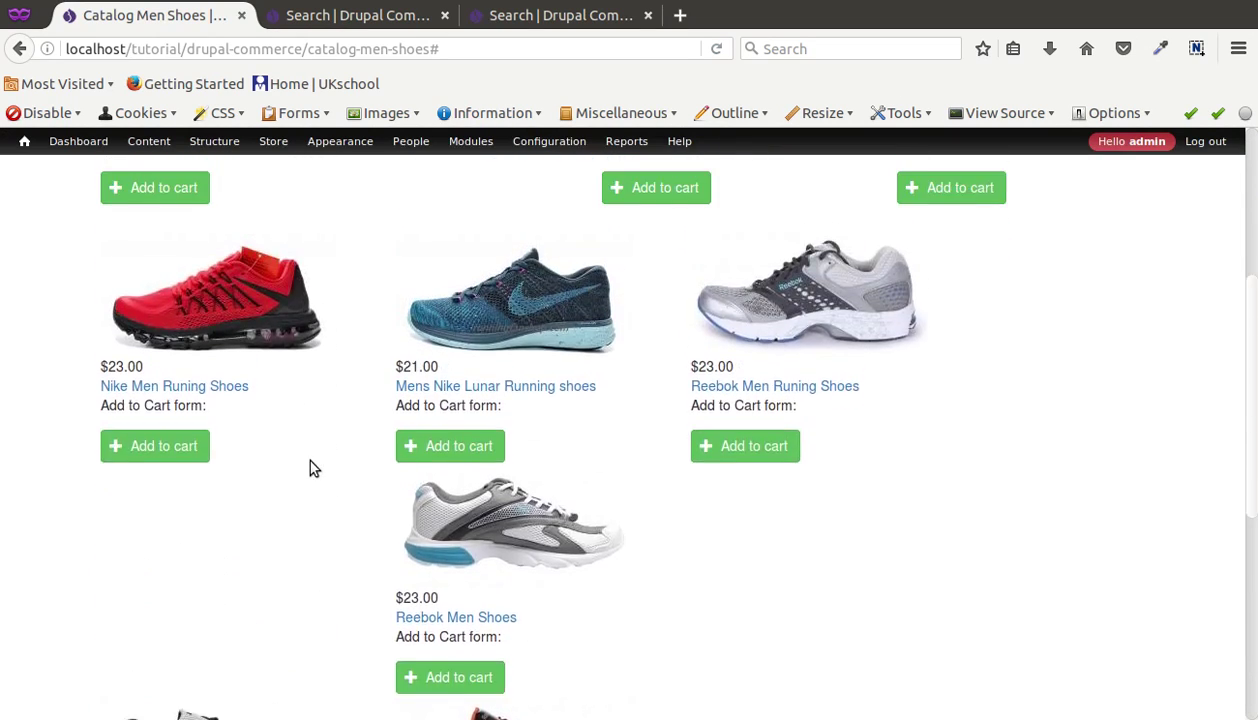
scroll(310, 467, up, 6)
scroll(310, 467, down, 4)
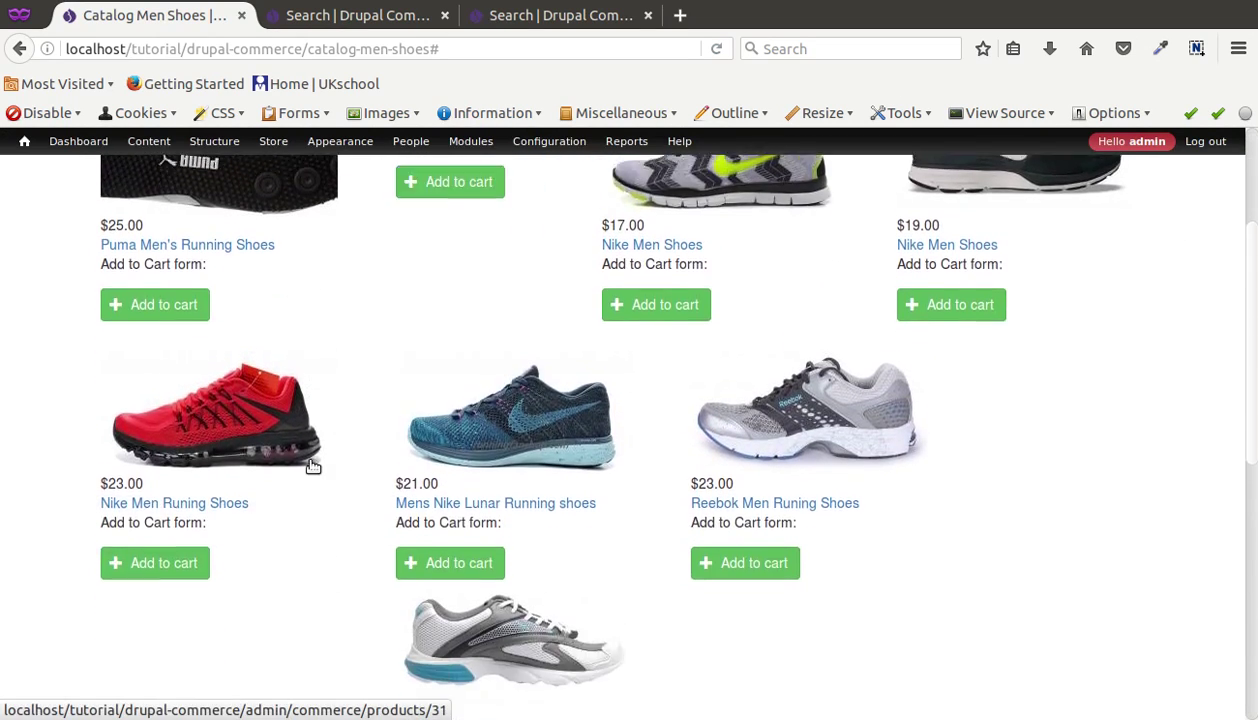
scroll(313, 466, down, 10)
scroll(313, 466, up, 5)
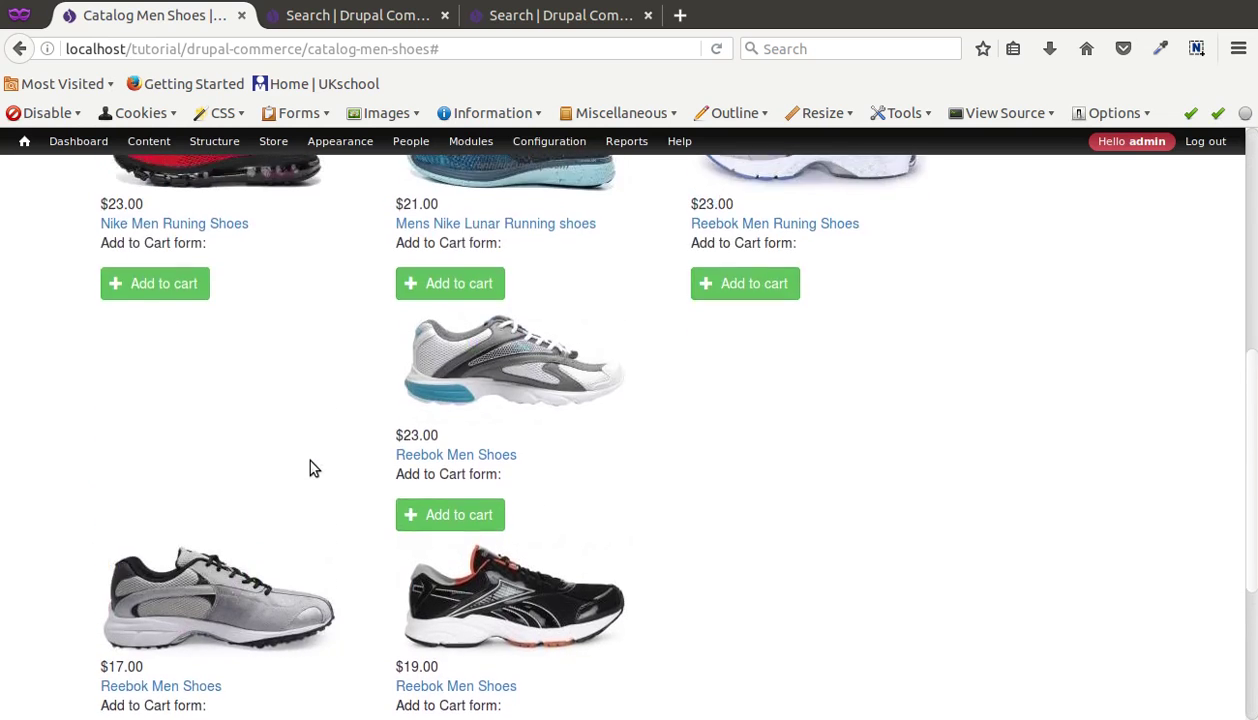
scroll(310, 467, up, 4)
scroll(310, 467, down, 5)
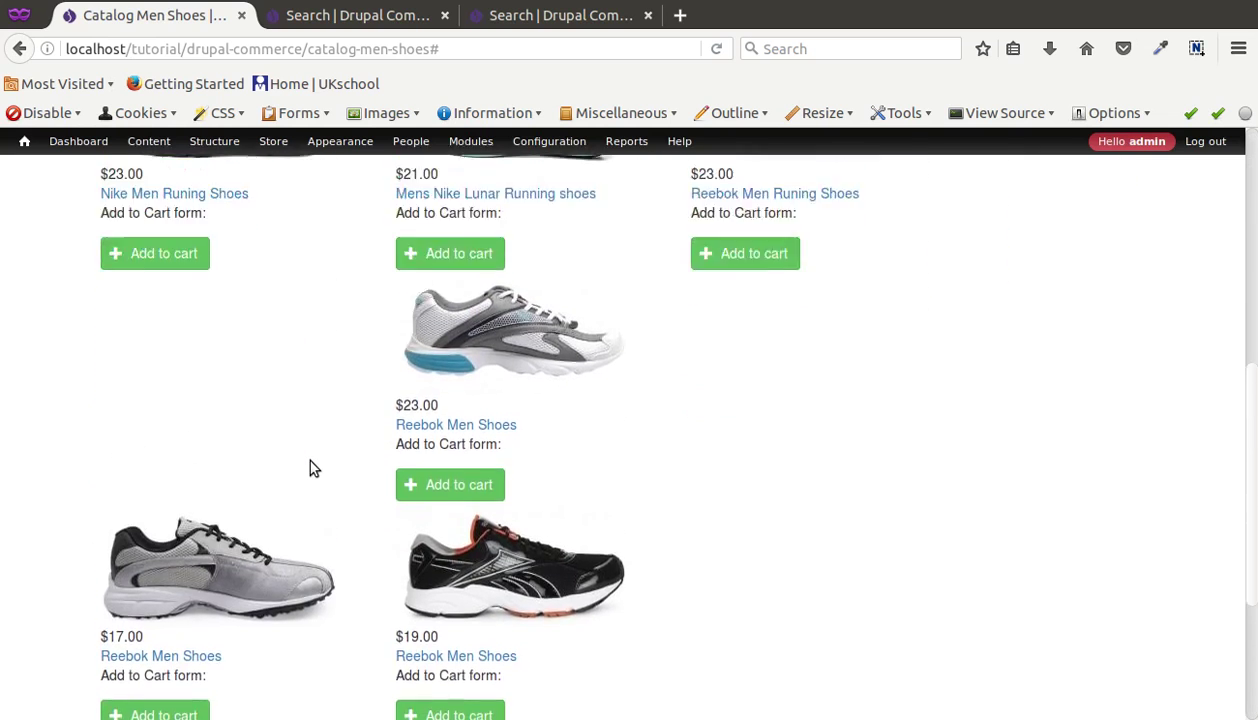
scroll(310, 467, up, 5)
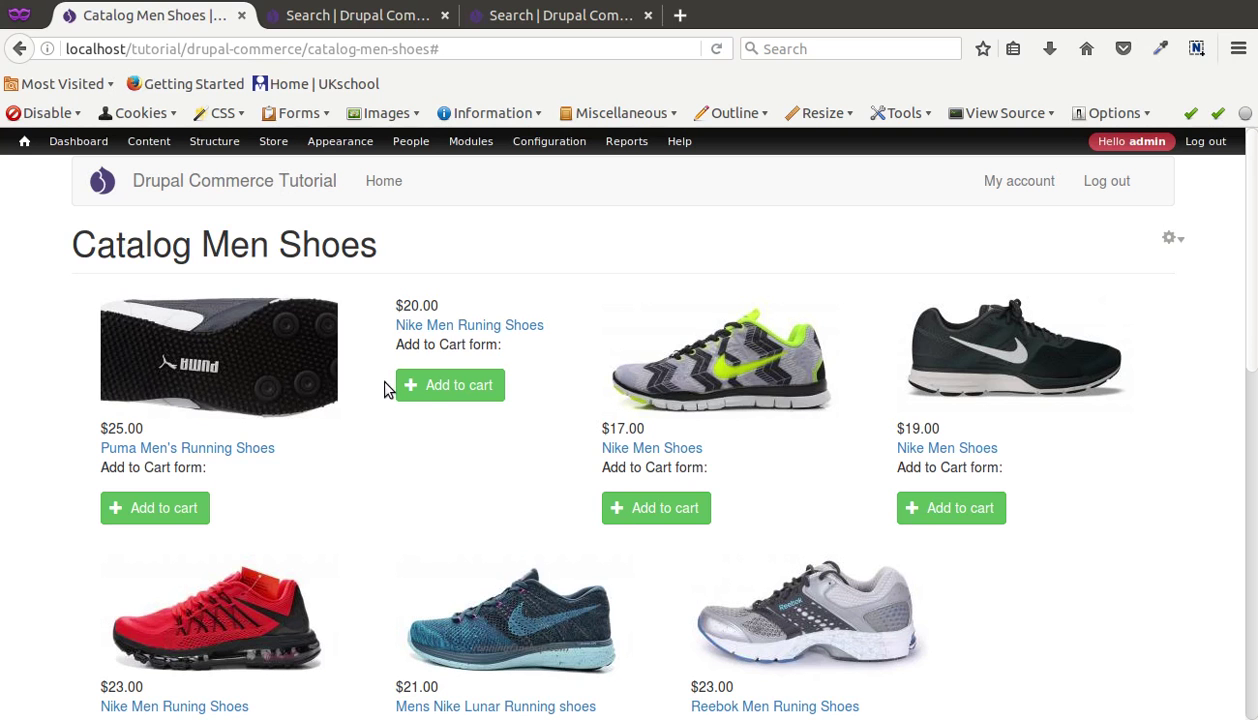
scroll(385, 505, down, 4)
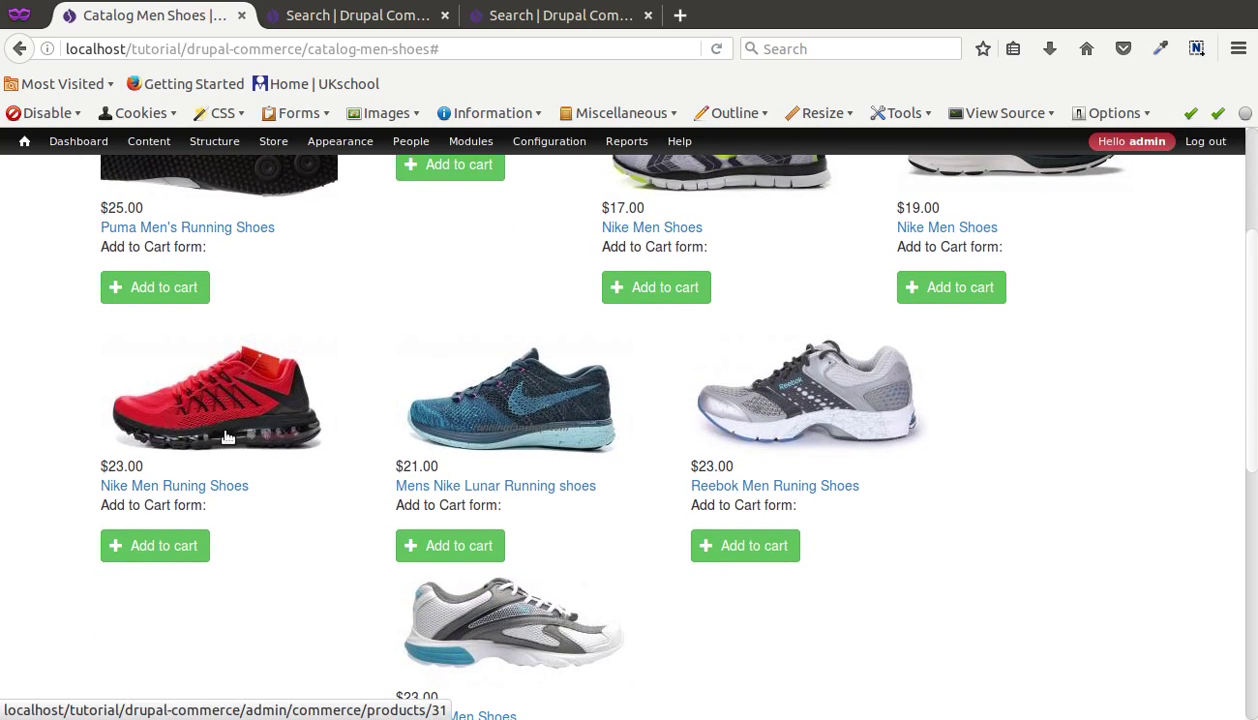
- Inspect the red Nike shoe's table cell with Firebug and review the .shoes-catalog float and margin declarations applied to it
right_click(258, 438)
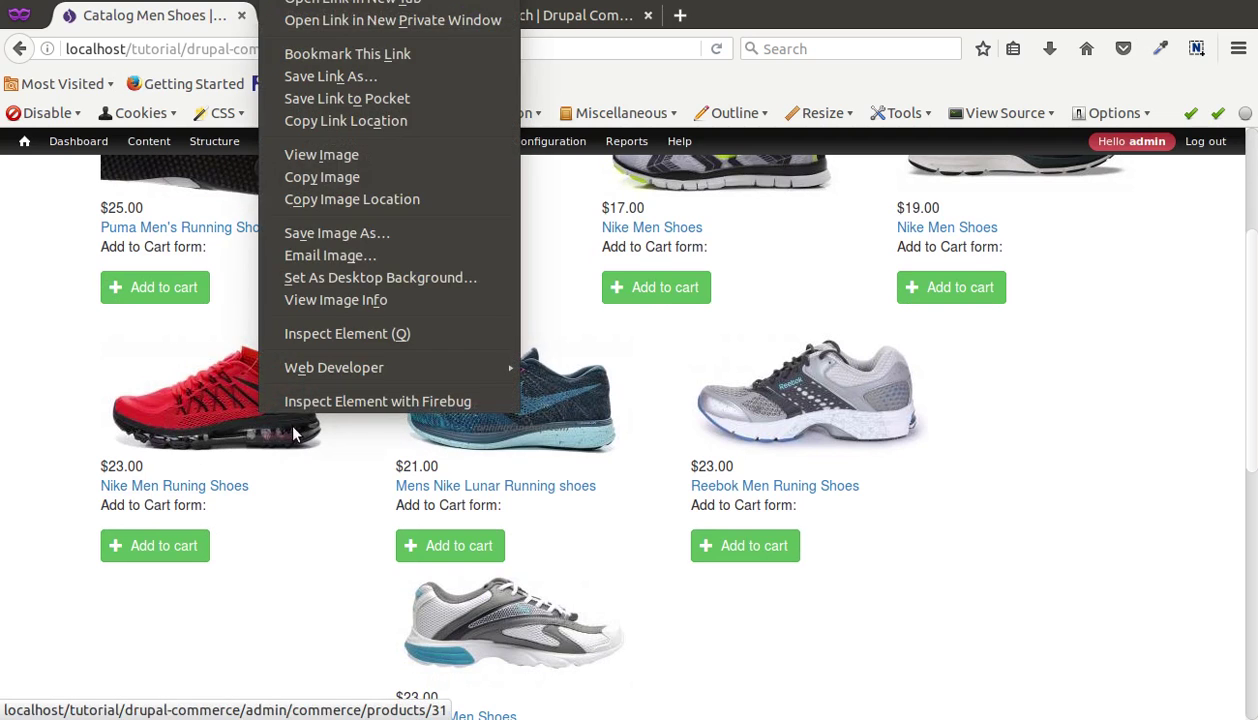
click(300, 393)
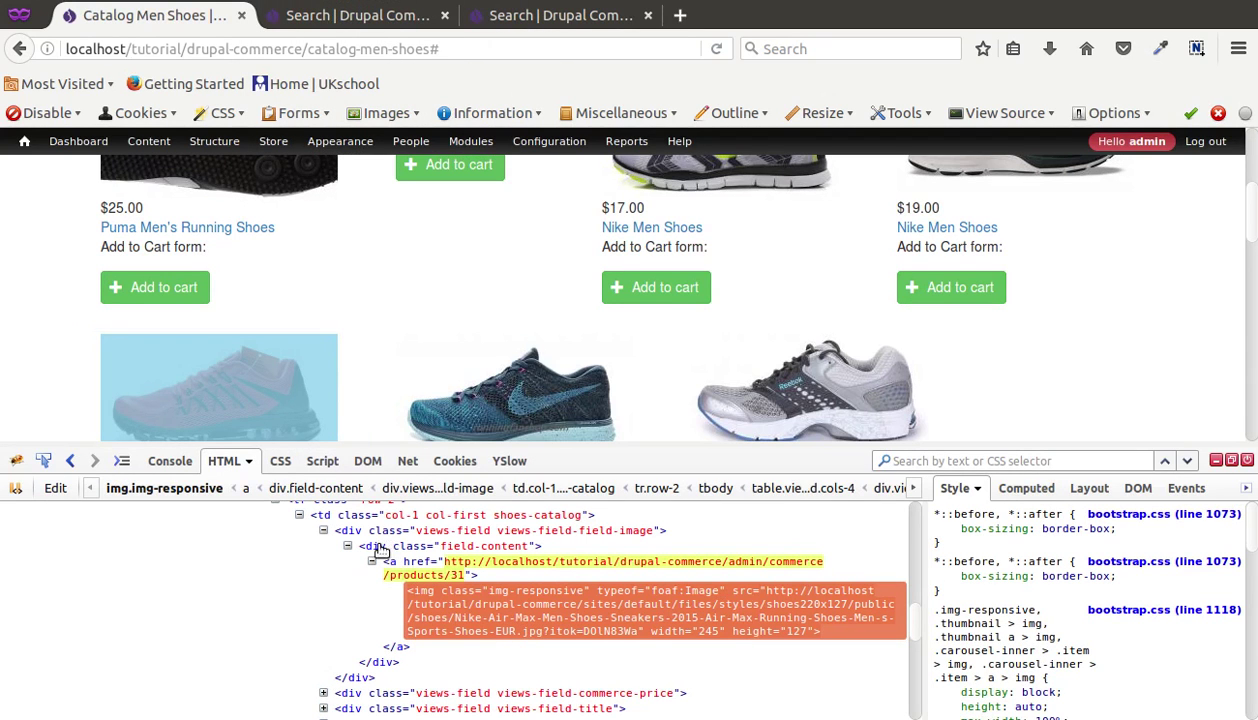
click(330, 517)
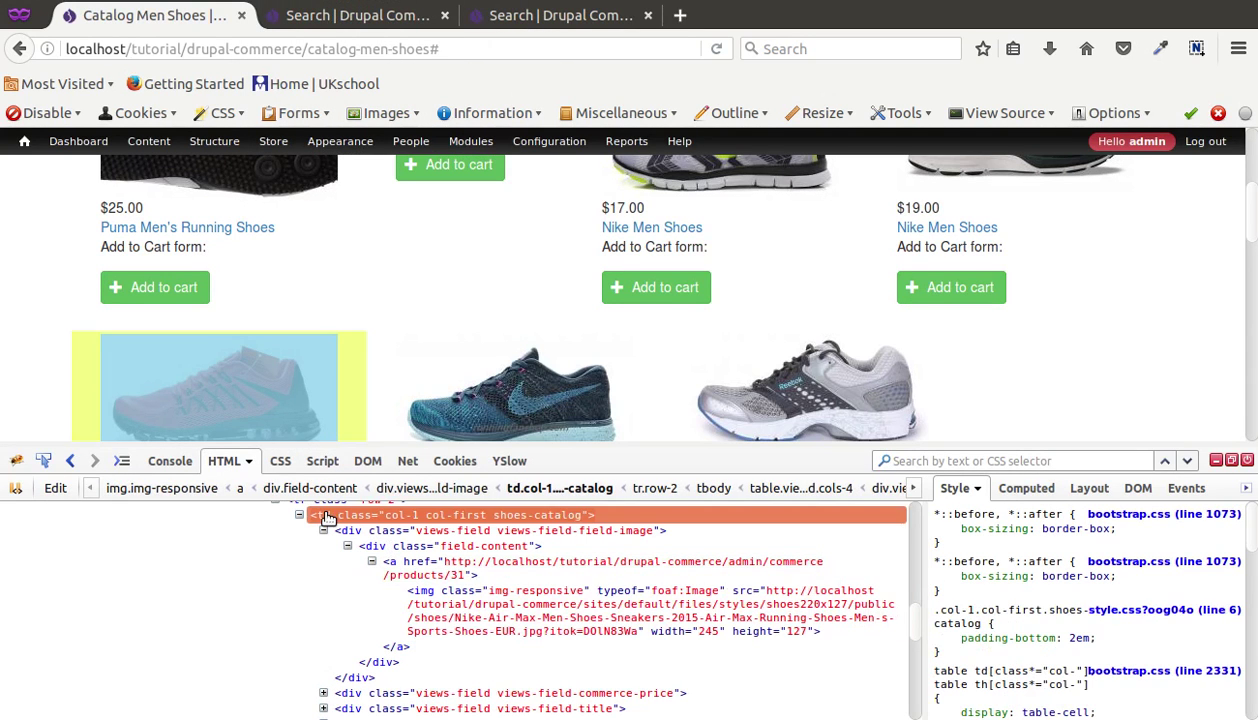
scroll(1060, 645, down, 3)
scroll(1097, 647, down, 1)
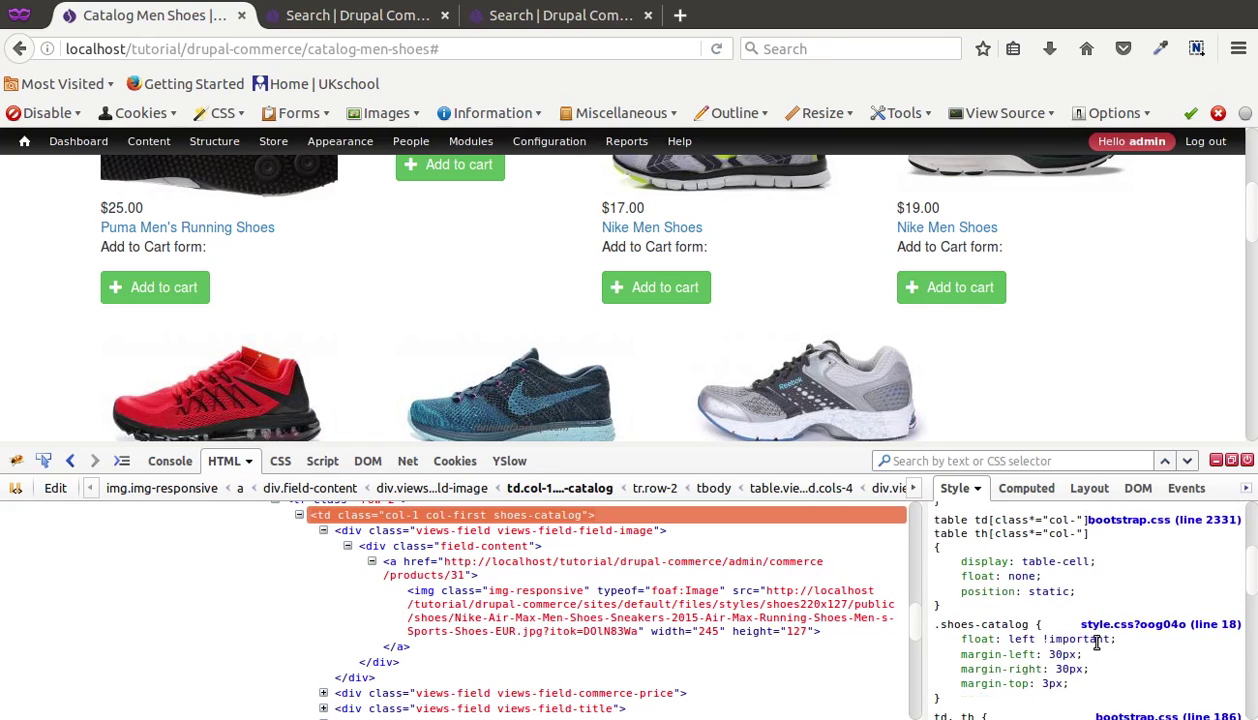
- Try lowering the margin-left of .shoes-catalog in Firebug until four shoes fit in the second row
click(1056, 643)
key(Down)
key(Down)
key(Down)
key(Down)
key(Down)
key(Down)
key(Down)
key(Down)
key(Down)
key(Down)
key(Down)
key(Down)
key(Down)
key(Down)
key(Down)
key(Down)
key(Down)
key(Down)
key(Down)
key(Down)
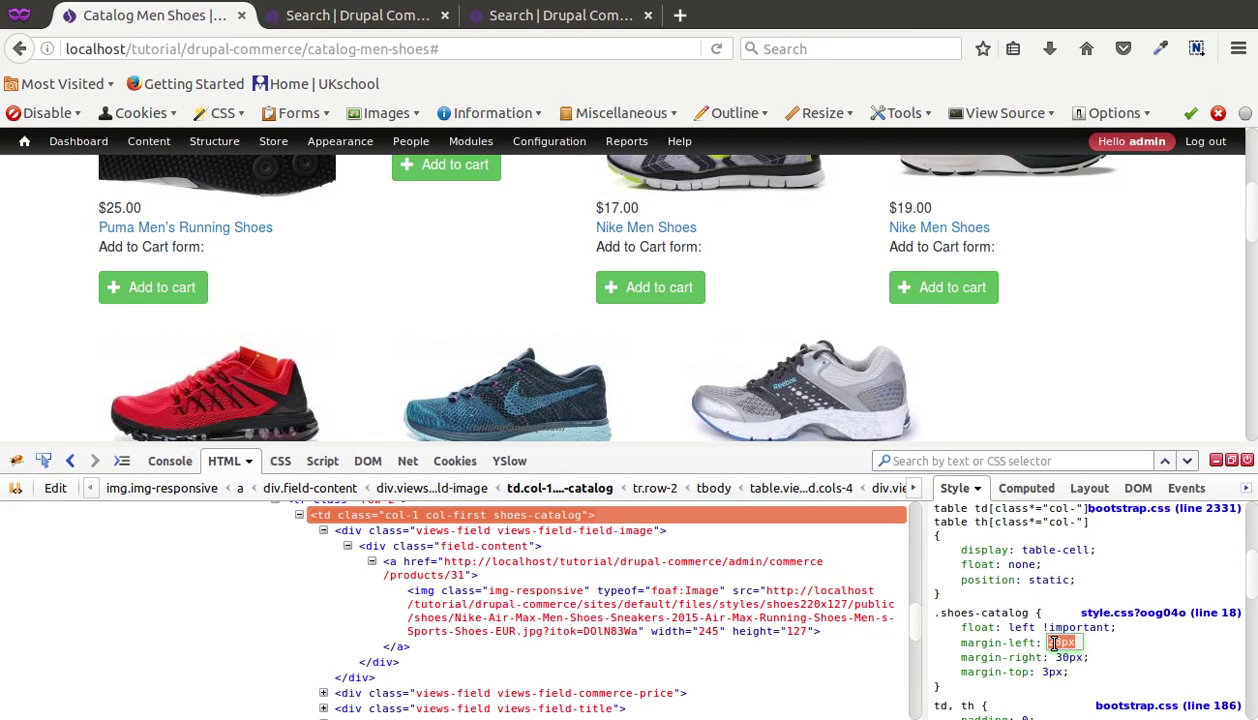
key(Down)
key(Down)
key(Down)
key(Down)
key(Down)
key(Down)
key(Down)
key(Down)
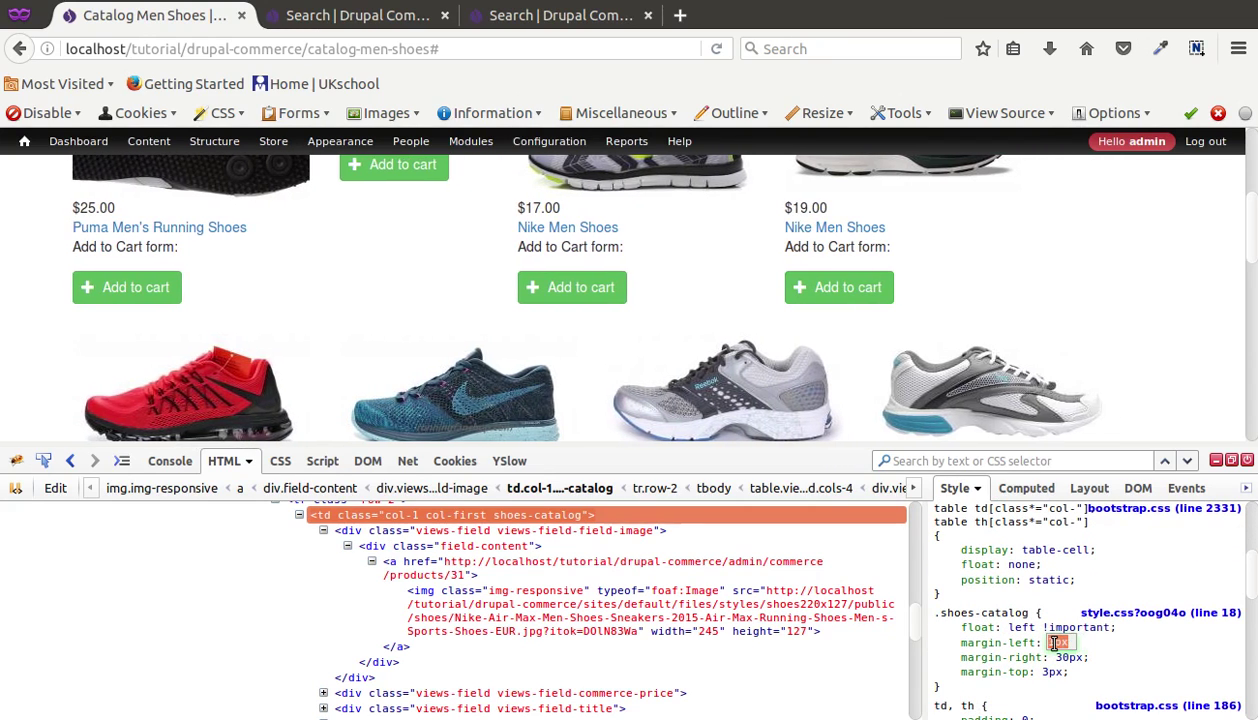
- Try raising the .shoes-catalog margin-left gradually to 19px while checking how the product rows wrap
scroll(825, 363, up, 3)
key(Up)
key(Up)
key(Up)
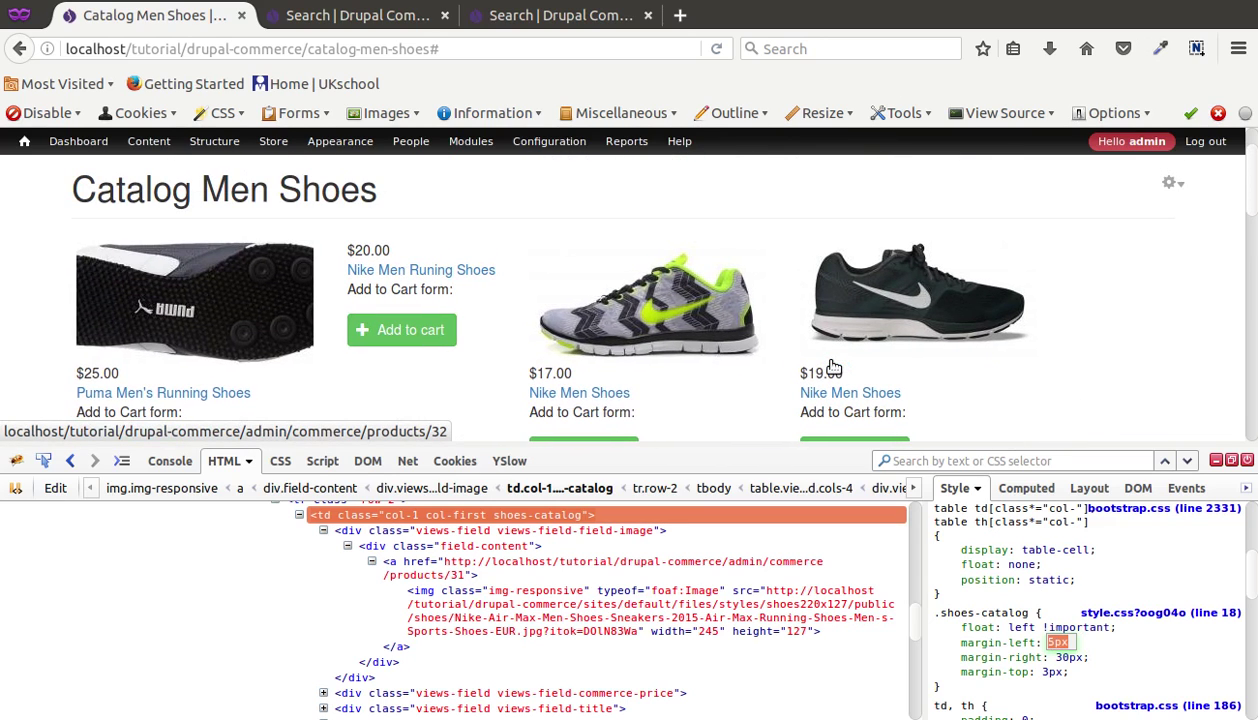
key(Up)
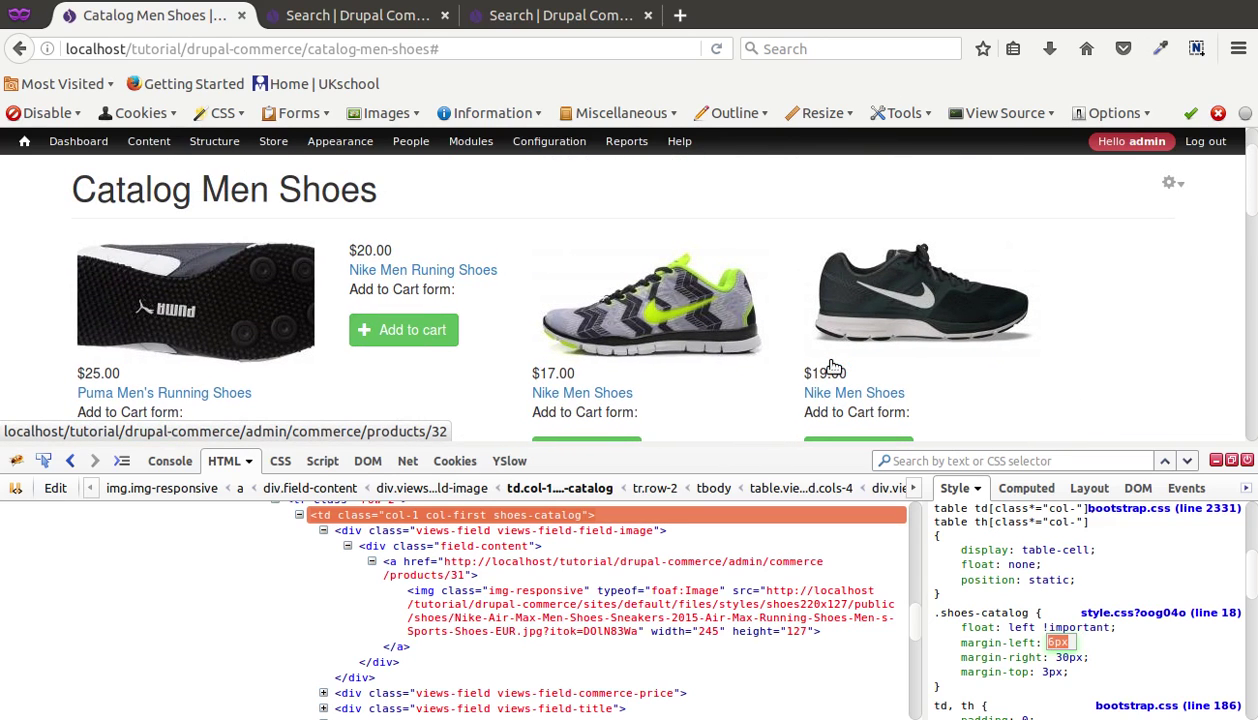
key(Up)
key(Up)
key(Up)
key(Up)
key(Up)
key(Up)
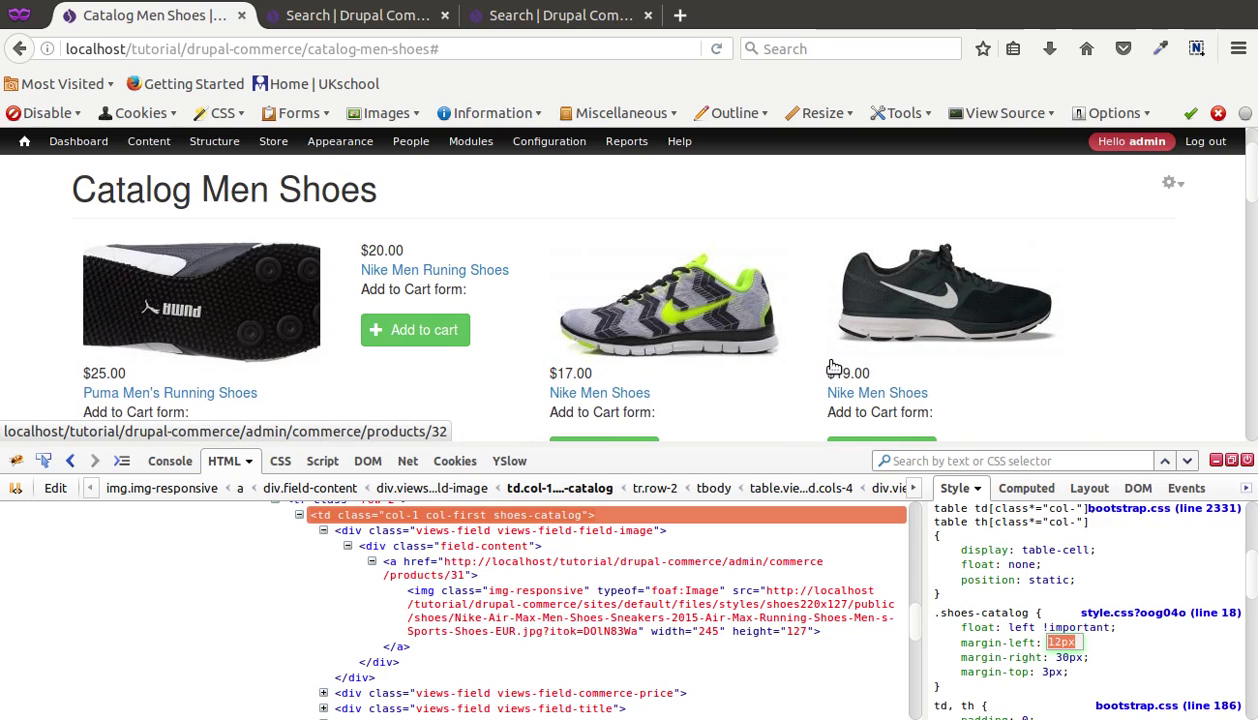
key(Up)
key(Up)
key(Up)
key(Up)
key(Up)
key(Up)
key(Up)
scroll(835, 369, down, 3)
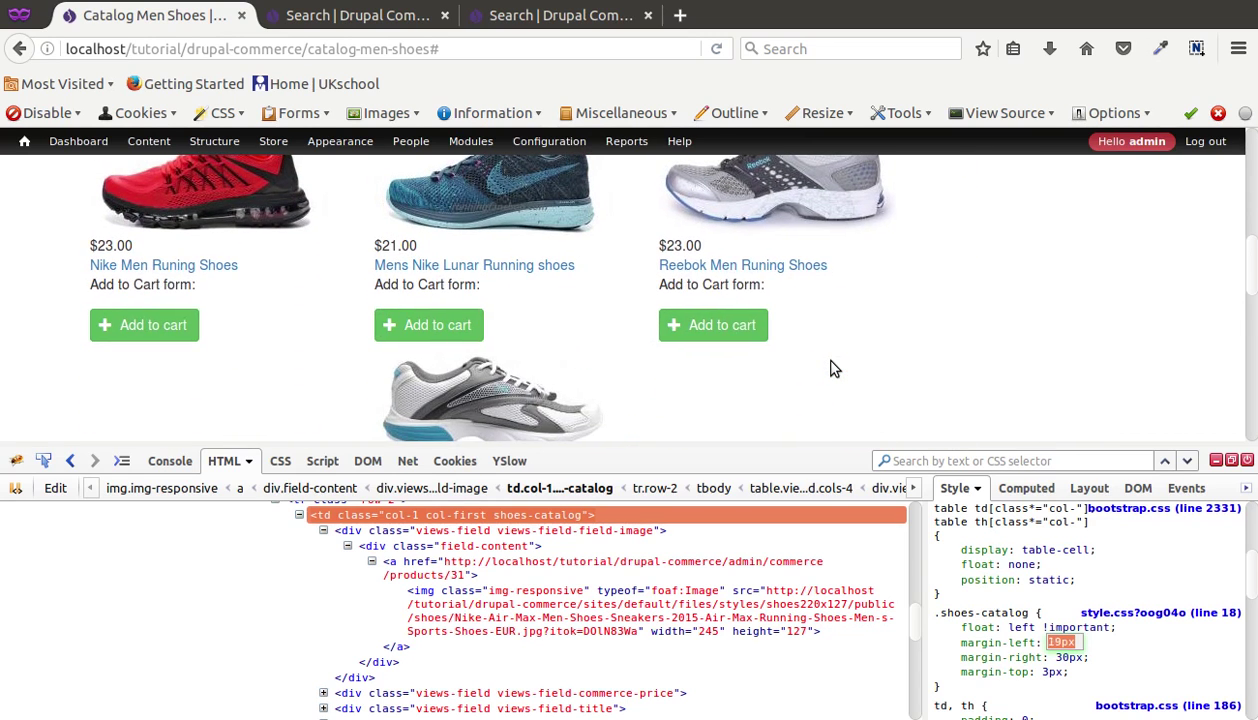
- Set the .shoes-catalog margin-left to 10px in Firebug's style rules
key(Down)
key(Down)
key(Down)
key(Down)
key(Down)
key(Down)
key(Down)
key(Down)
key(Down)
scroll(835, 367, up, 5)
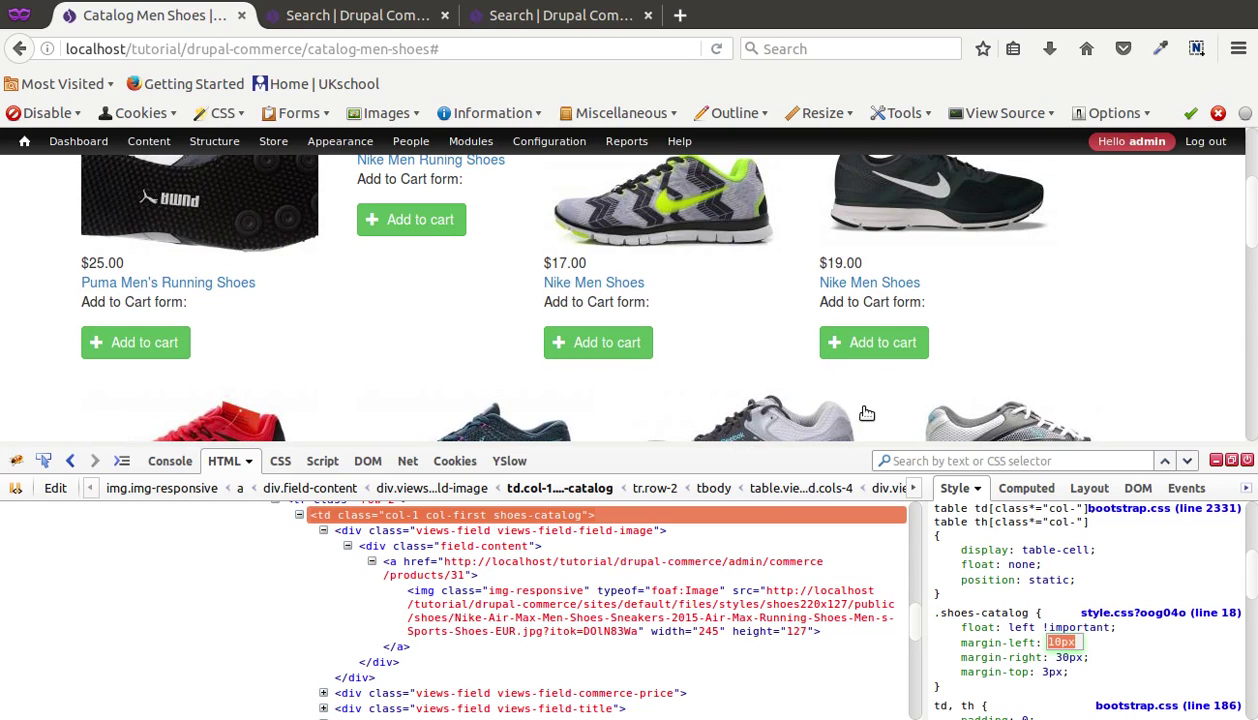
click(1152, 590)
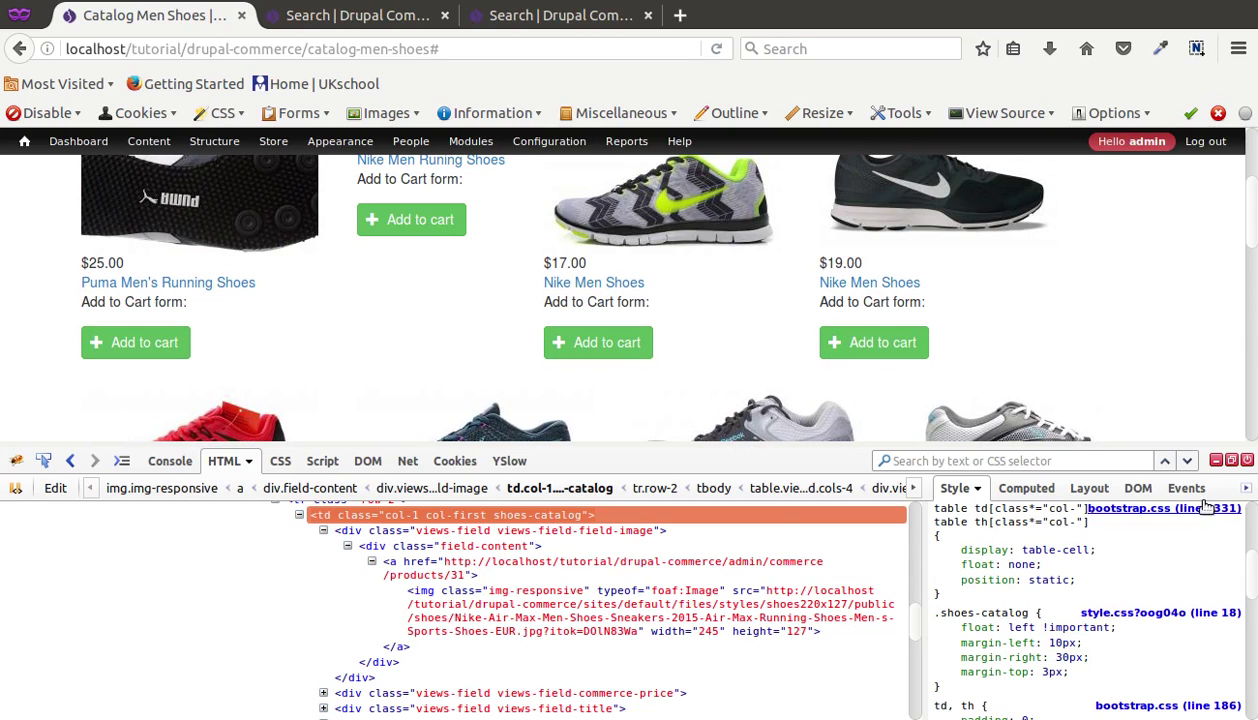
- Close Firebug and review the product rows down the whole Catalog Men Shoes page
click(1232, 460)
scroll(784, 452, up, 3)
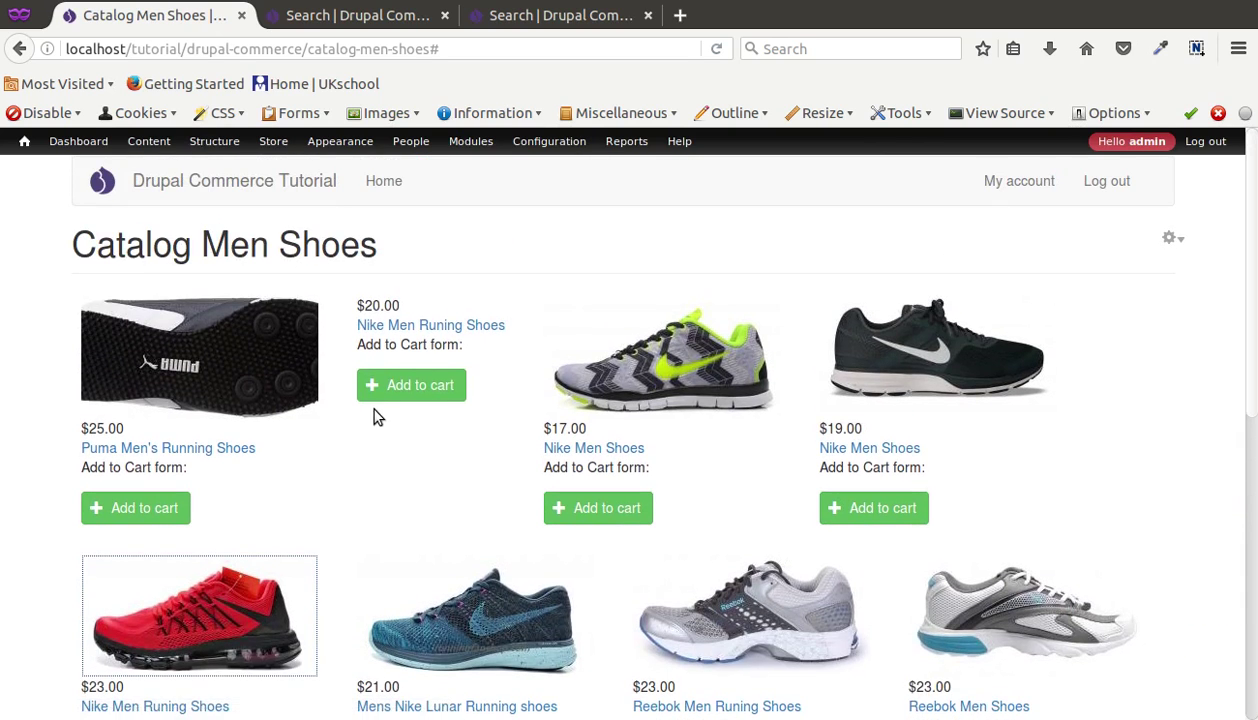
scroll(377, 416, down, 9)
scroll(377, 416, up, 8)
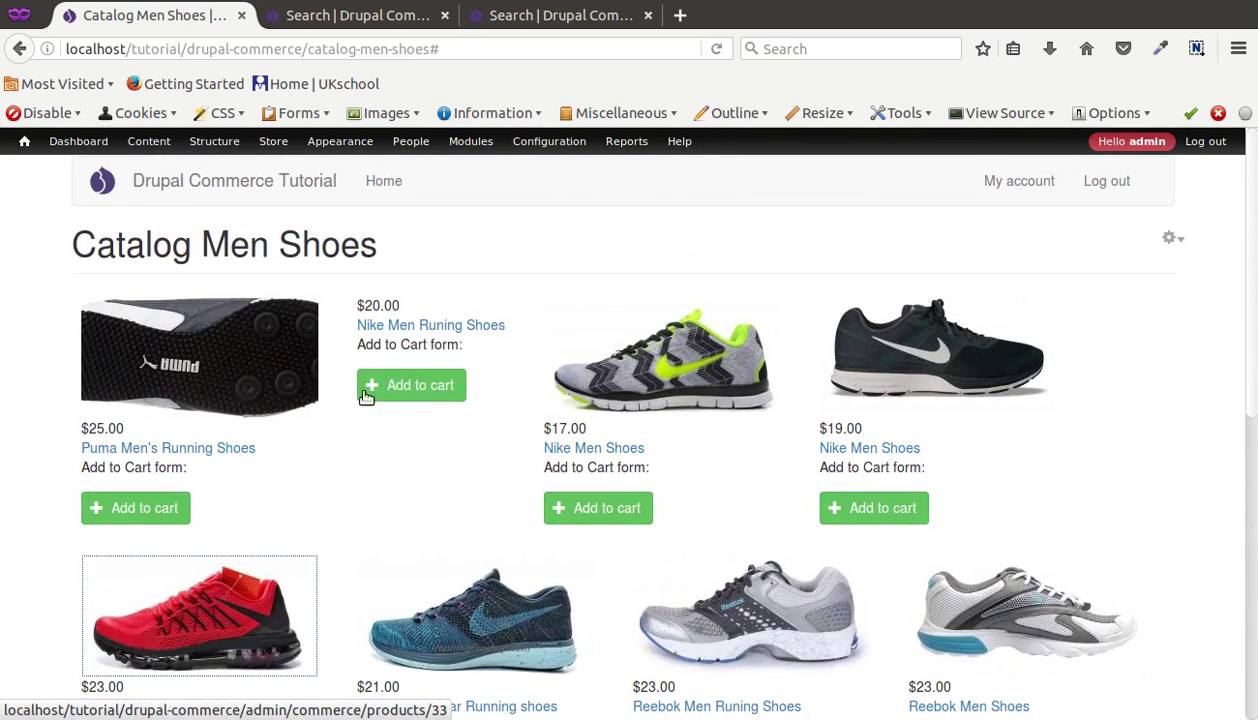
- Open the Views Infinite Scroll project page in Chrome and select the module name views_infinite_scroll in its URL
mouse_move(31, 158)
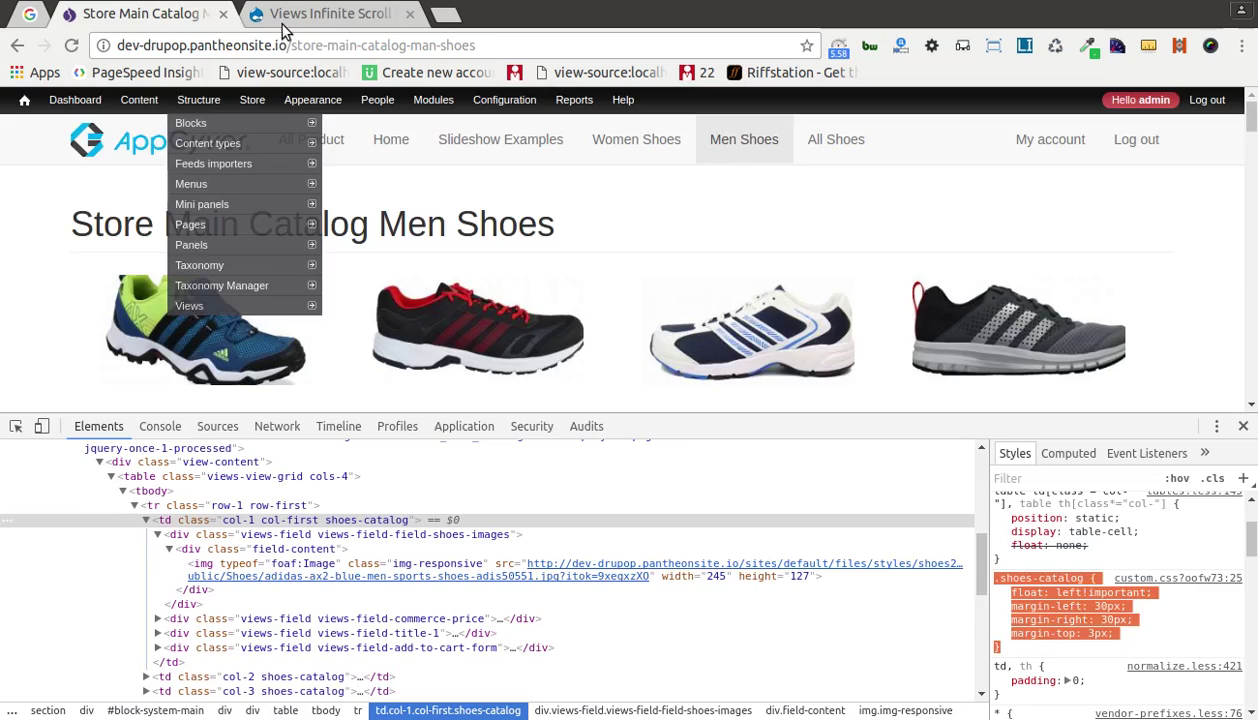
click(300, 14)
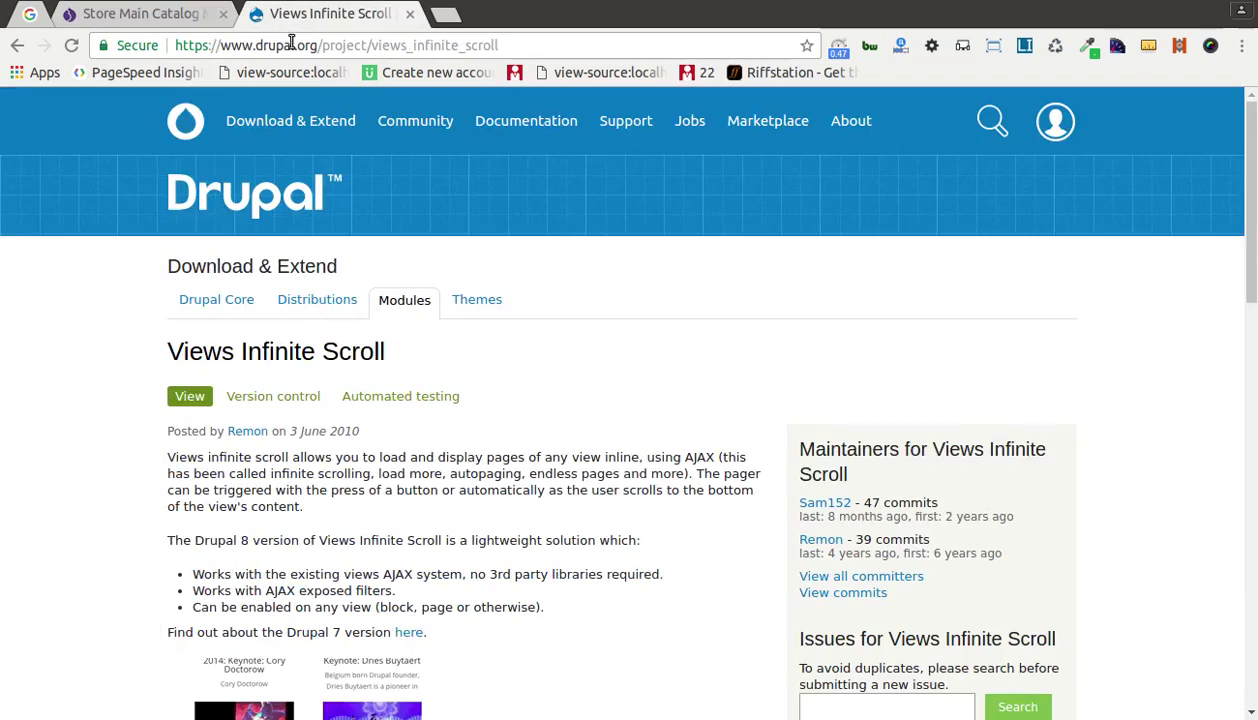
scroll(383, 207, down, 3)
scroll(383, 207, down, 5)
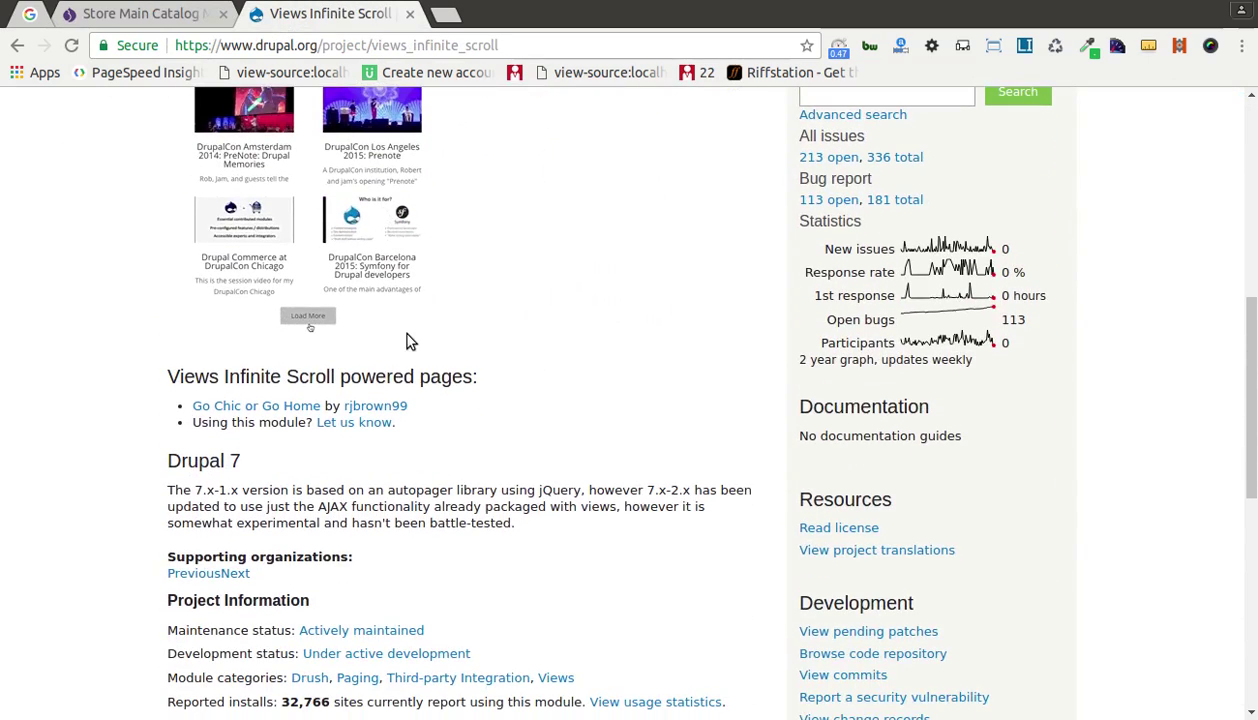
drag(370, 46, 487, 46)
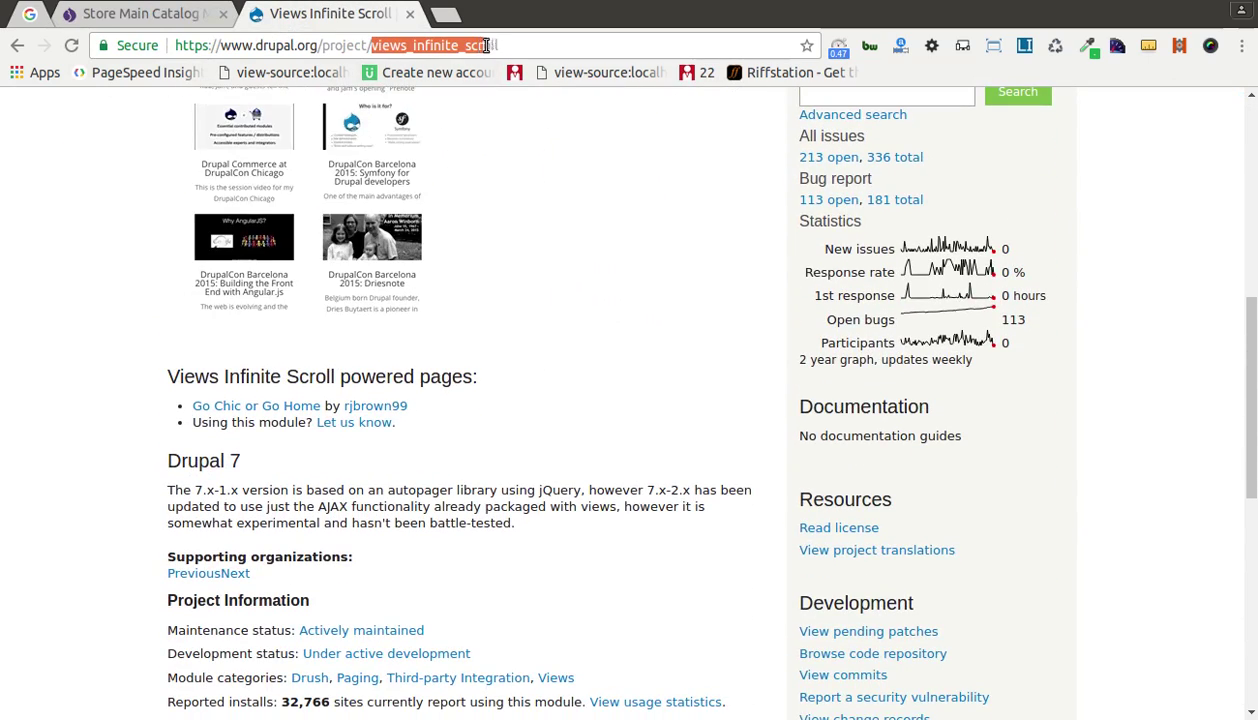
- Switch to the terminal and download the module with drush dl views_infinite_scroll
key(alt+Tab)
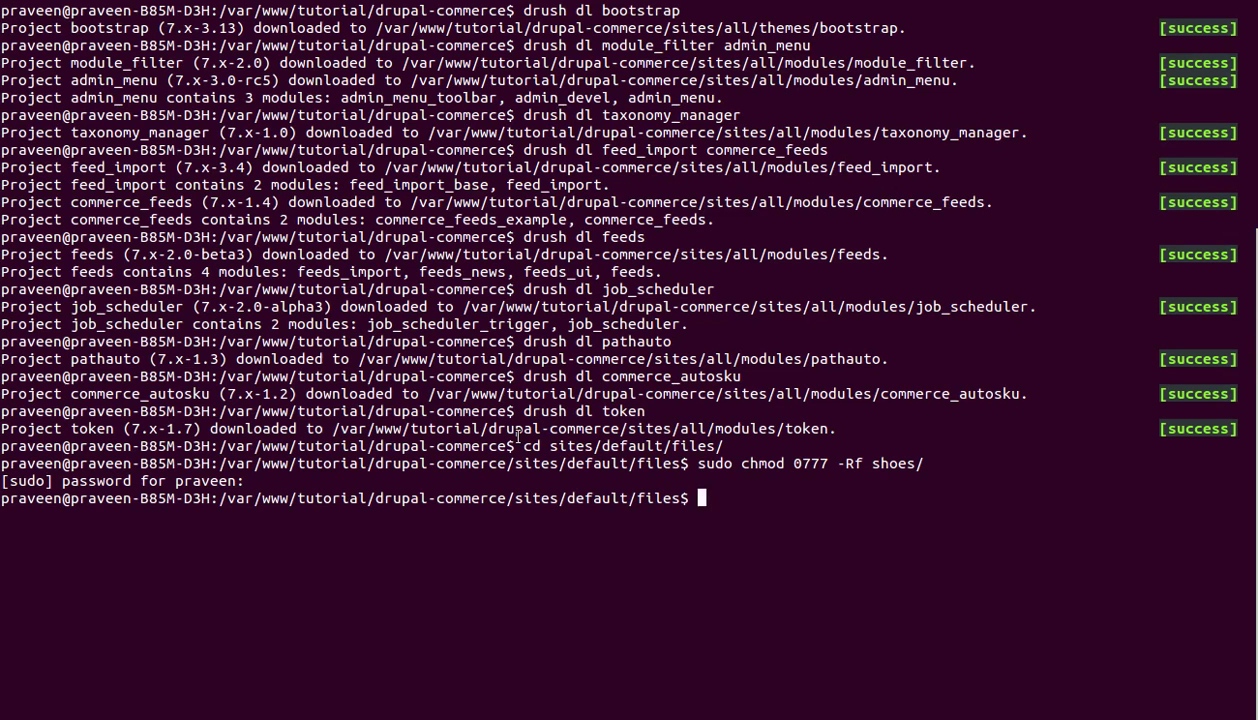
text(drush dl)
text(views_infinite_scroll)
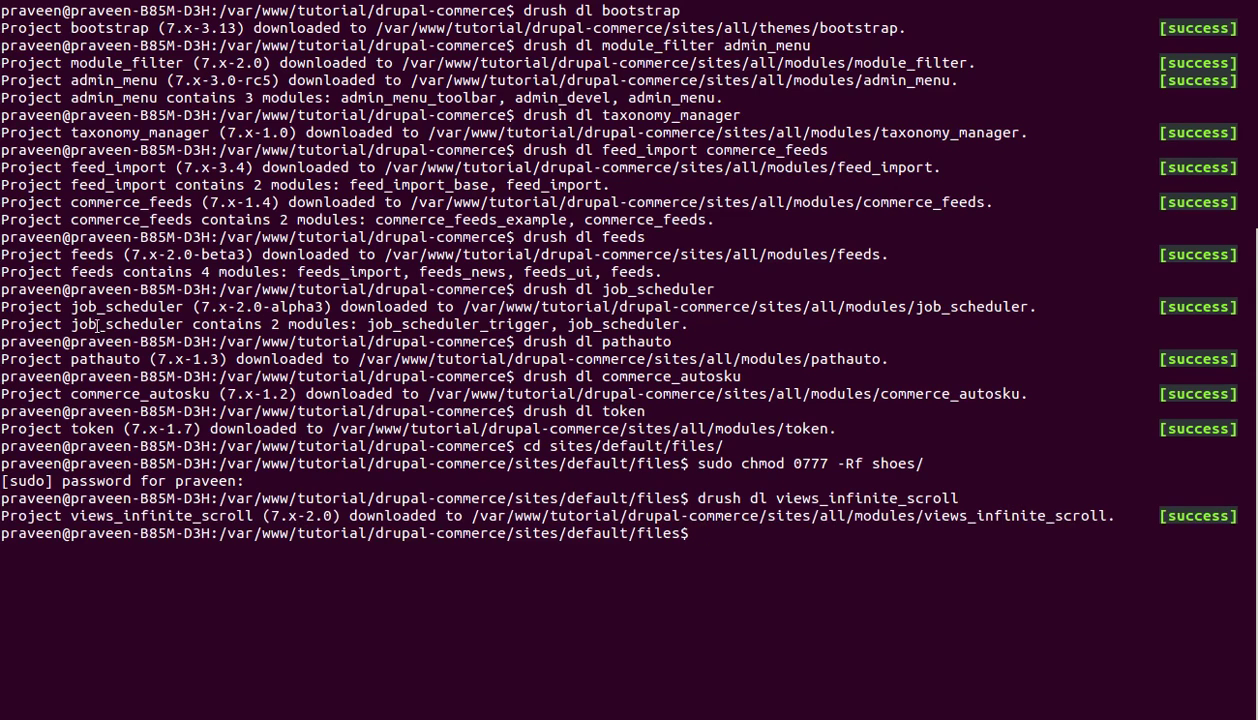
- Return to Firefox, open the Modules page and load the Views list in the second browser tab
key(alt+Tab)
click(465, 145)
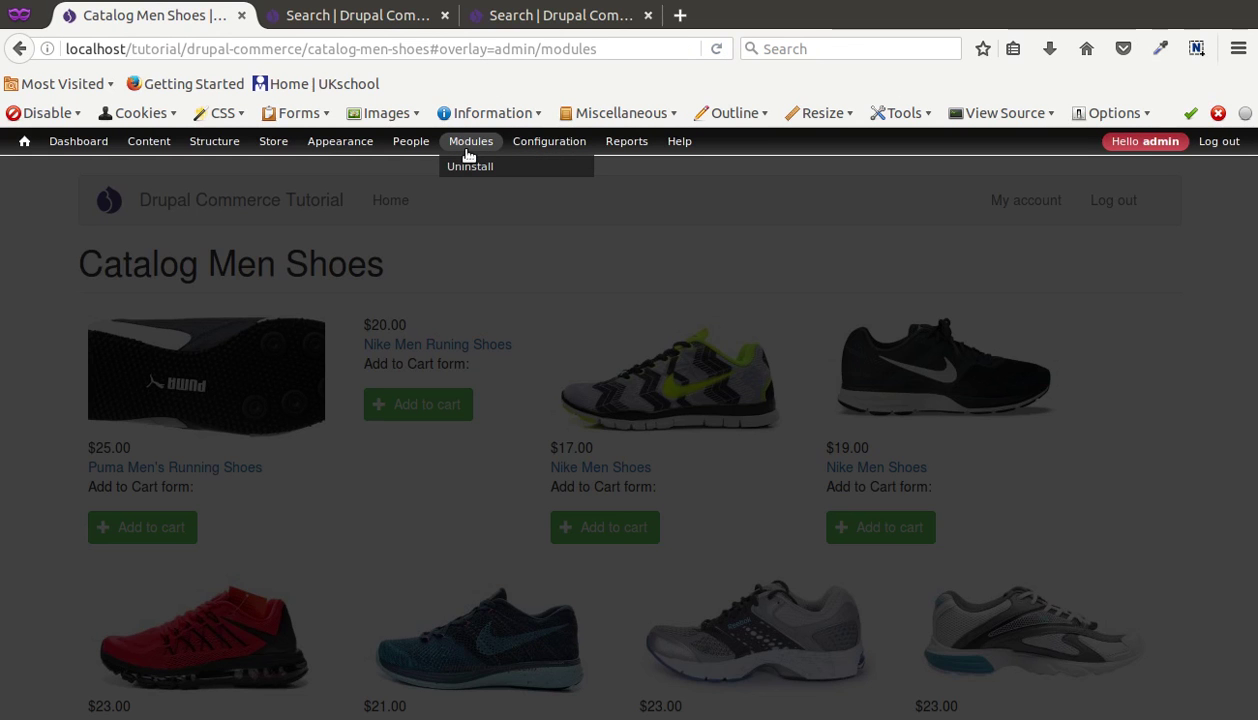
click(299, 19)
mouse_move(214, 141)
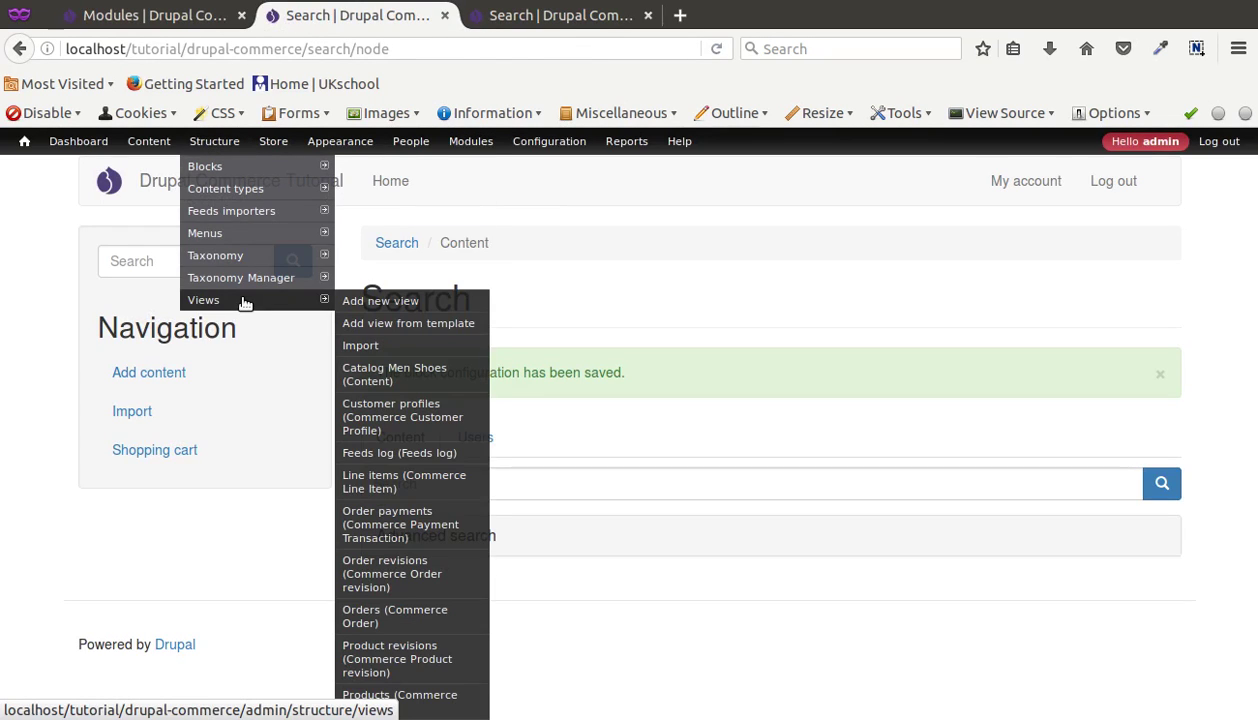
click(245, 302)
click(155, 15)
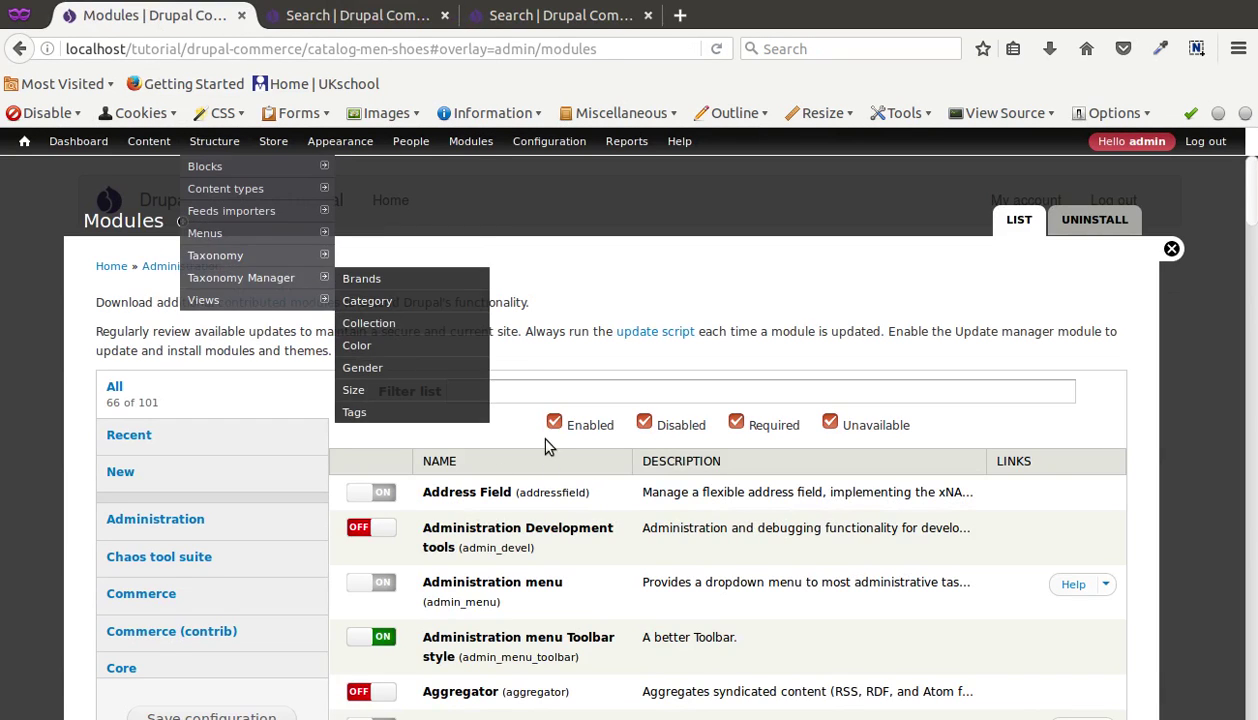
- Filter the modules by "infi", enable Views Infinite Scroll and save the configuration
click(530, 392)
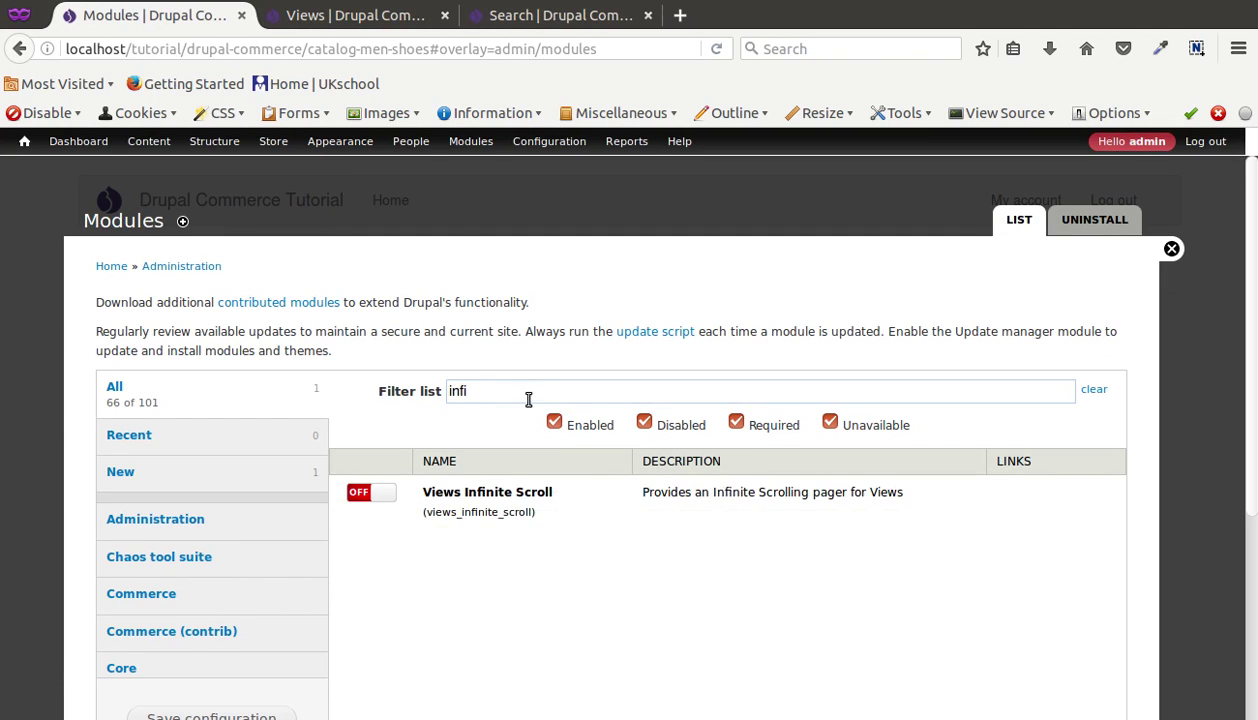
click(370, 490)
scroll(300, 560, down, 5)
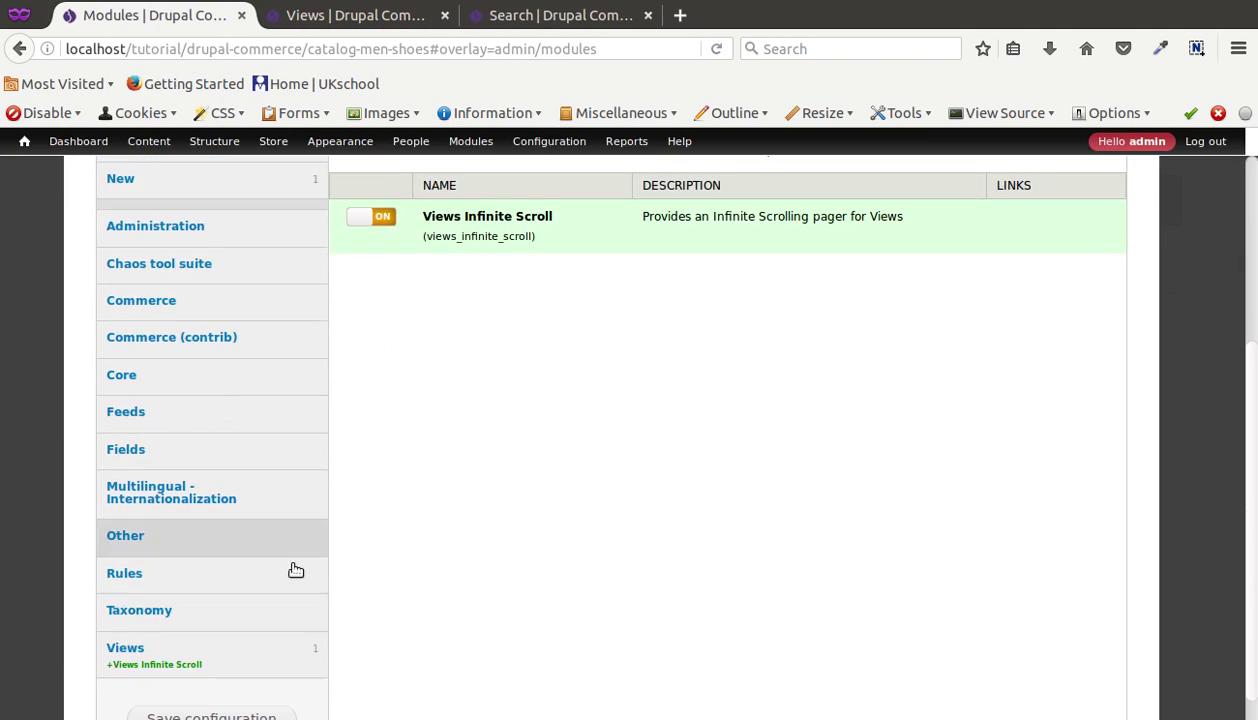
click(211, 712)
- Open the Catalog Men Shoes view for editing and check on the module page's save
click(355, 15)
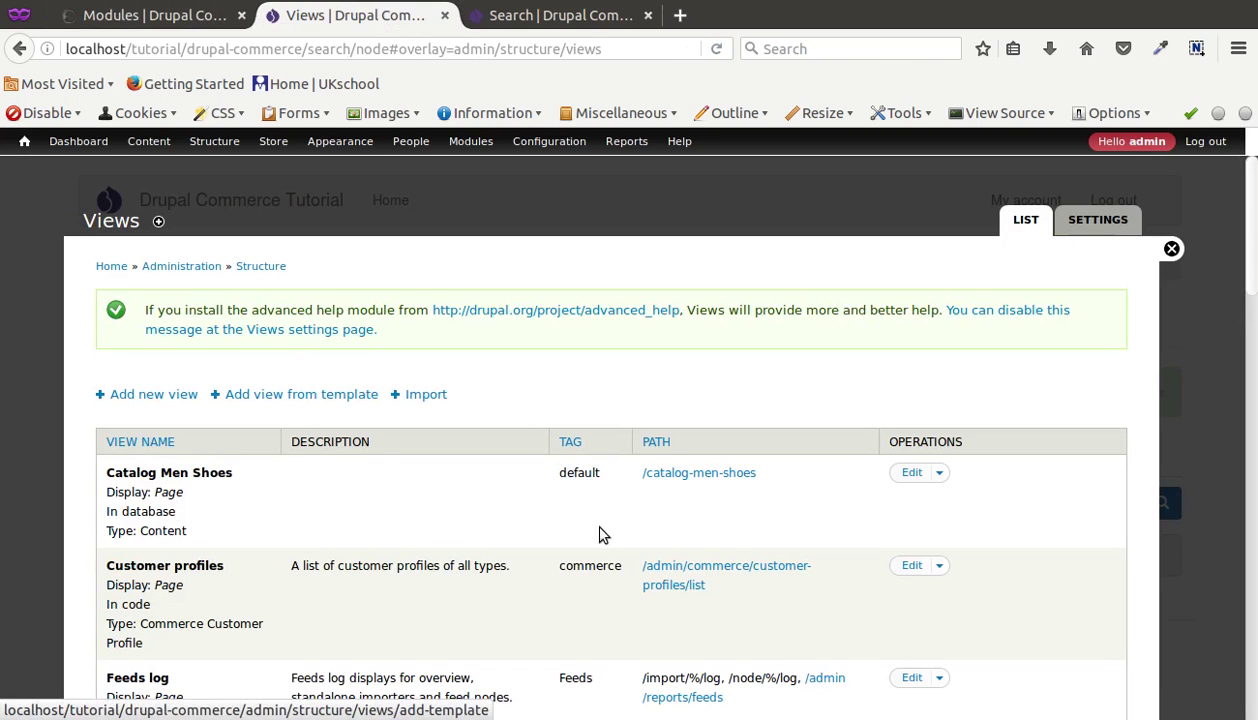
click(910, 474)
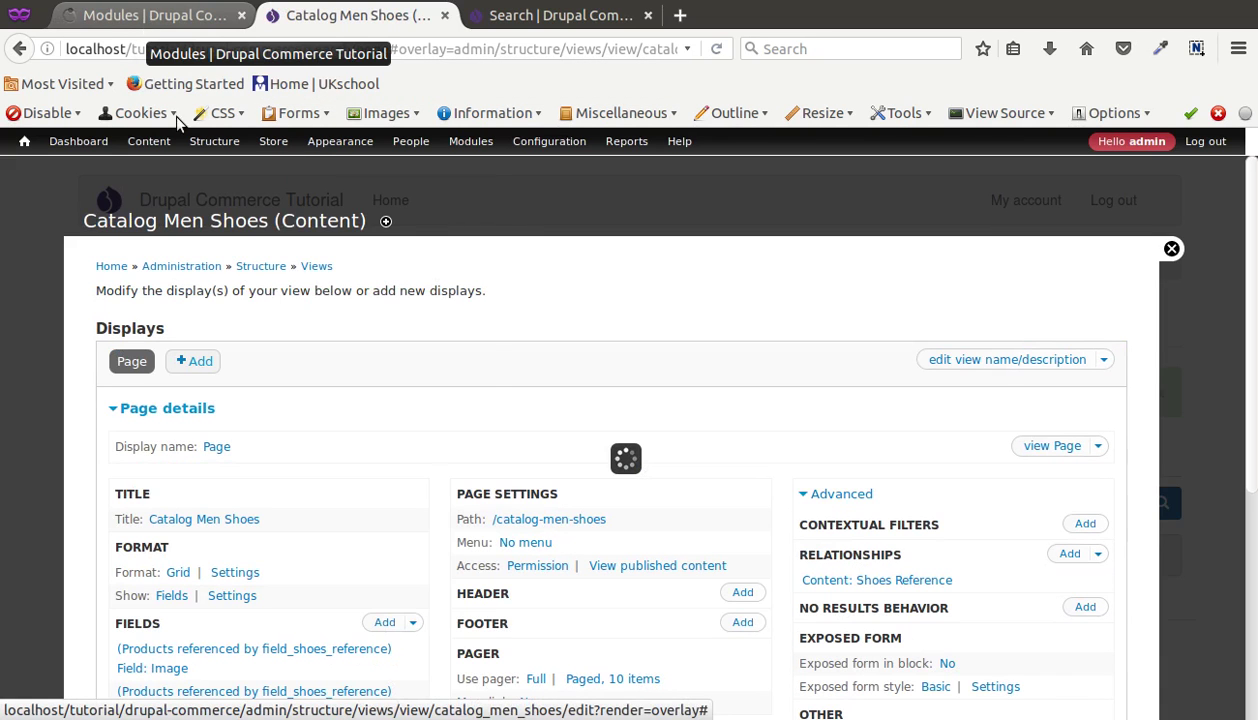
scroll(553, 454, down, 3)
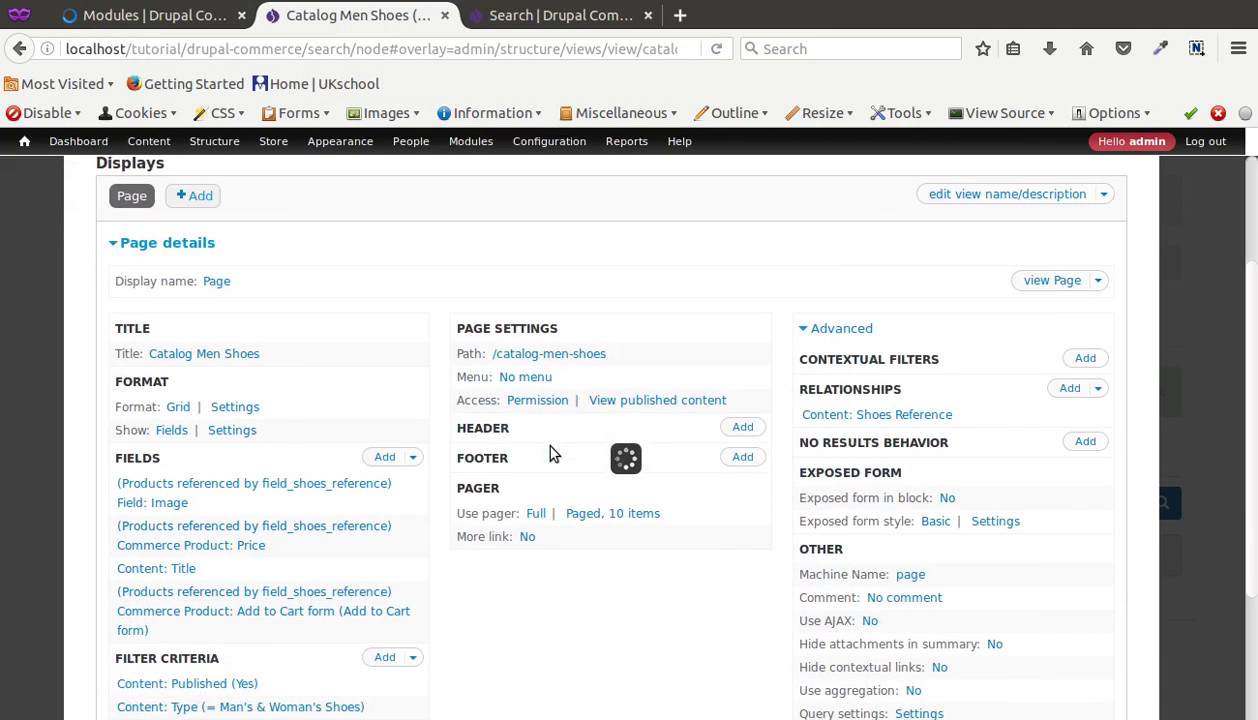
click(185, 16)
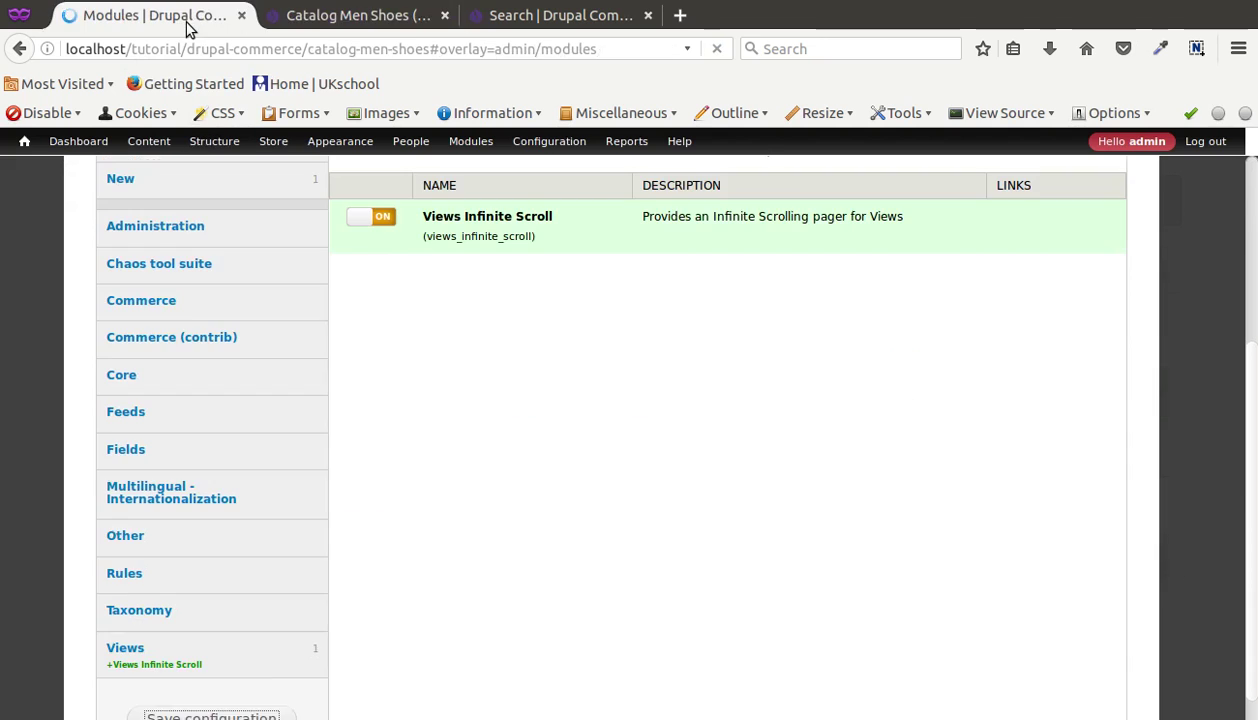
click(297, 16)
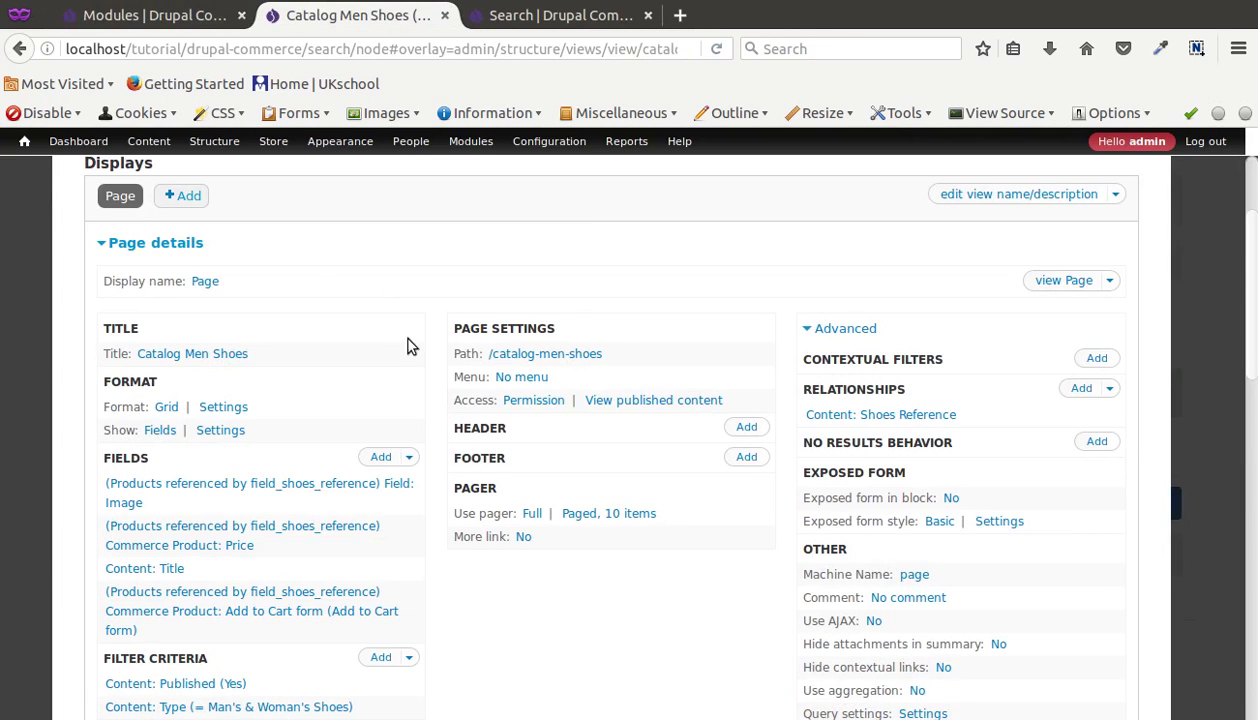
- Choose Infinite Scroll as the pager type for the Catalog Men Shoes view
scroll(541, 427, down, 3)
click(531, 349)
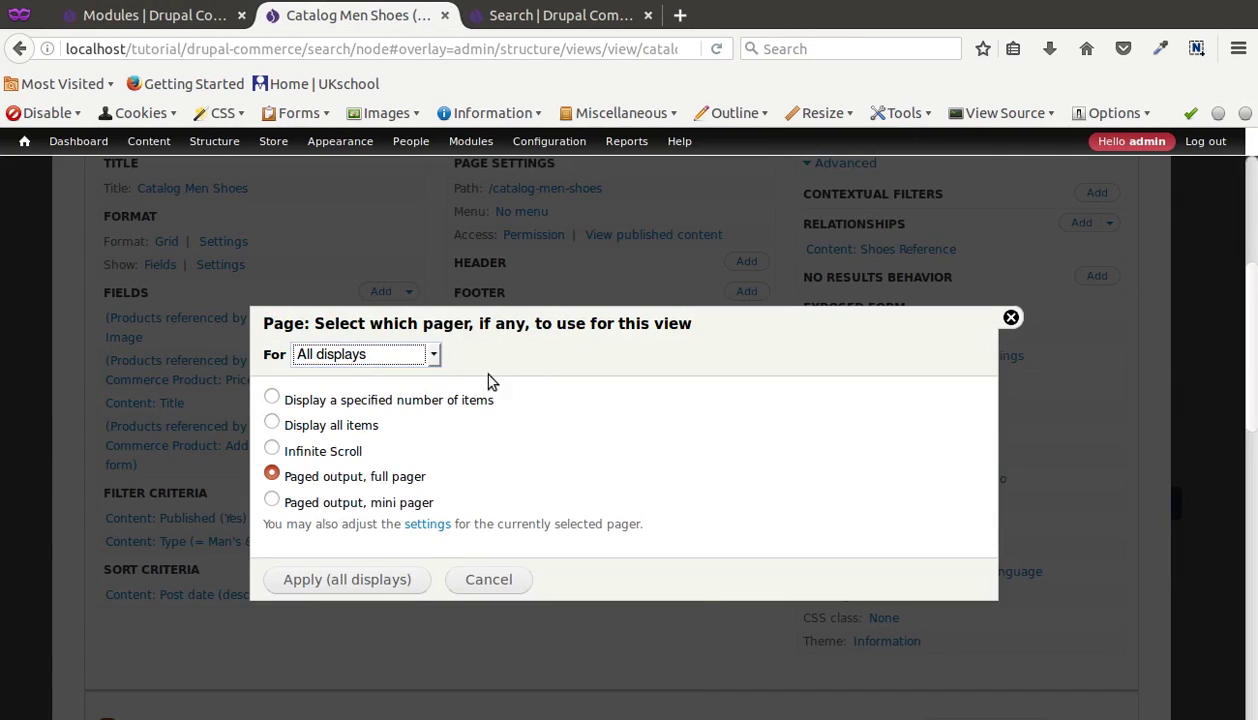
click(351, 451)
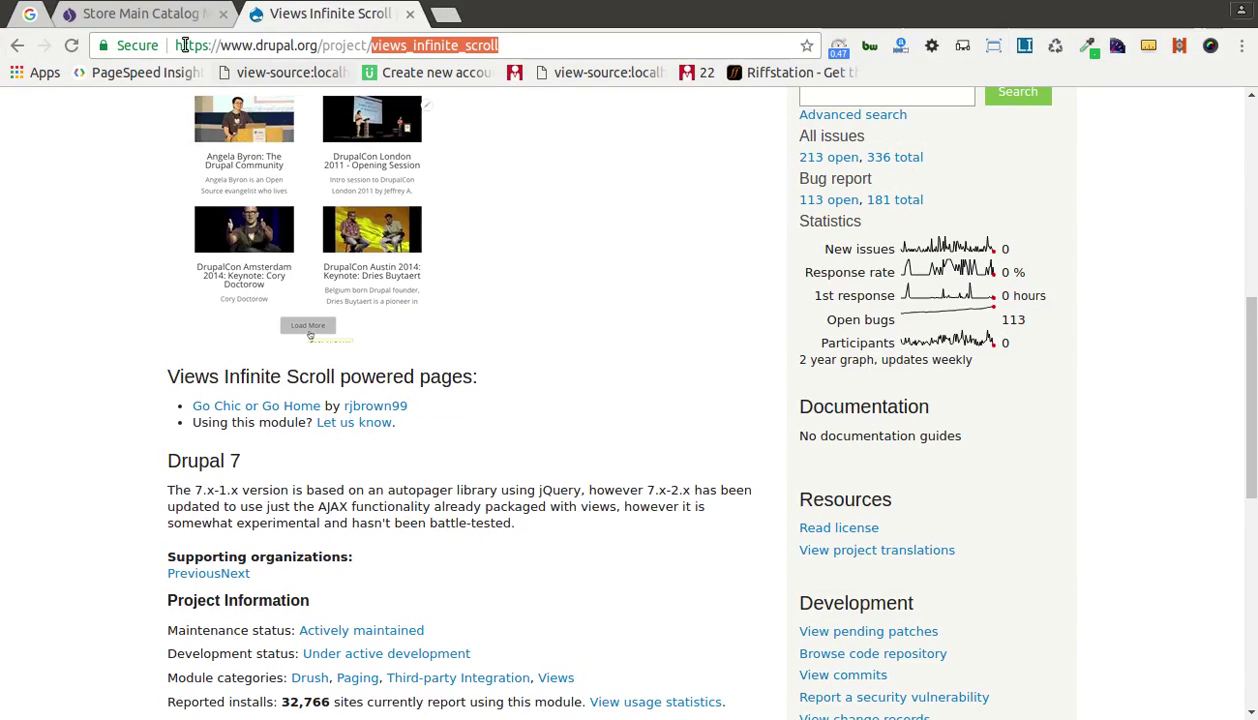
- Switch to the Store Main Catalog Men Shoes reference page in Chrome, close the developer tools and examine its product rows
click(191, 14)
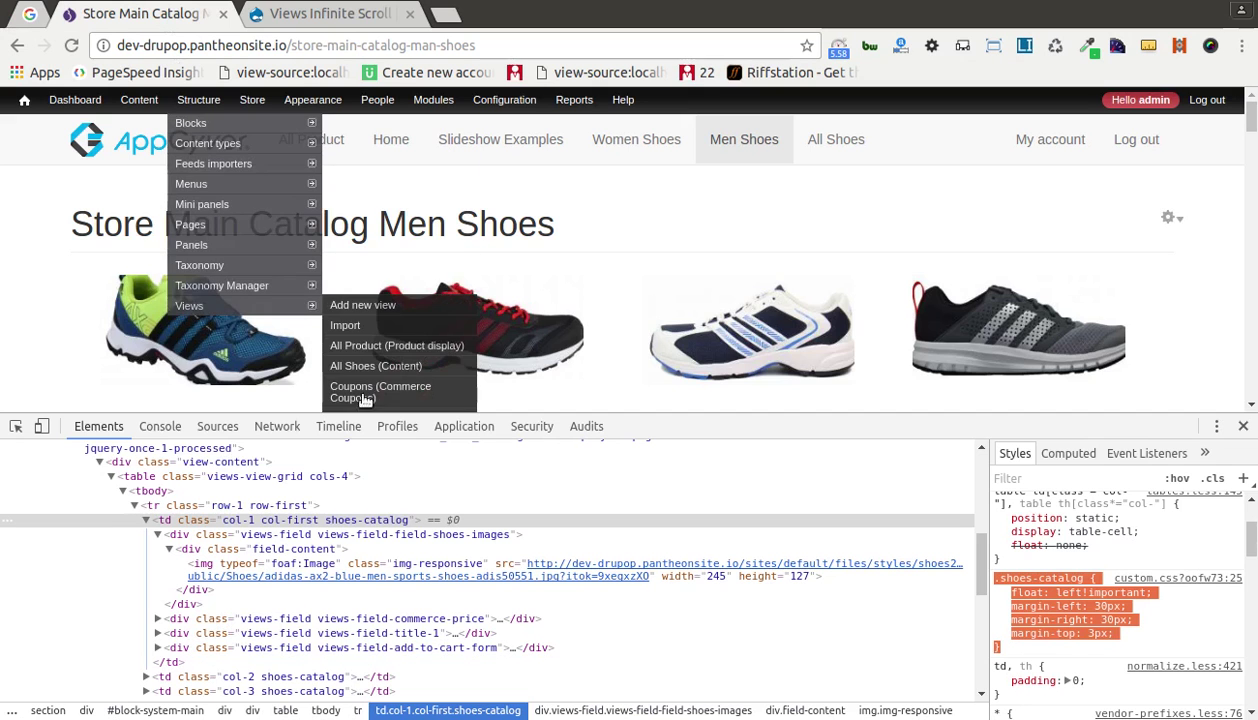
click(1245, 428)
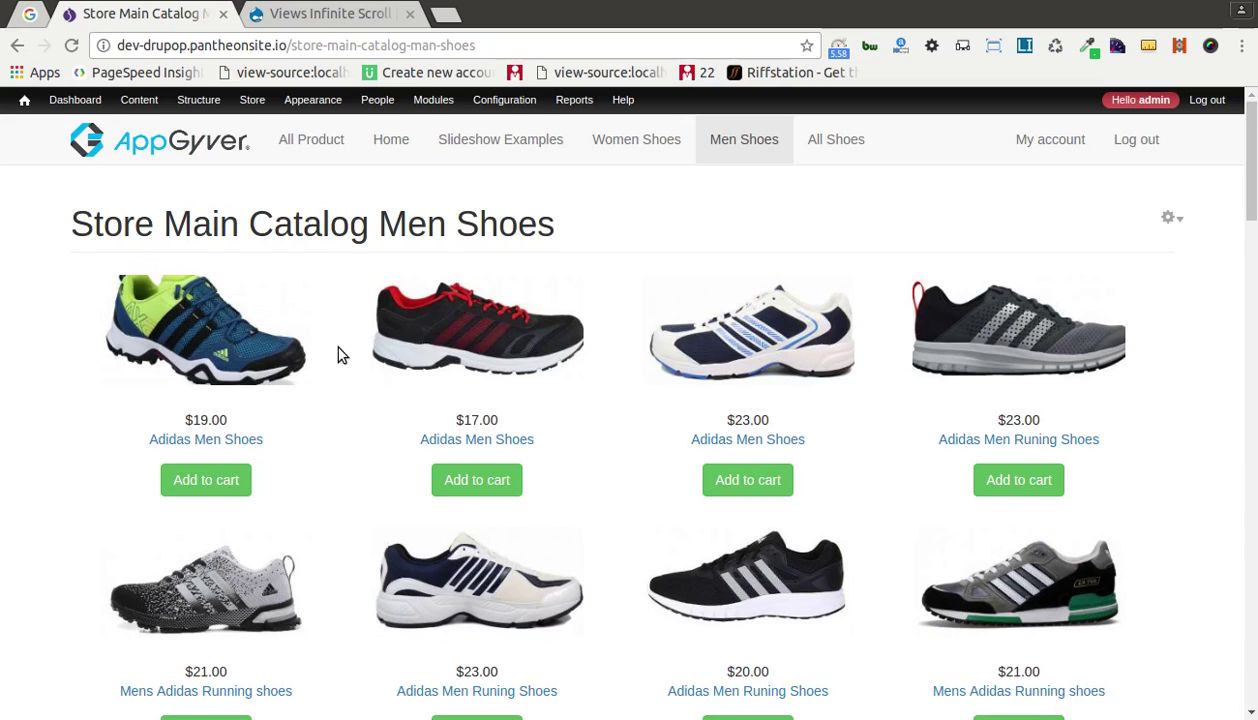
scroll(288, 326, down, 2)
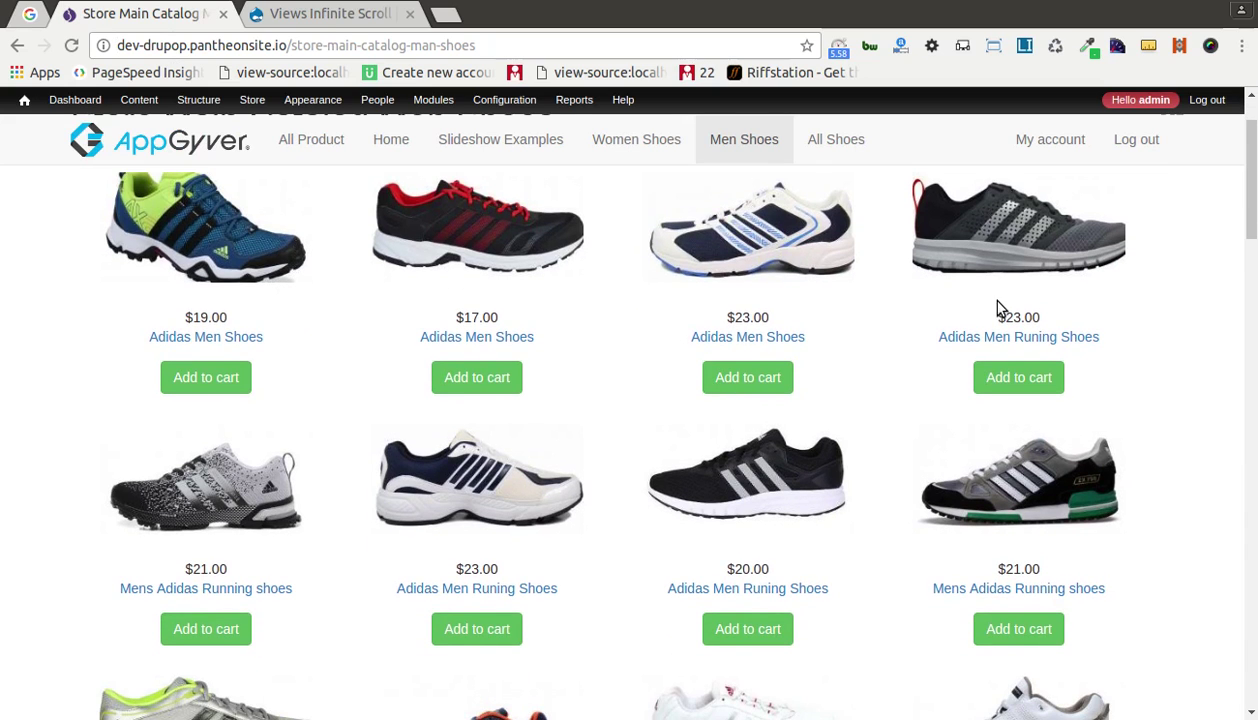
scroll(1000, 310, down, 2)
scroll(997, 402, down, 2)
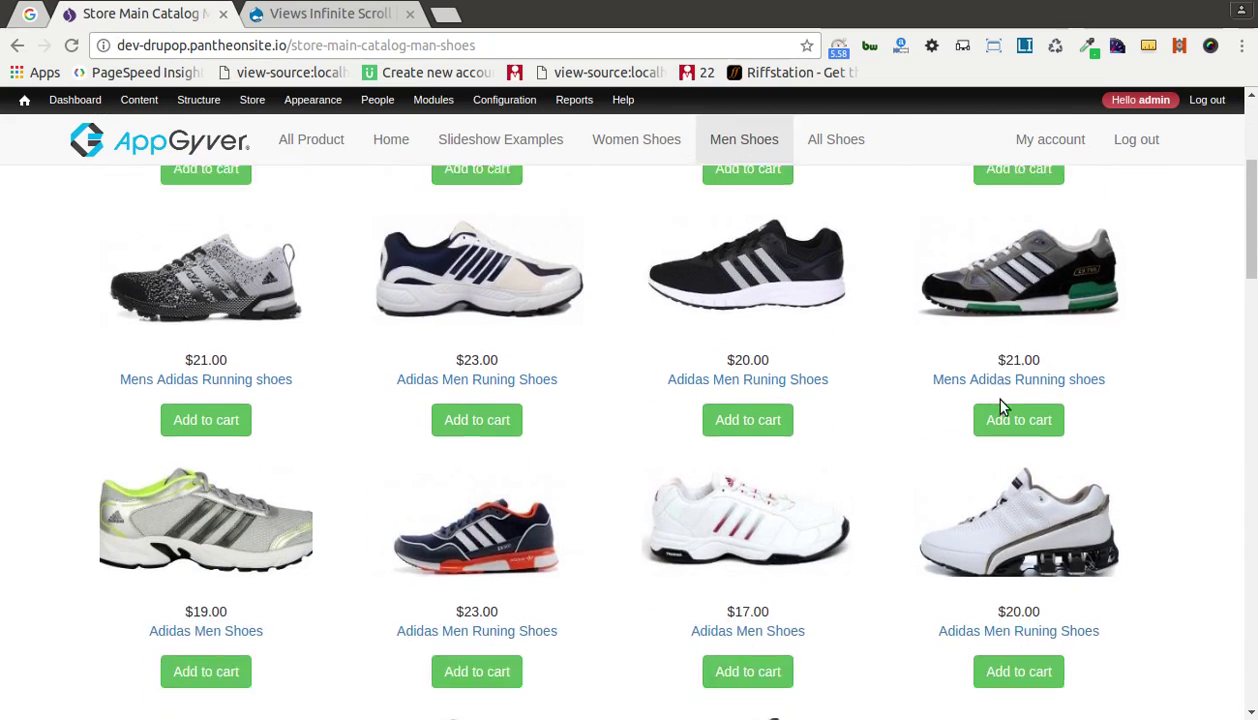
scroll(997, 402, up, 6)
- Return to the Catalog Men Shoes view in Firefox, apply the Infinite Scroll pager with 12 items to display on all displays, and save the view
key(ctrl+Tab)
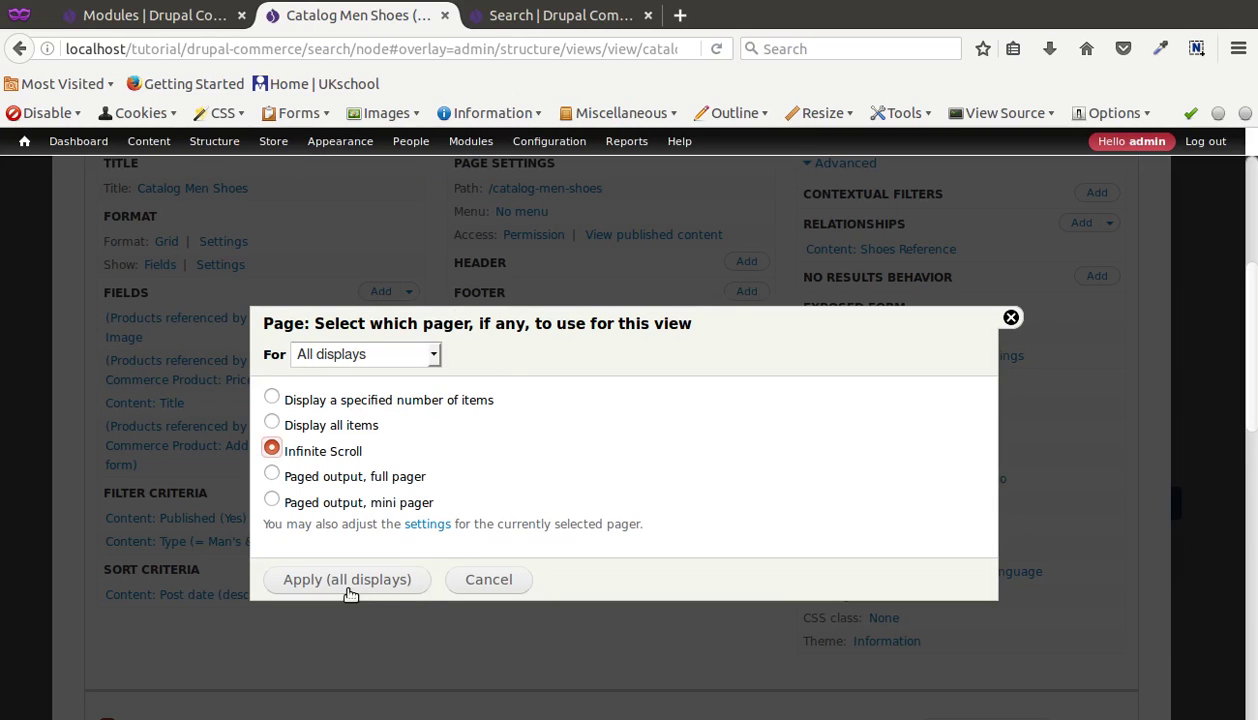
click(347, 580)
double_click(291, 371)
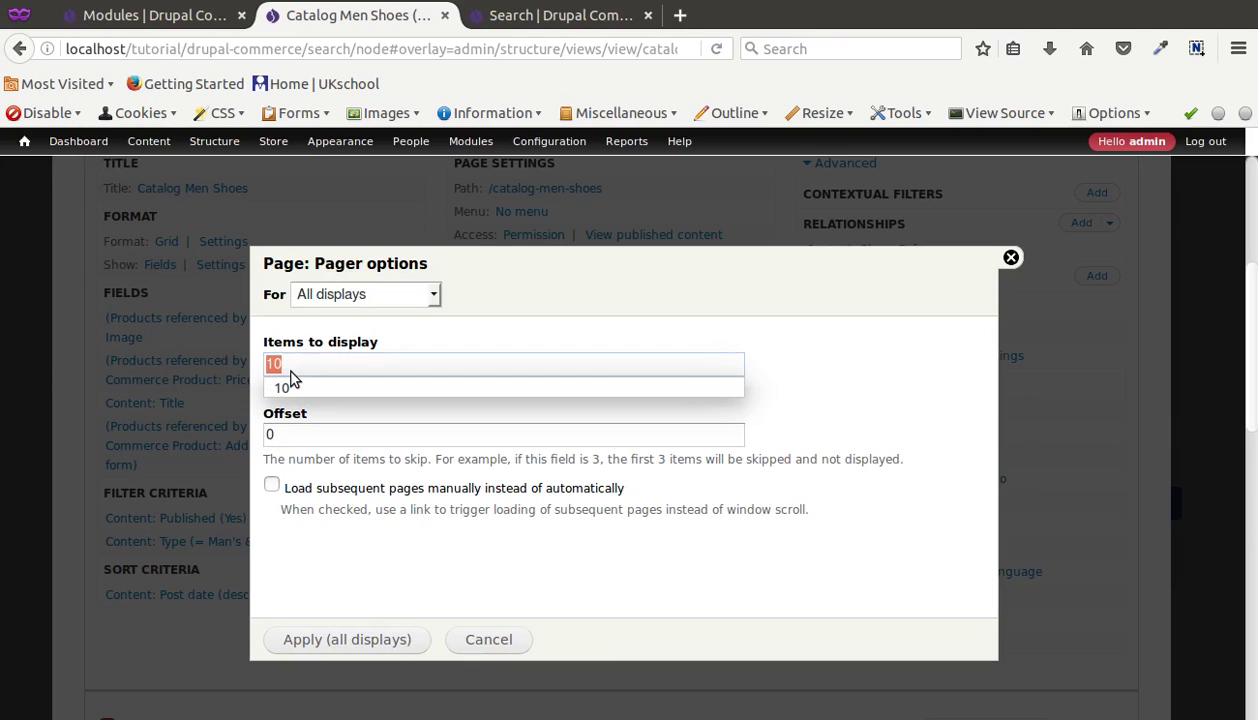
text(12)
click(376, 435)
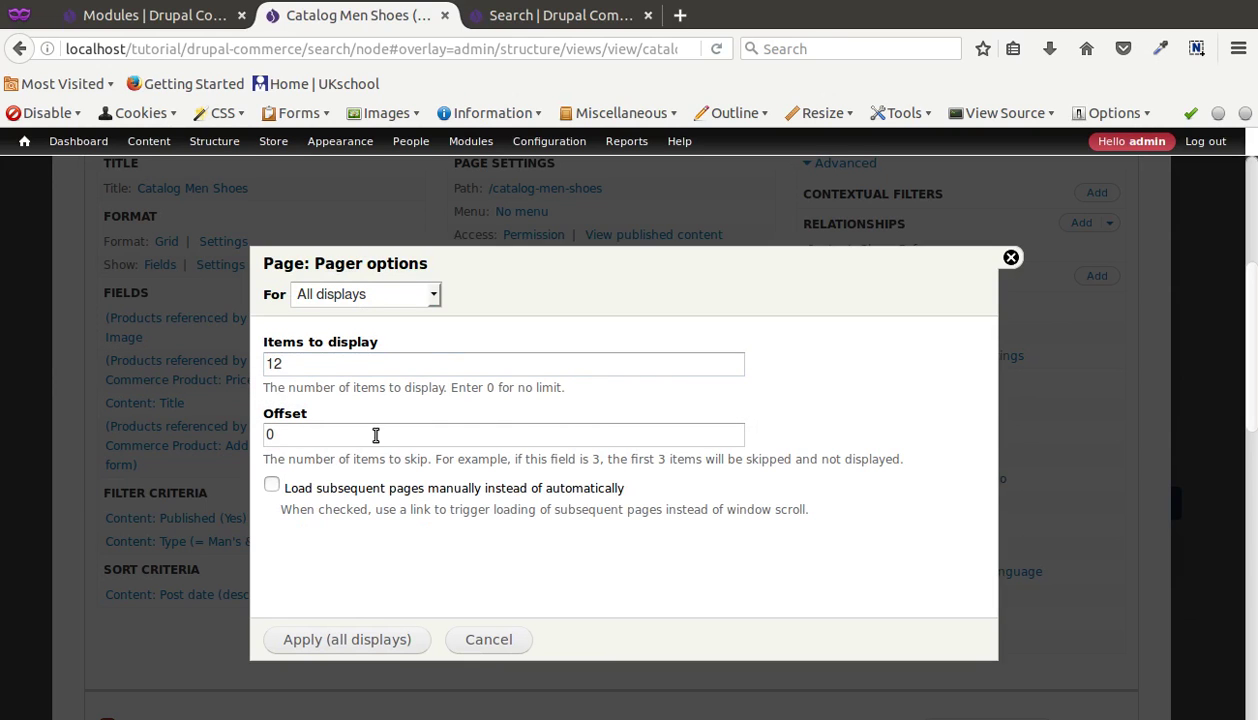
click(334, 637)
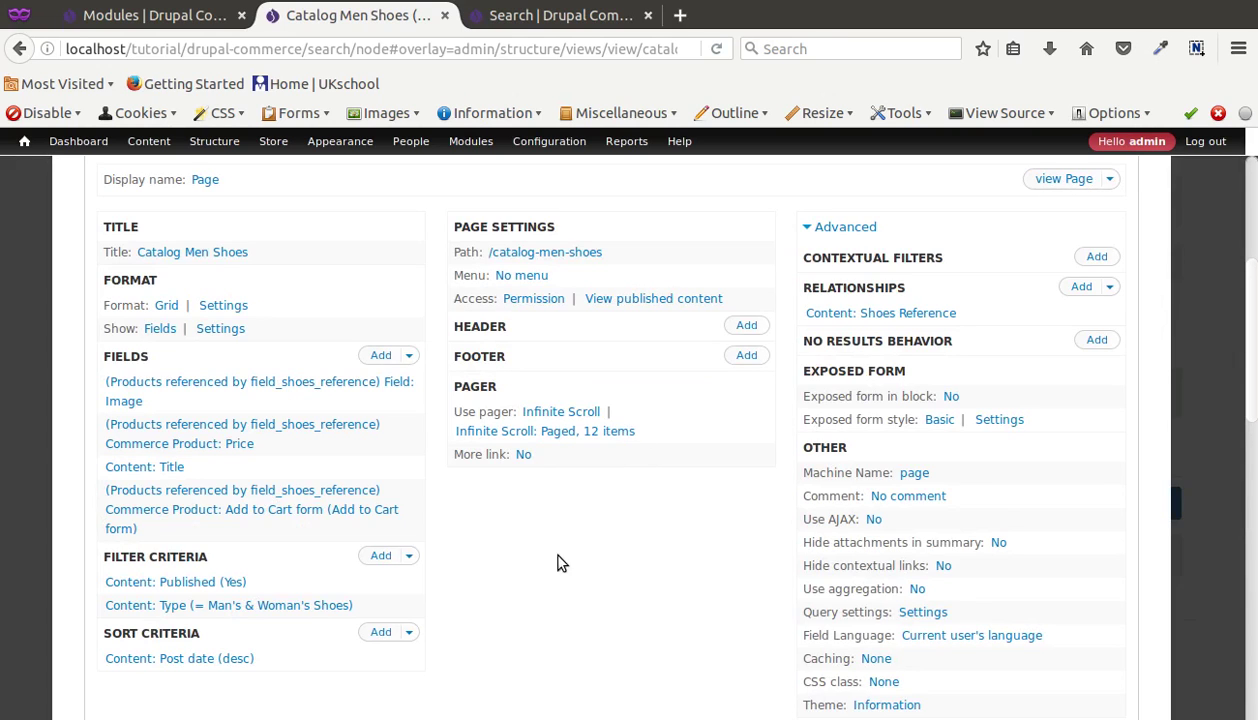
scroll(1033, 386, up, 4)
click(1025, 360)
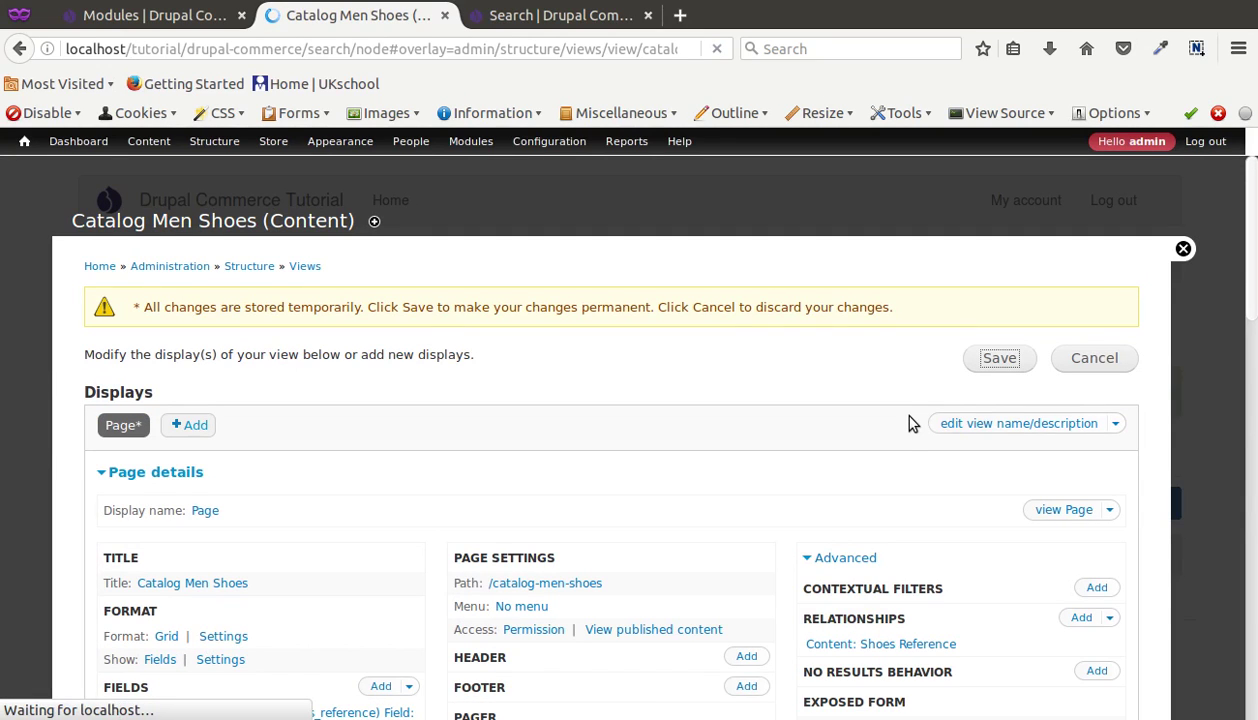
- Open the Catalog Men Shoes page in a new tab and examine how its product rows load and align down the page
key(ctrl+a)
middle_click(1060, 525)
click(562, 16)
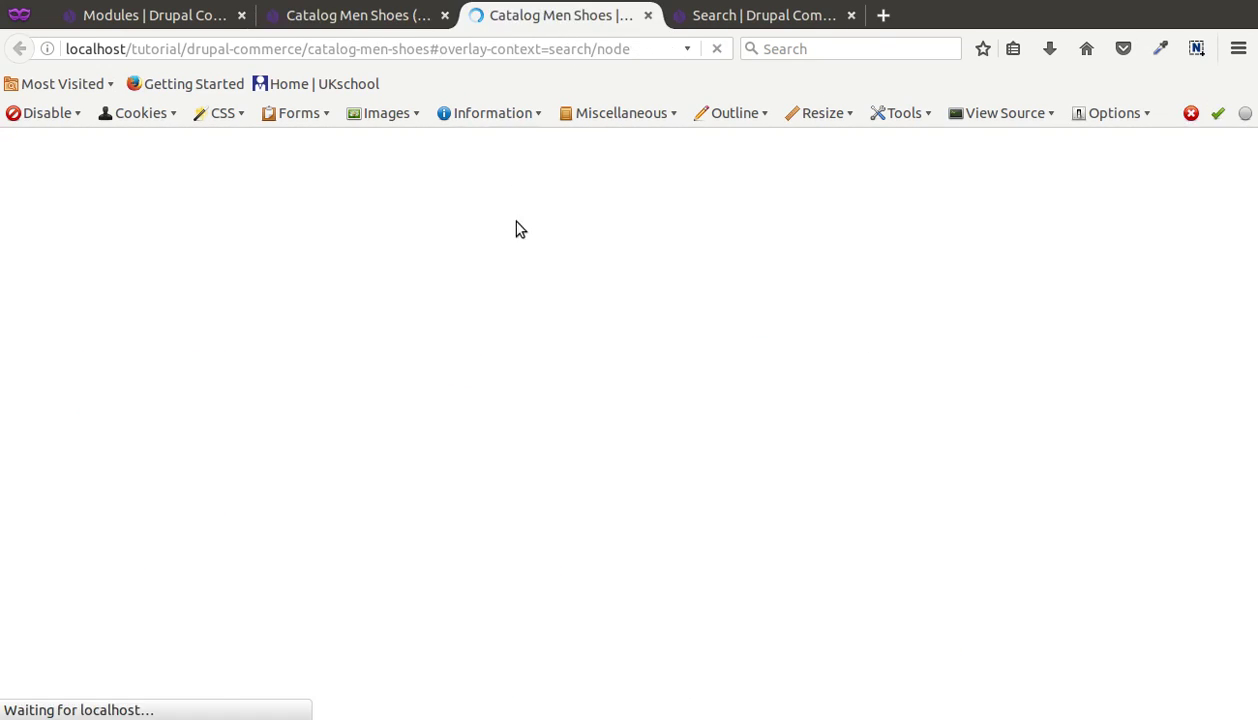
scroll(519, 324, down, 6)
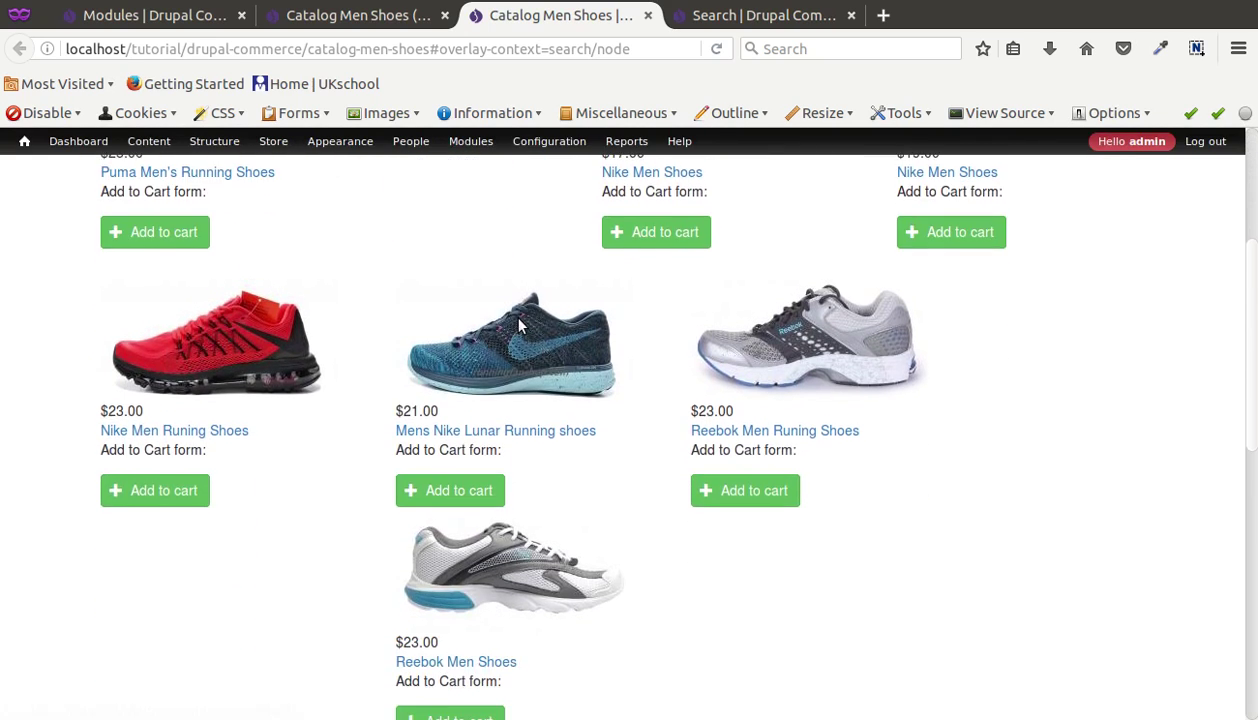
scroll(643, 480, down, 15)
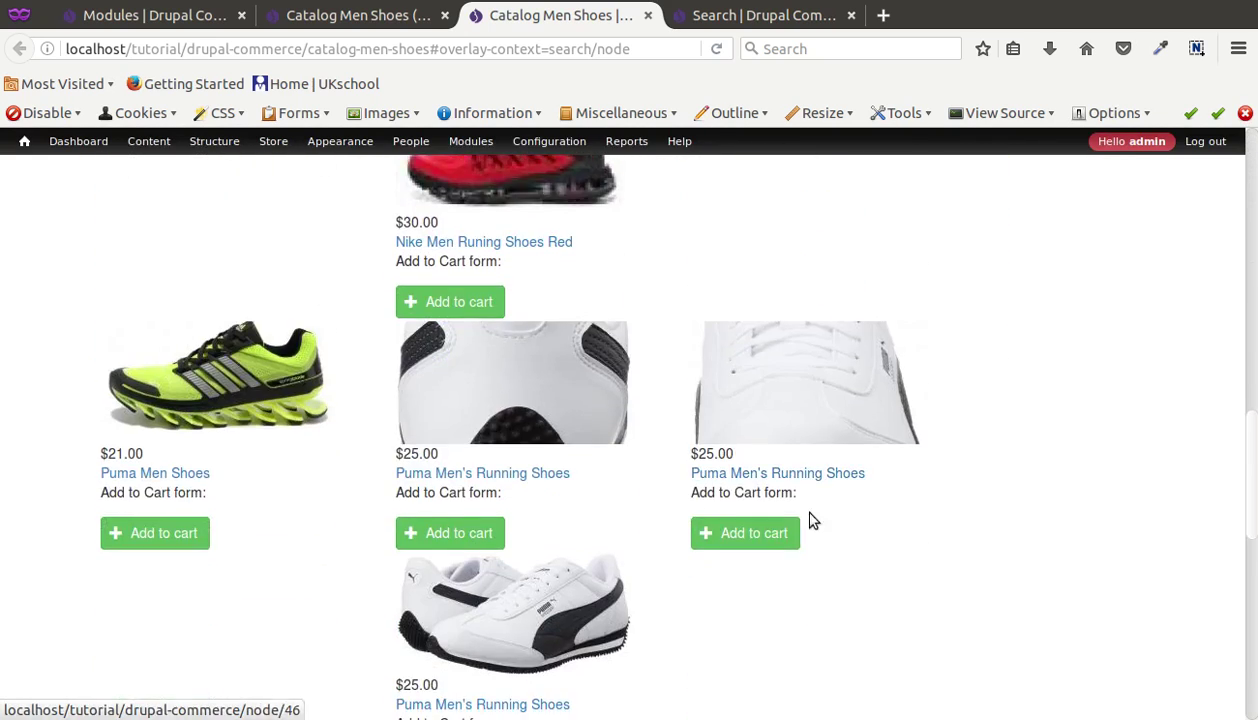
scroll(1002, 540, down, 15)
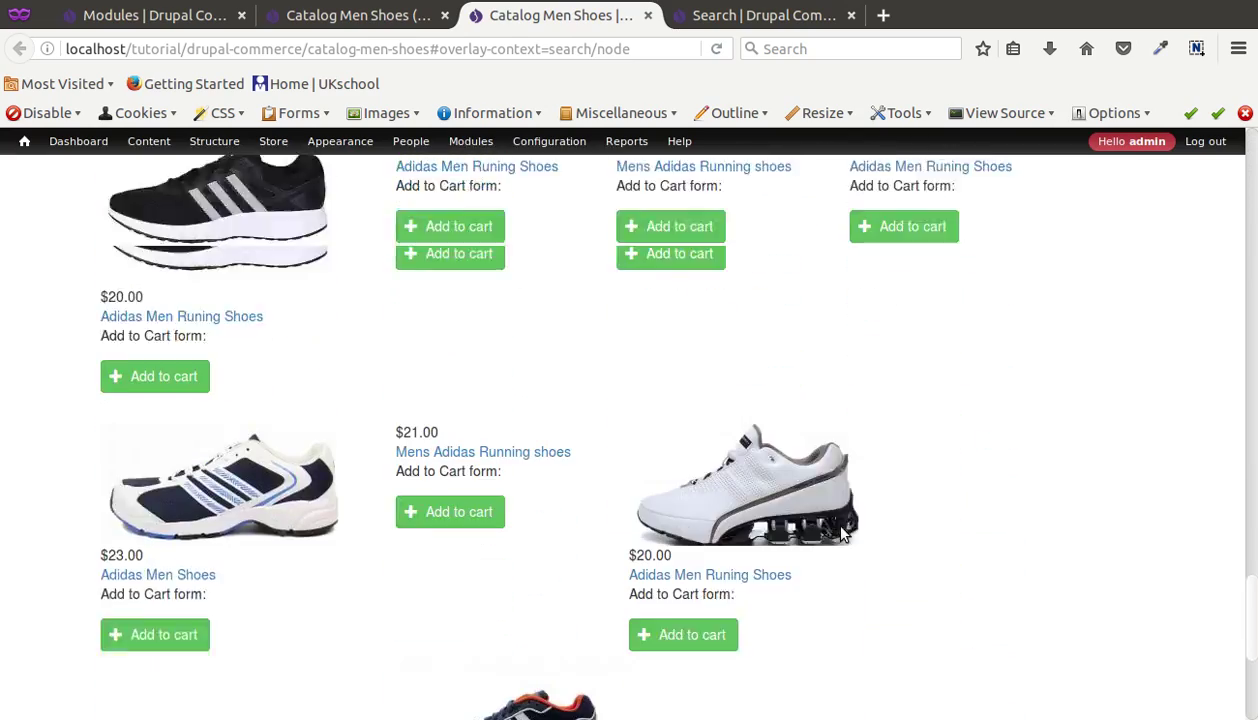
scroll(842, 533, down, 15)
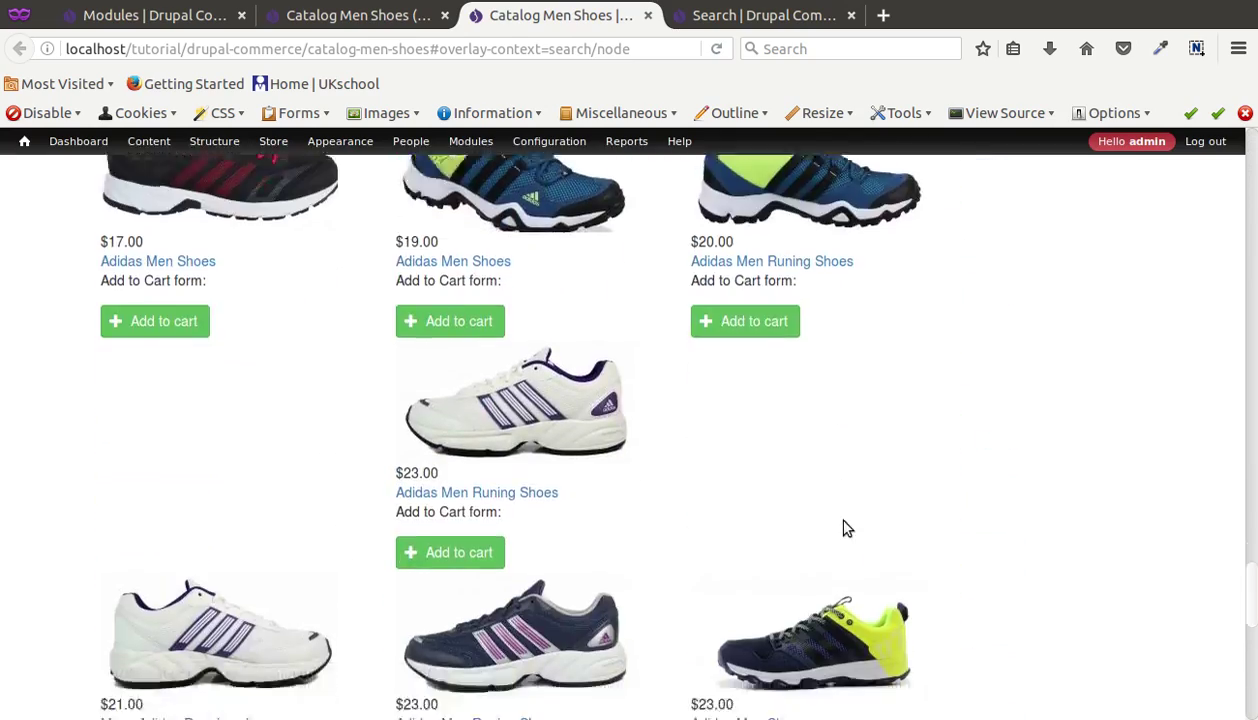
scroll(842, 528, up, 10)
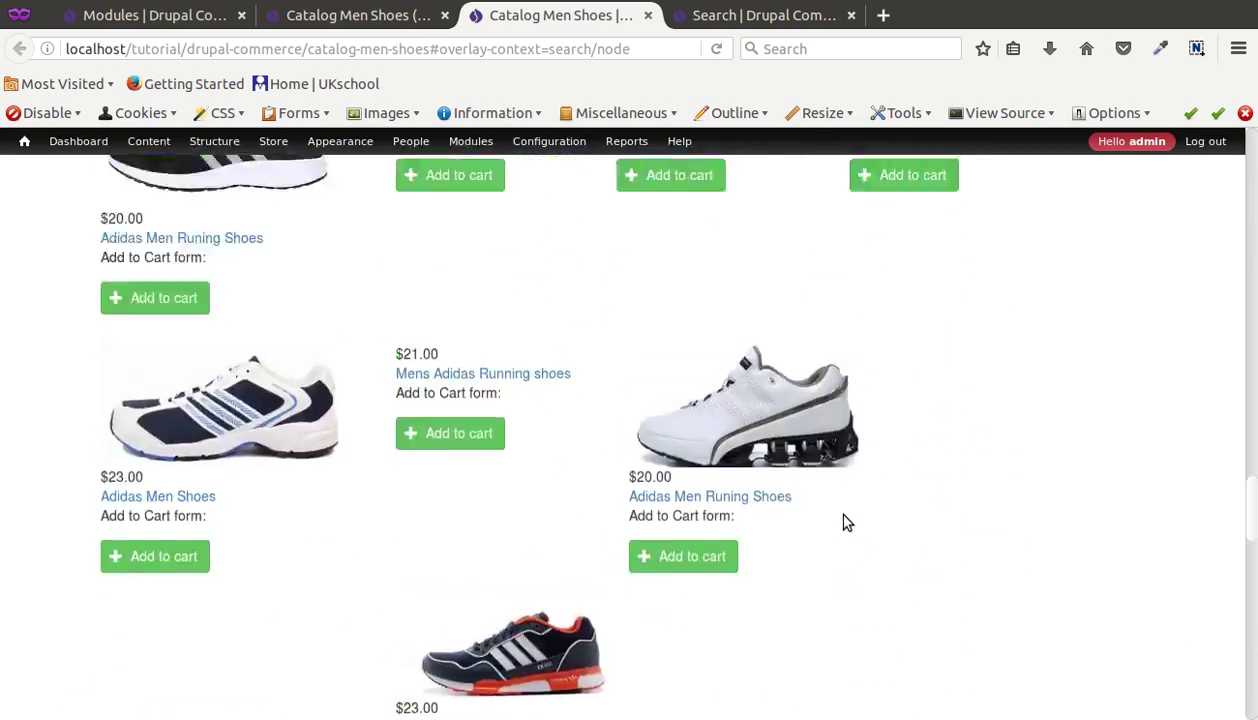
scroll(842, 522, up, 10)
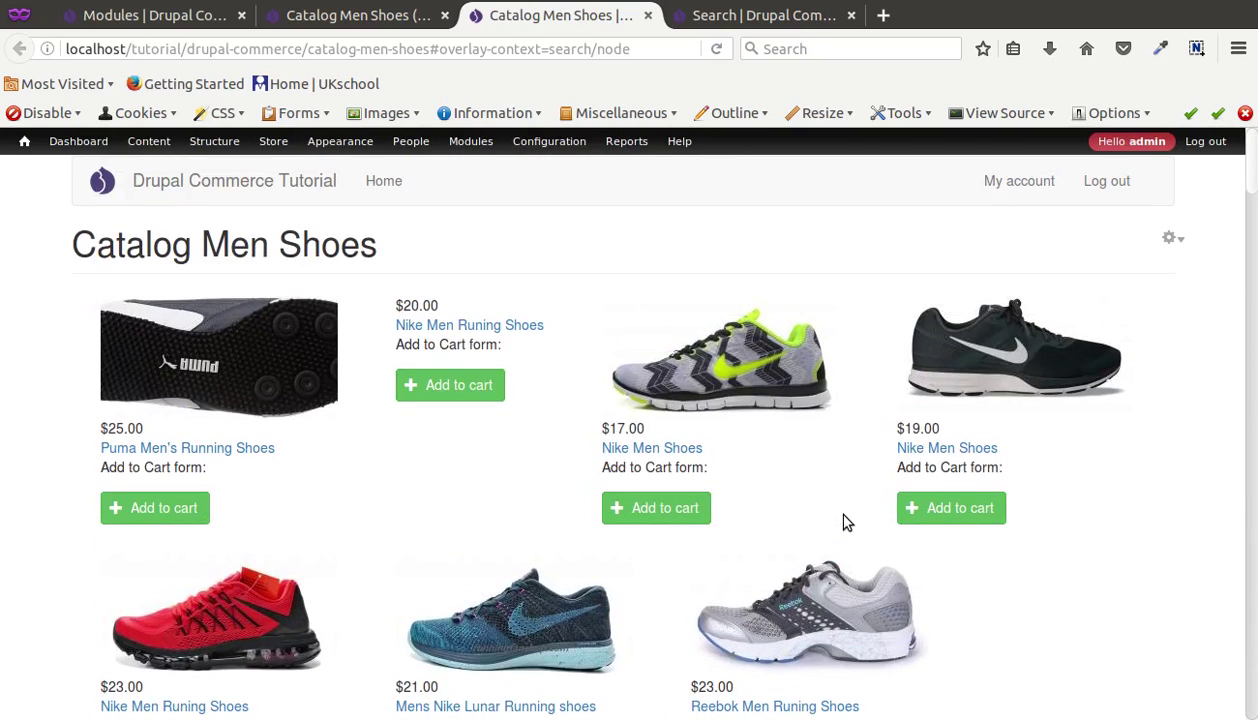
scroll(379, 357, down, 3)
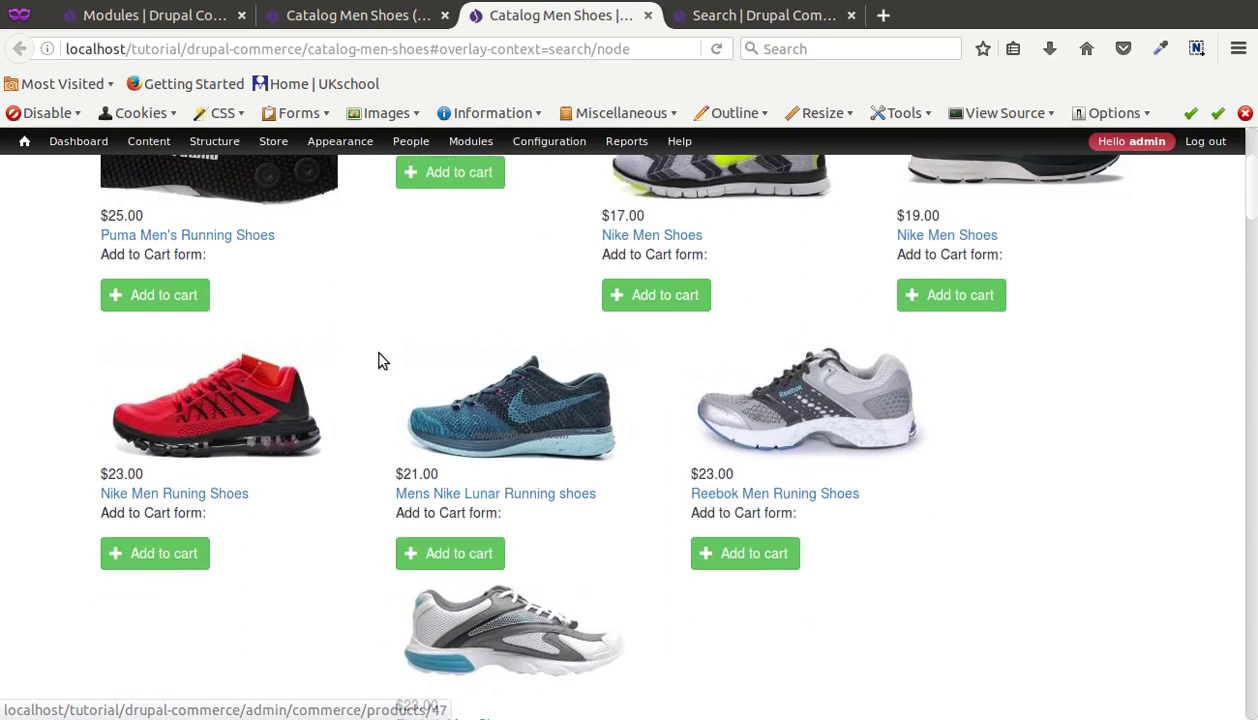
scroll(379, 357, up, 3)
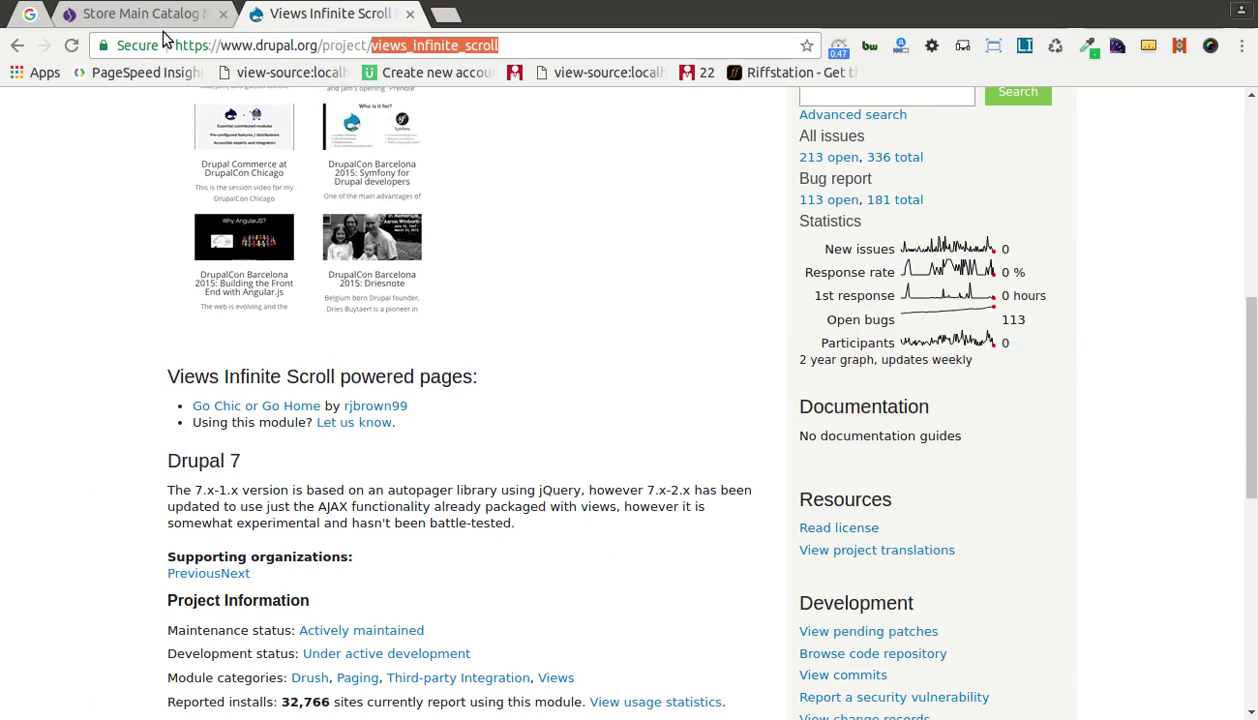
- Switch to the Store Main Catalog Men Shoes reference page in Chrome and compare its product grid alignment and infinite scrolling
key(ctrl+shift+Tab)
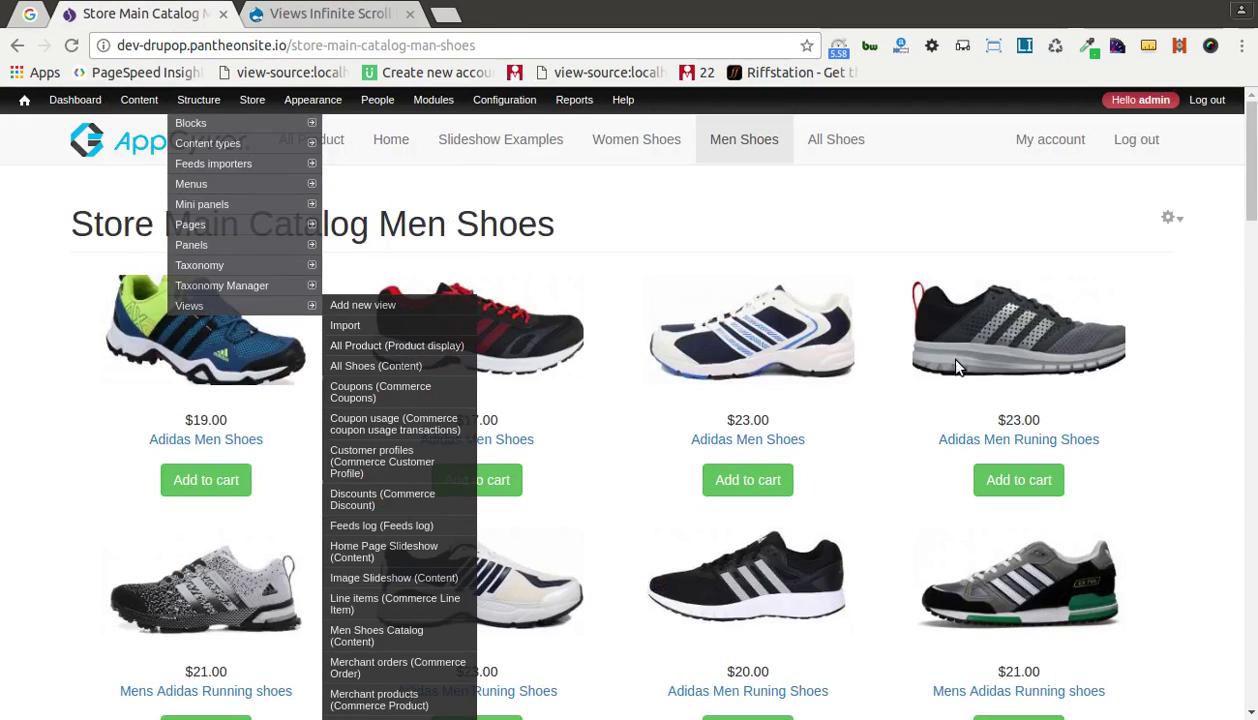
scroll(955, 367, down, 8)
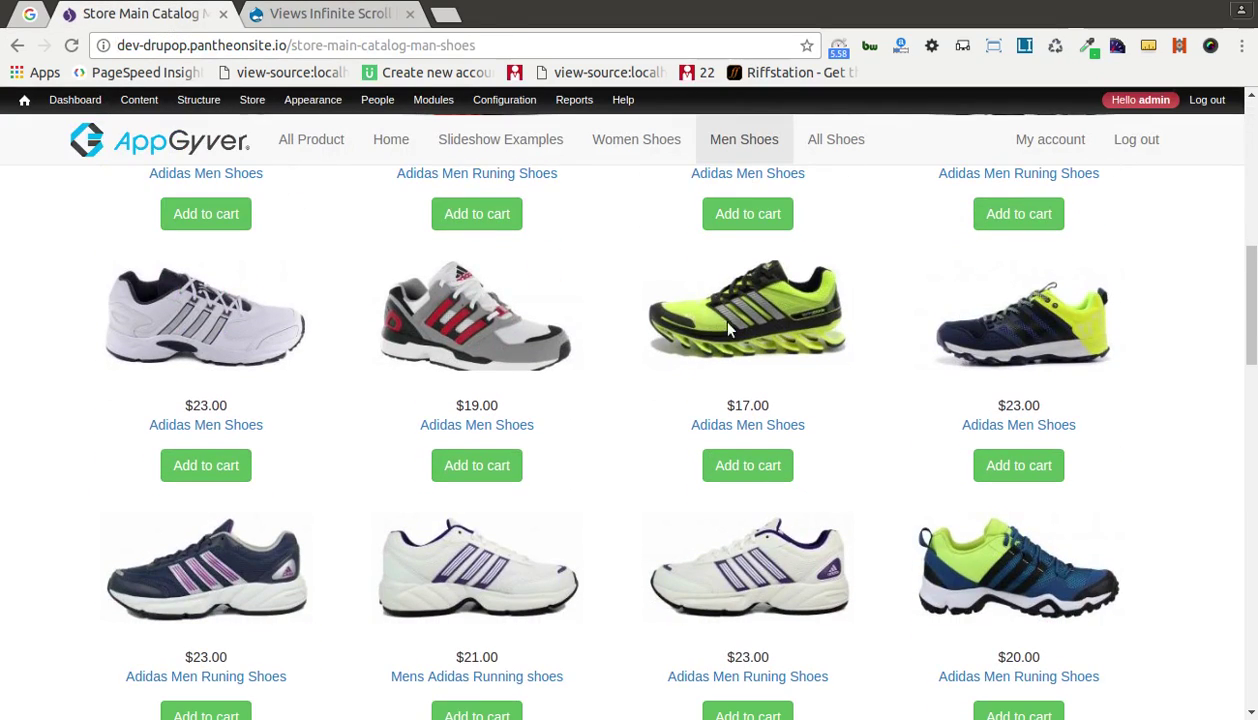
scroll(670, 445, down, 2)
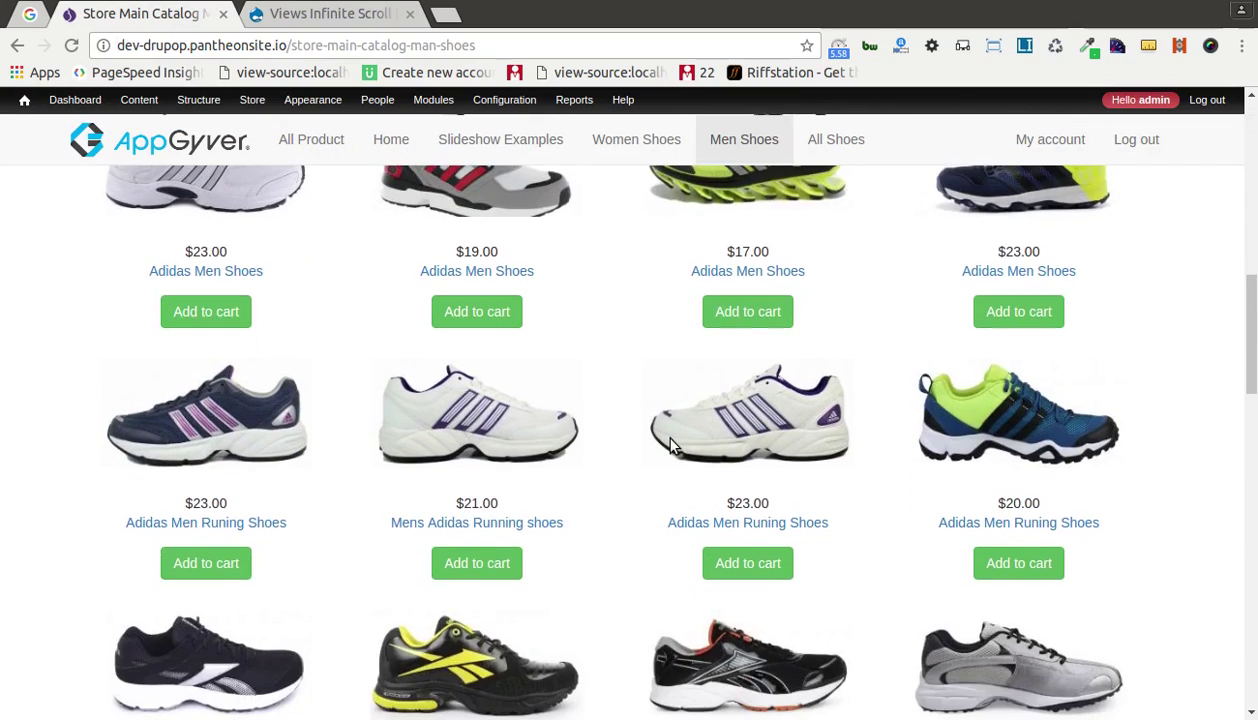
scroll(591, 351, up, 6)
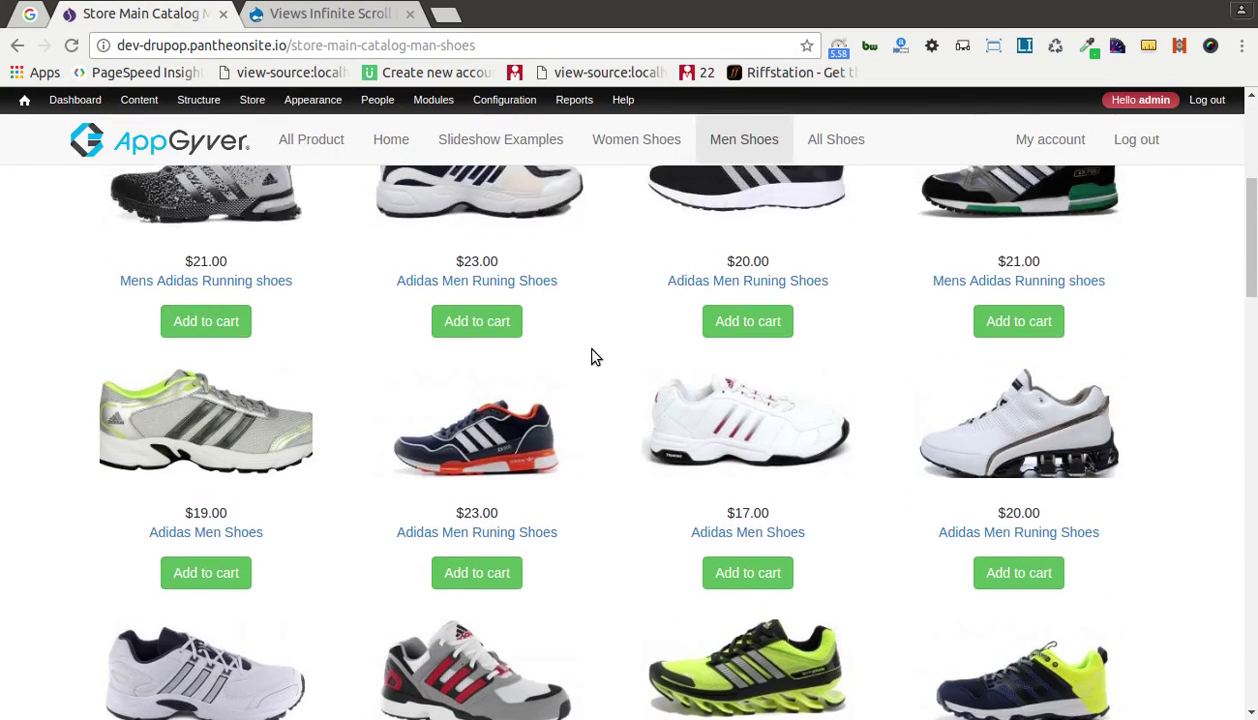
scroll(591, 357, up, 3)
scroll(591, 357, down, 7)
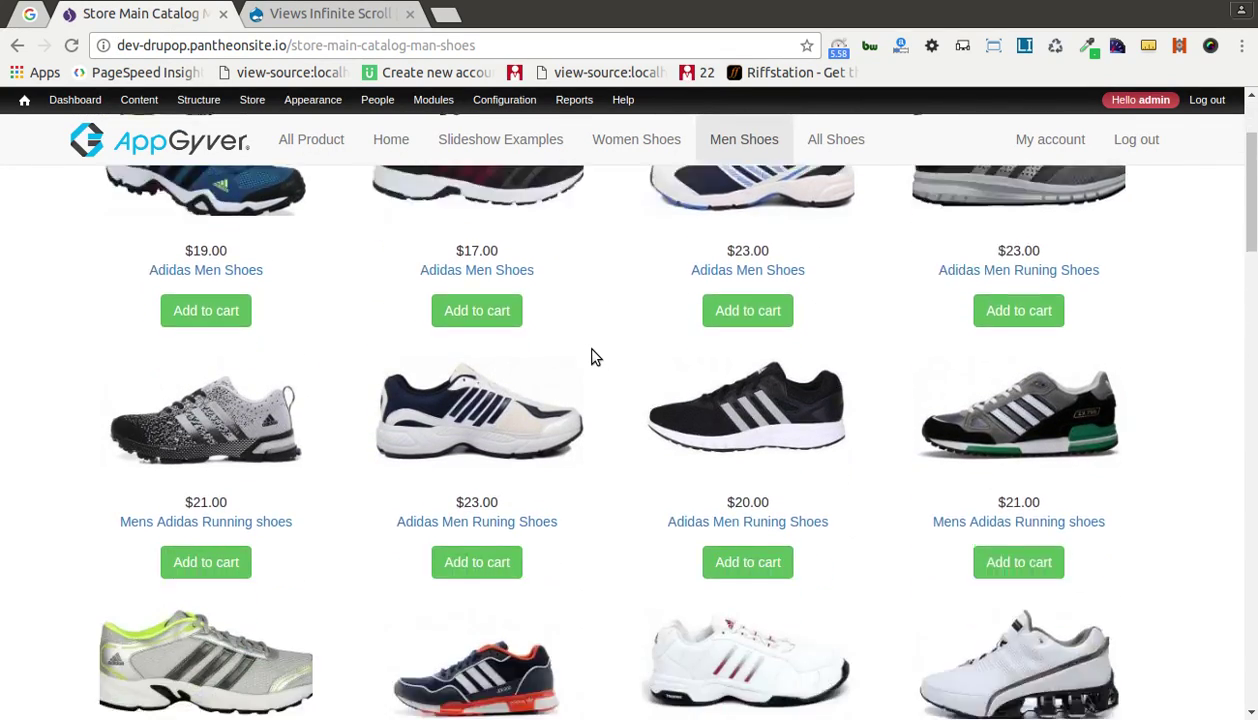
scroll(591, 350, down, 5)
scroll(591, 350, down, 3)
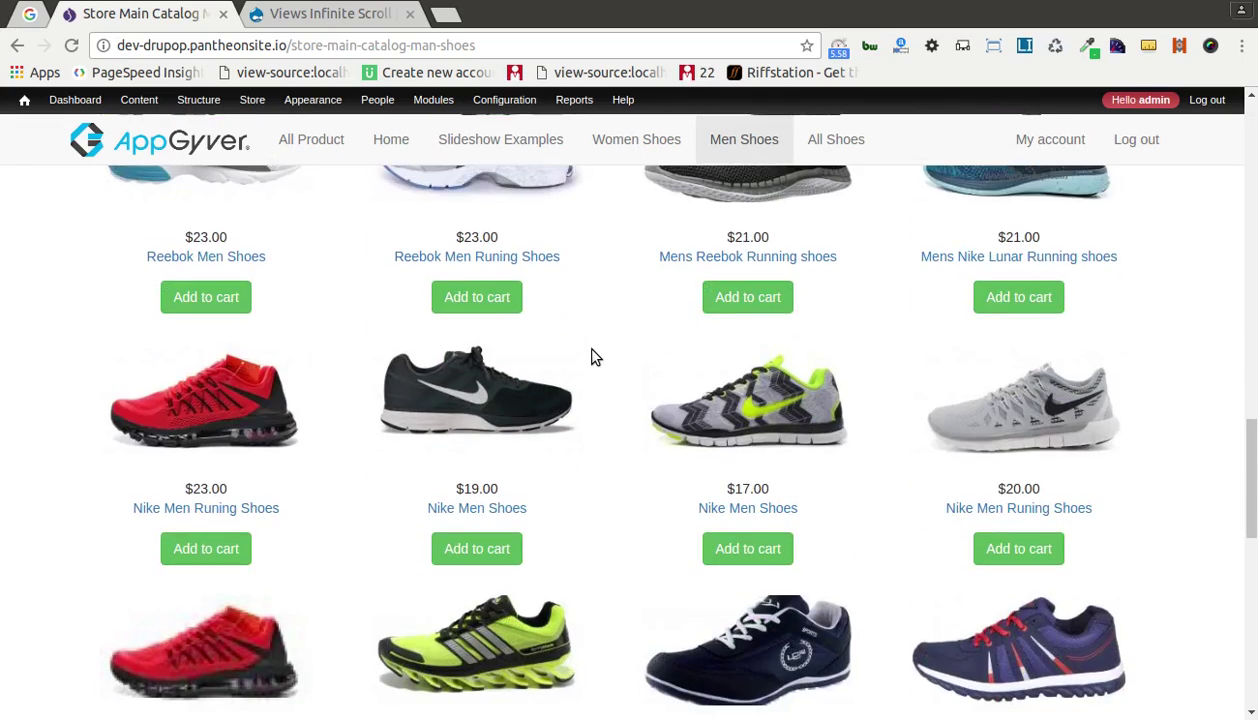
scroll(591, 357, up, 10)
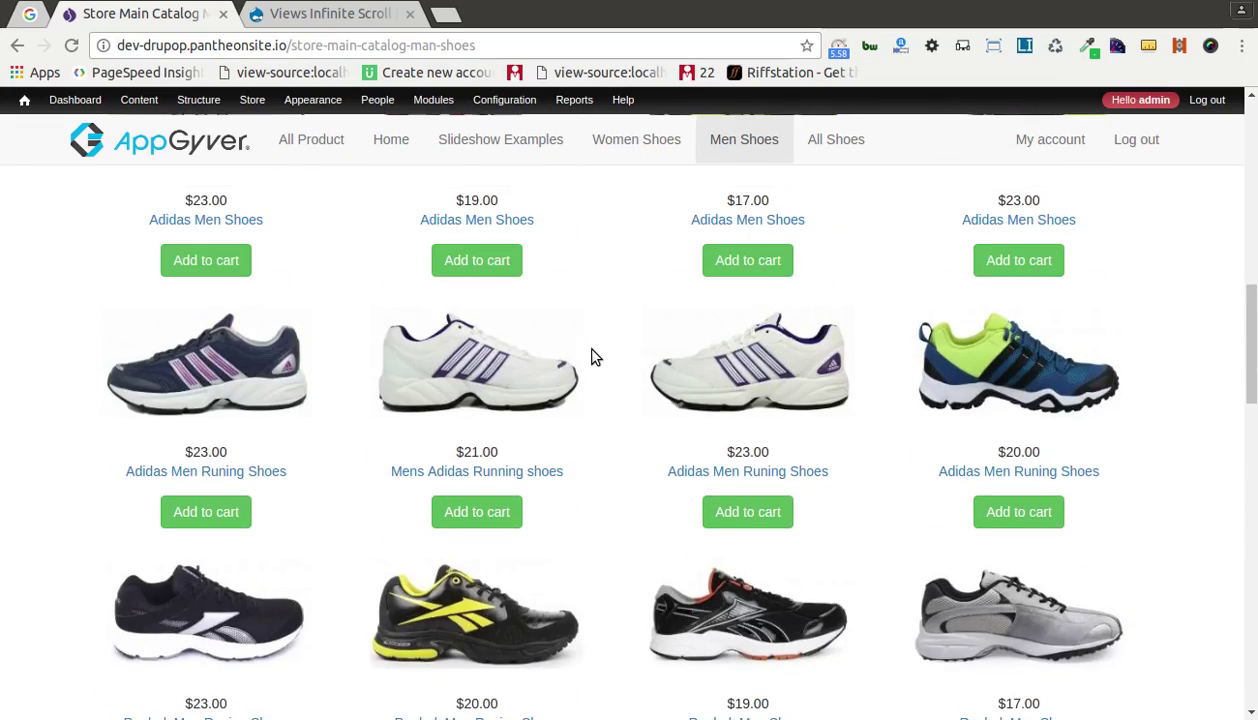
scroll(591, 357, up, 5)
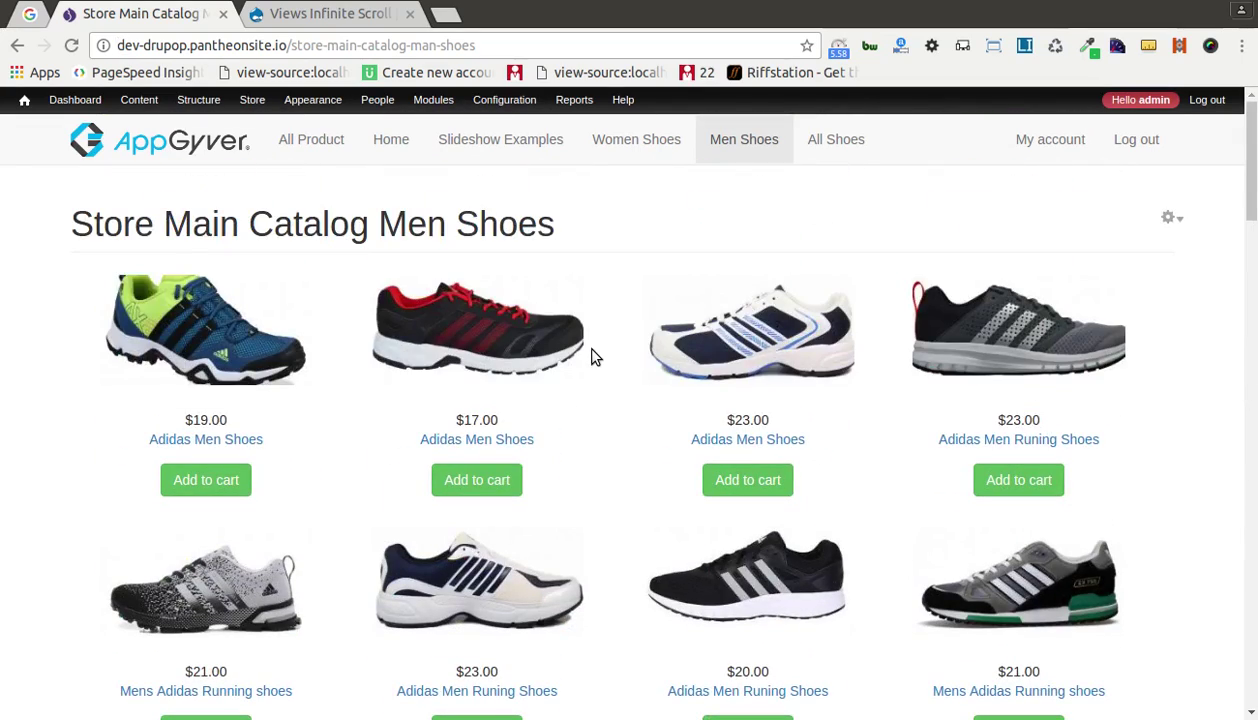